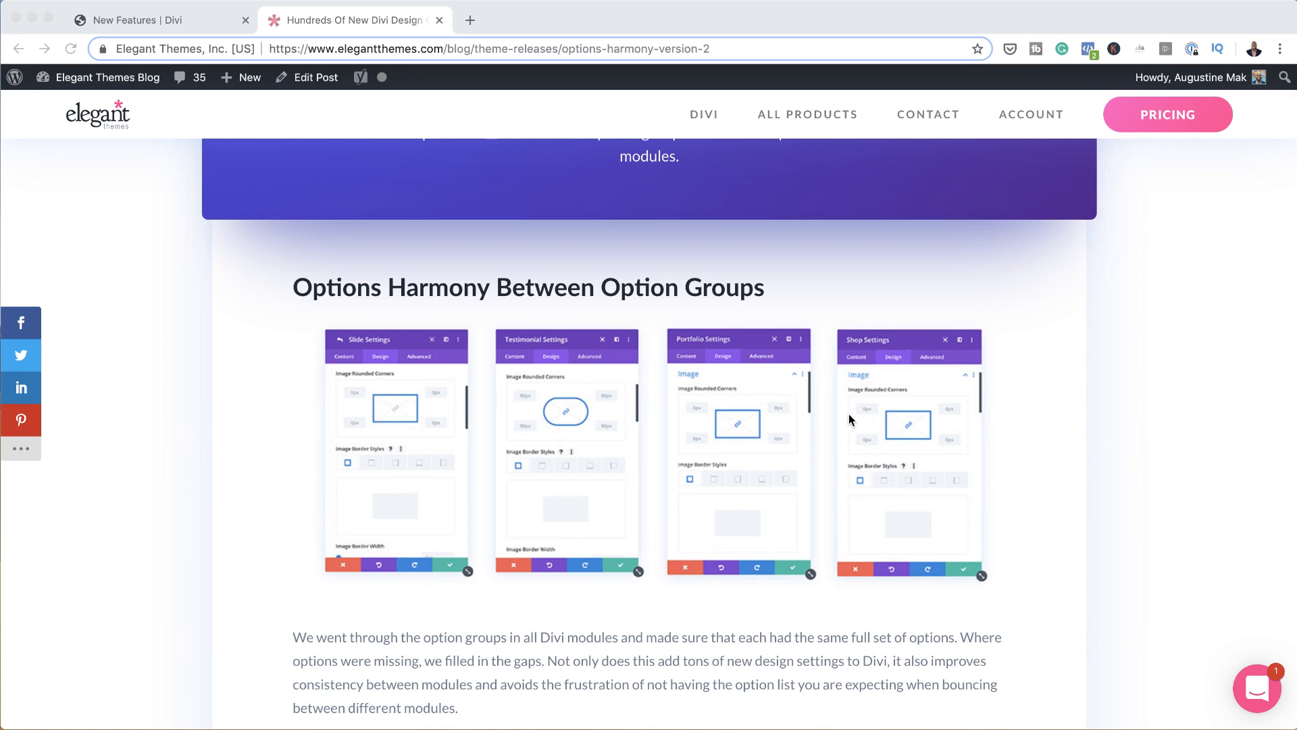
Switch to the New Features page and insert a regular section with a two-column row between the client logos and the testimonials
scroll(850, 415, down, 7)
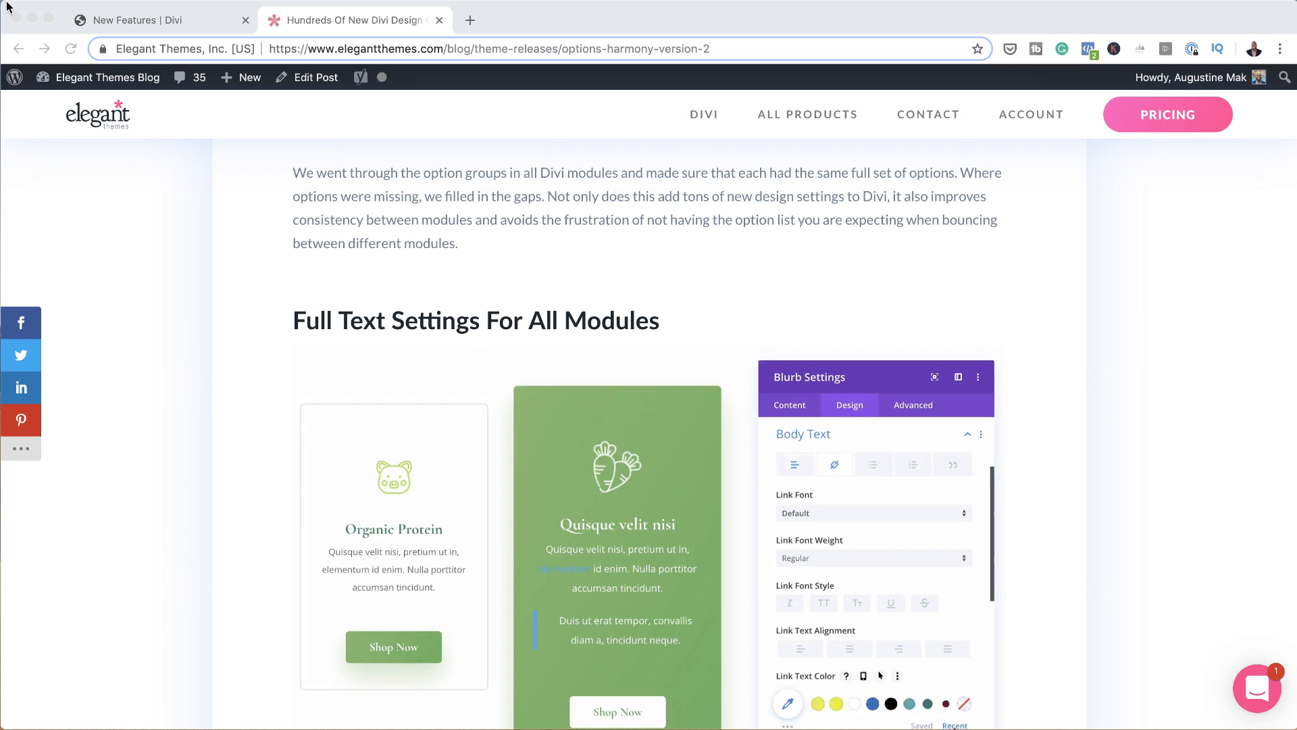
click(168, 18)
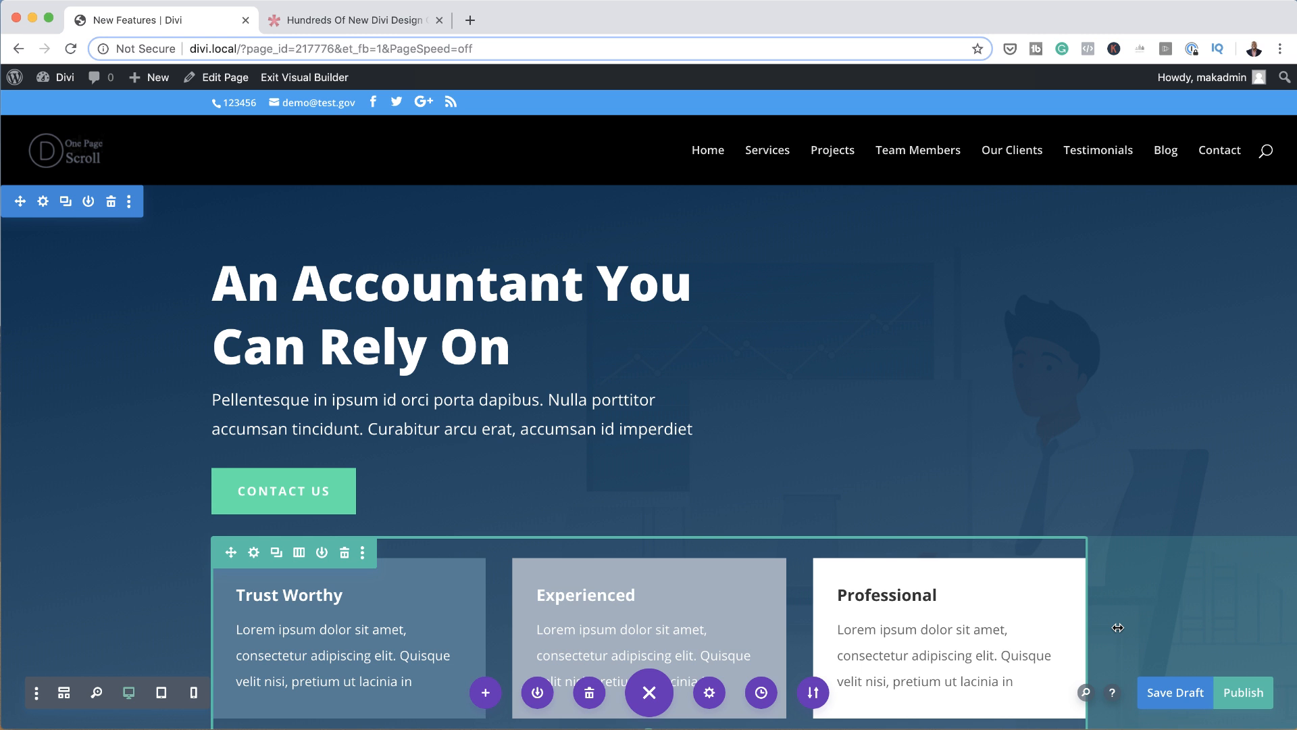
scroll(600, 550, down, 3)
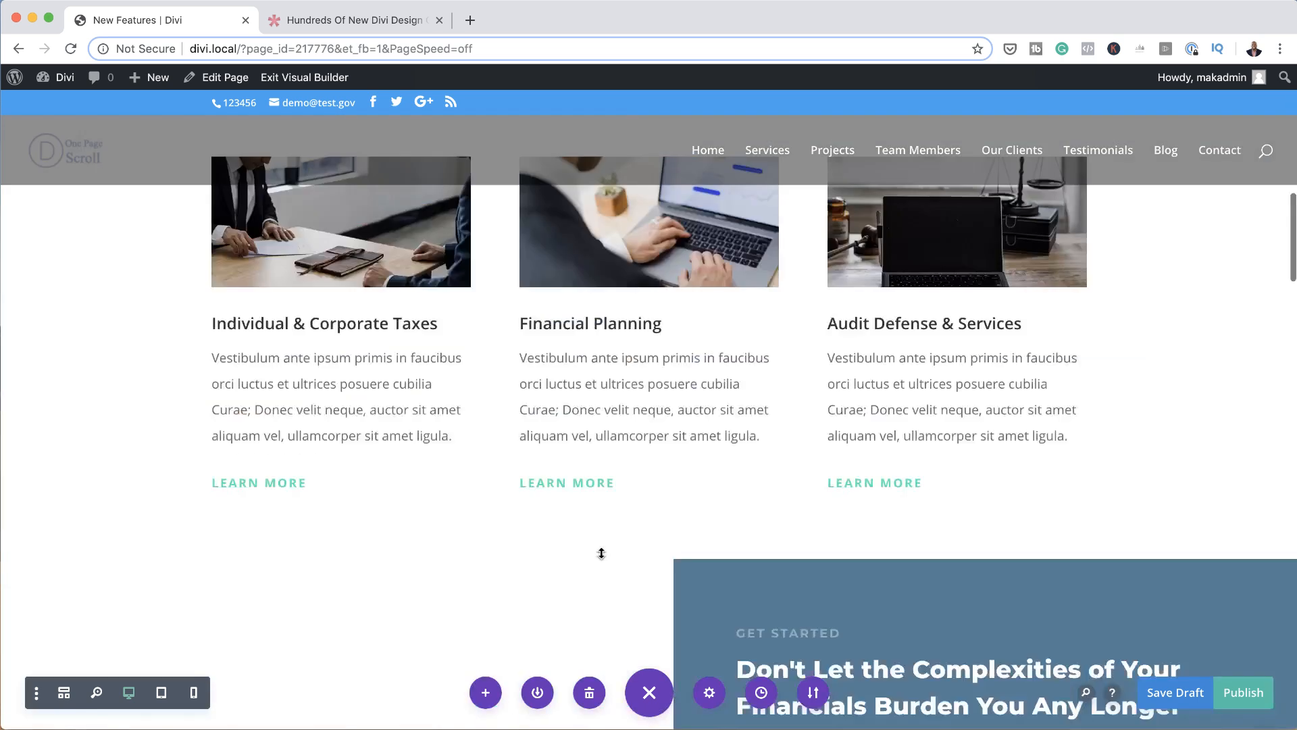
scroll(602, 558, down, 5)
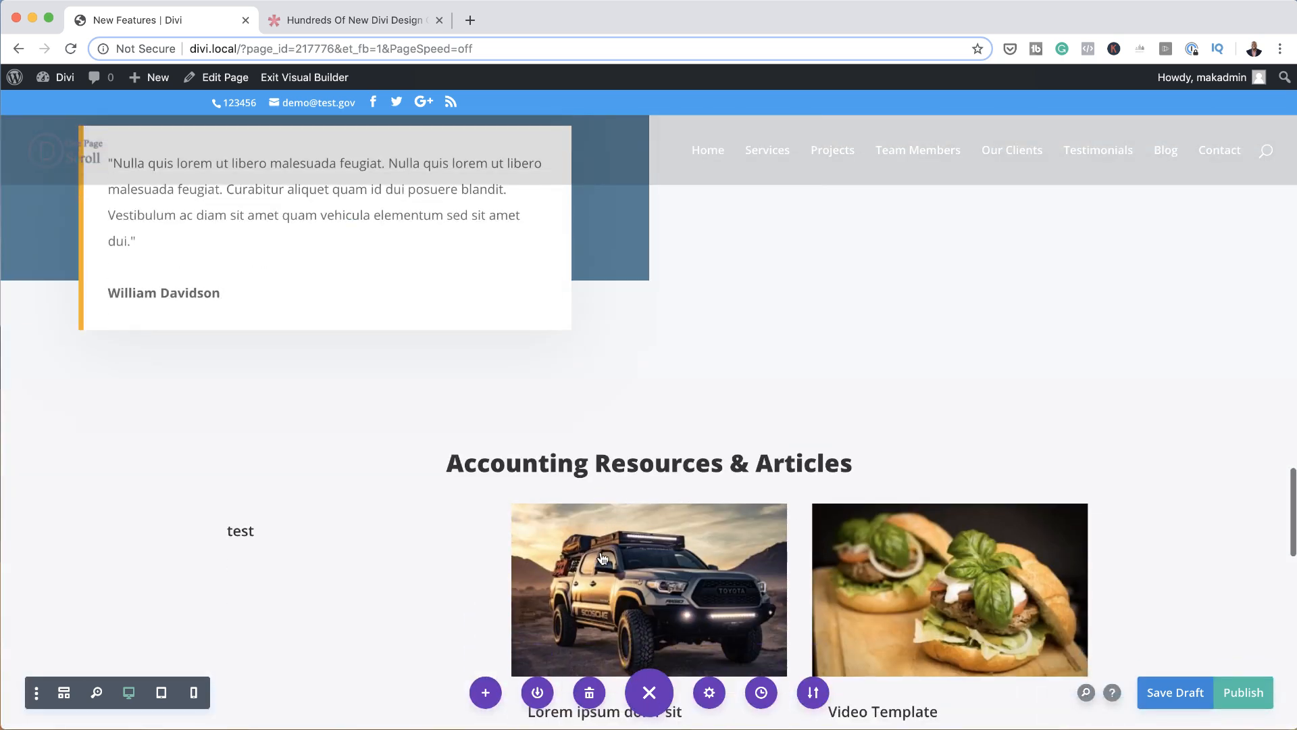
scroll(602, 557, up, 6)
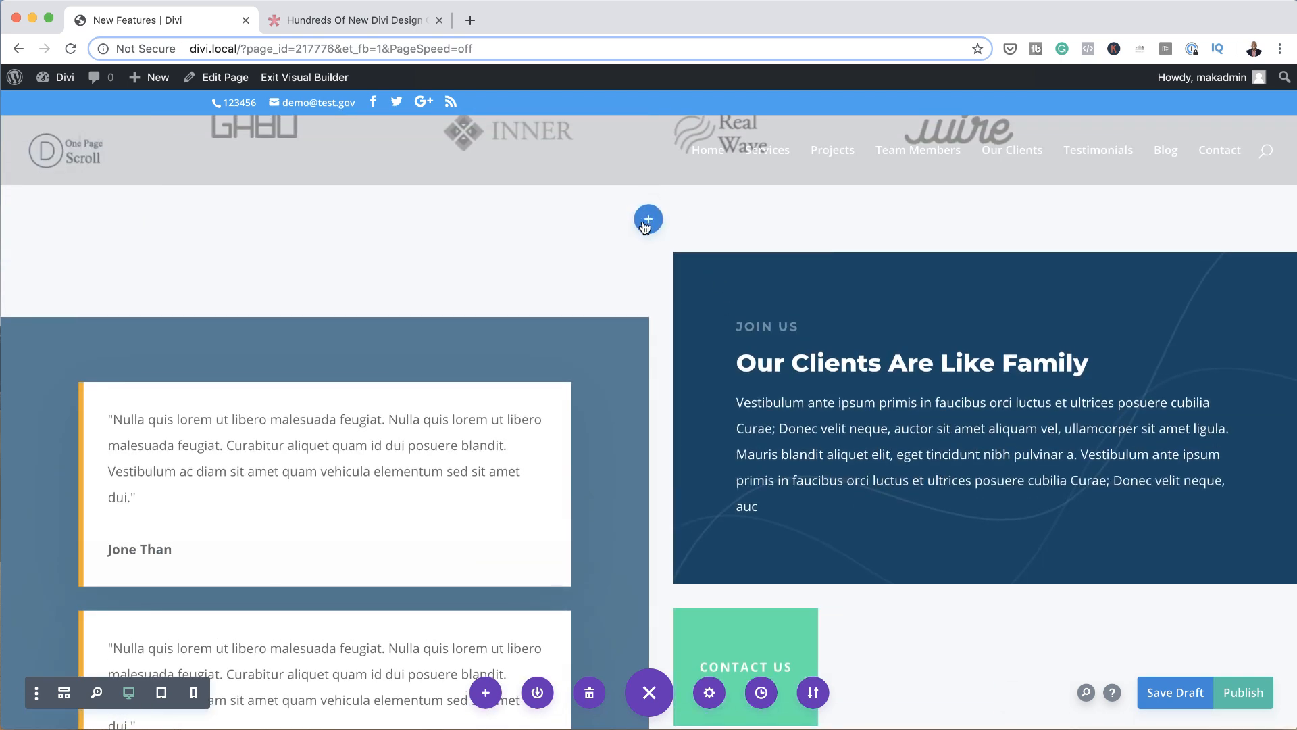
click(648, 218)
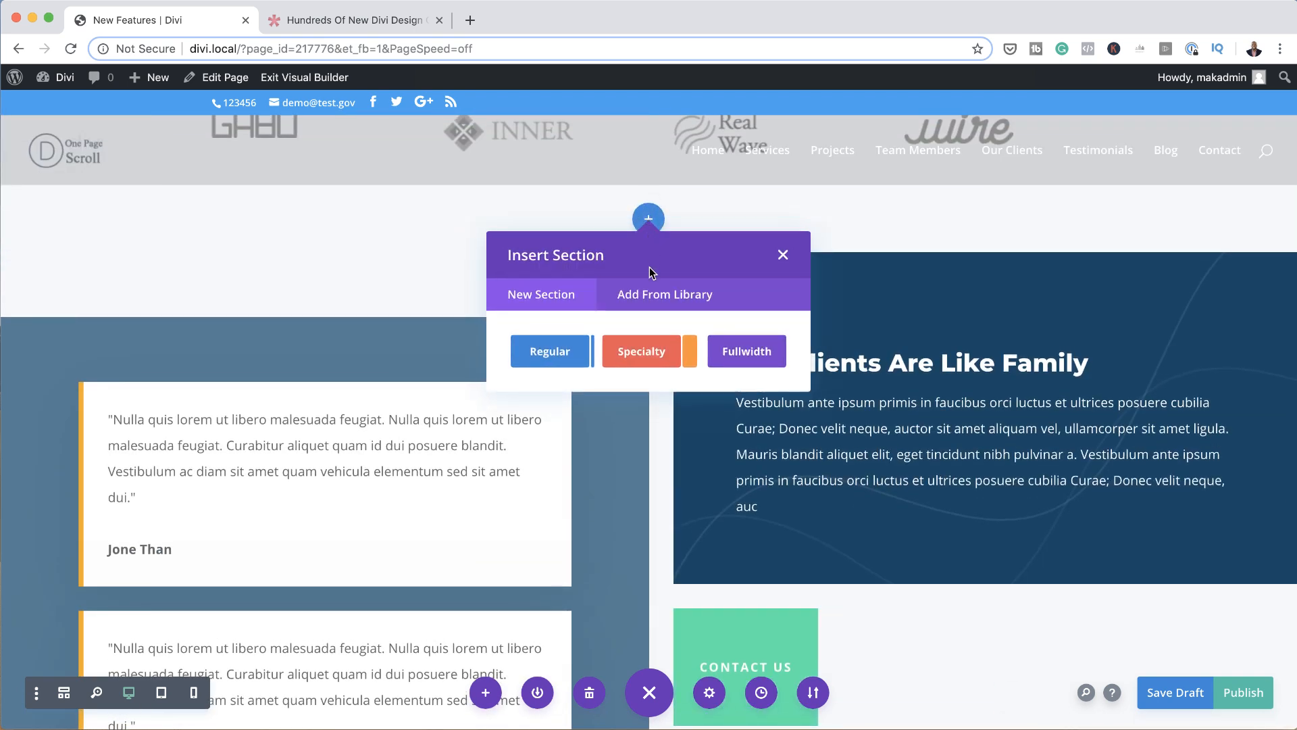
click(558, 361)
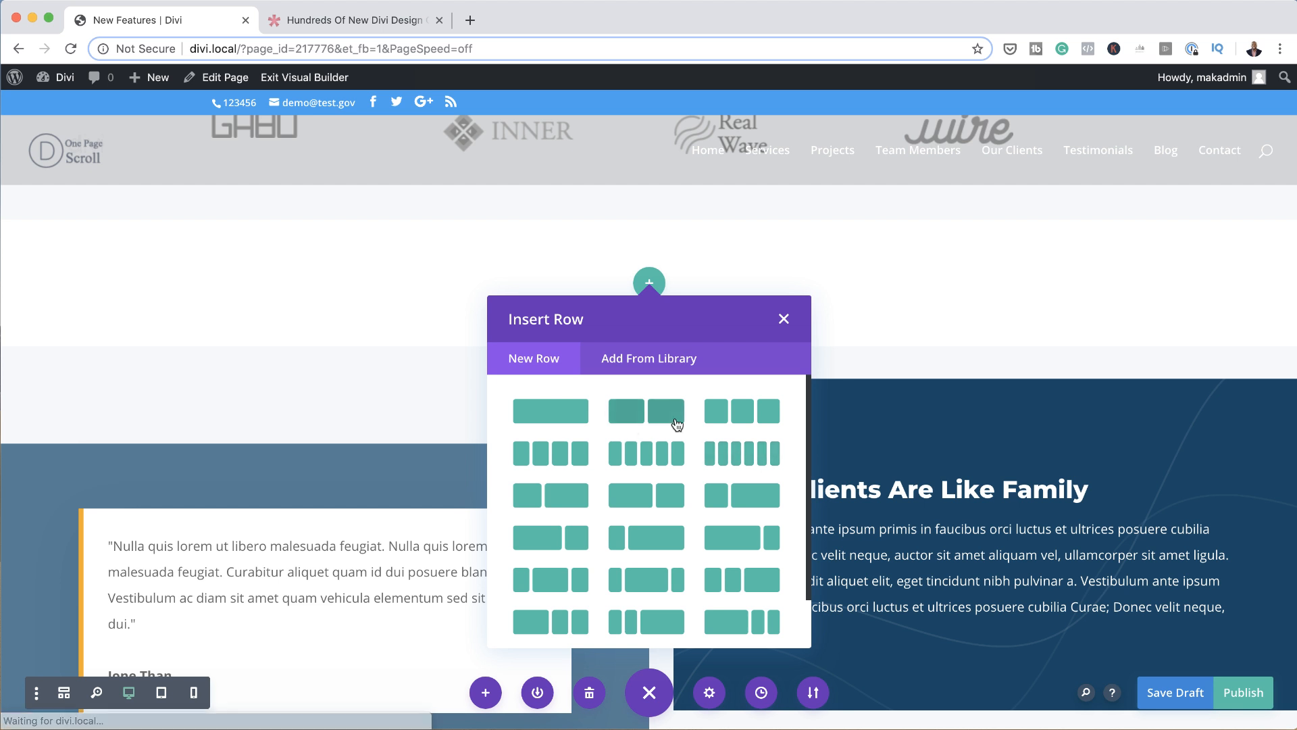
click(669, 419)
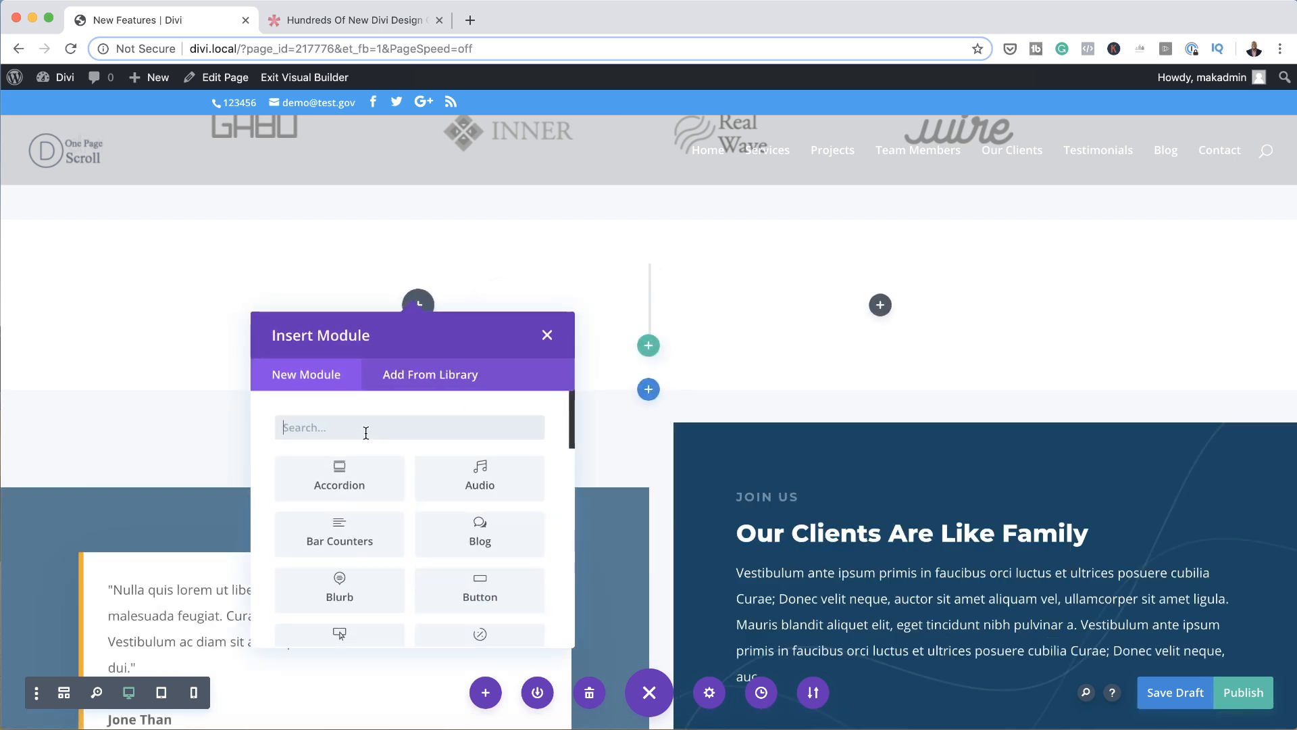
Add a Blurb module to the new row's first column and link the words "module Content" in its body to #
text(blur)
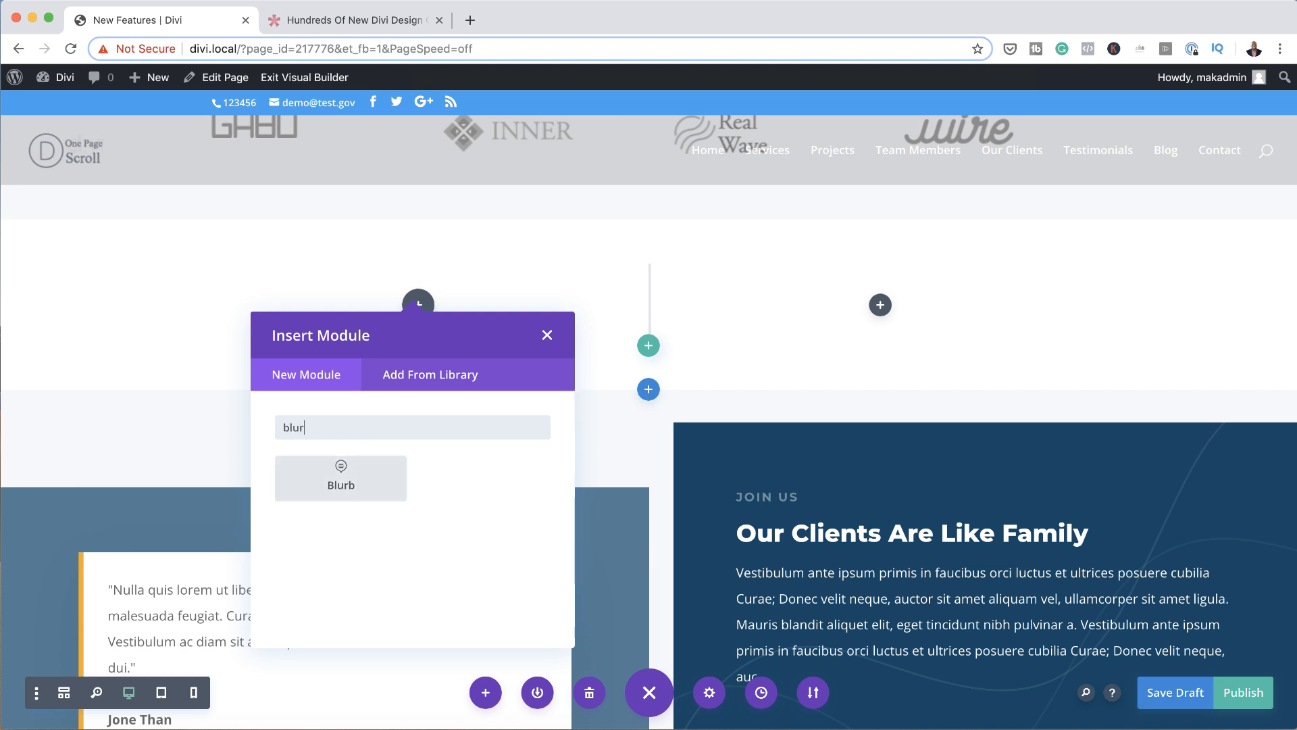
click(335, 477)
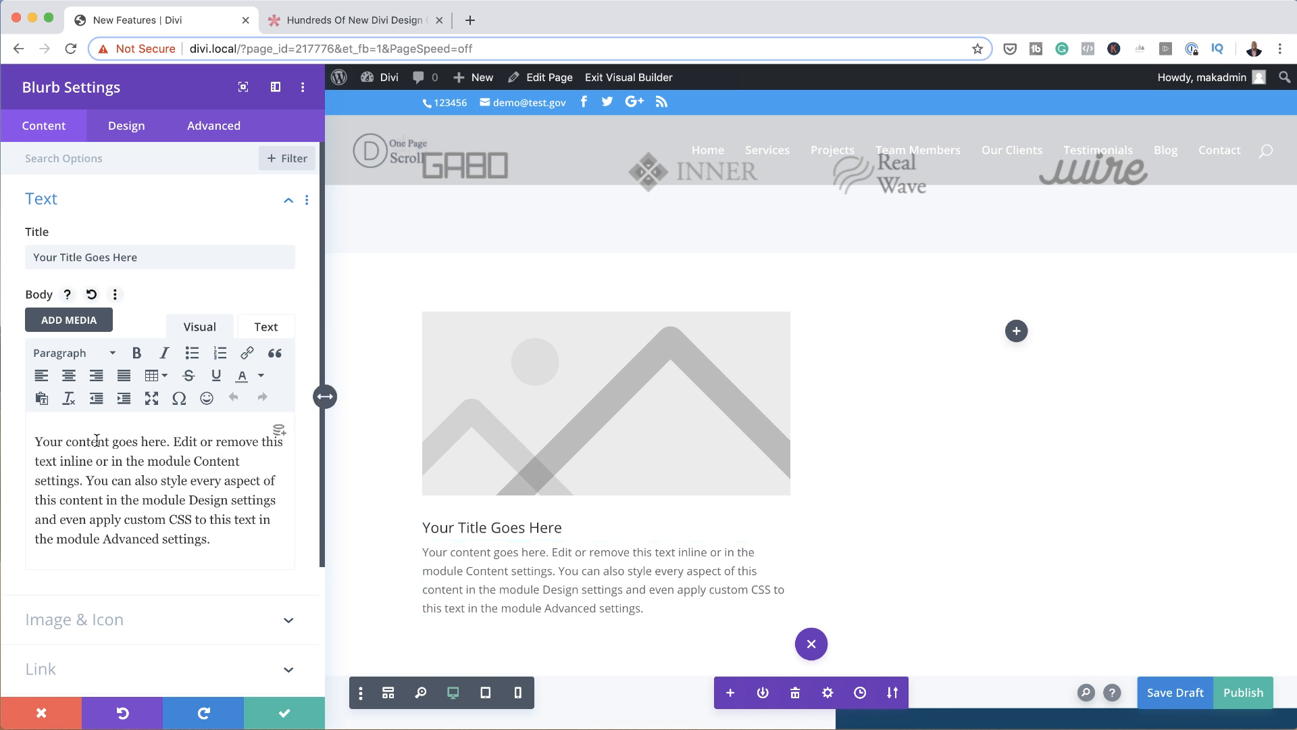
drag(148, 461, 241, 461)
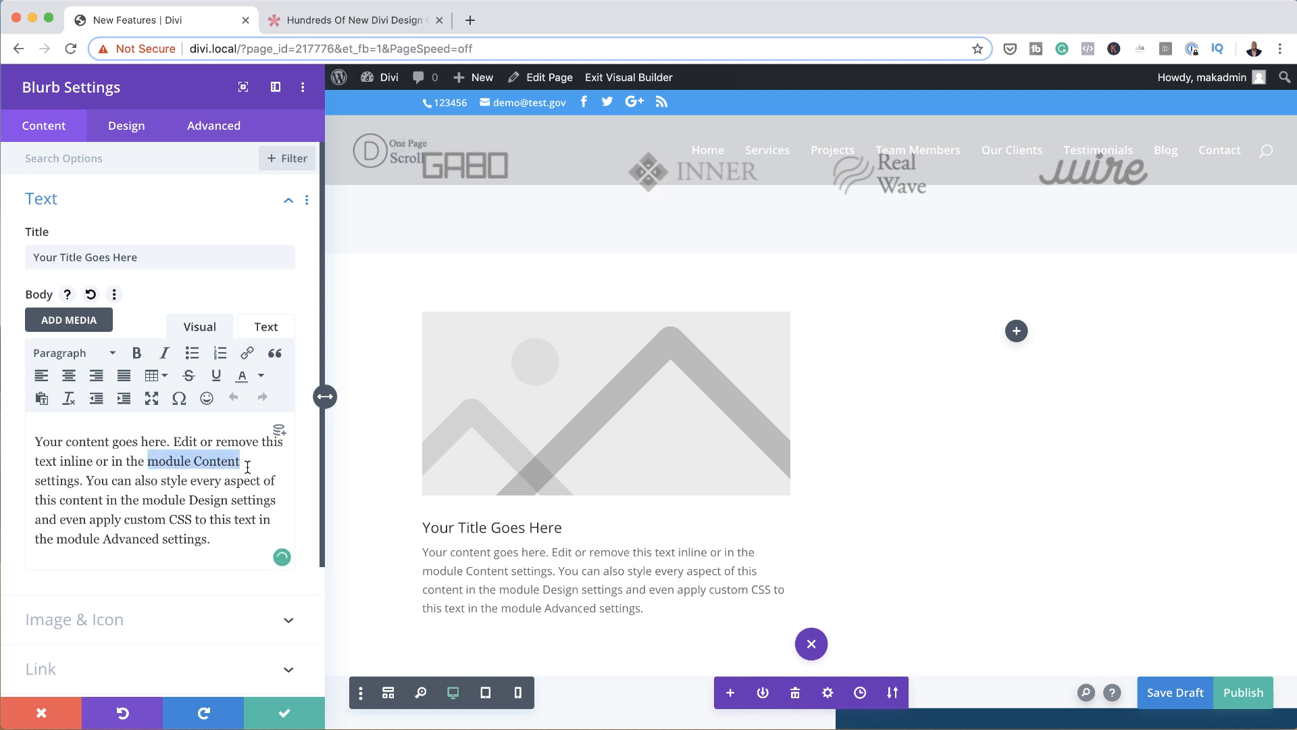
click(247, 354)
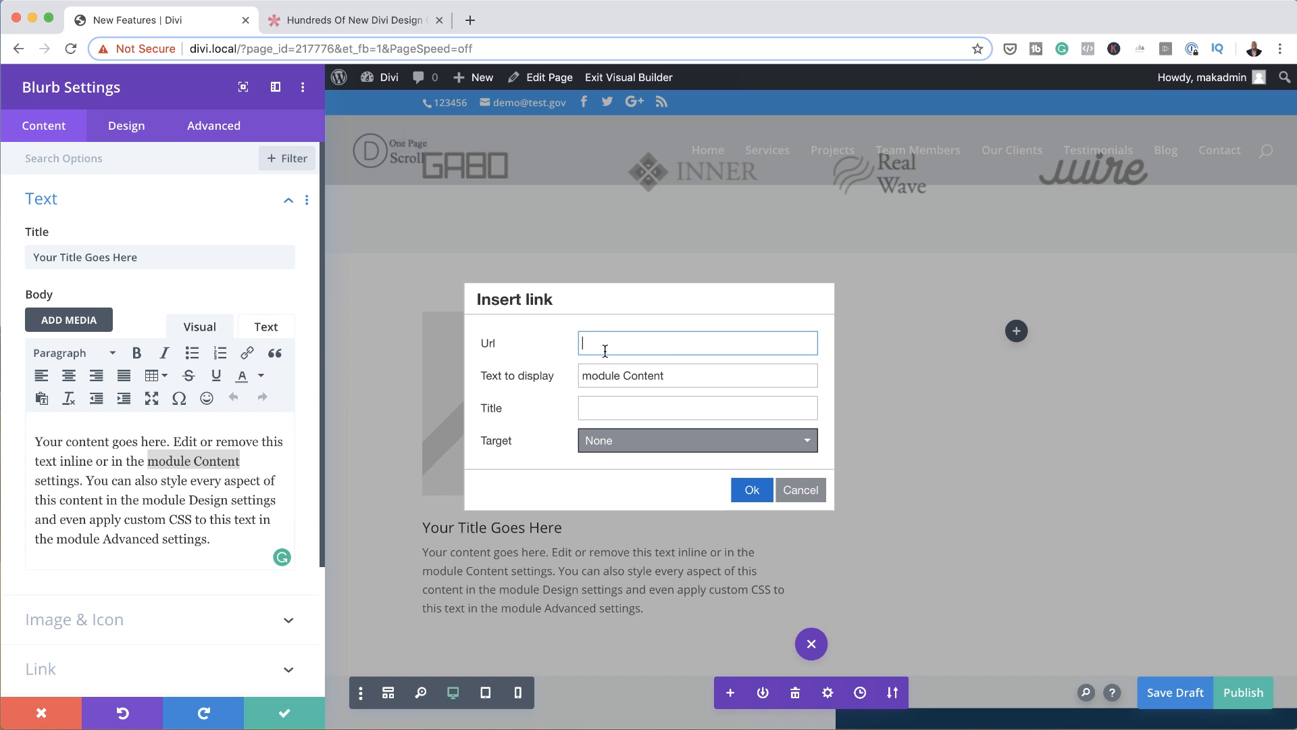
text(#)
click(752, 490)
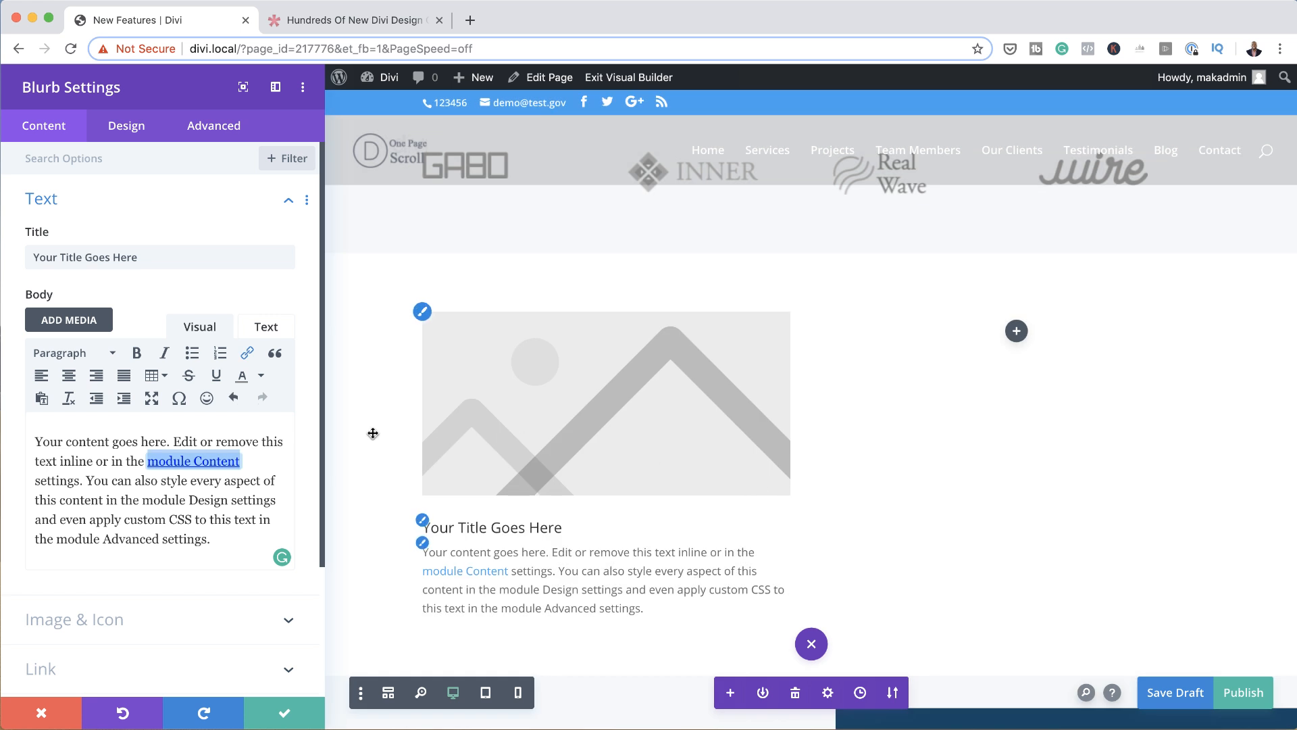
Split the blurb's body from "Design settings and" onward into three lines and format them as a bulleted list
click(191, 500)
key(Return)
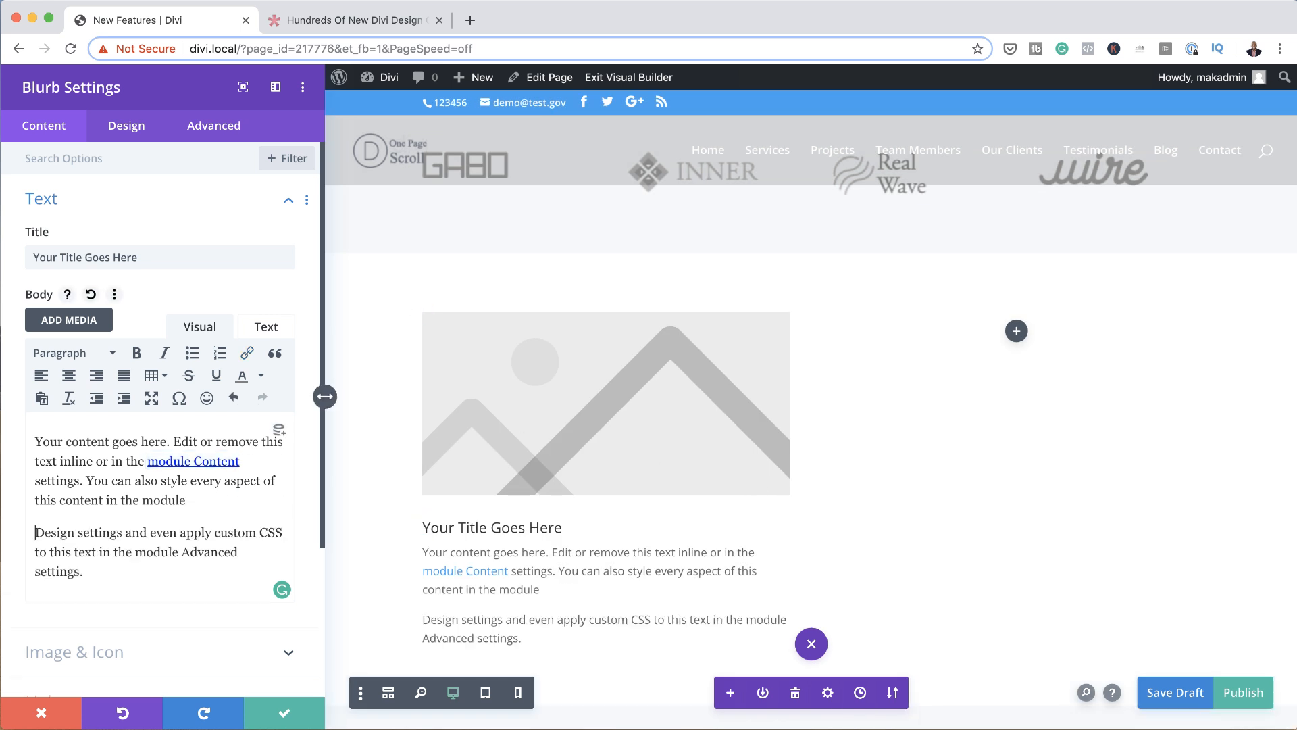
click(150, 532)
key(Return)
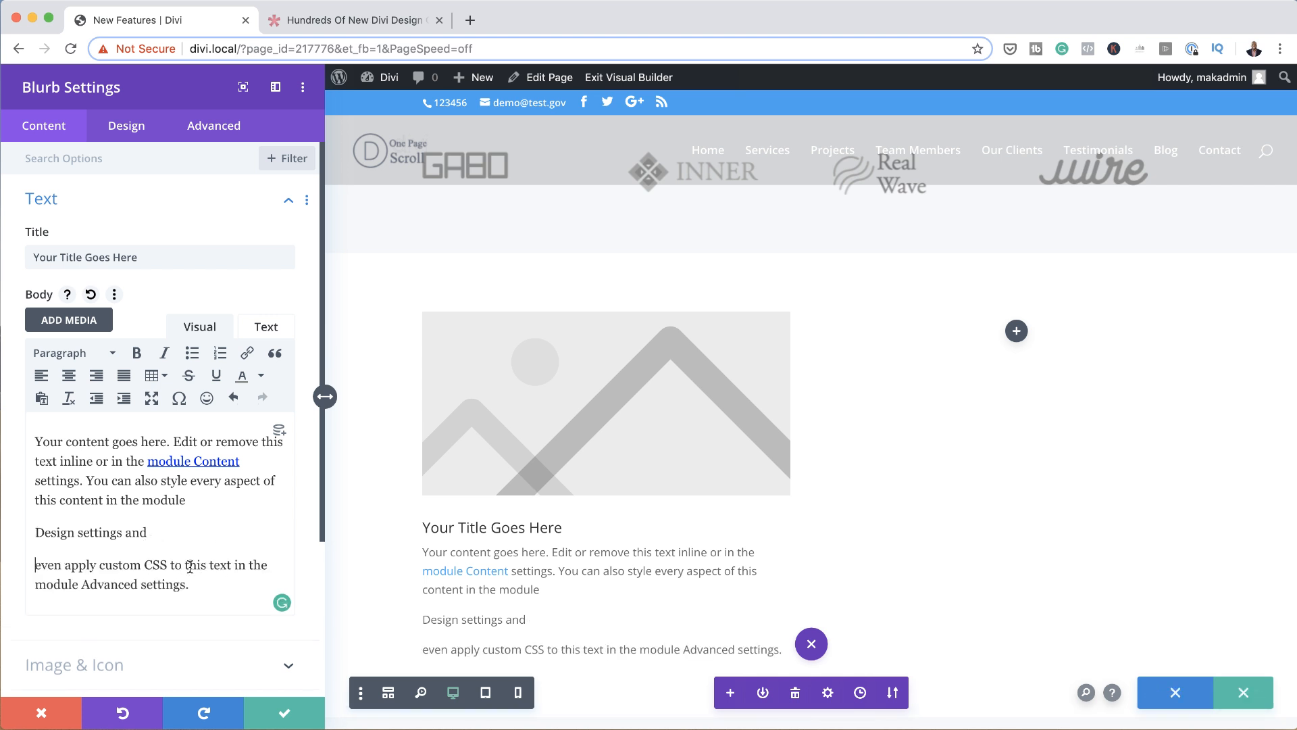
click(185, 565)
key(Return)
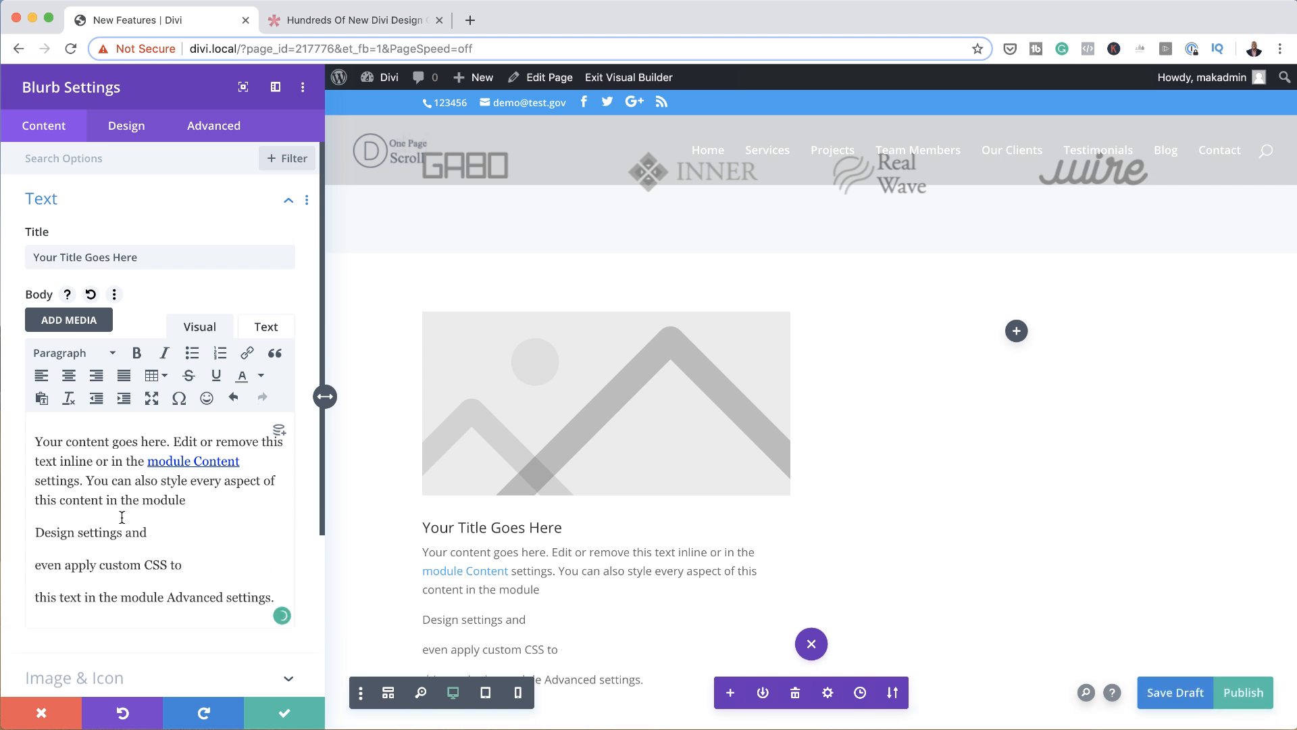
drag(36, 531, 275, 602)
click(193, 353)
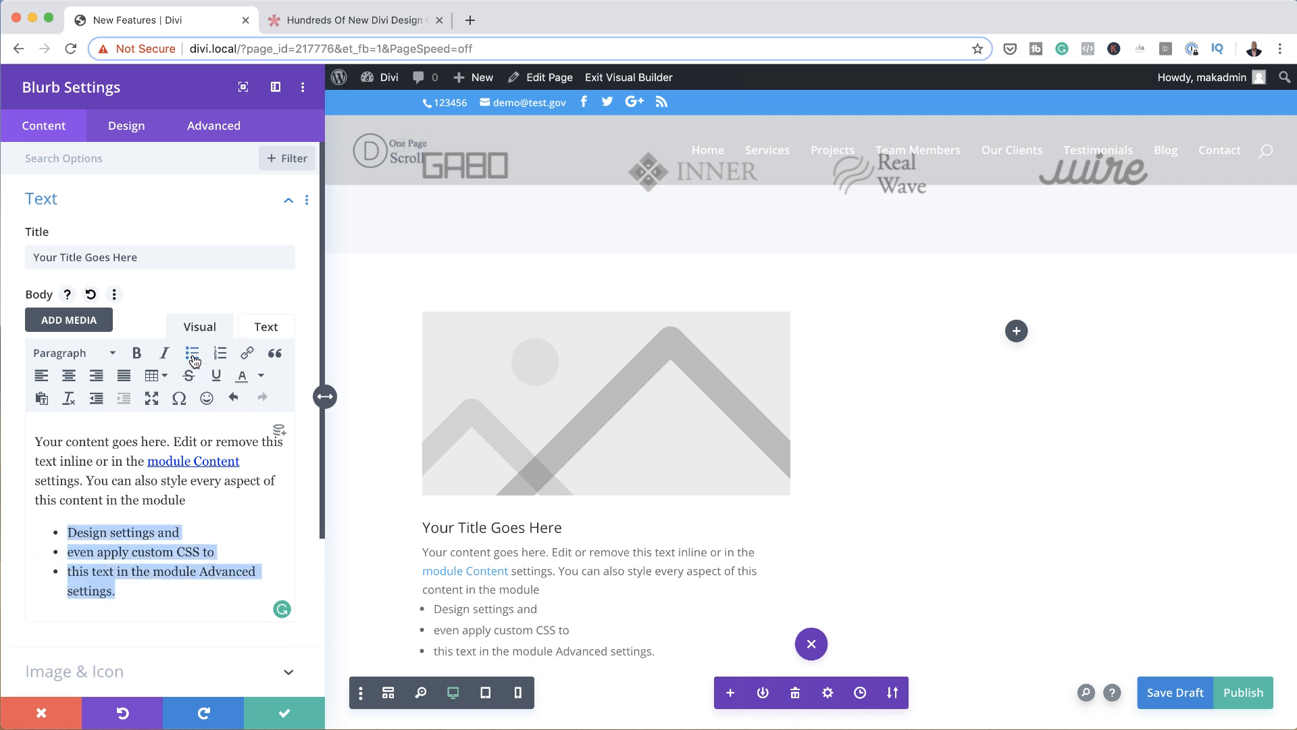
click(192, 593)
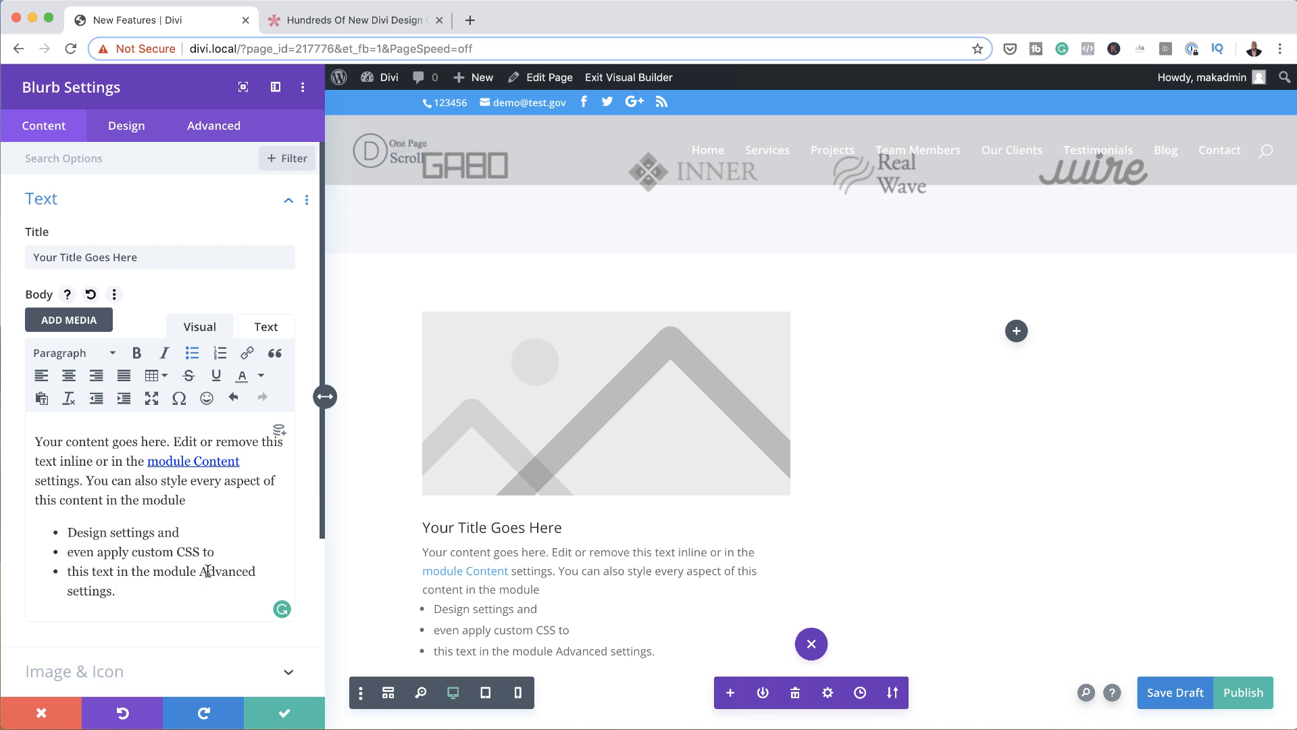
Style the links in the blurb's body text with the Ubuntu font, Bold weight and an underline
scroll(638, 513, down, 3)
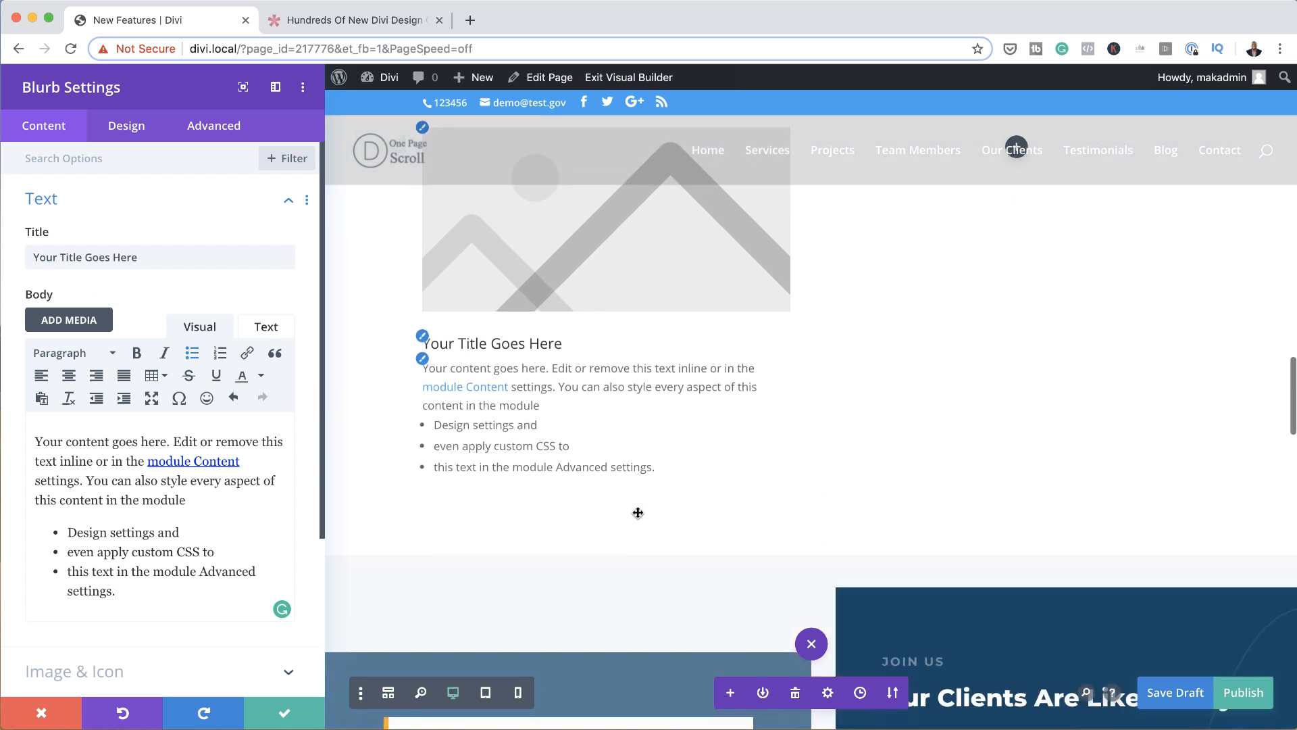
click(138, 130)
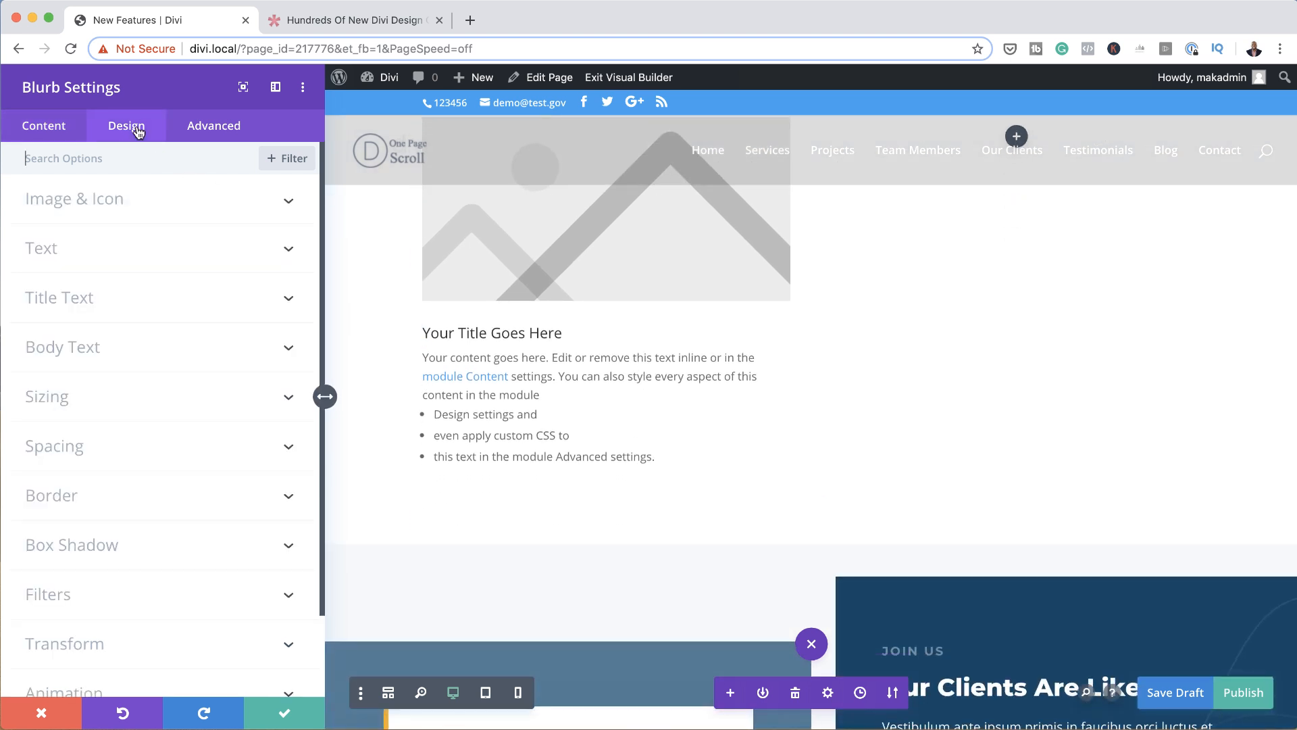
click(115, 349)
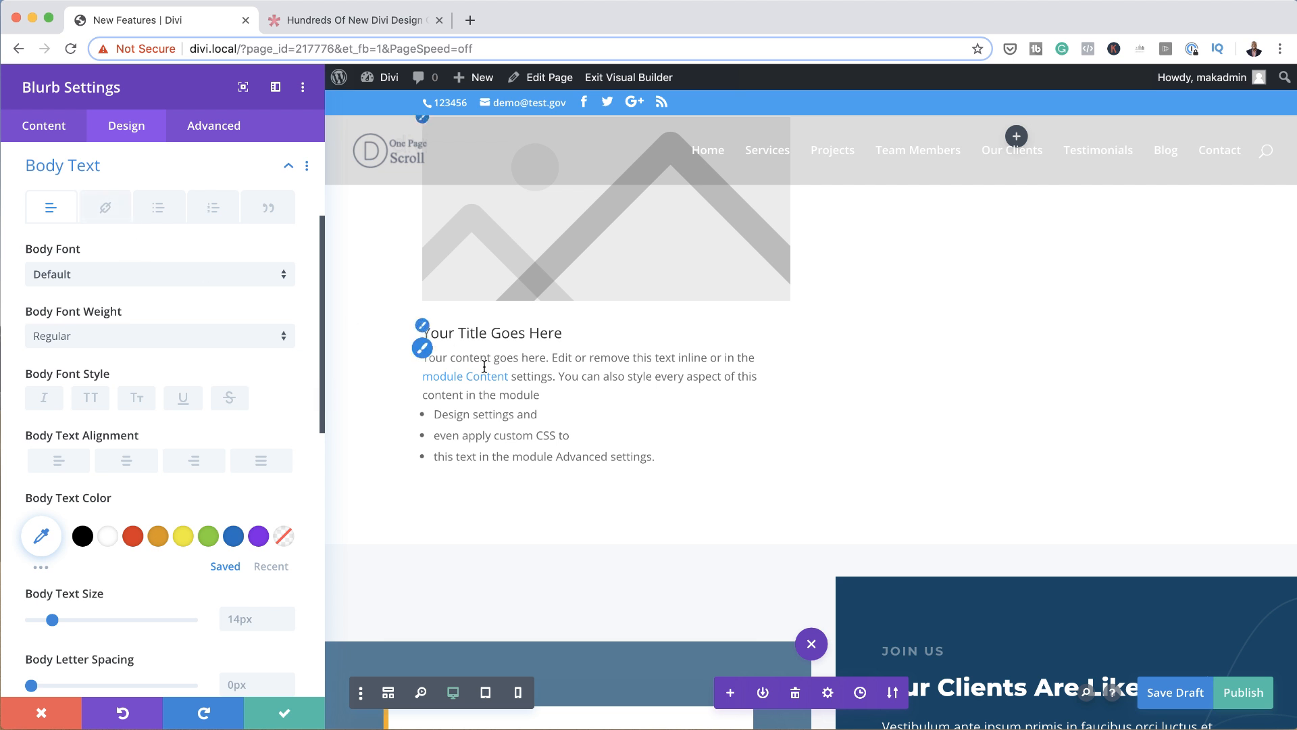
click(105, 213)
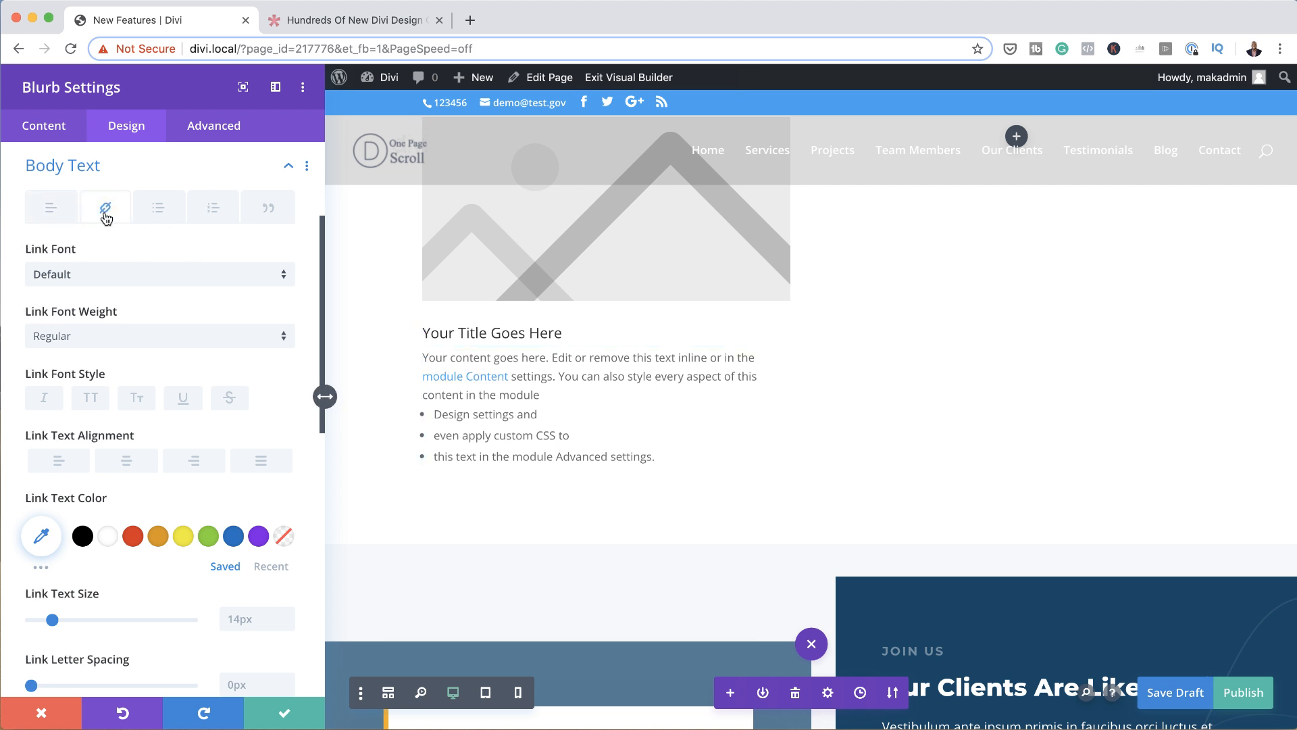
click(99, 274)
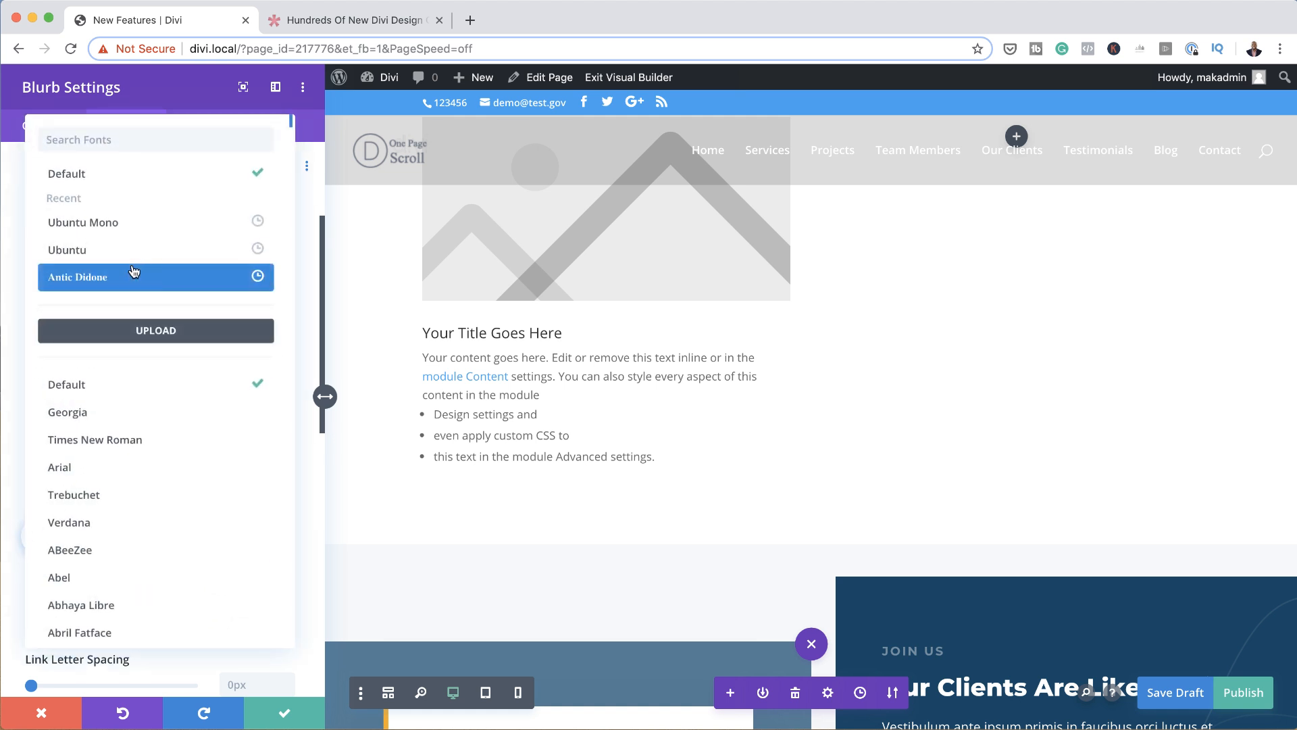
click(111, 250)
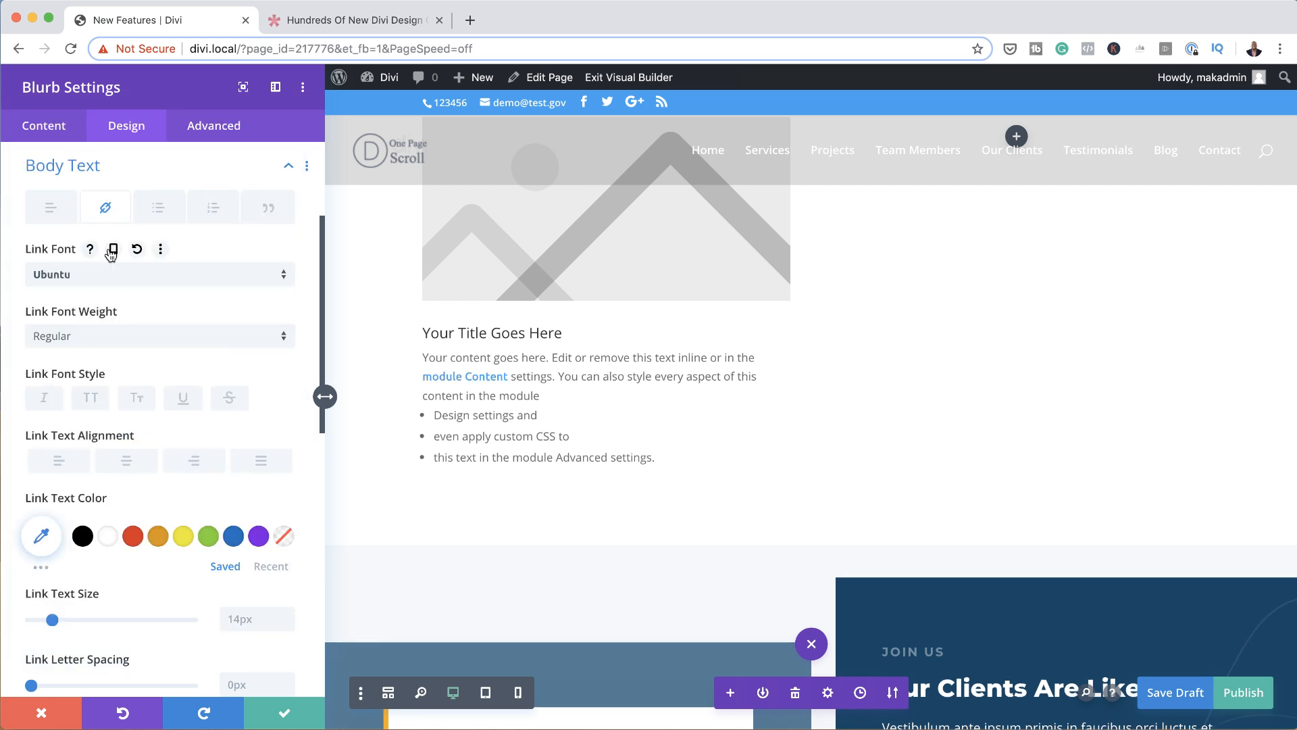
click(108, 338)
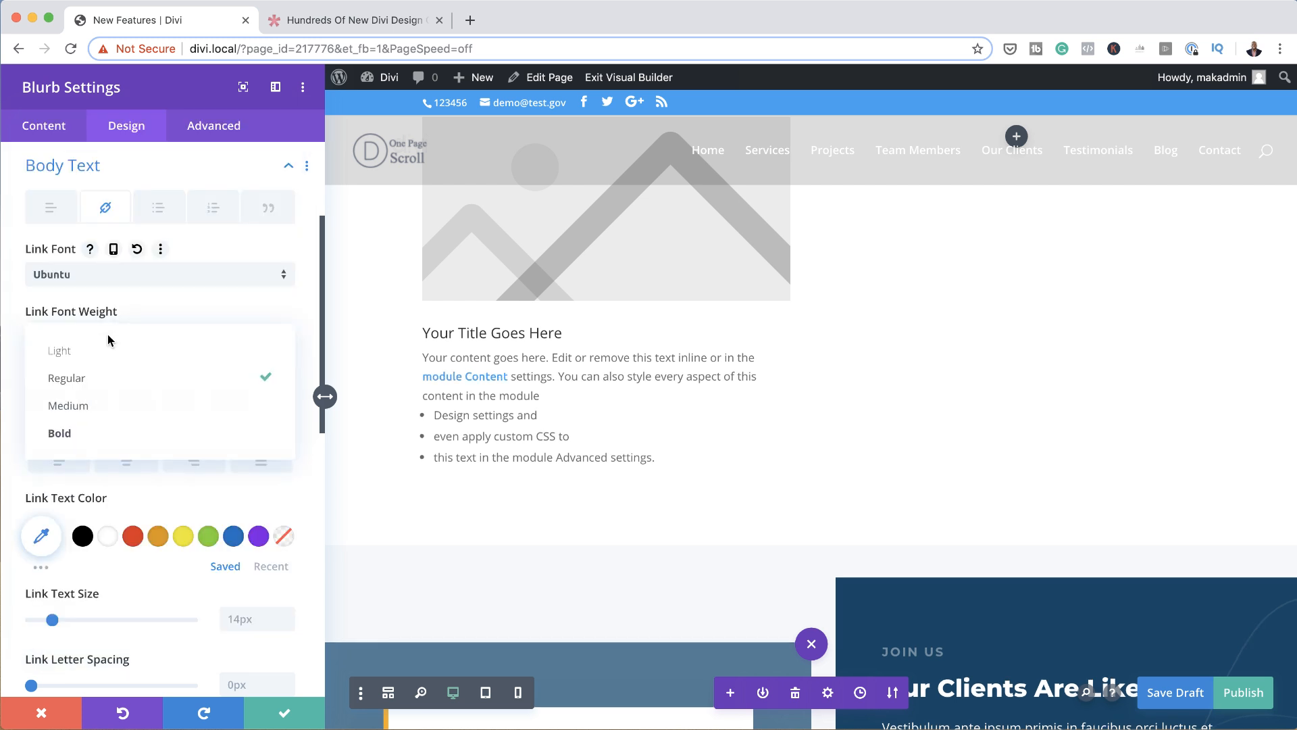
click(107, 439)
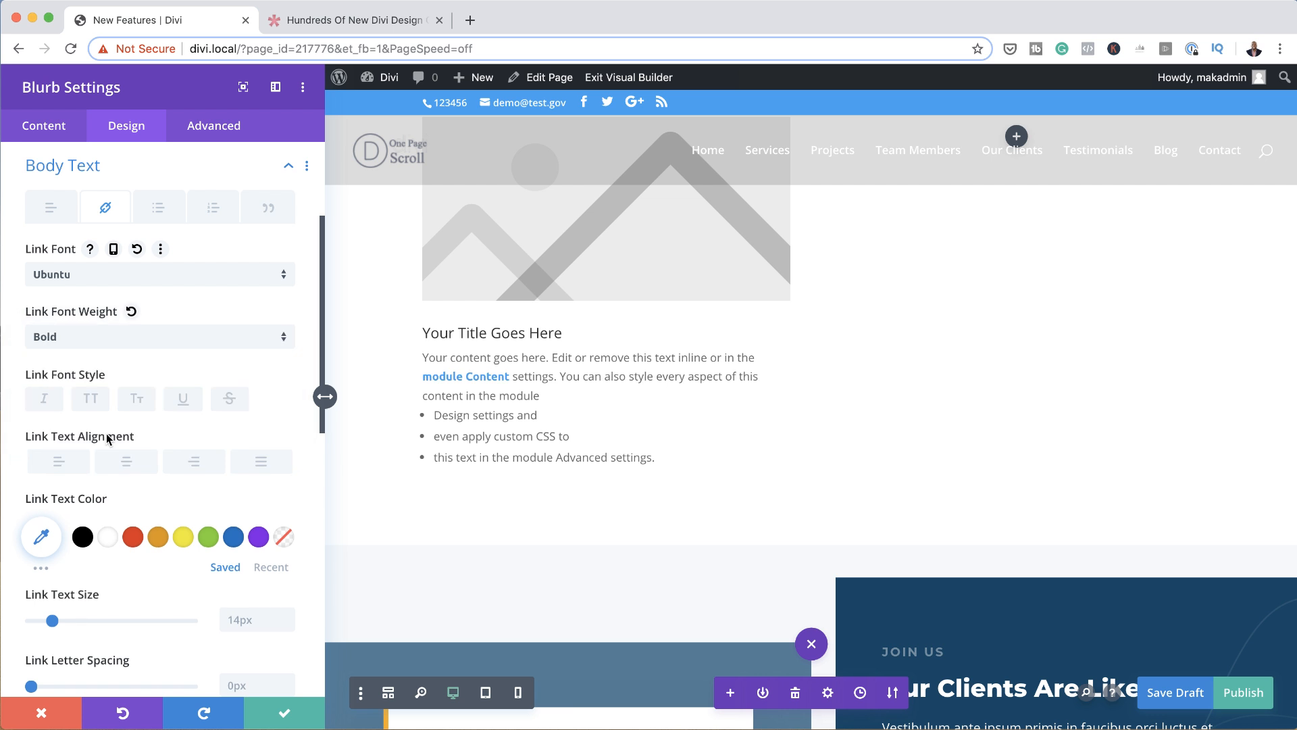
click(186, 402)
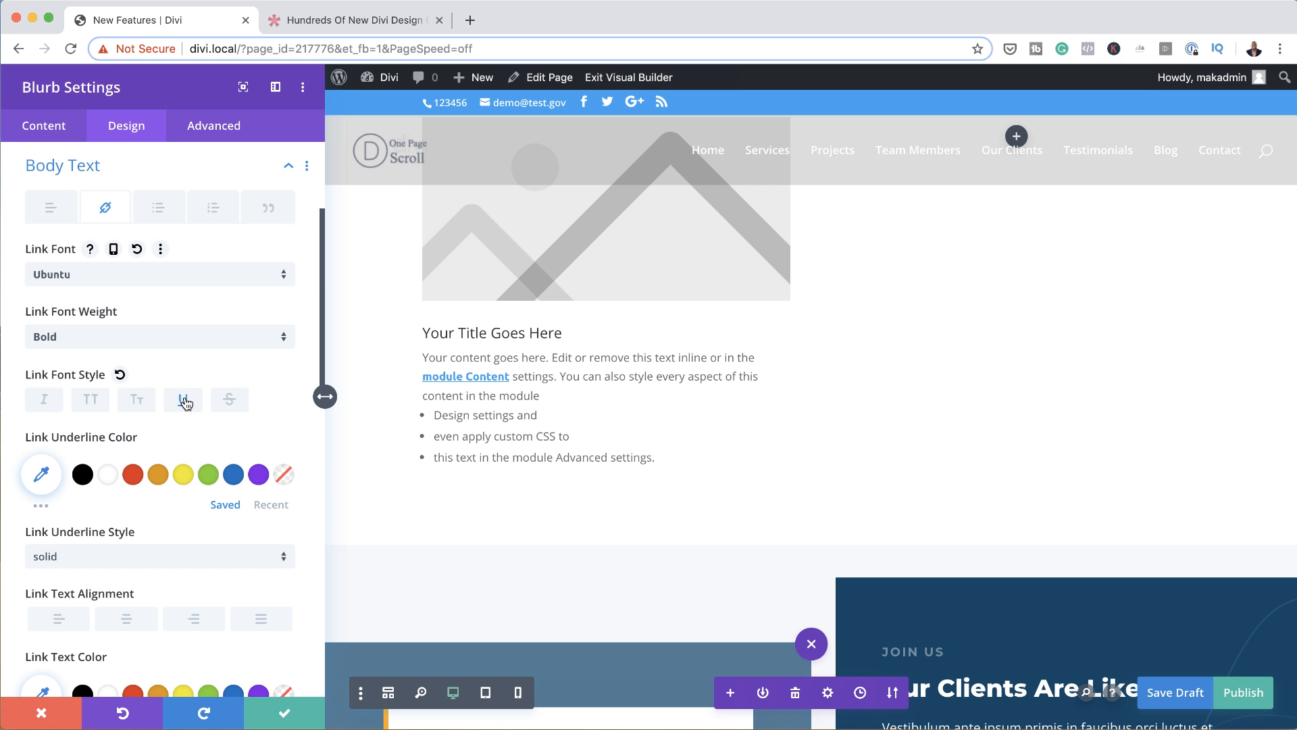
Set the blurb's unordered list text to the saved red color and Semi Bold weight
scroll(243, 464, down, 1)
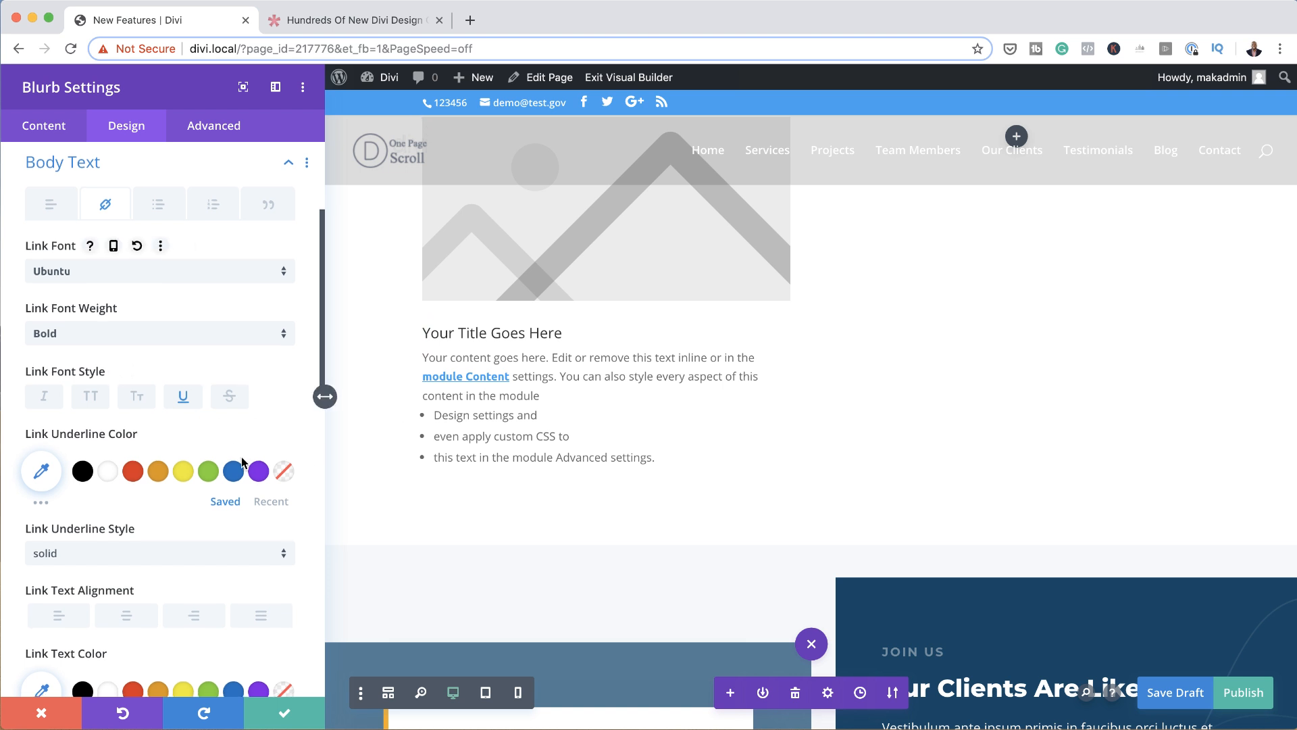
click(161, 209)
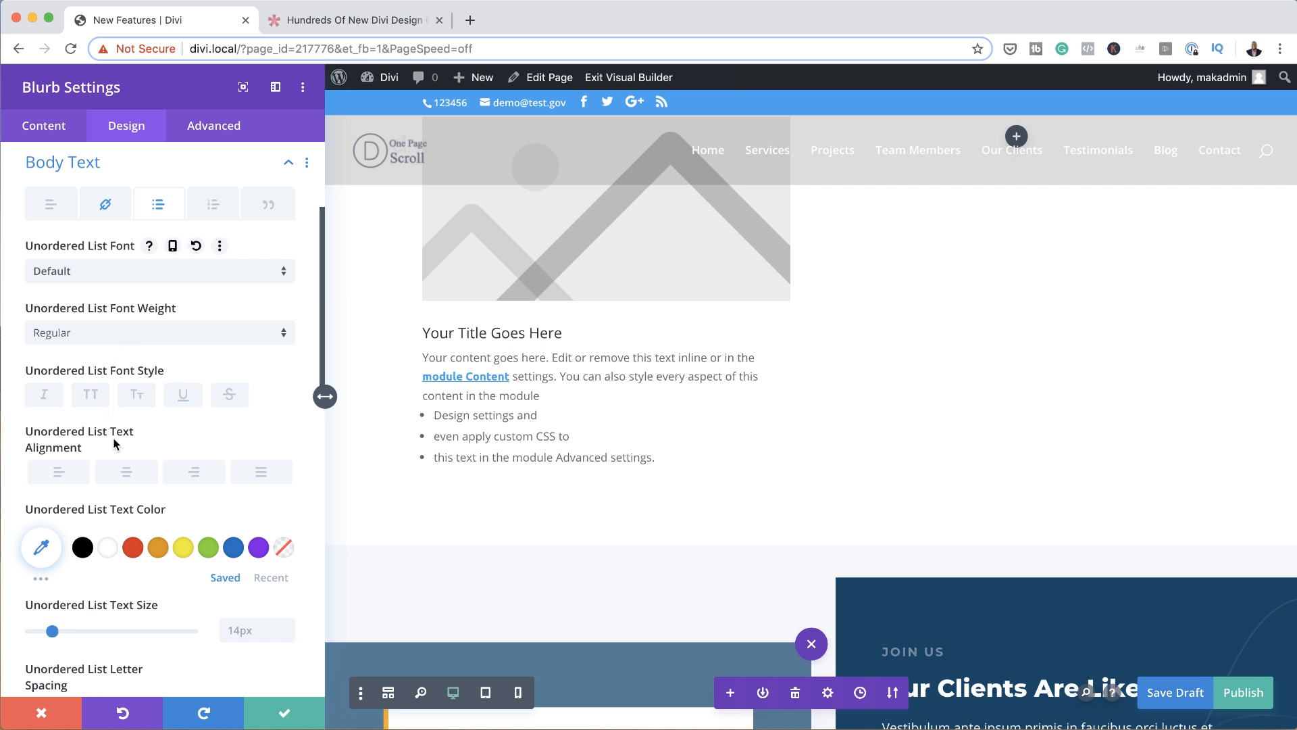
scroll(183, 473, down, 1)
click(132, 539)
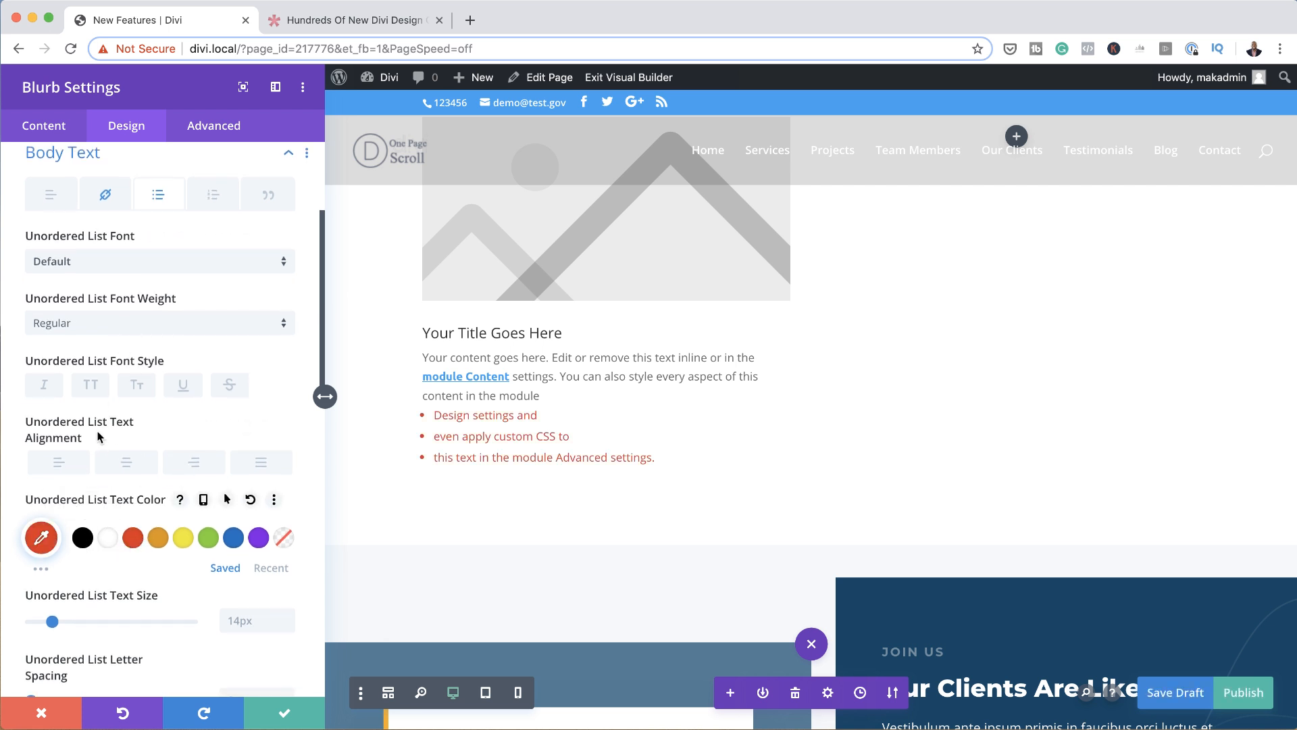
click(76, 324)
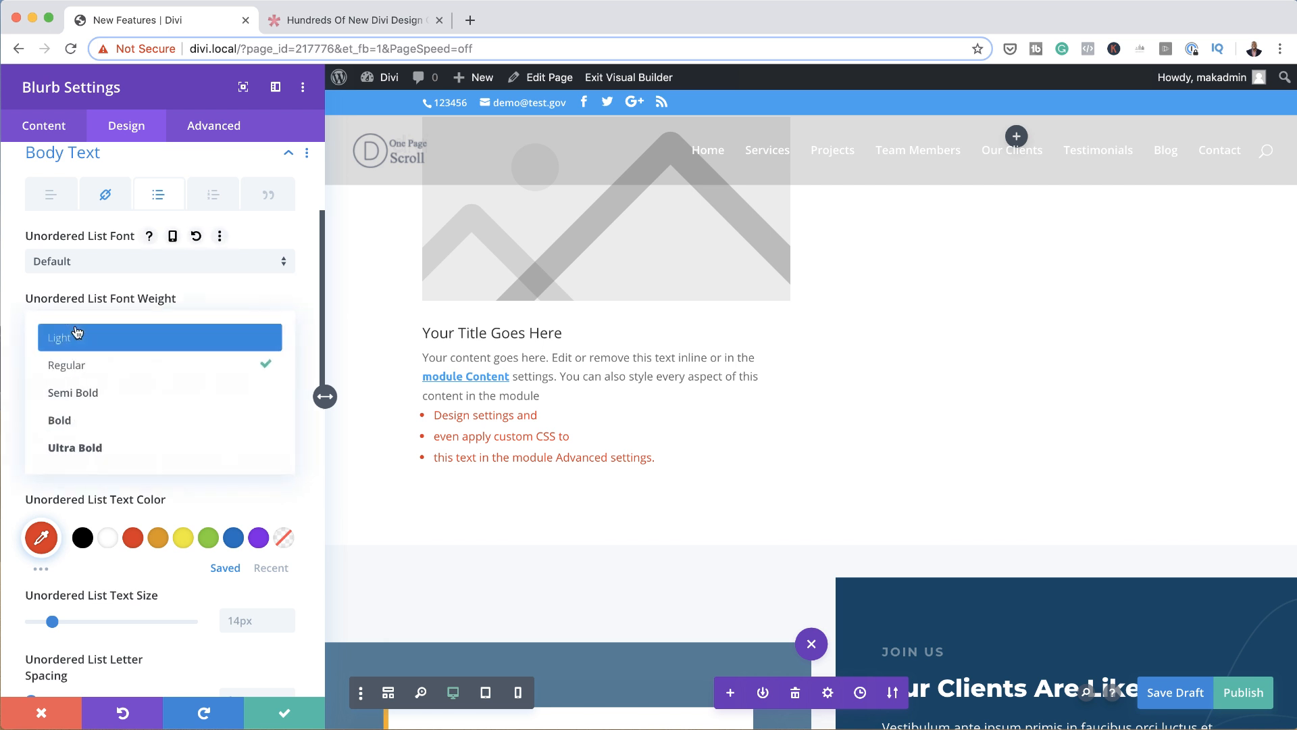
click(119, 397)
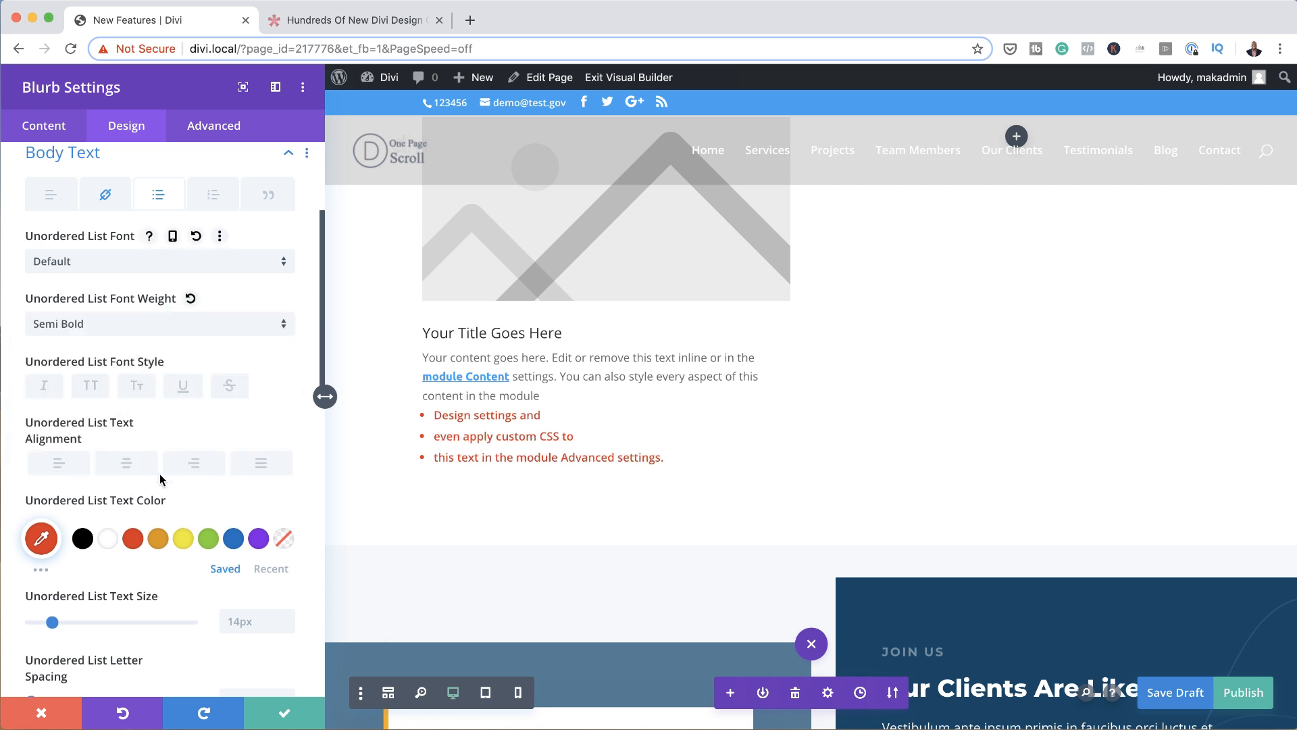
Set the unordered list's text size to 15px and line height to 1.9em, and save the blurb settings
scroll(162, 480, down, 1)
drag(52, 585, 54, 585)
scroll(154, 603, down, 4)
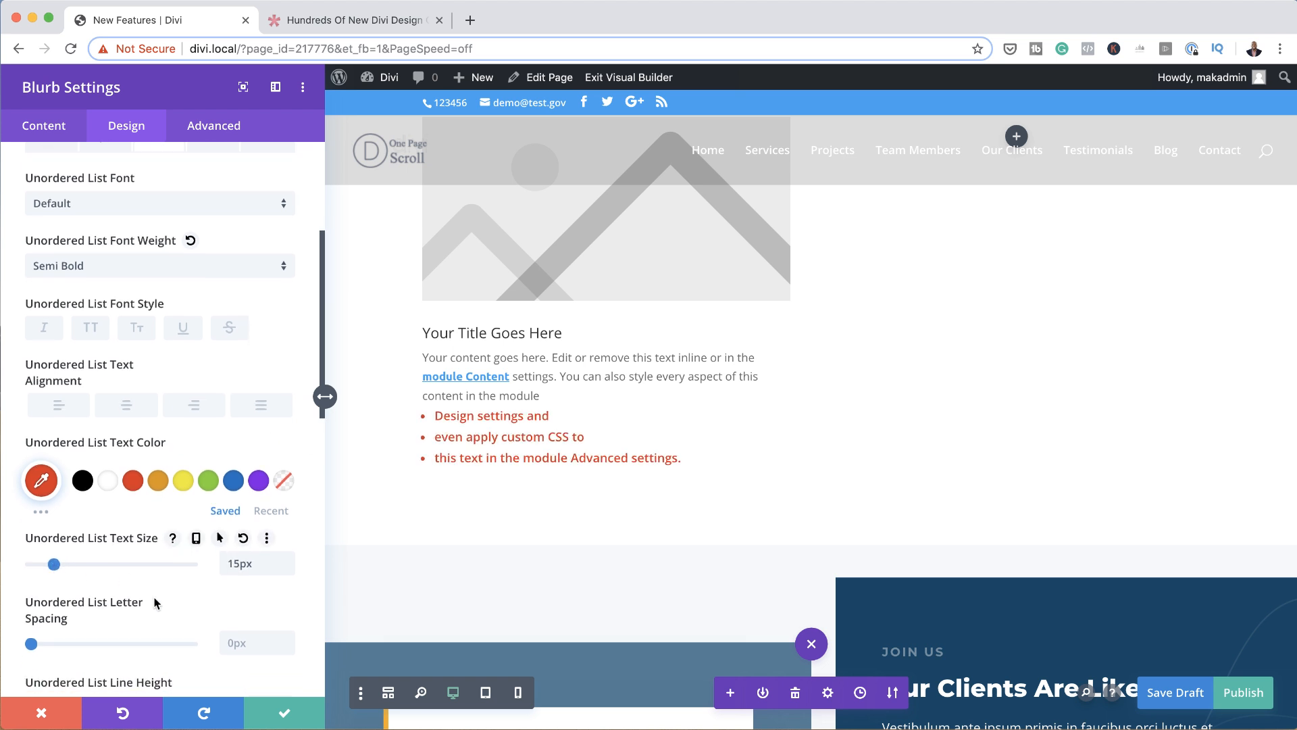
drag(35, 582, 103, 585)
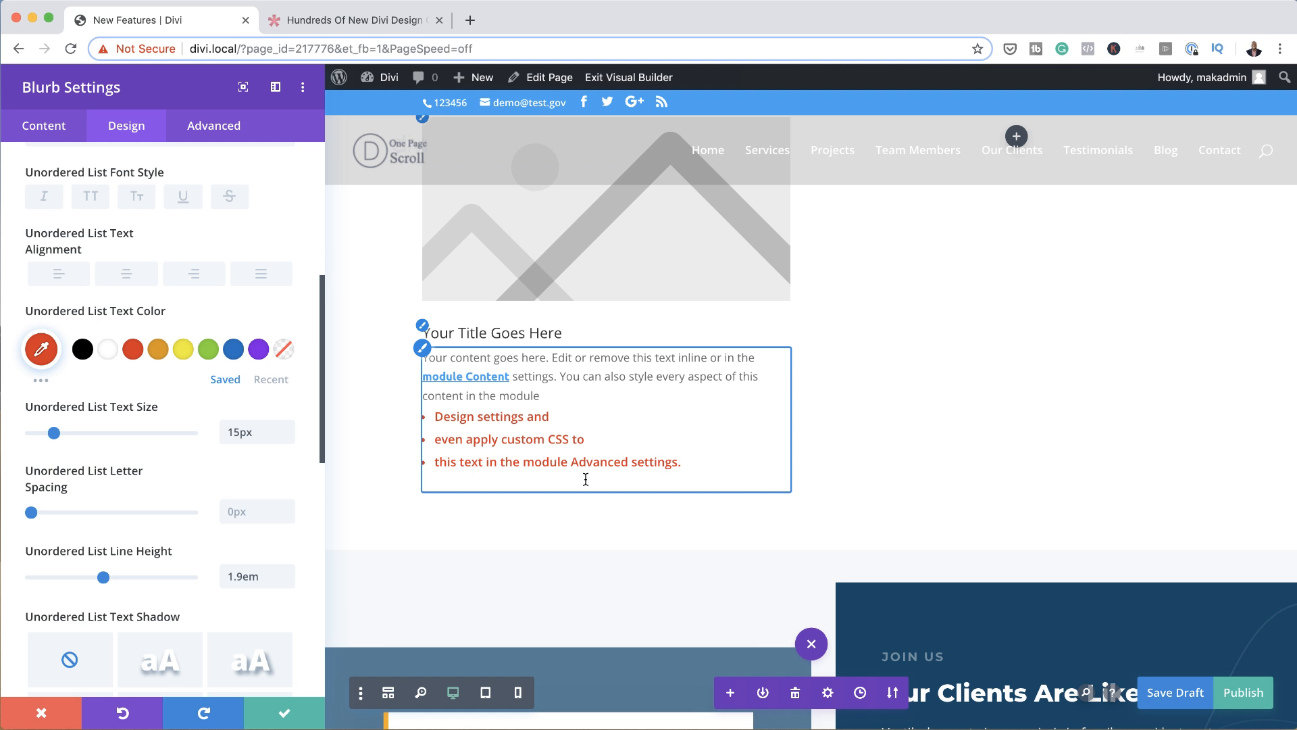
click(284, 713)
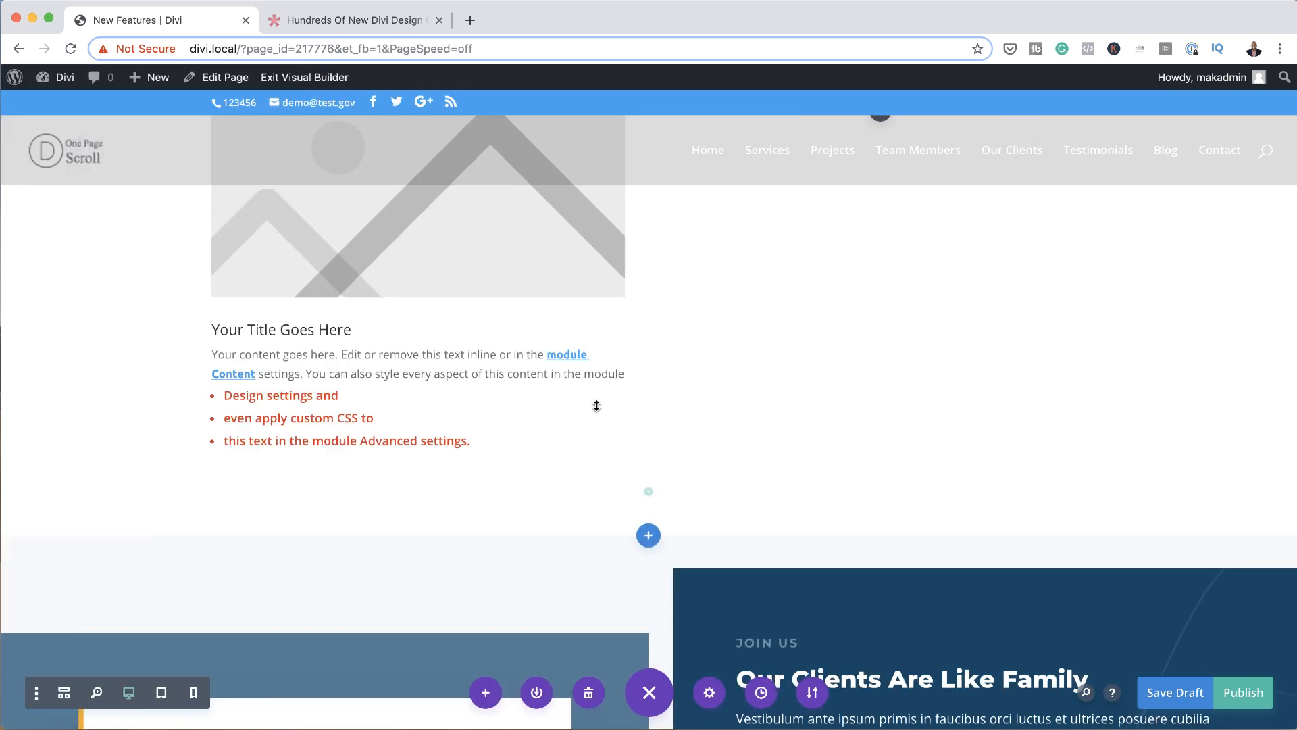
Insert a Testimonial module into the empty column beside the blurb
scroll(637, 409, up, 5)
scroll(637, 410, down, 3)
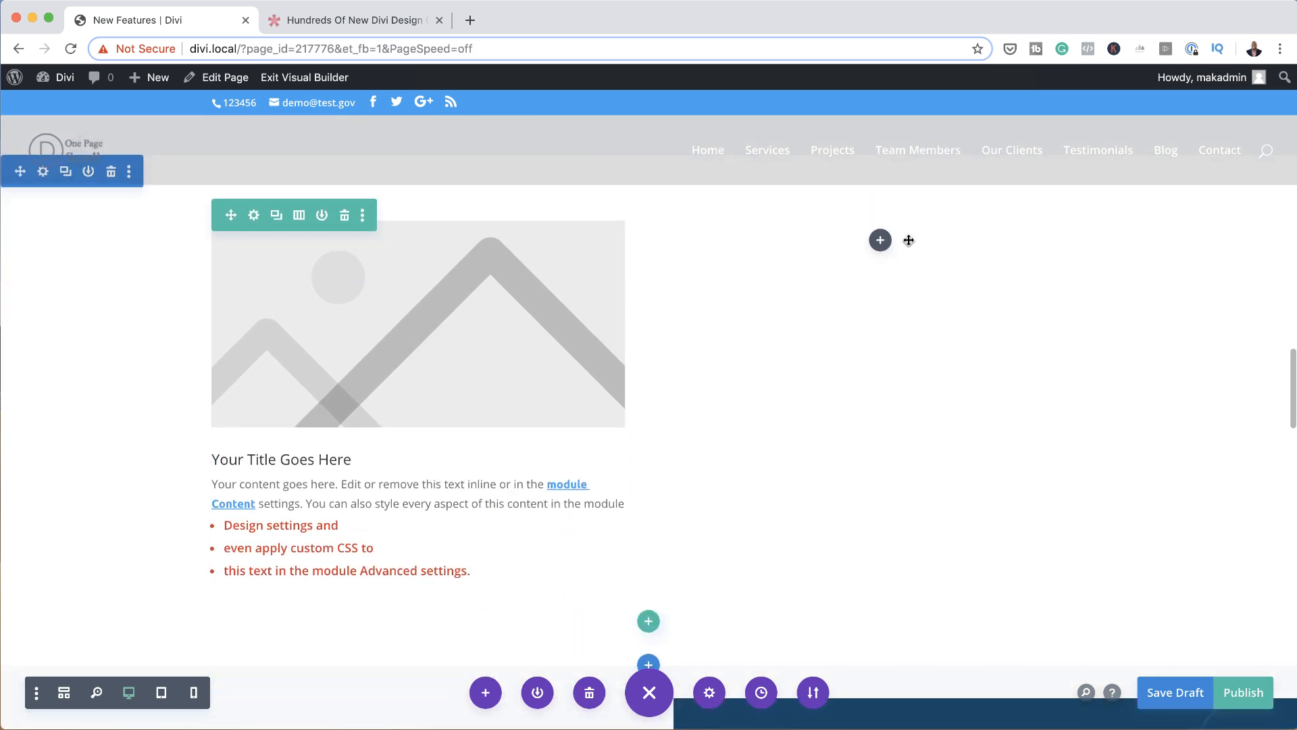
click(884, 244)
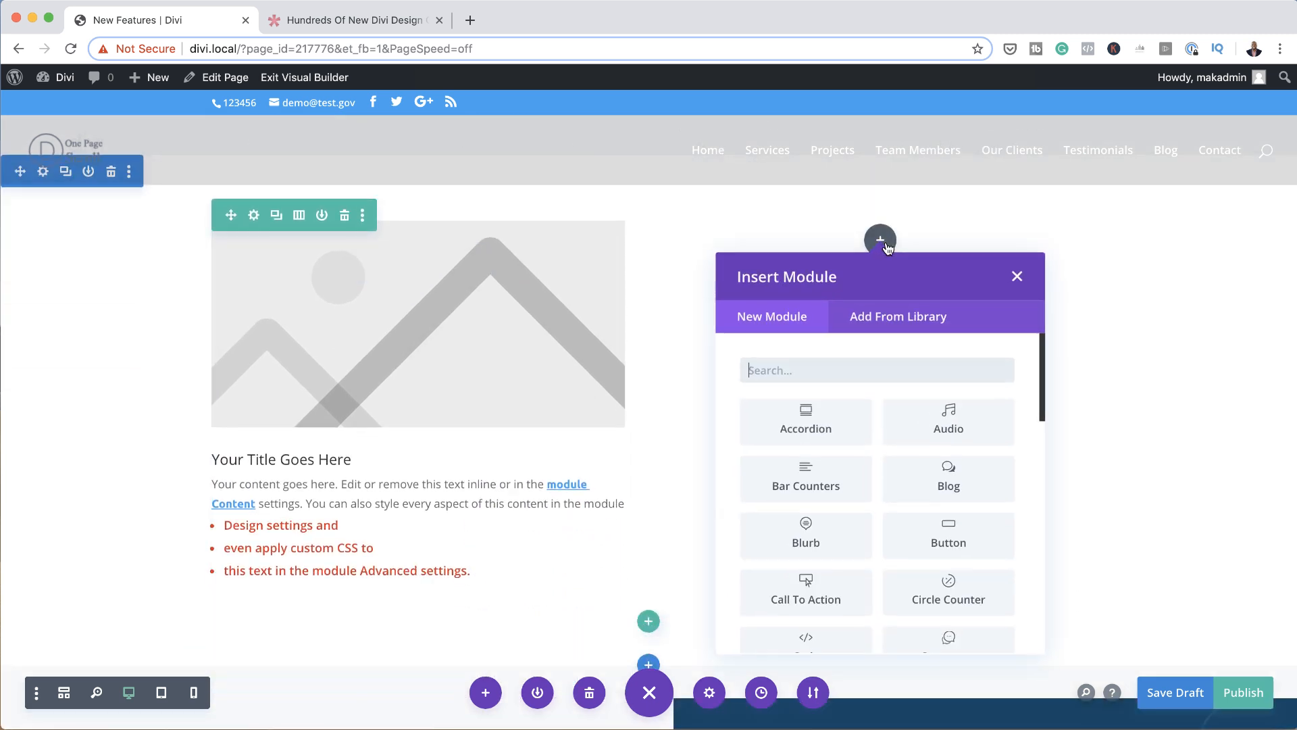
scroll(915, 514, down, 1)
scroll(915, 513, down, 3)
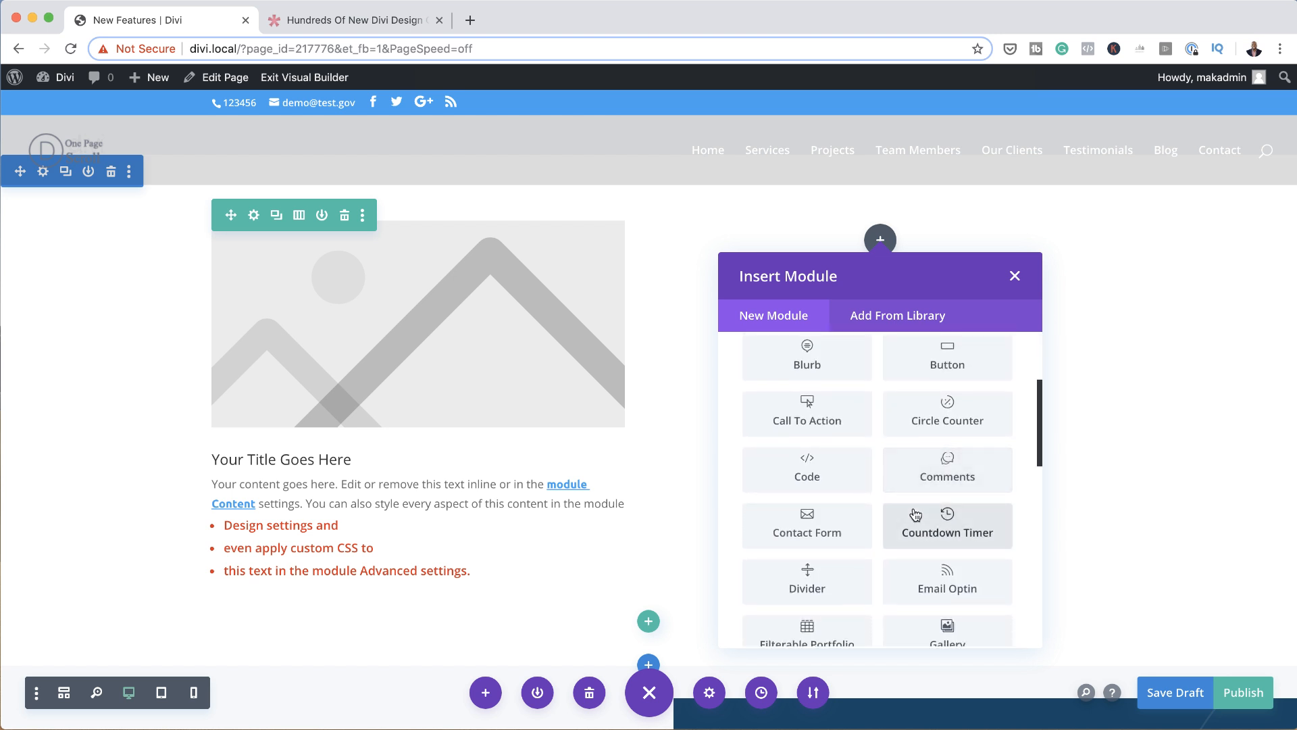
scroll(916, 515, down, 3)
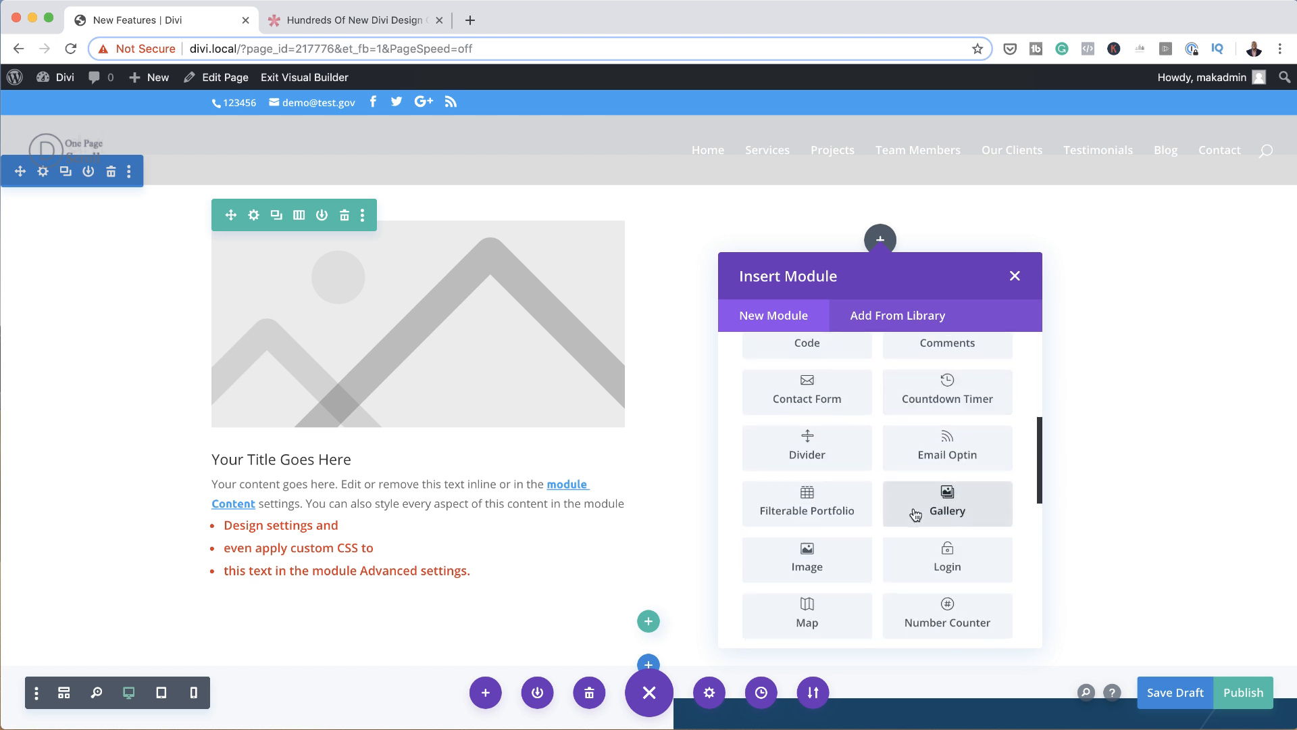
scroll(916, 515, down, 3)
scroll(915, 514, down, 3)
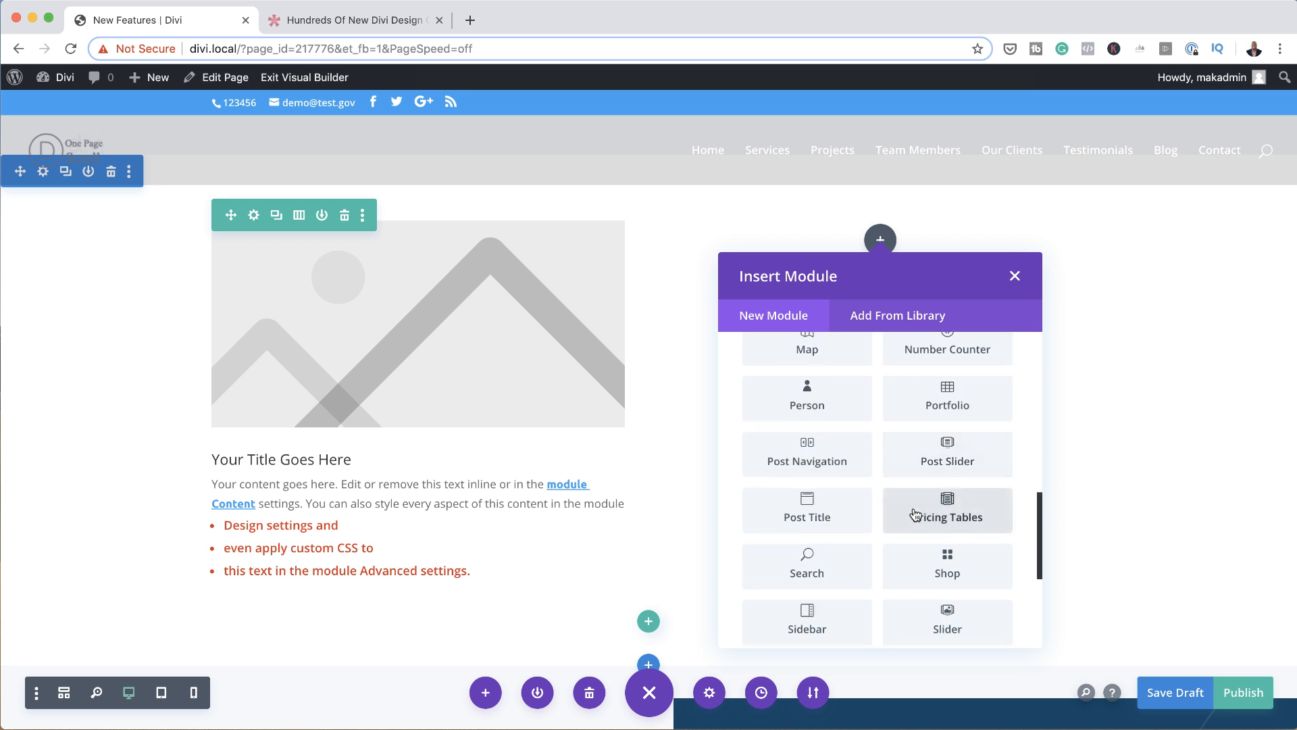
scroll(916, 515, down, 3)
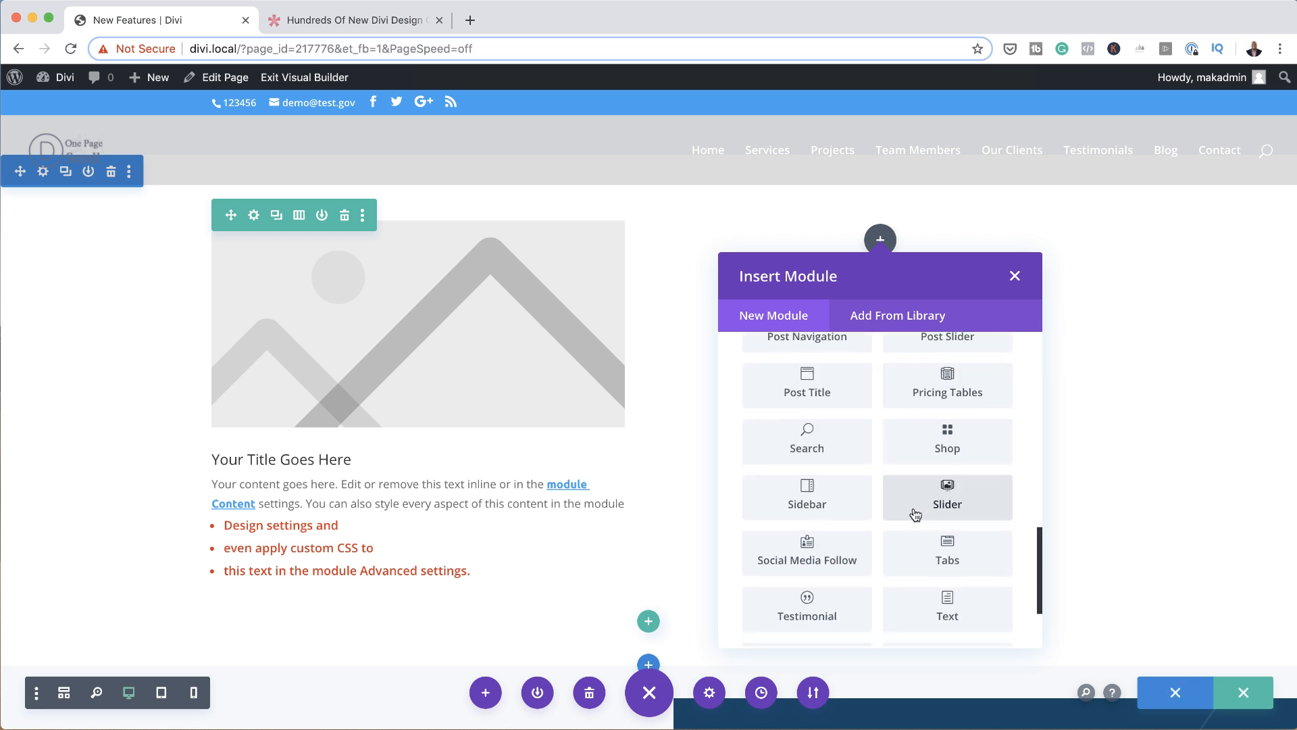
scroll(915, 513, down, 2)
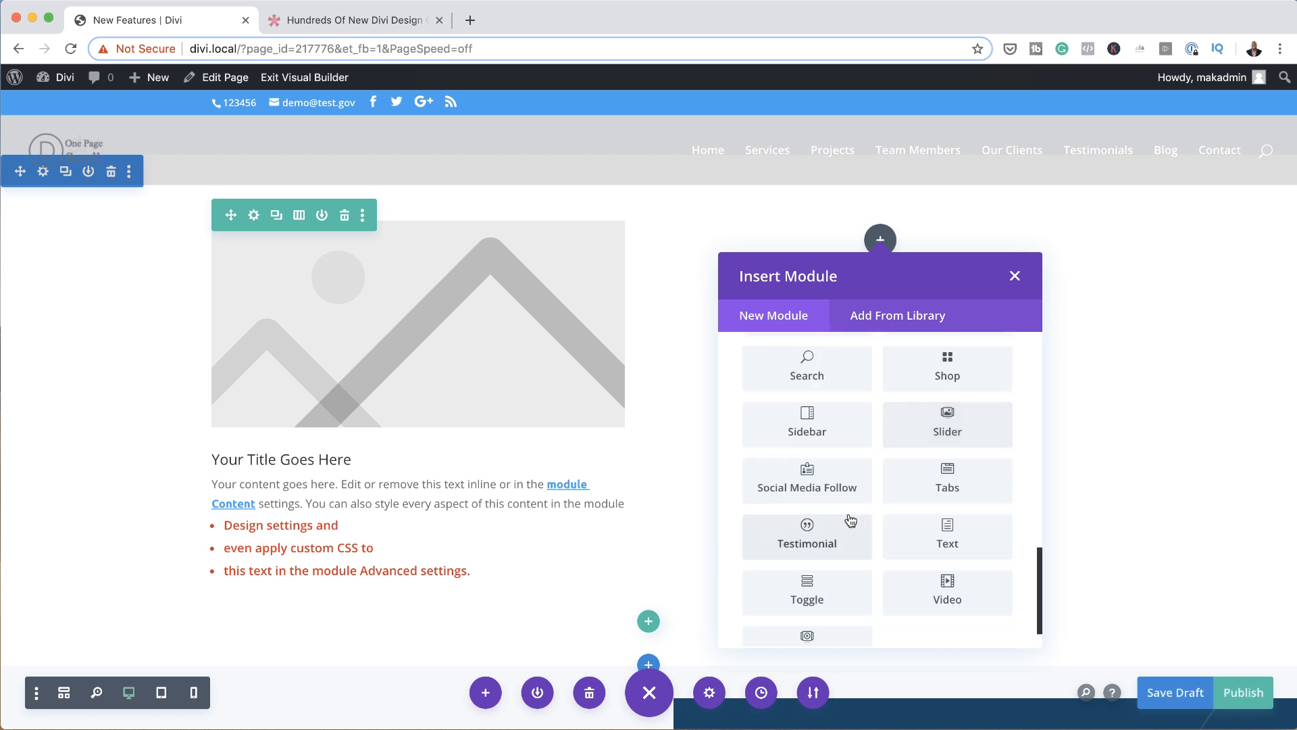
click(852, 523)
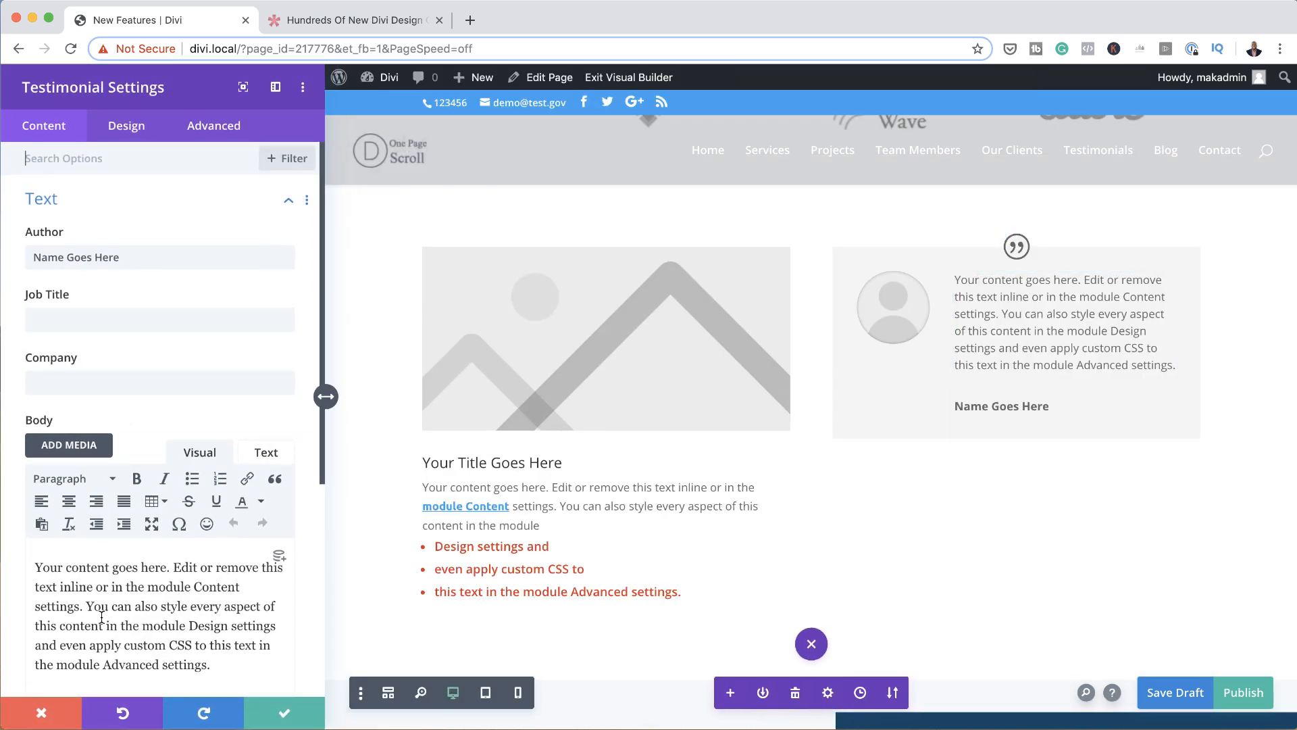
Link the words "Edit or remove" in the testimonial's body text to "#"
drag(175, 568, 260, 568)
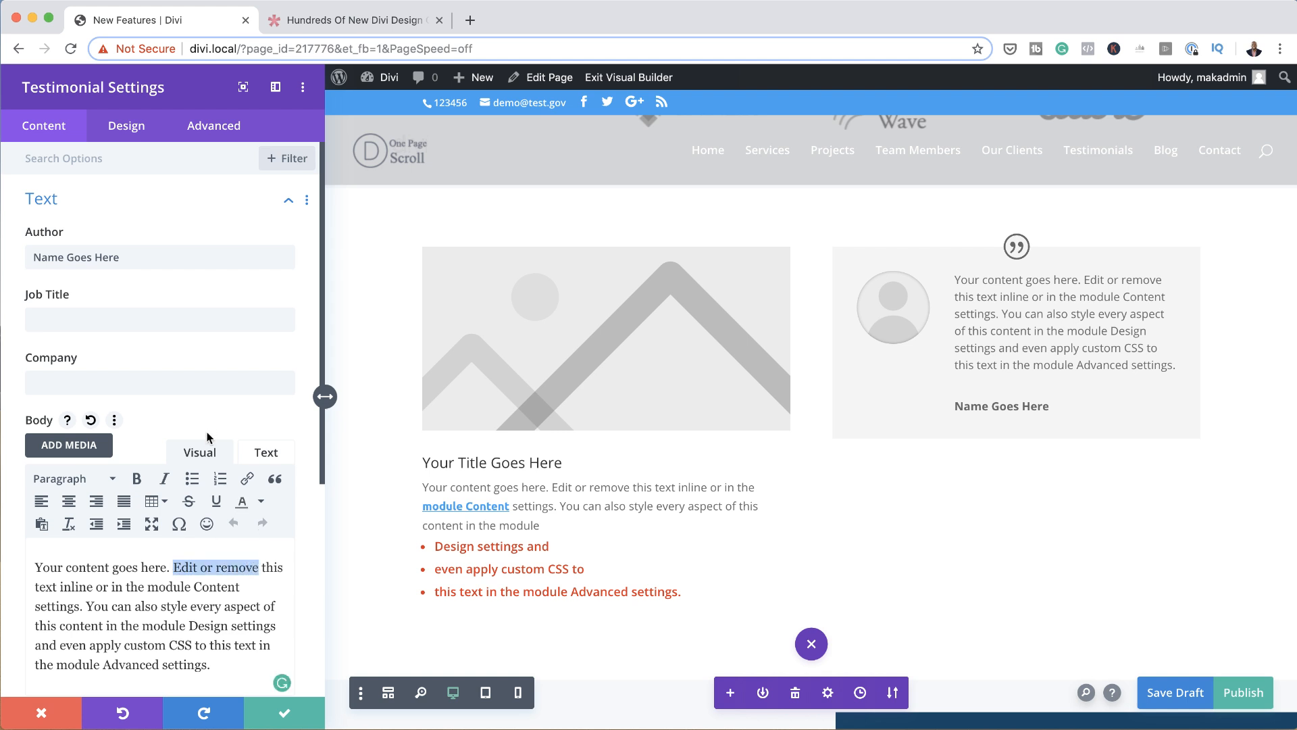
click(246, 478)
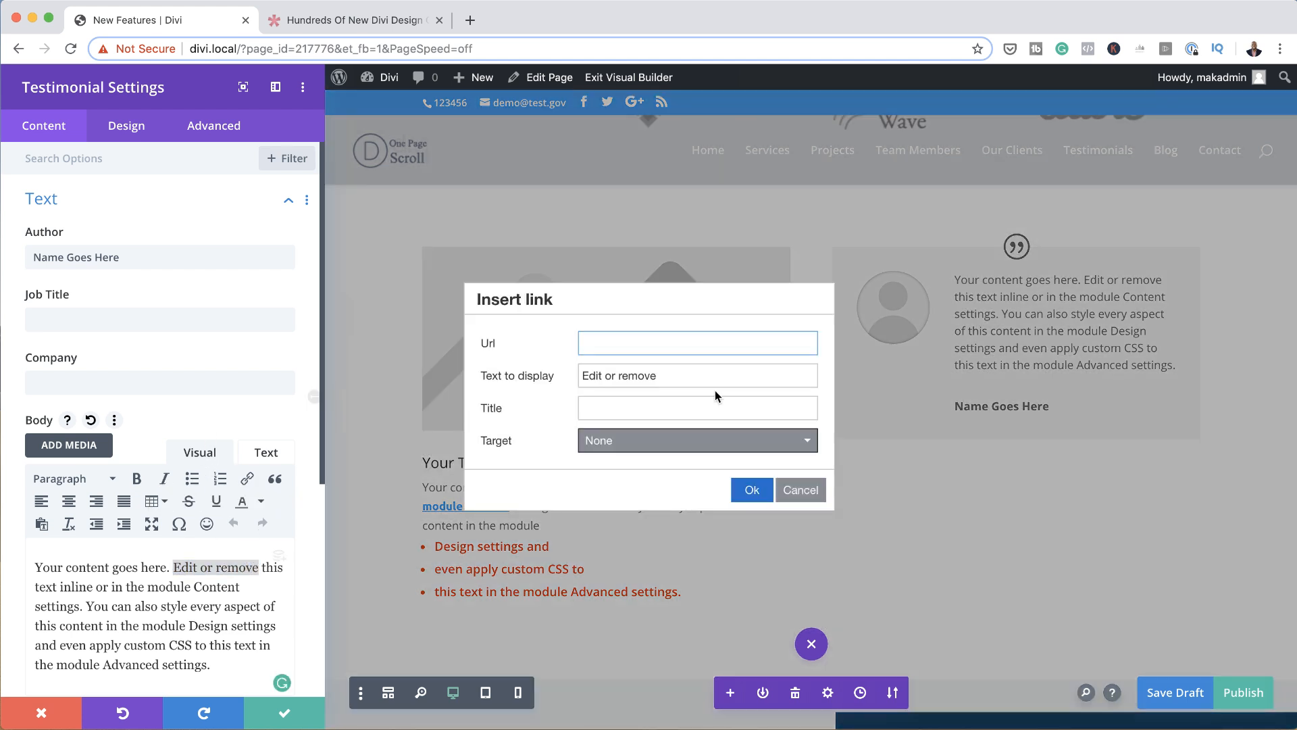
text(#)
click(752, 490)
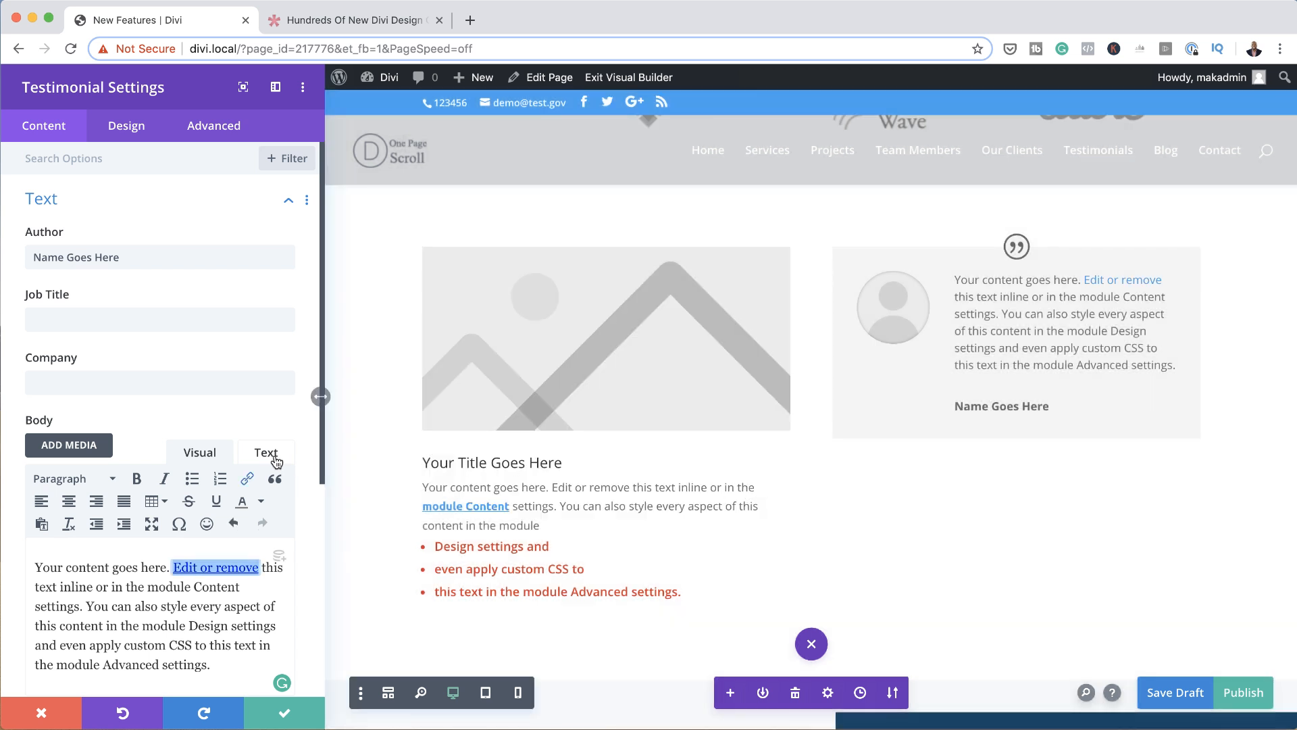
Underline the links in the testimonial's body text and save the module settings
click(125, 130)
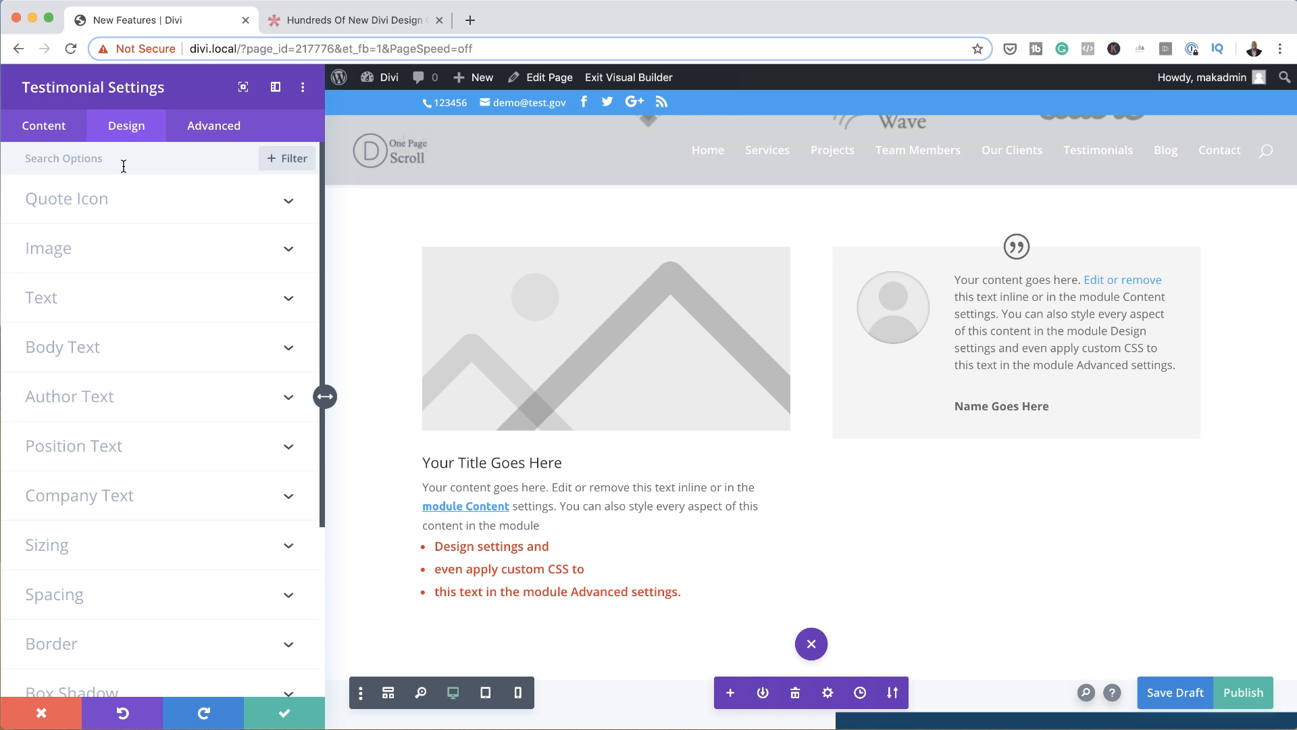
click(100, 356)
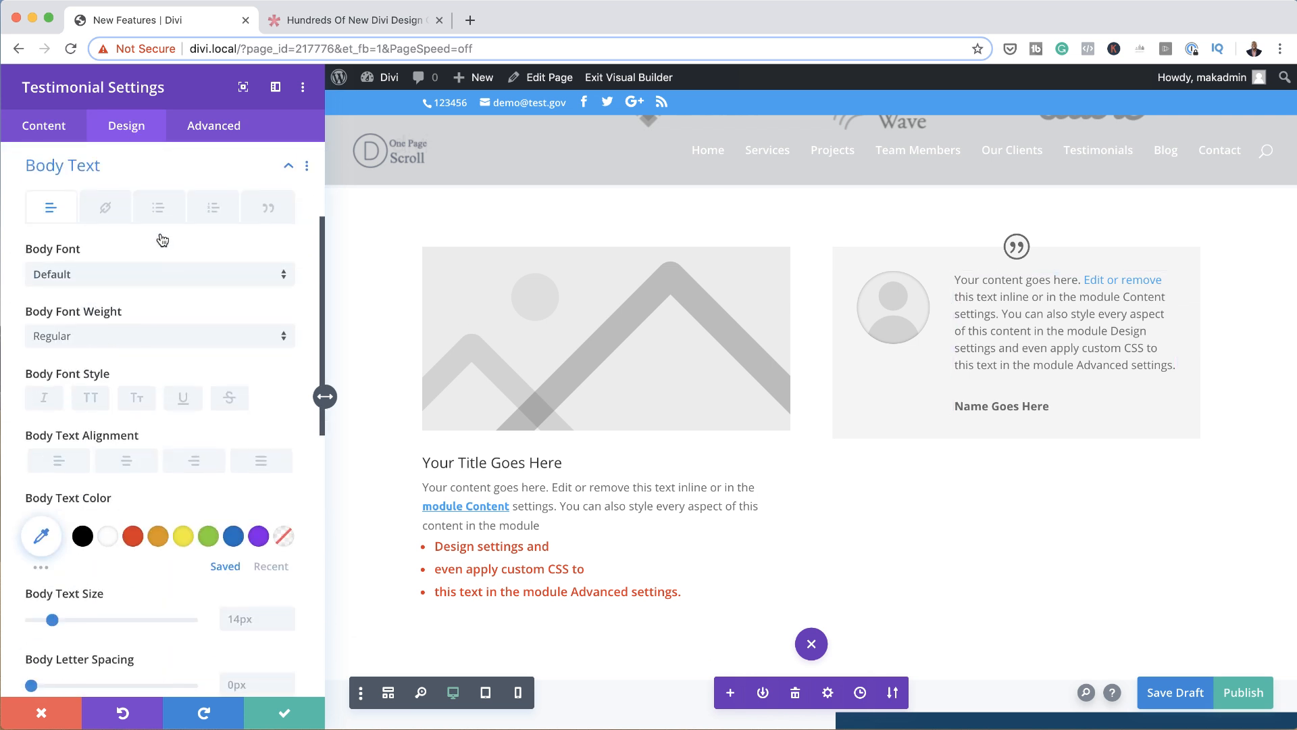
click(105, 208)
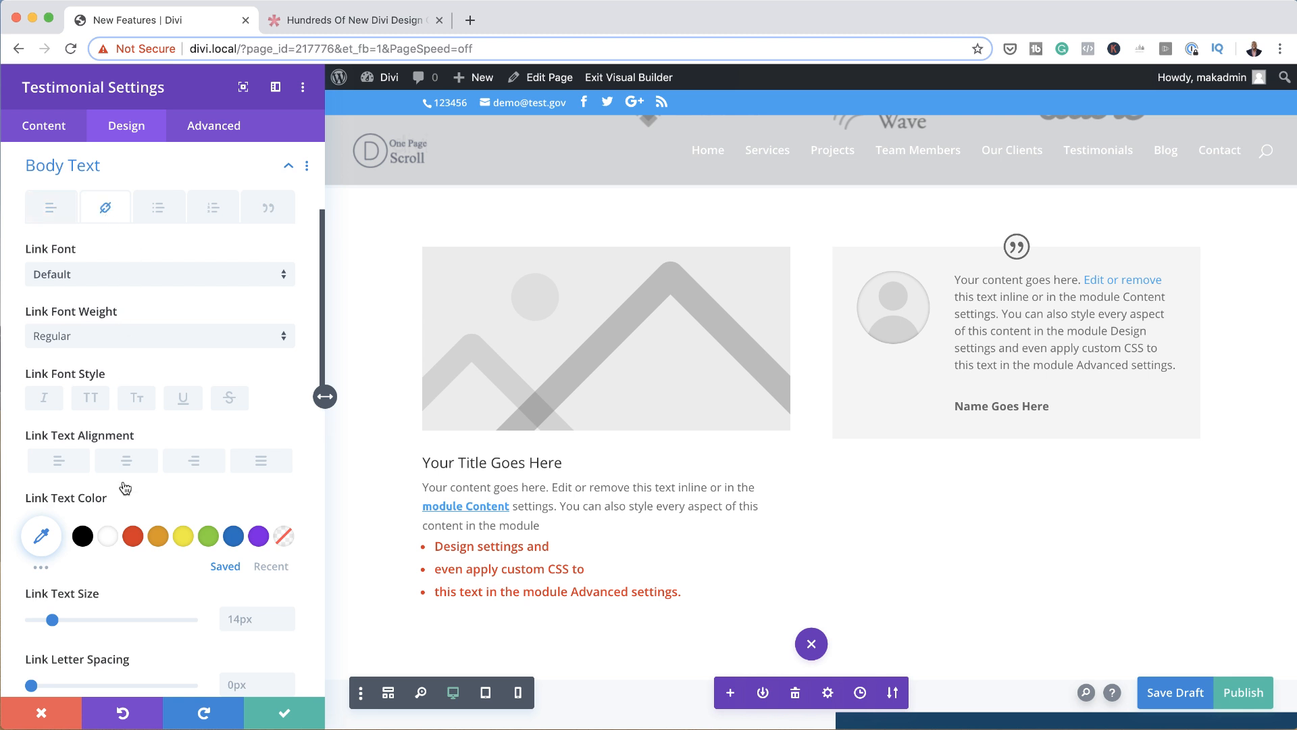
click(186, 399)
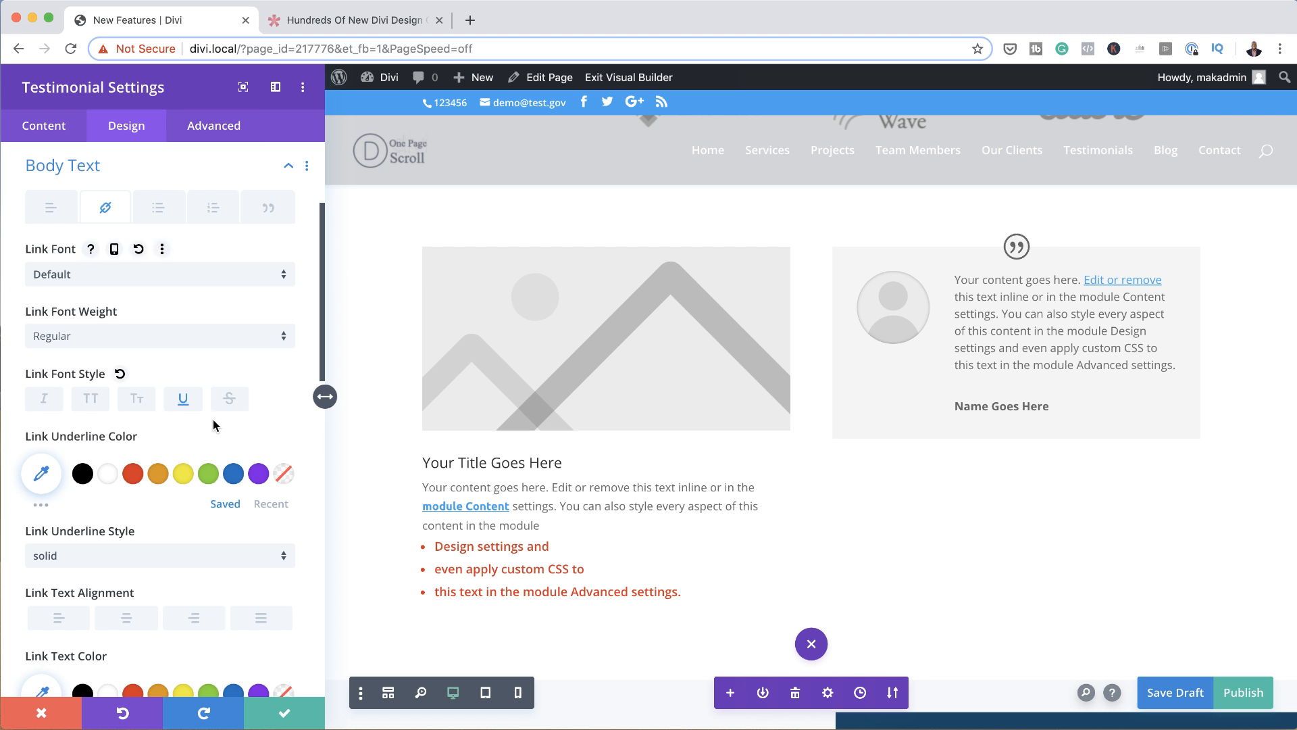
scroll(215, 444, down, 1)
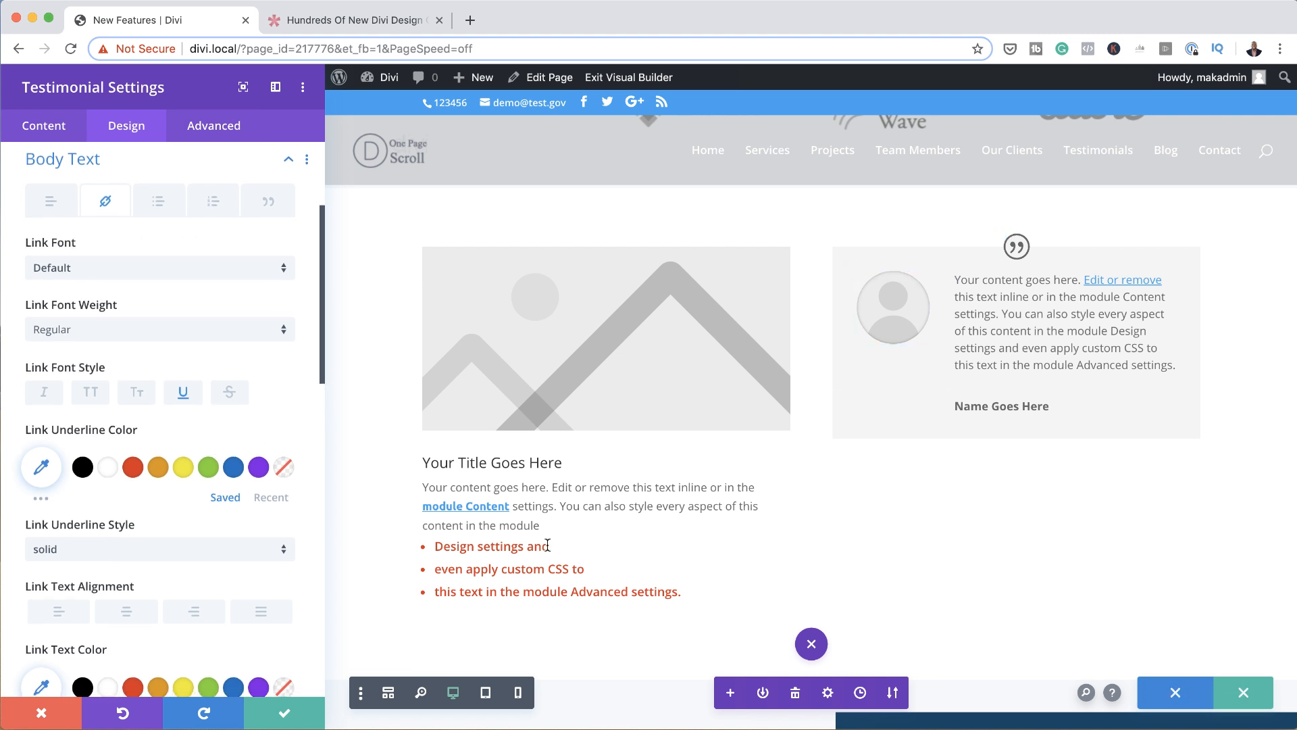
click(257, 725)
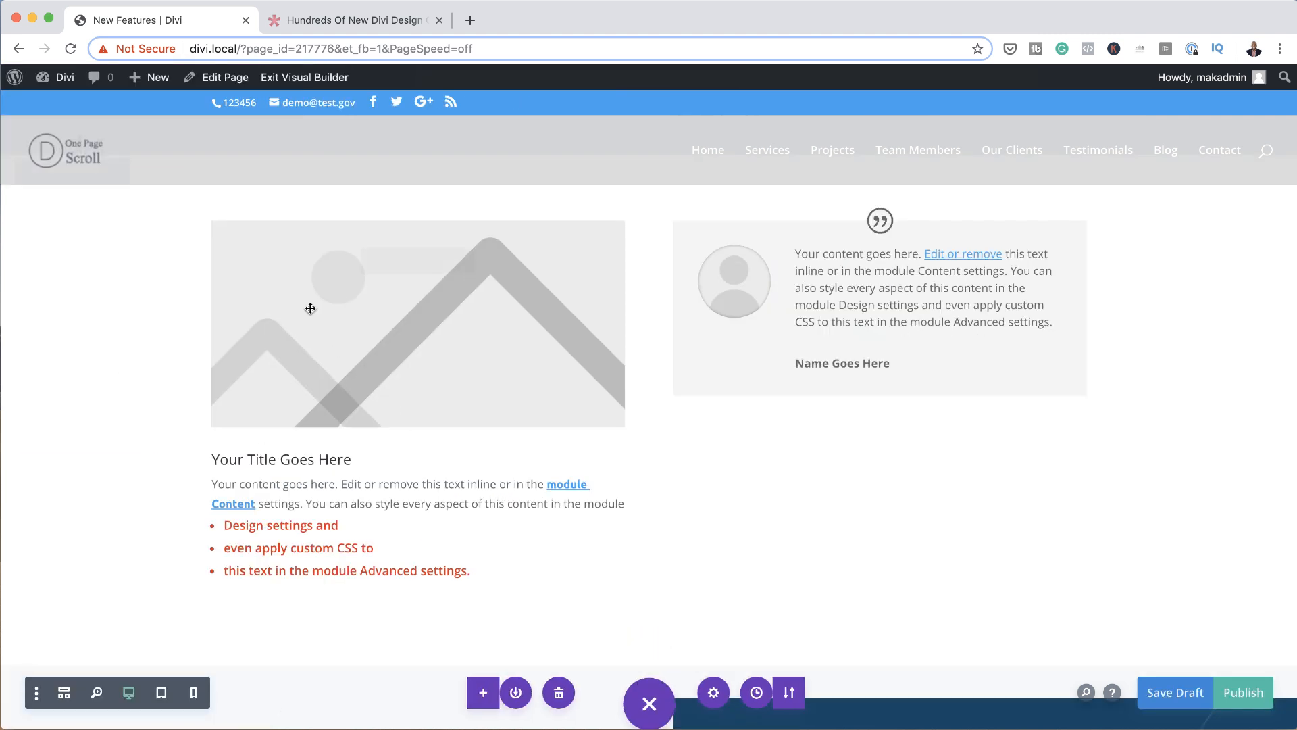
Enable responsive options for the blurb's body font and set the body text size to 18px in the tablet view
click(389, 261)
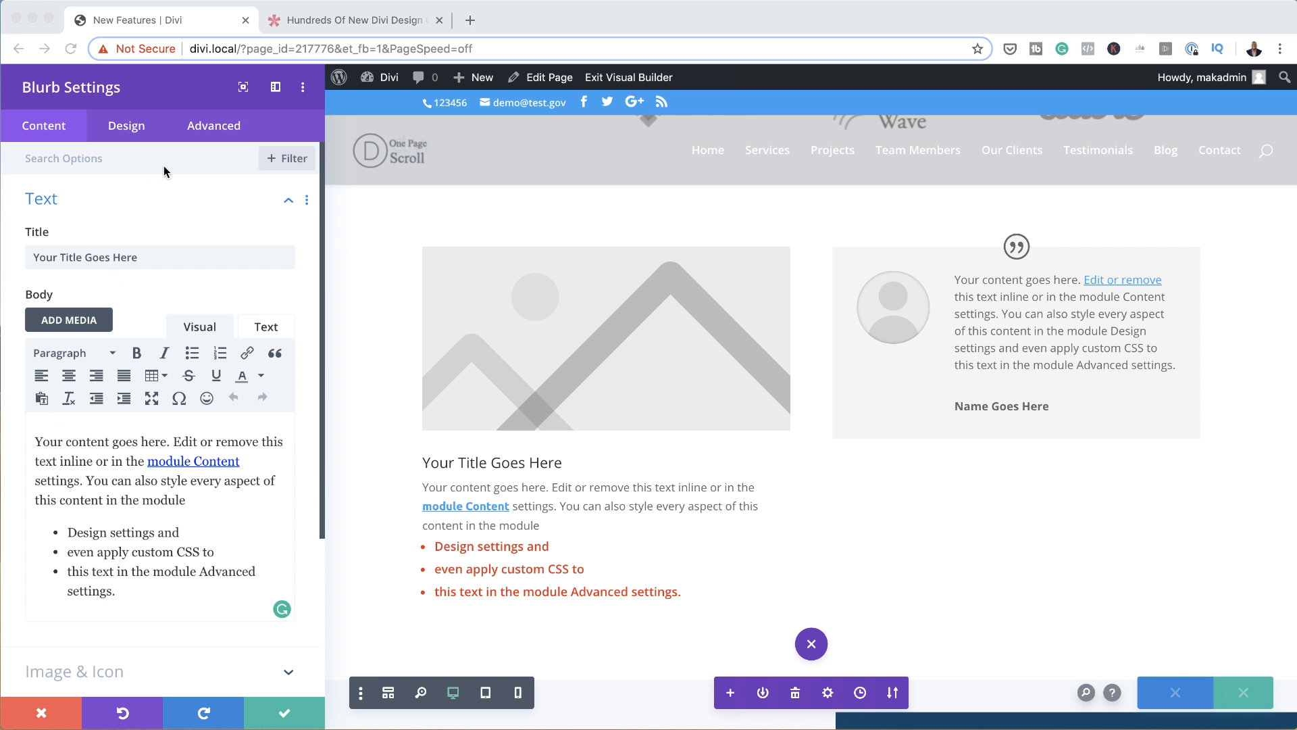
click(135, 127)
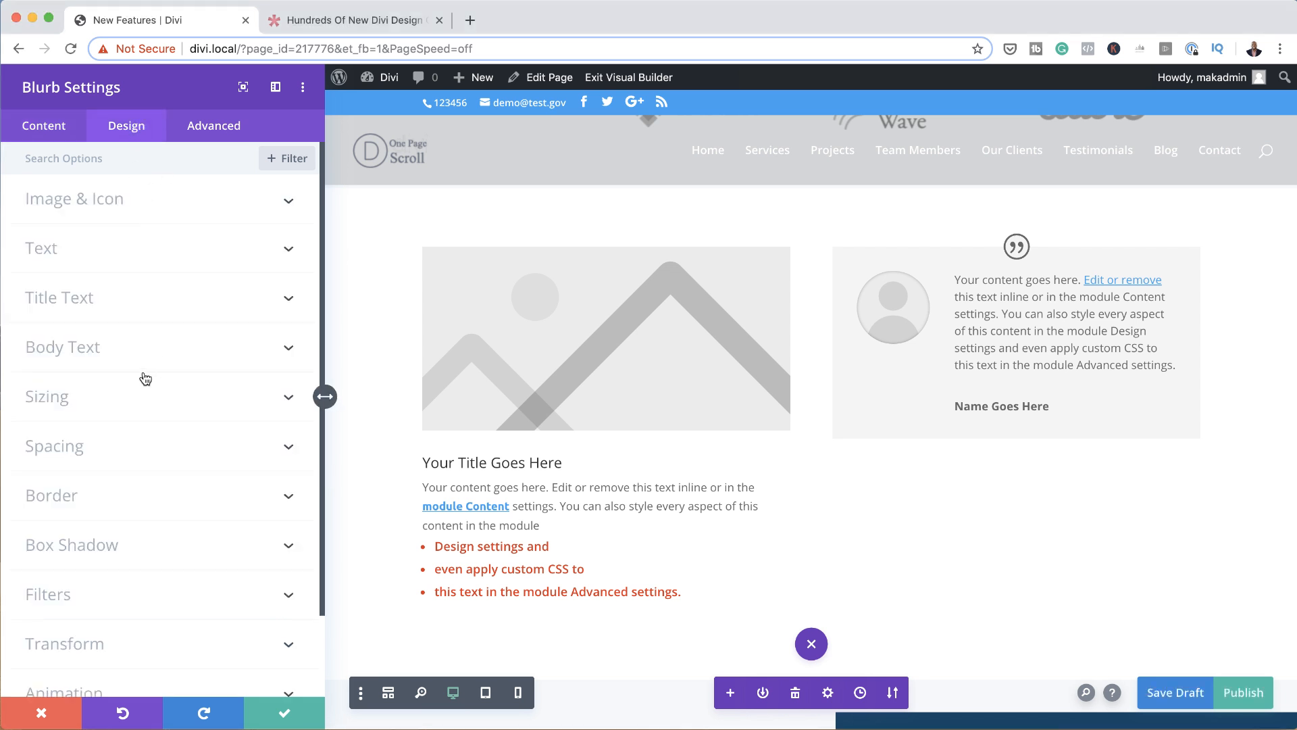
click(116, 351)
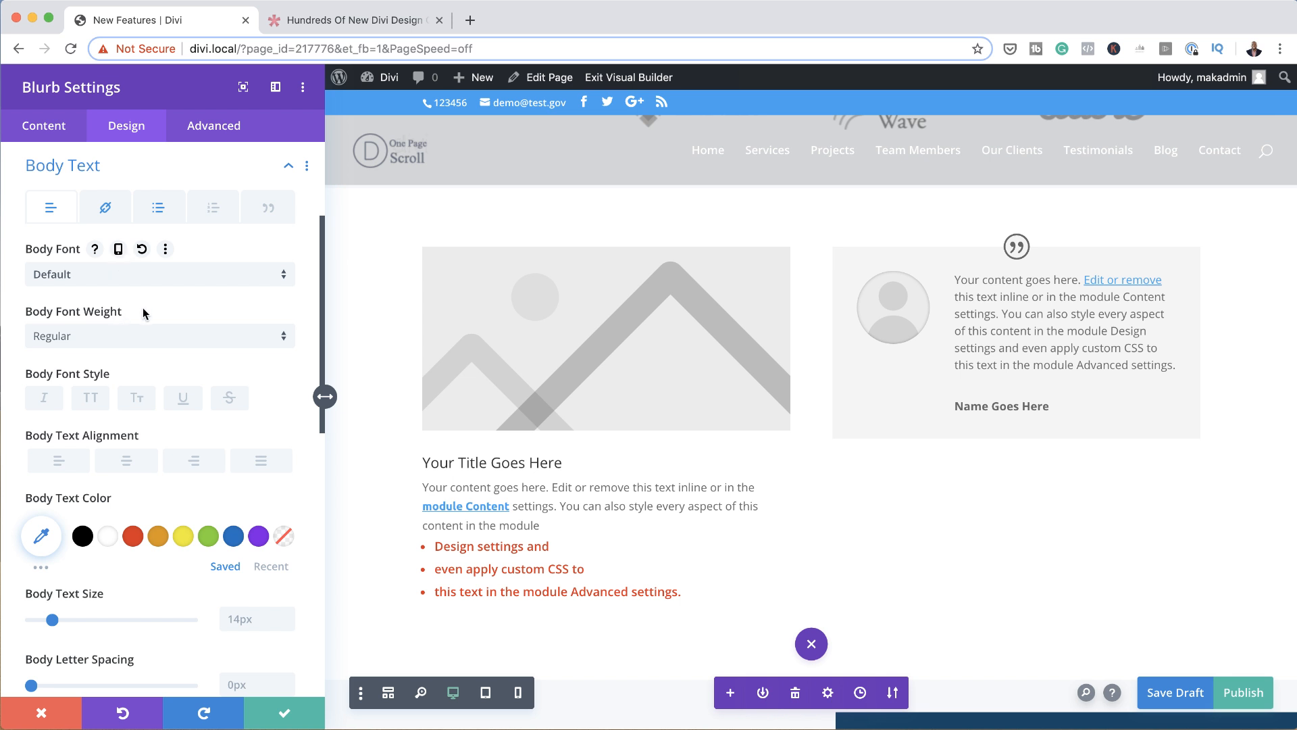
click(118, 249)
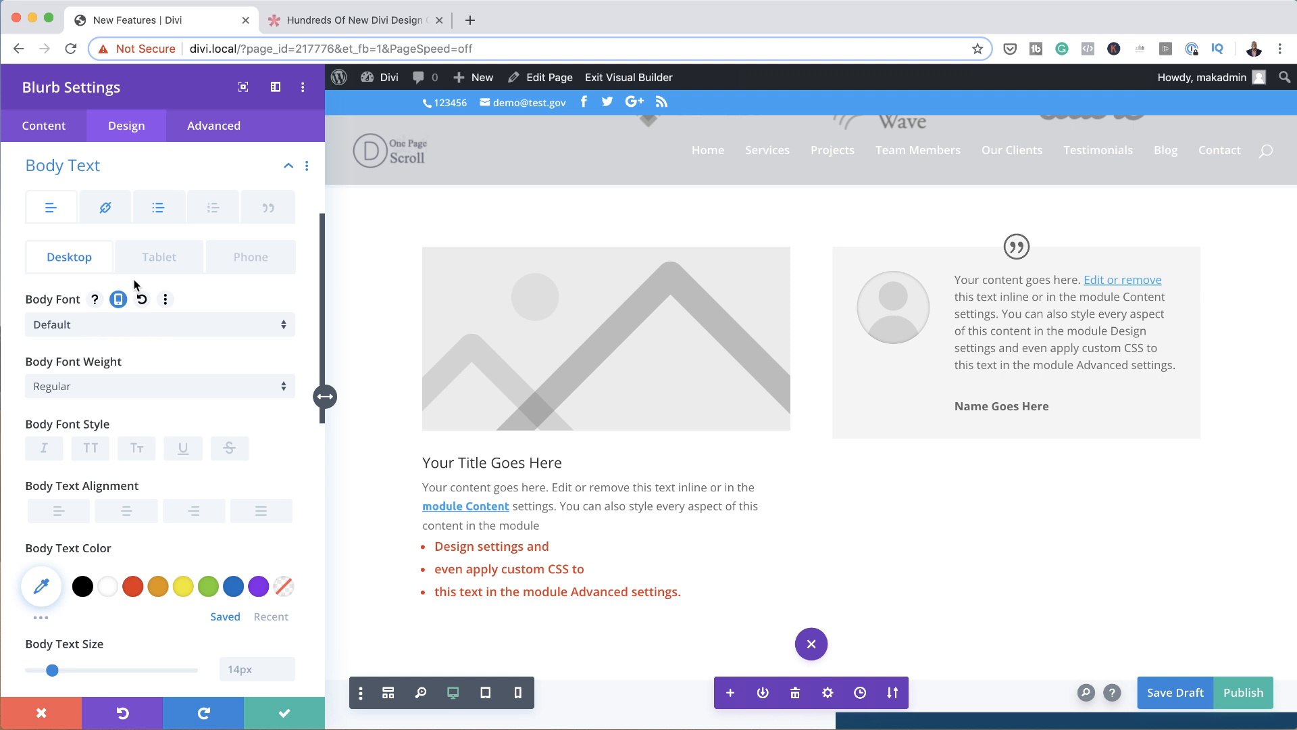
click(159, 257)
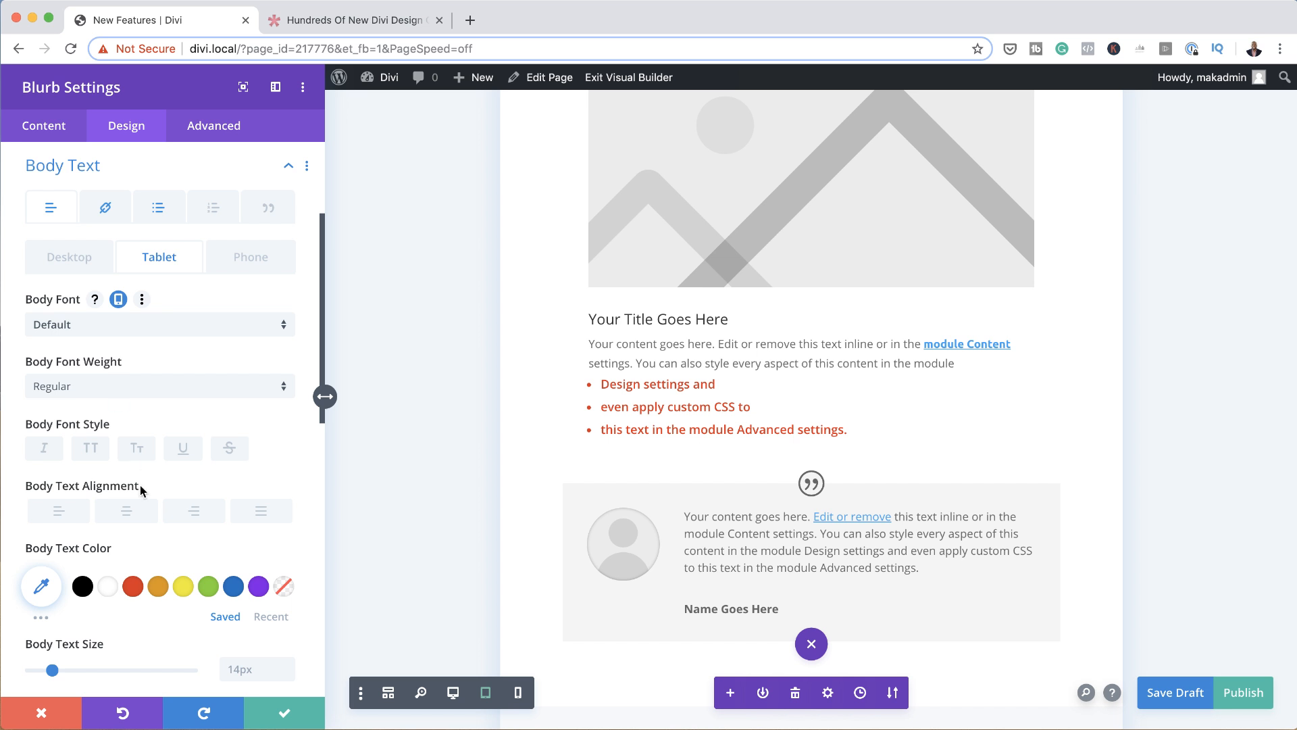
scroll(161, 532, down, 1)
scroll(160, 533, down, 1)
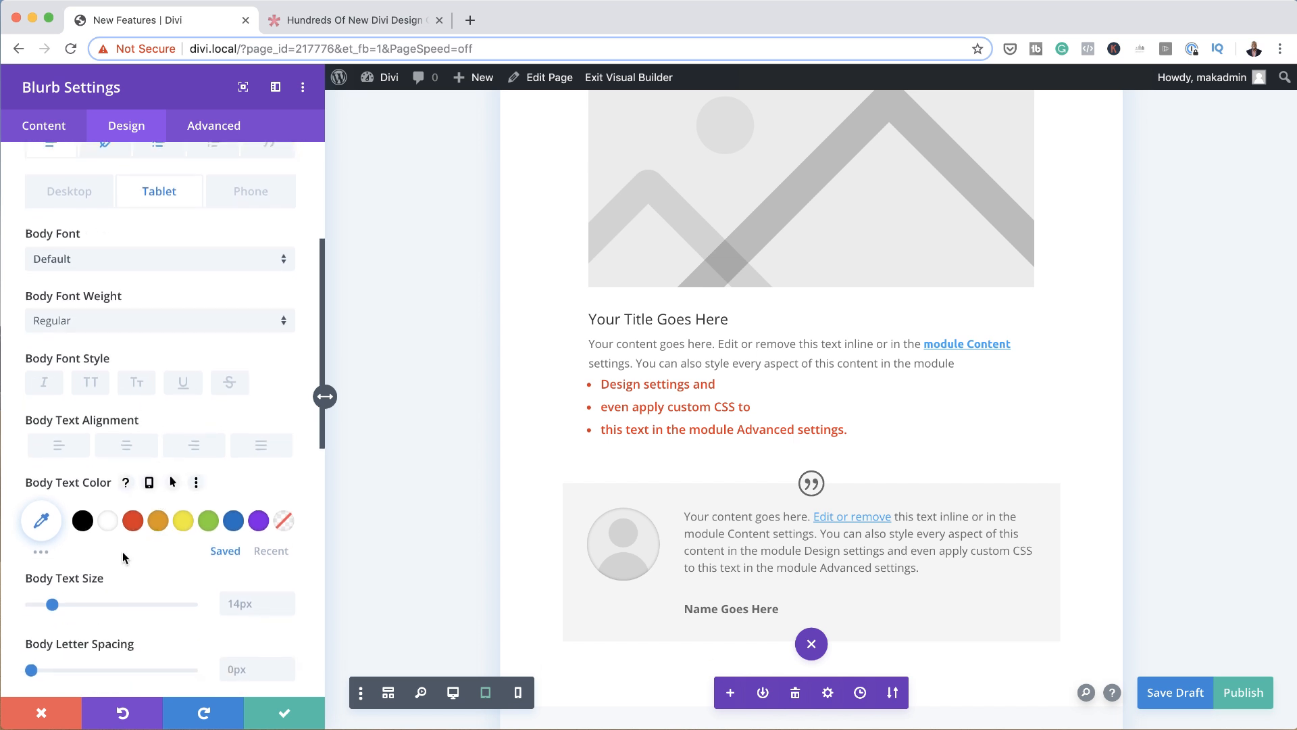
drag(52, 605, 59, 606)
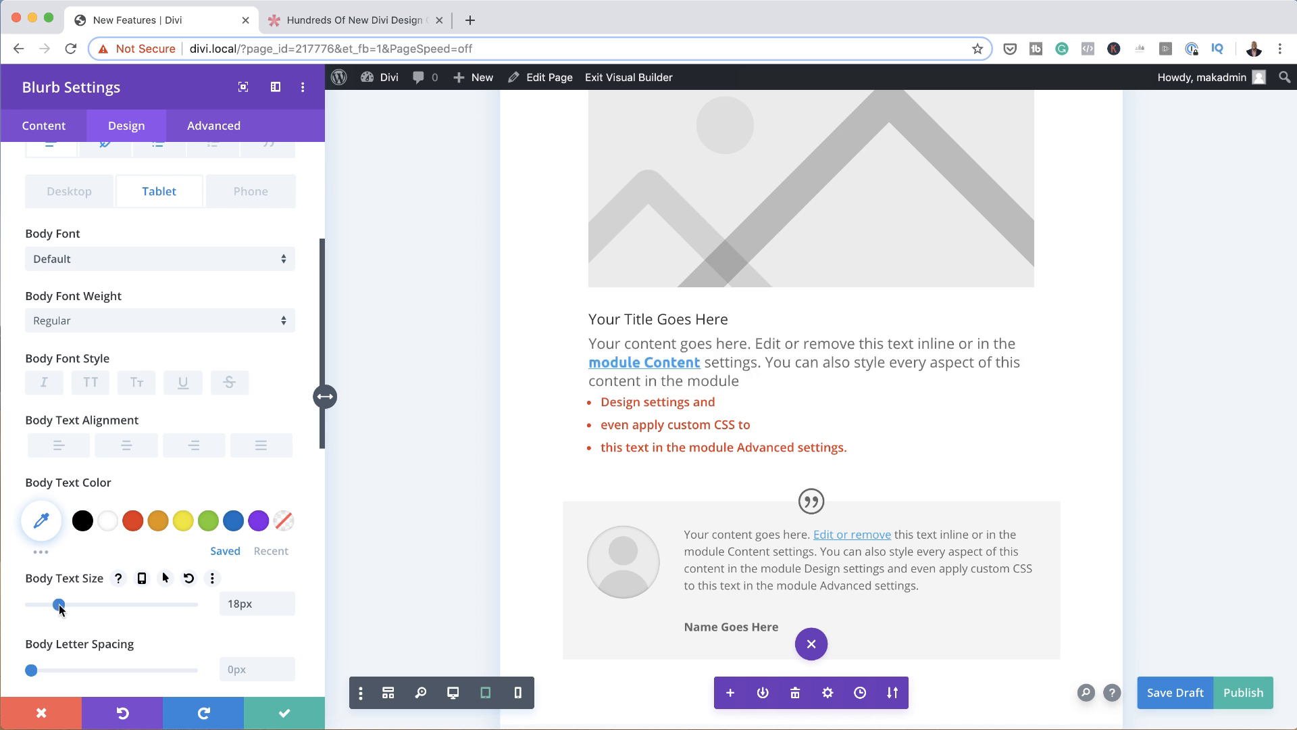
Set the blurb's body line height to 1.8em in the tablet view
scroll(152, 612, down, 2)
scroll(152, 611, down, 2)
drag(87, 619, 95, 619)
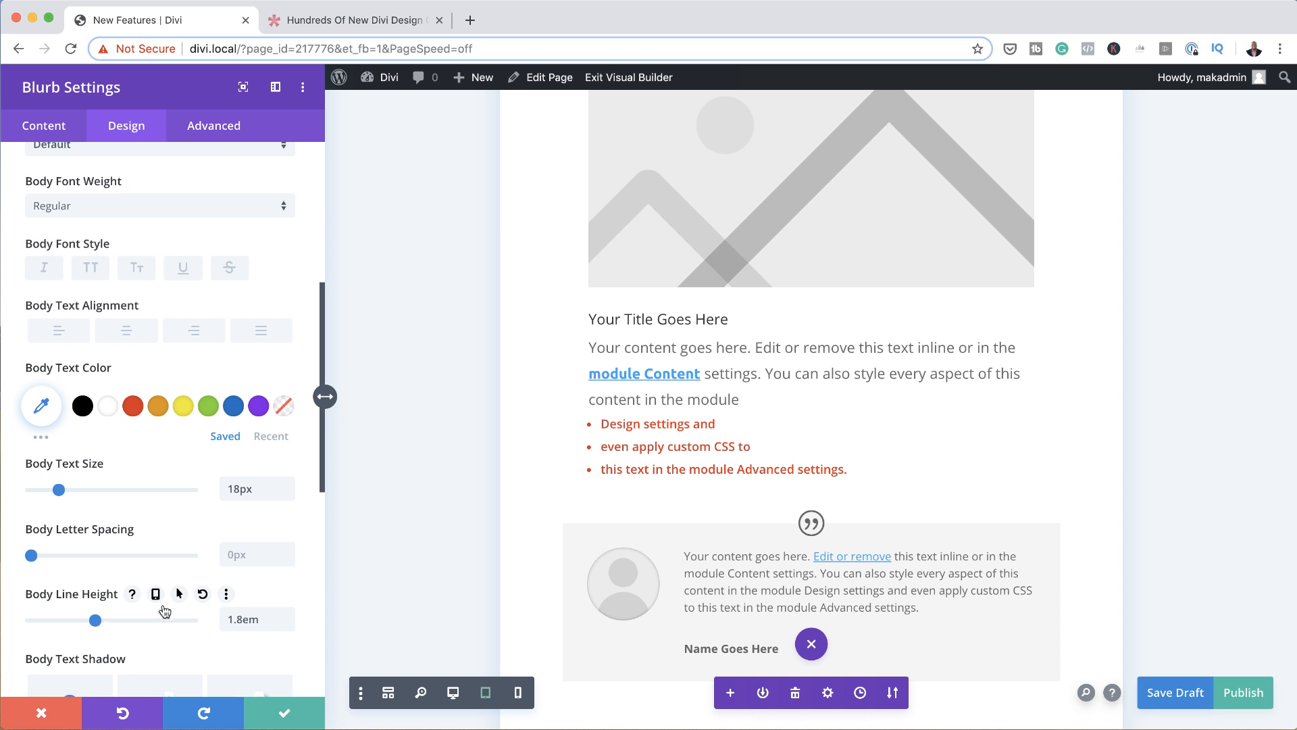
Switch the blurb's body text settings to the phone view and set the text size to 16px
scroll(182, 372, up, 2)
scroll(182, 375, up, 3)
click(250, 242)
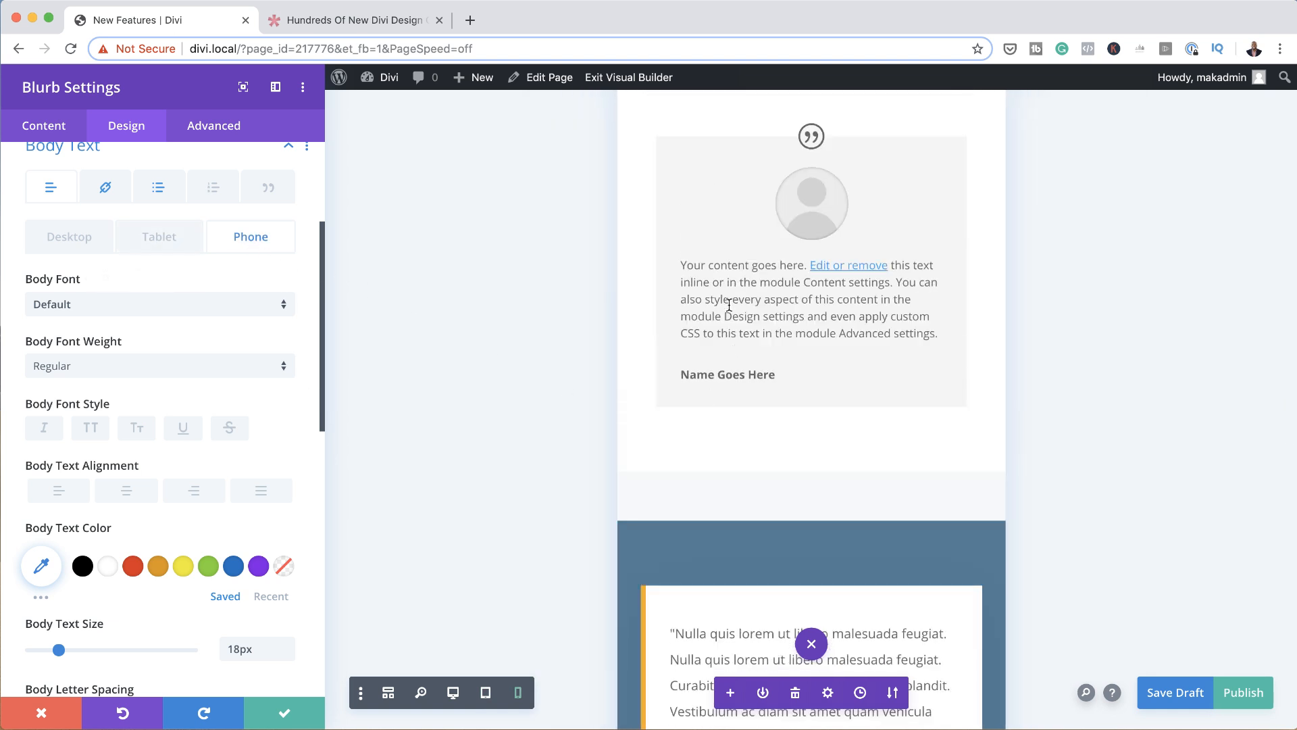
scroll(736, 524, down, 8)
scroll(738, 524, up, 8)
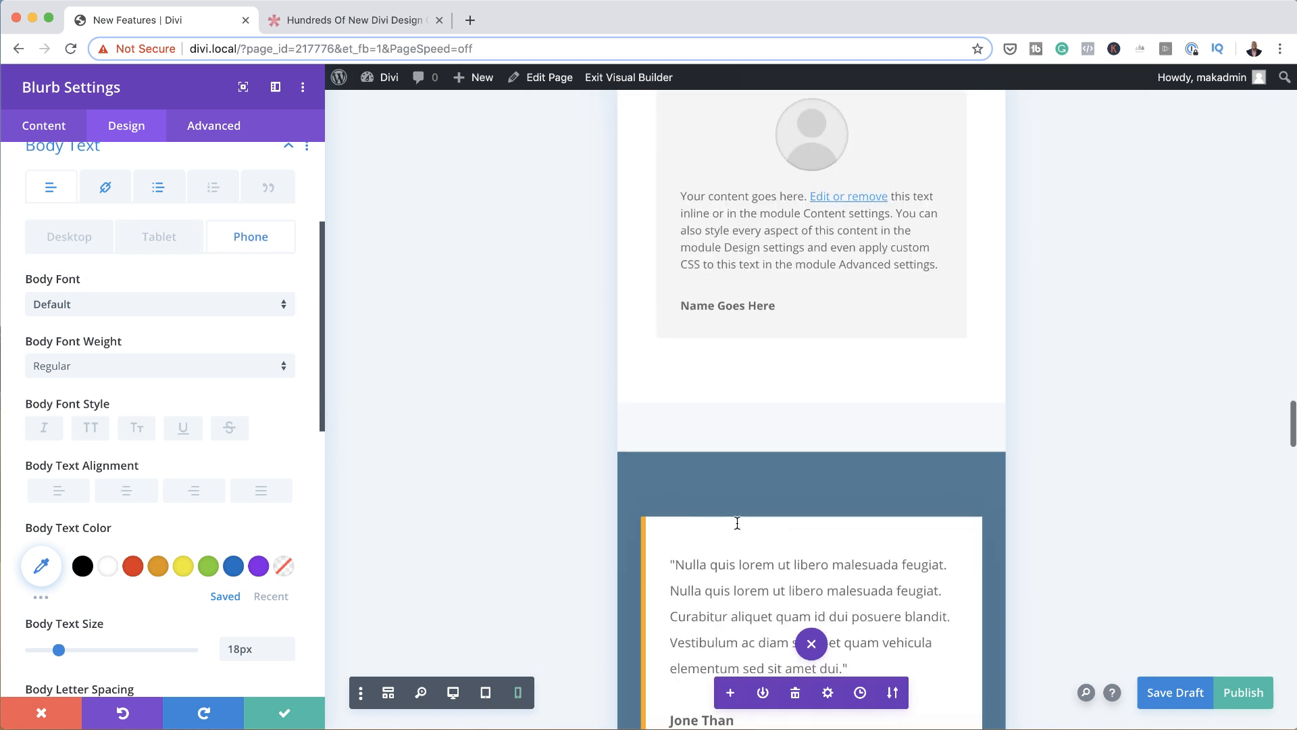
scroll(449, 519, up, 1)
scroll(606, 541, up, 5)
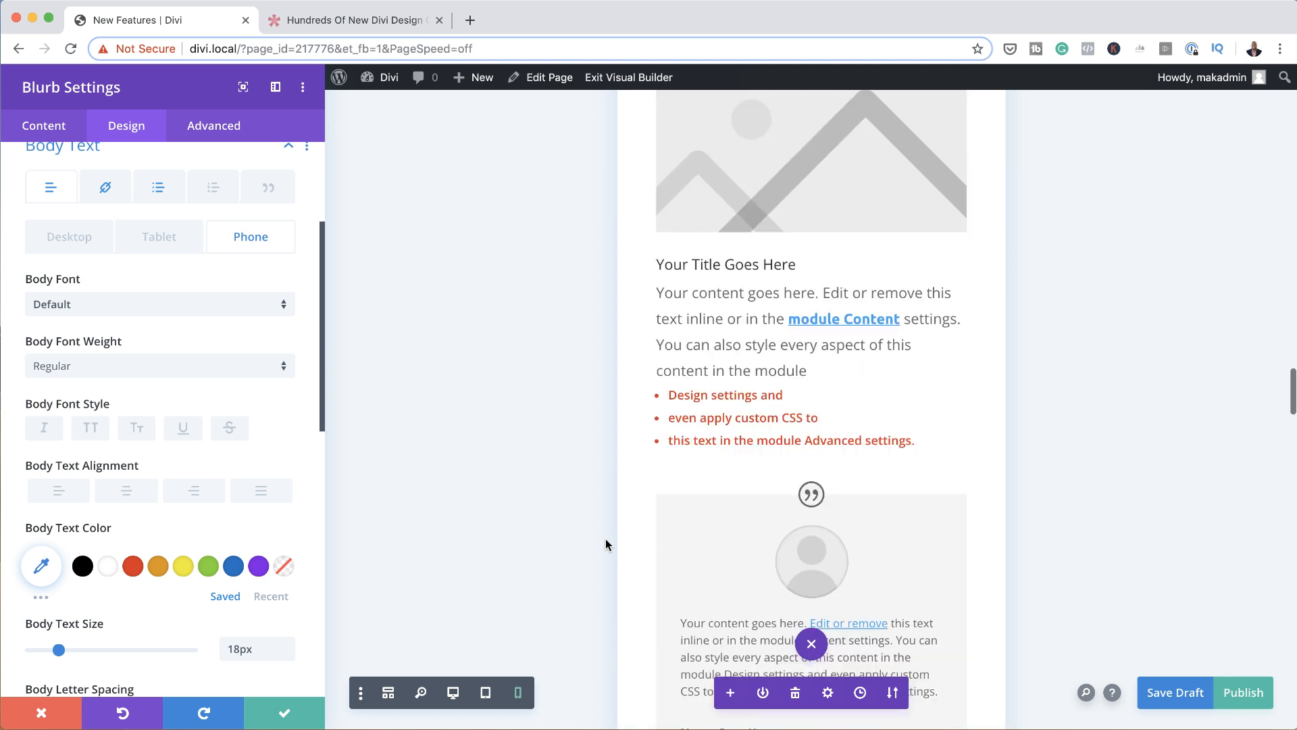
scroll(259, 608, down, 1)
scroll(259, 608, down, 3)
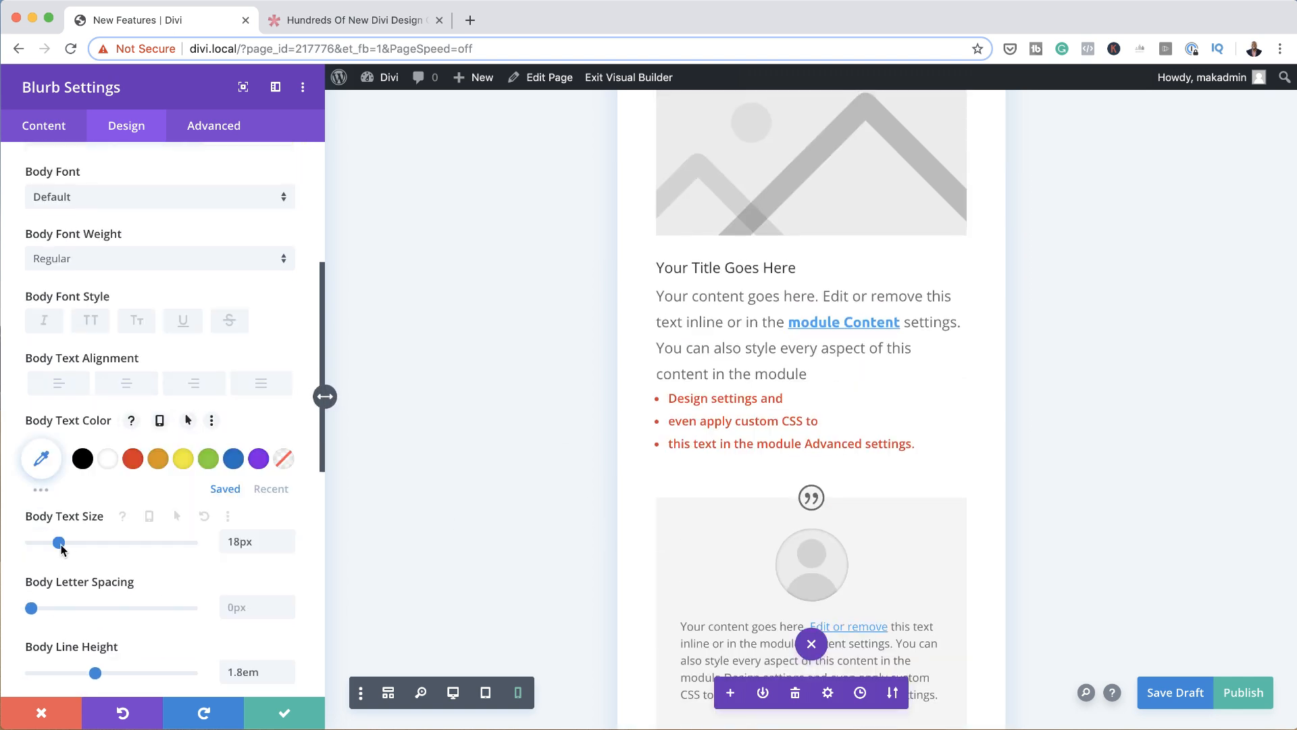
drag(58, 543, 57, 547)
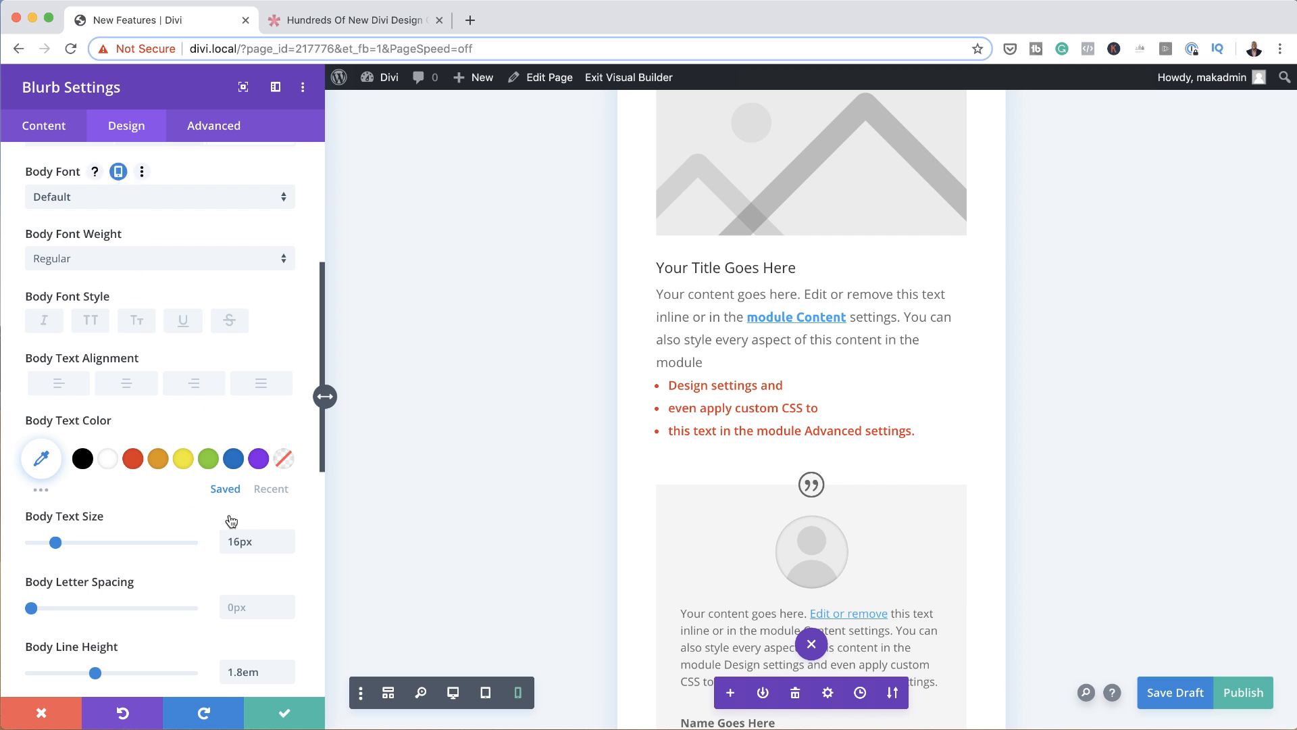
Look over the remaining body text options, then return to the desktop view and examine the blurb's body text
scroll(232, 522, down, 5)
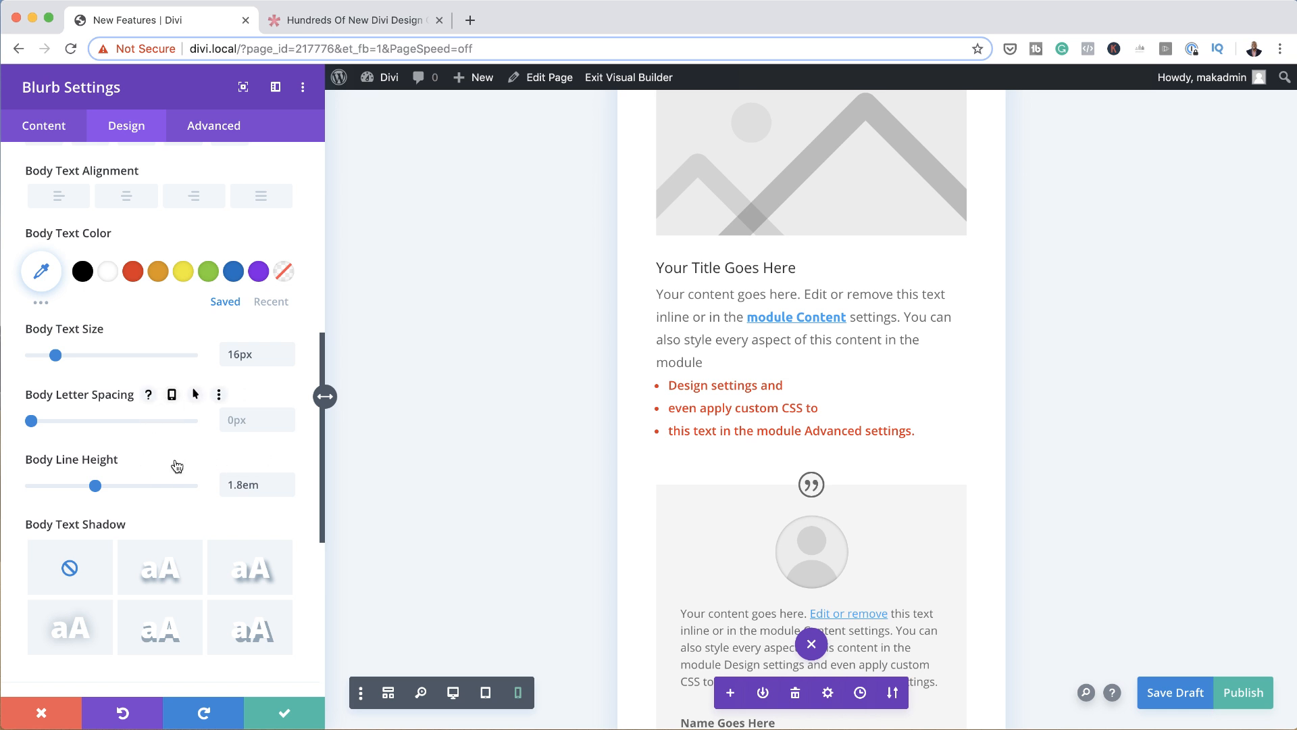
scroll(174, 464, down, 3)
scroll(156, 408, up, 10)
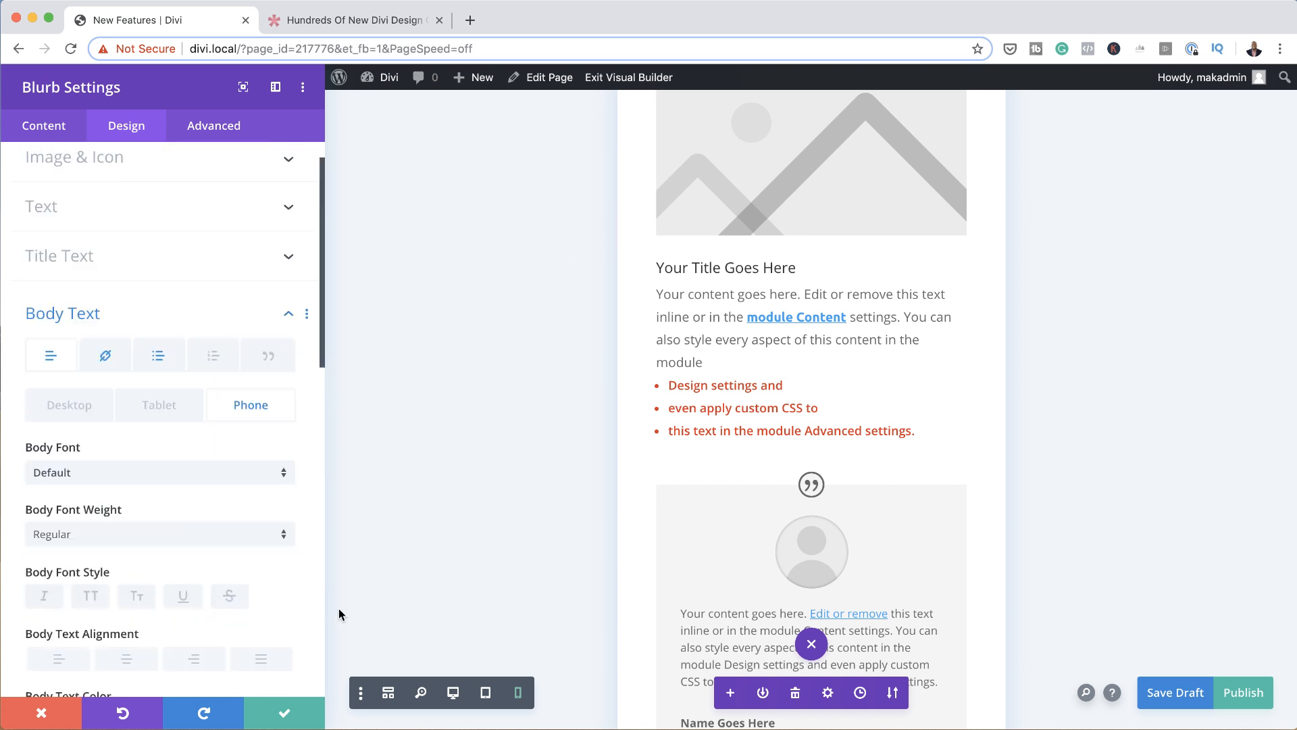
click(454, 693)
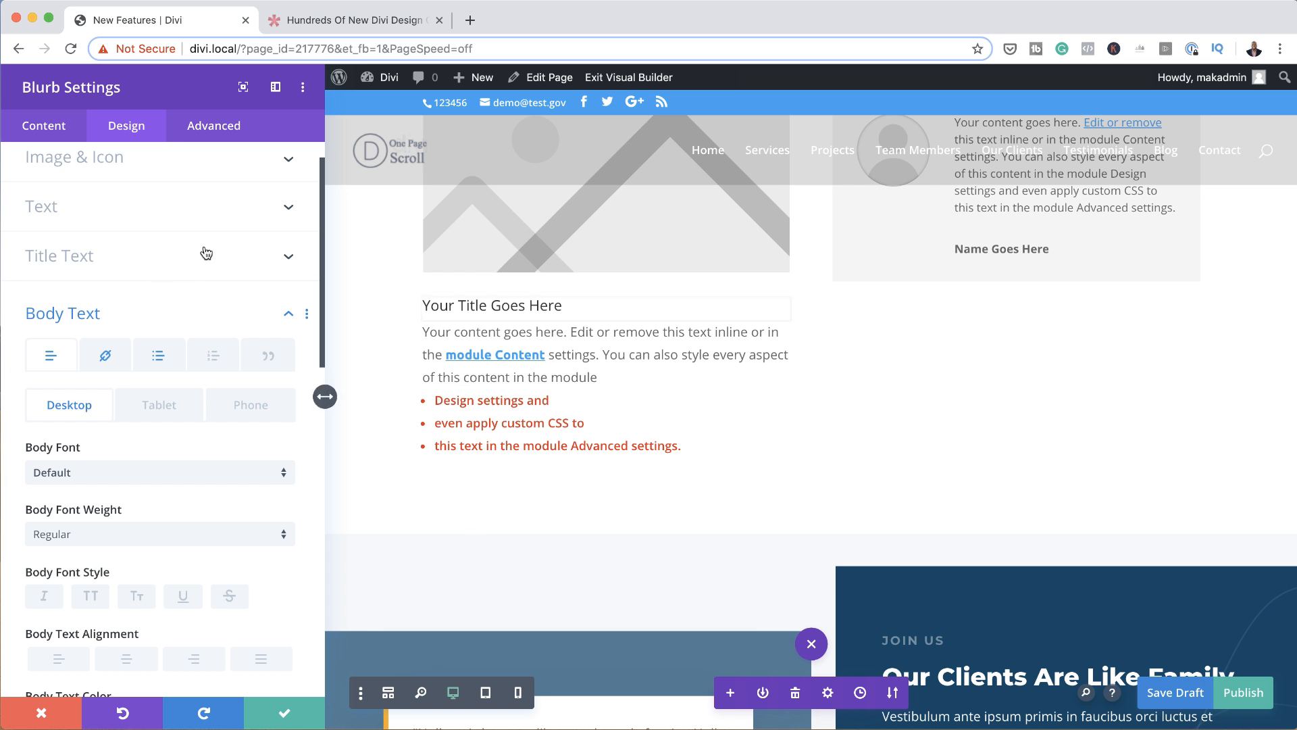
scroll(209, 311, up, 1)
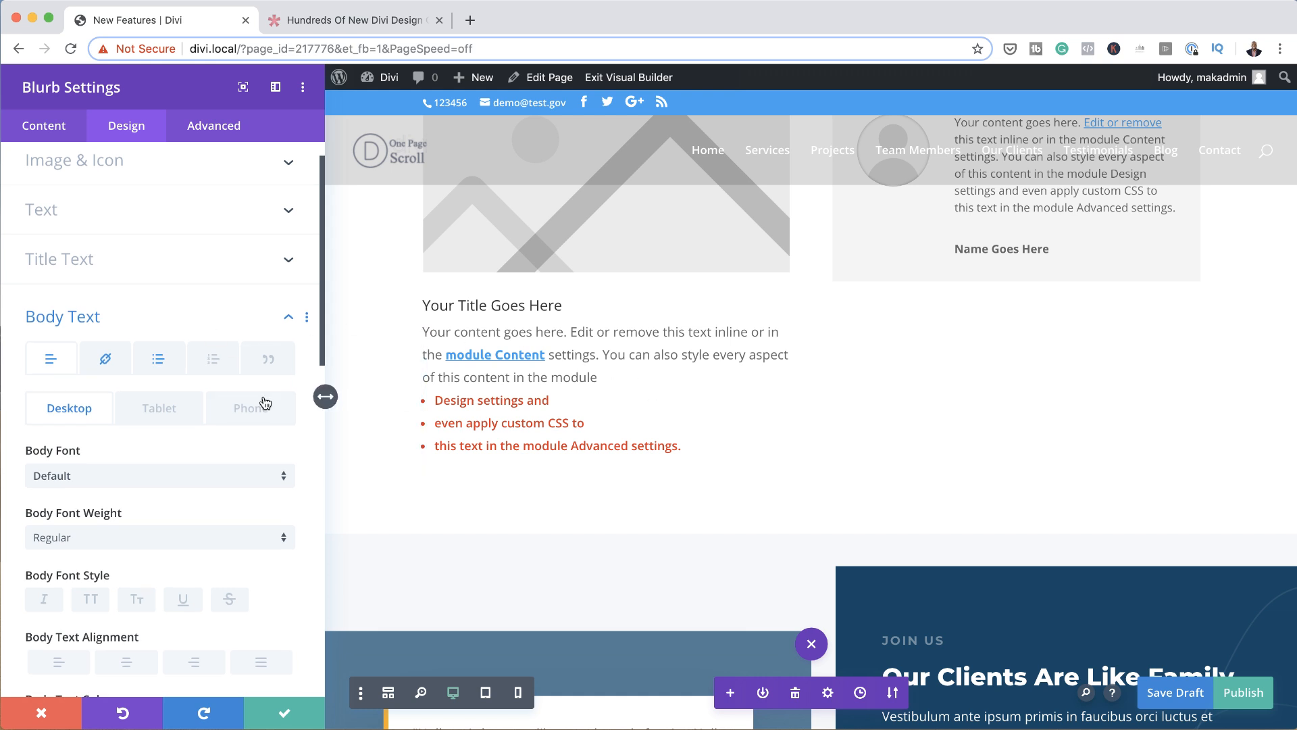
scroll(245, 442, up, 1)
scroll(246, 442, up, 1)
scroll(629, 459, up, 5)
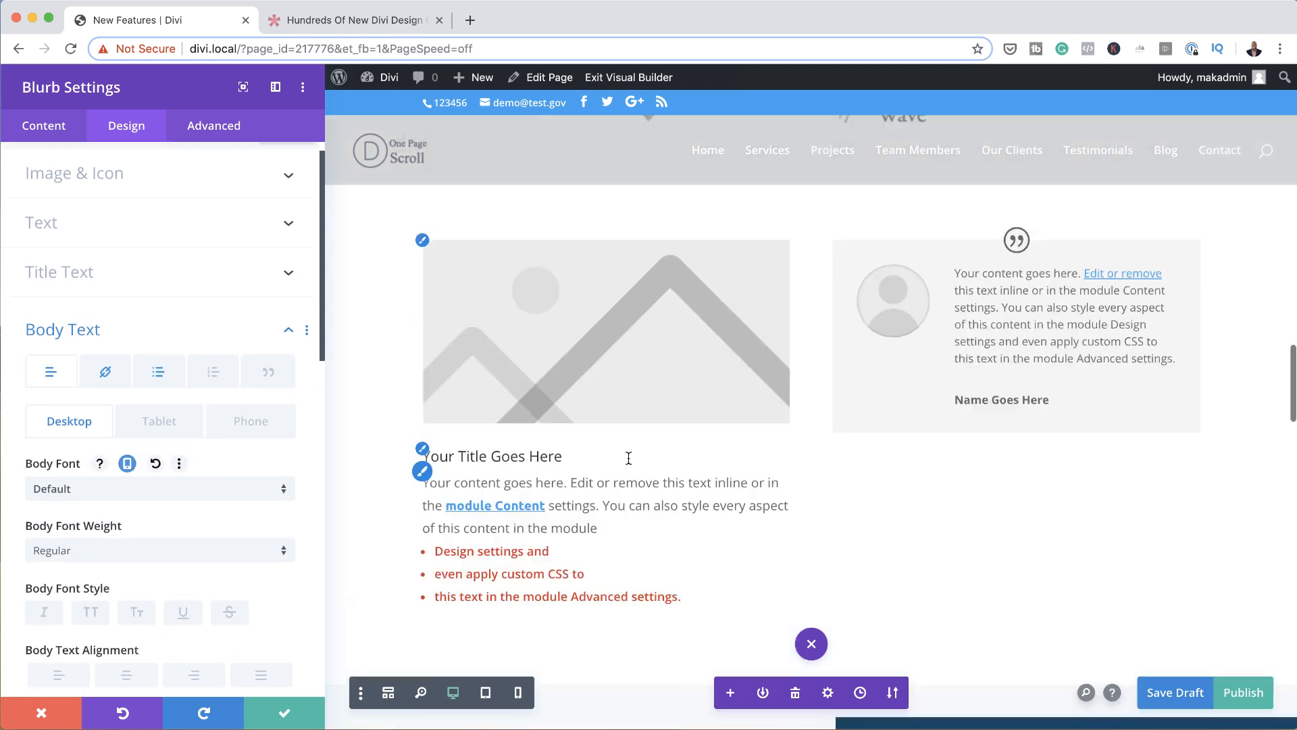
Enable the icon option for the blurb and choose the warning triangle with an exclamation mark as its icon
scroll(629, 460, down, 1)
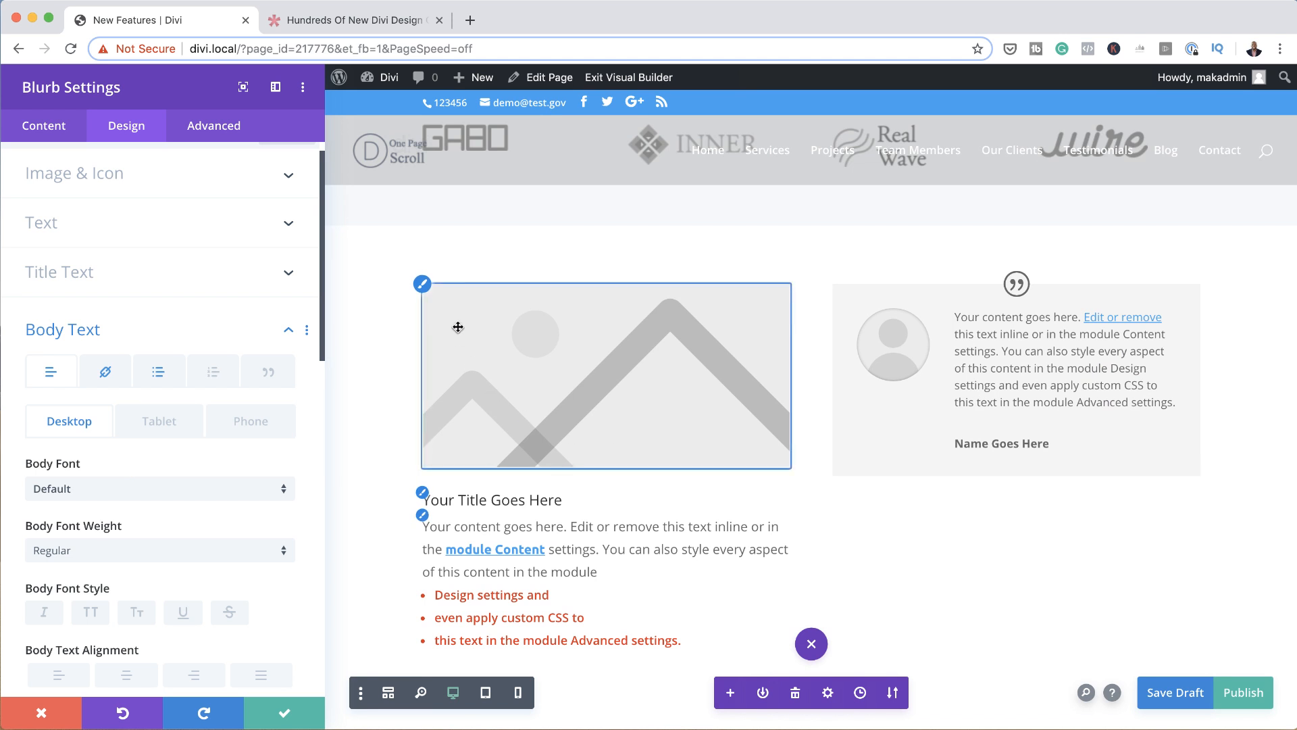
click(43, 129)
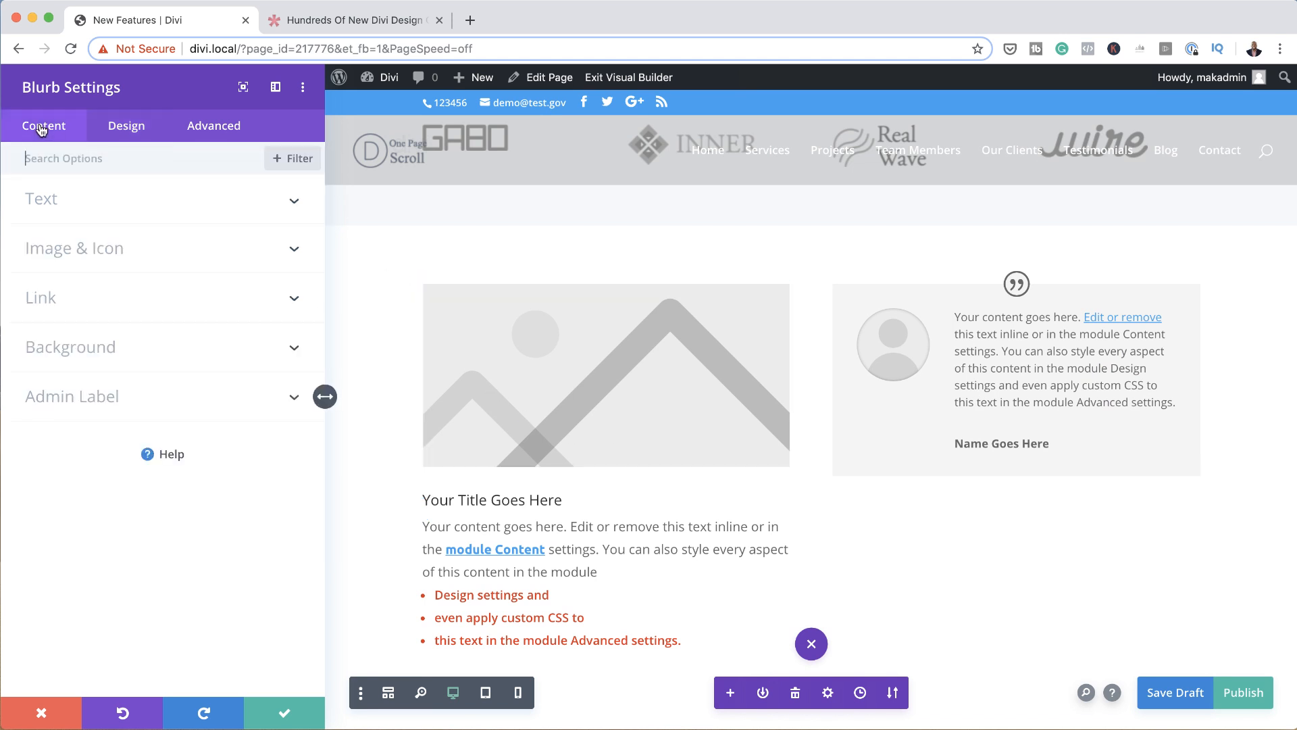
click(100, 255)
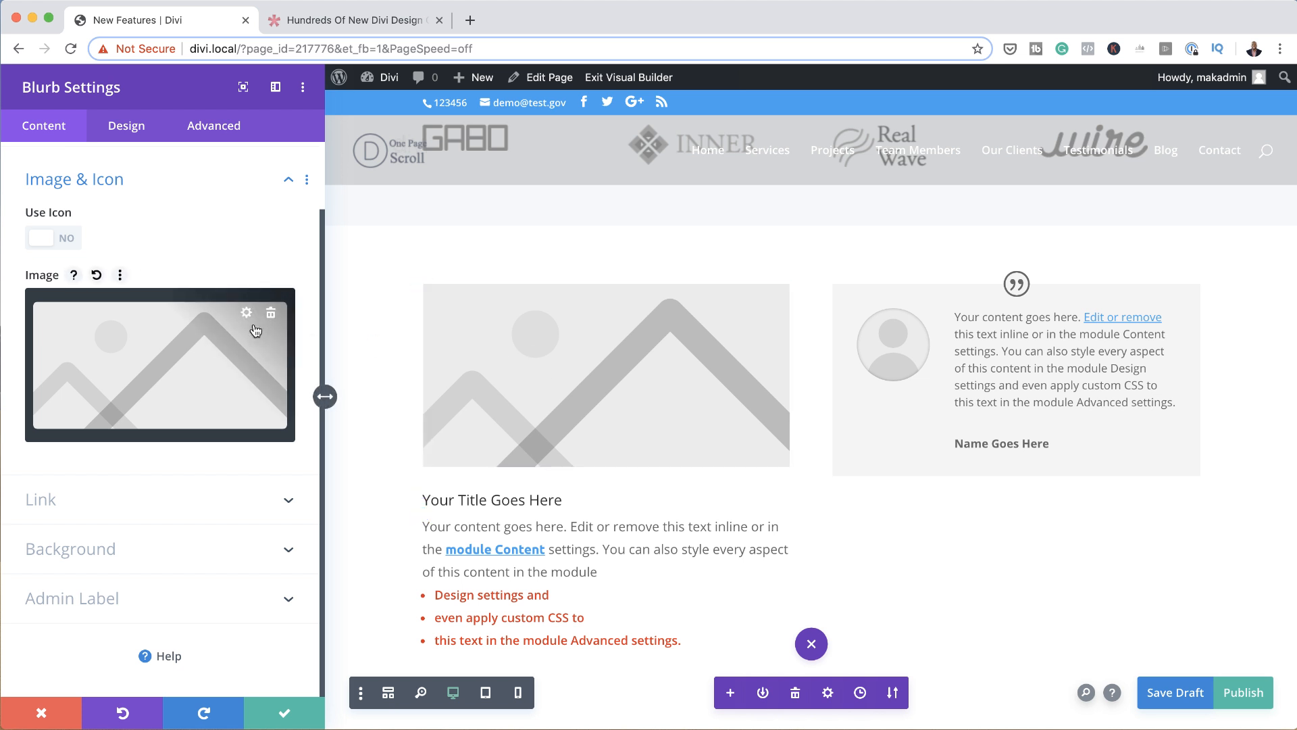
click(65, 236)
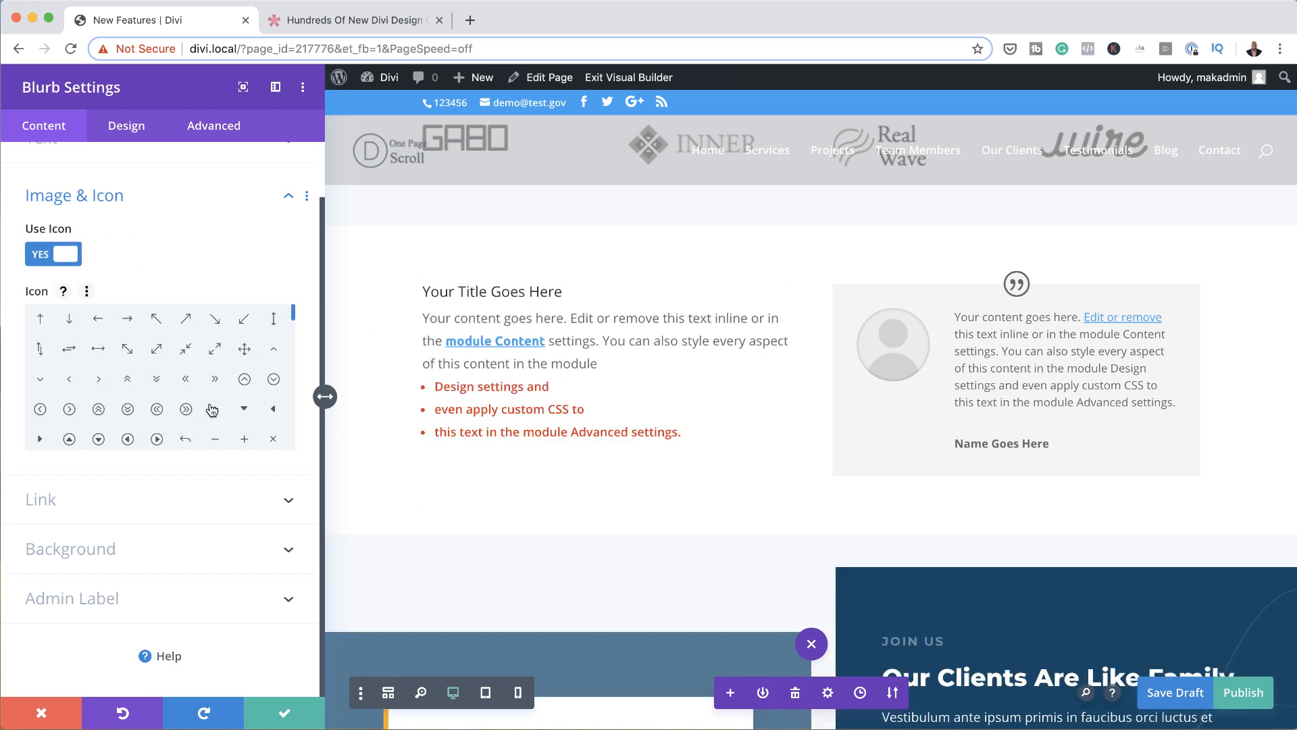
drag(295, 318, 295, 339)
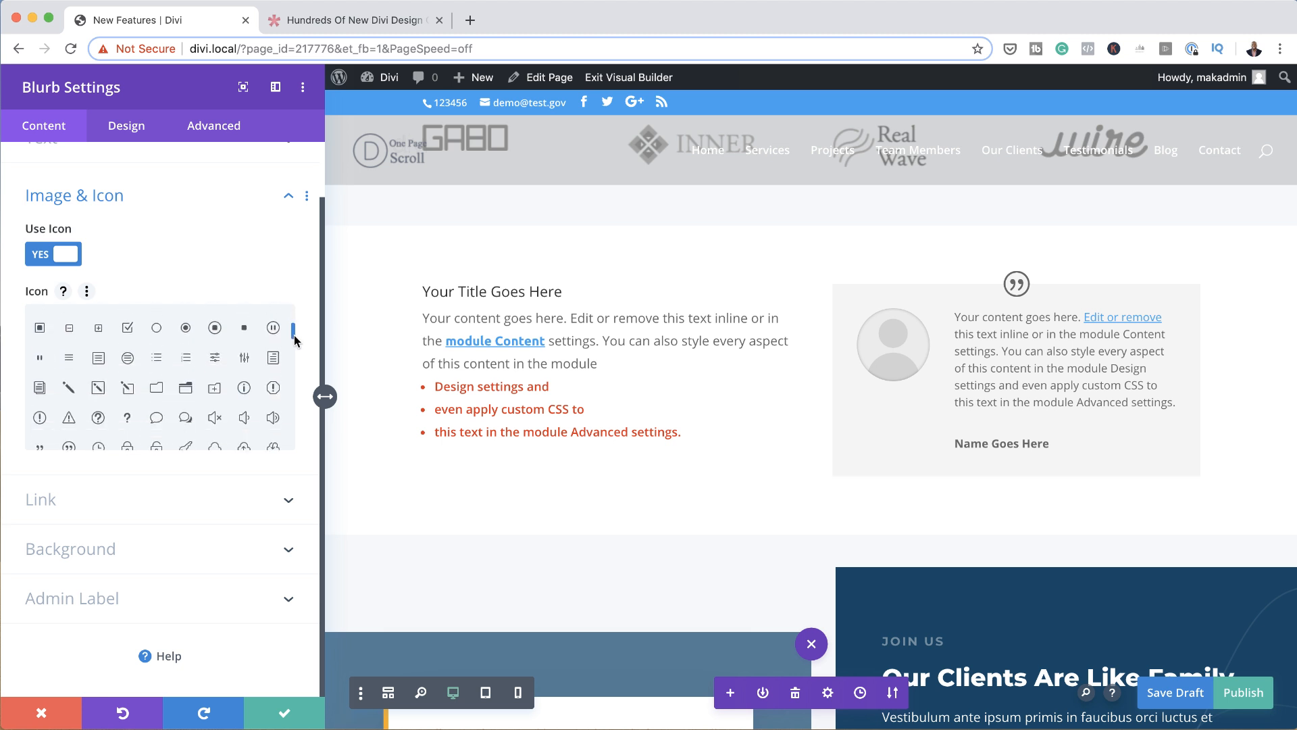
click(68, 421)
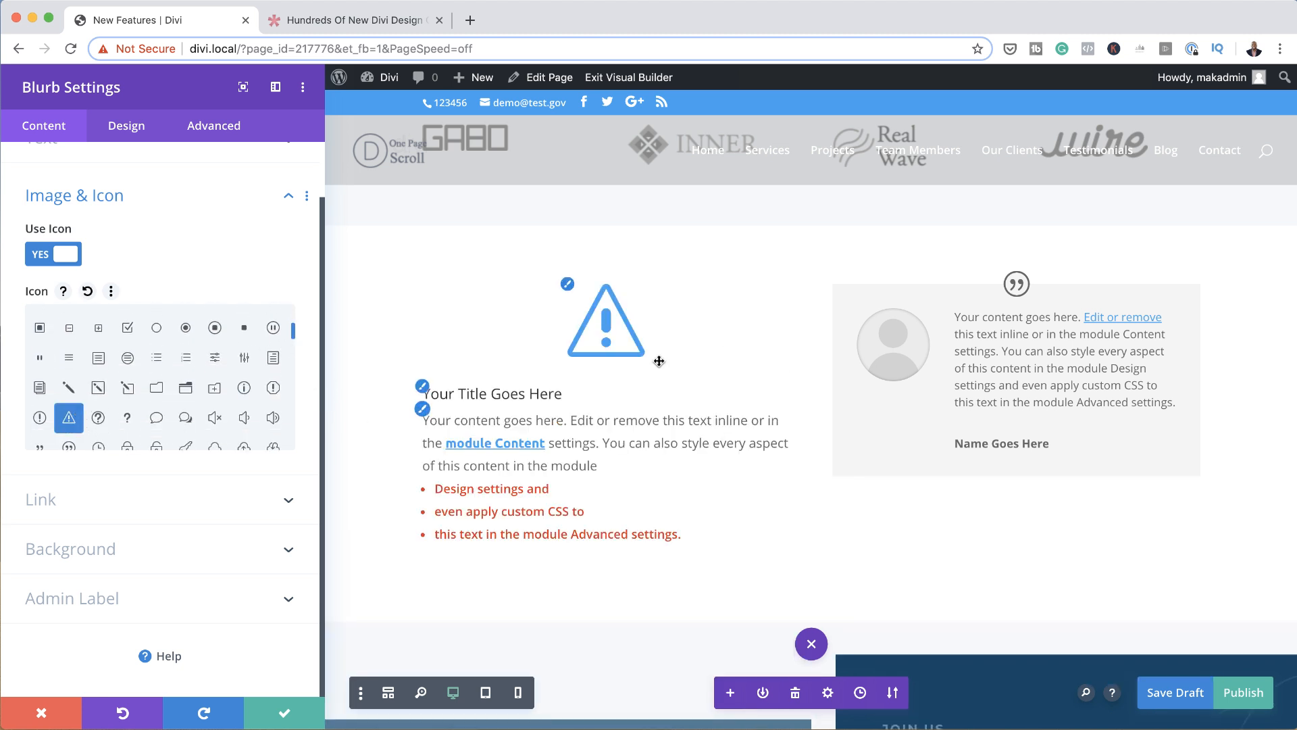
Give the blurb 5px rounded corners on all four corners and a 2px border
click(126, 127)
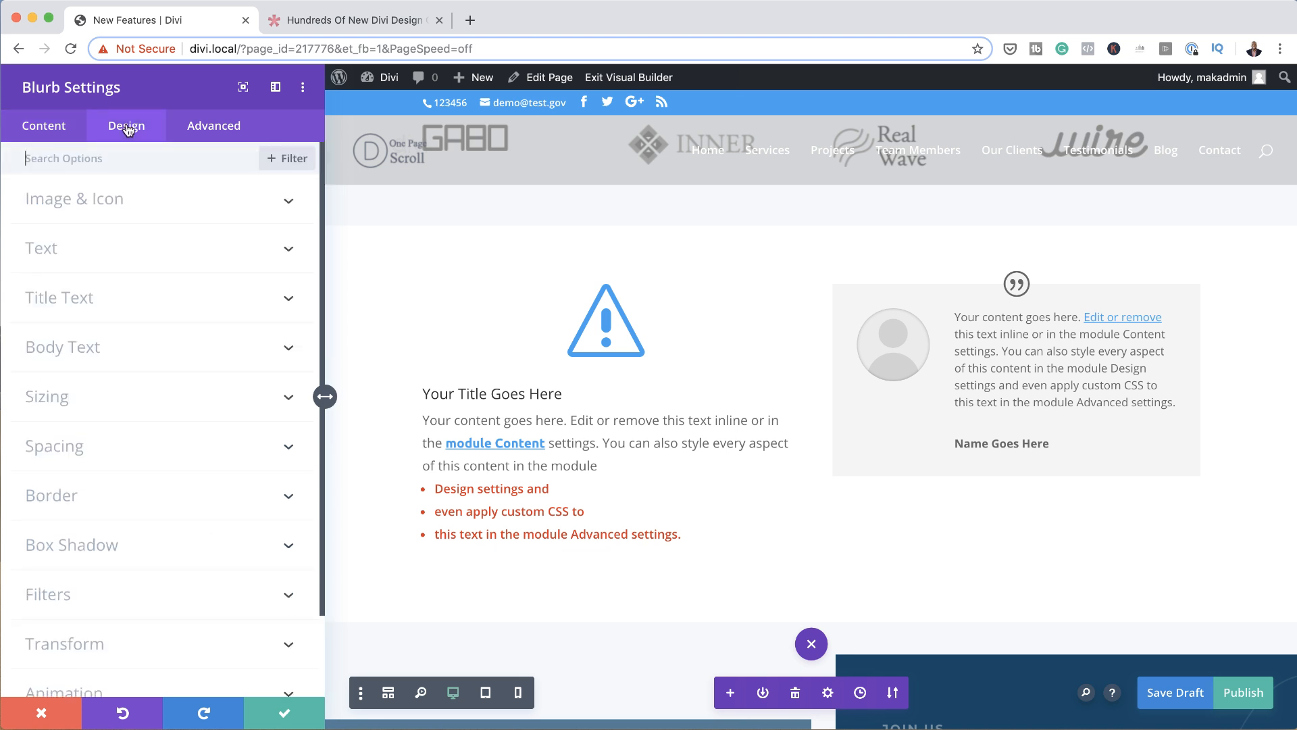
click(61, 496)
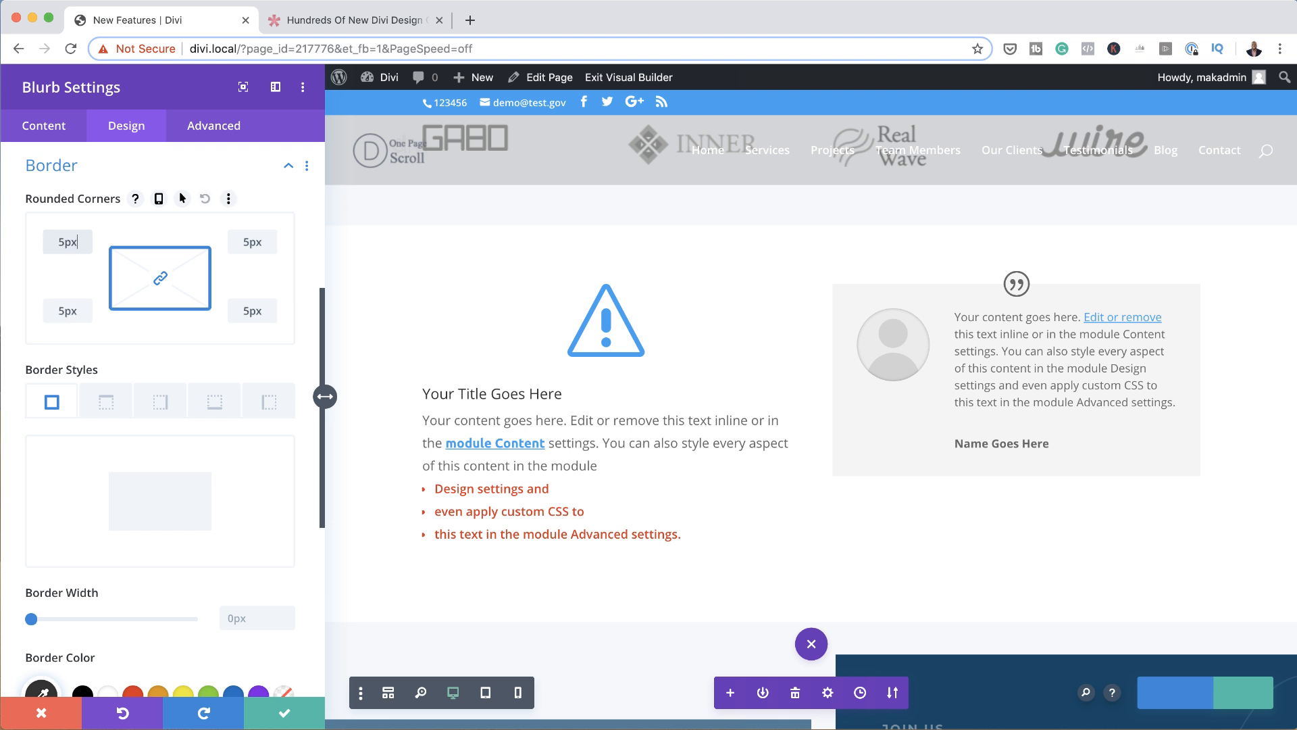
scroll(193, 539, down, 2)
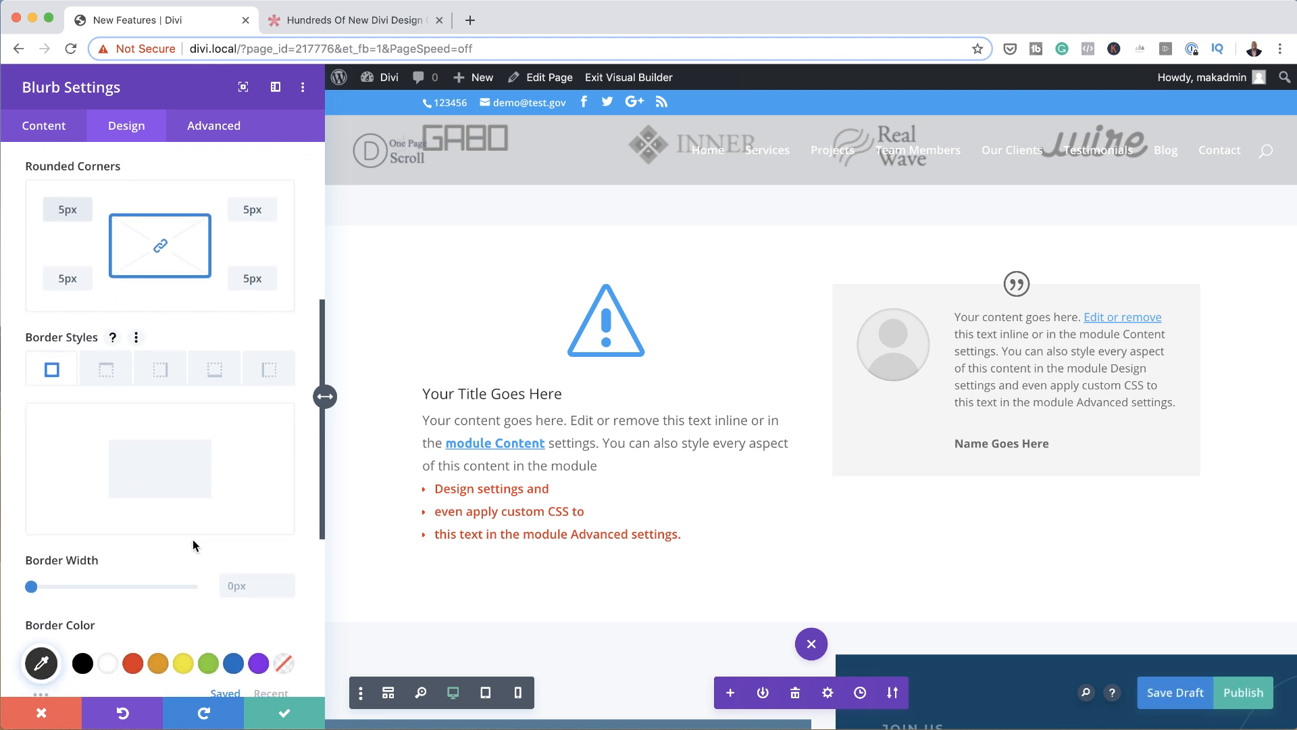
drag(30, 566, 39, 569)
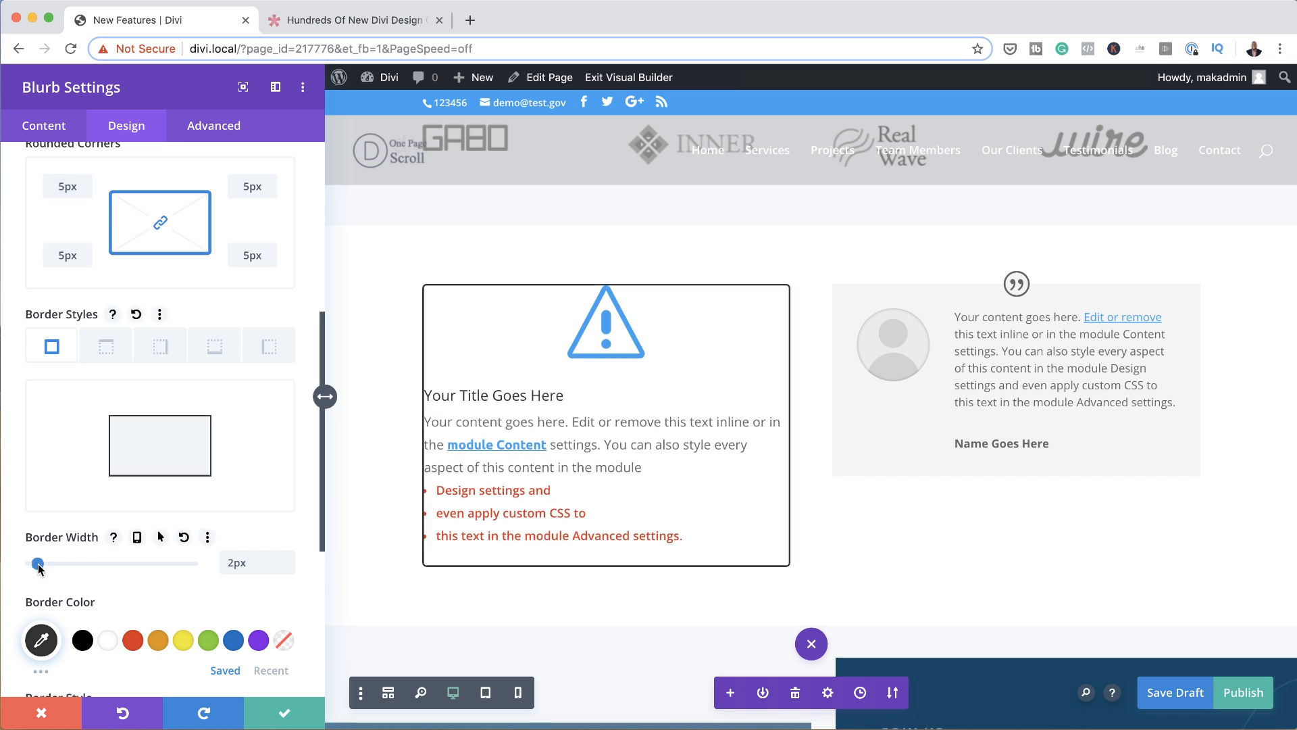
Set the blurb's padding to 20px on all four sides, linking top with bottom and left with right
scroll(217, 349, up, 5)
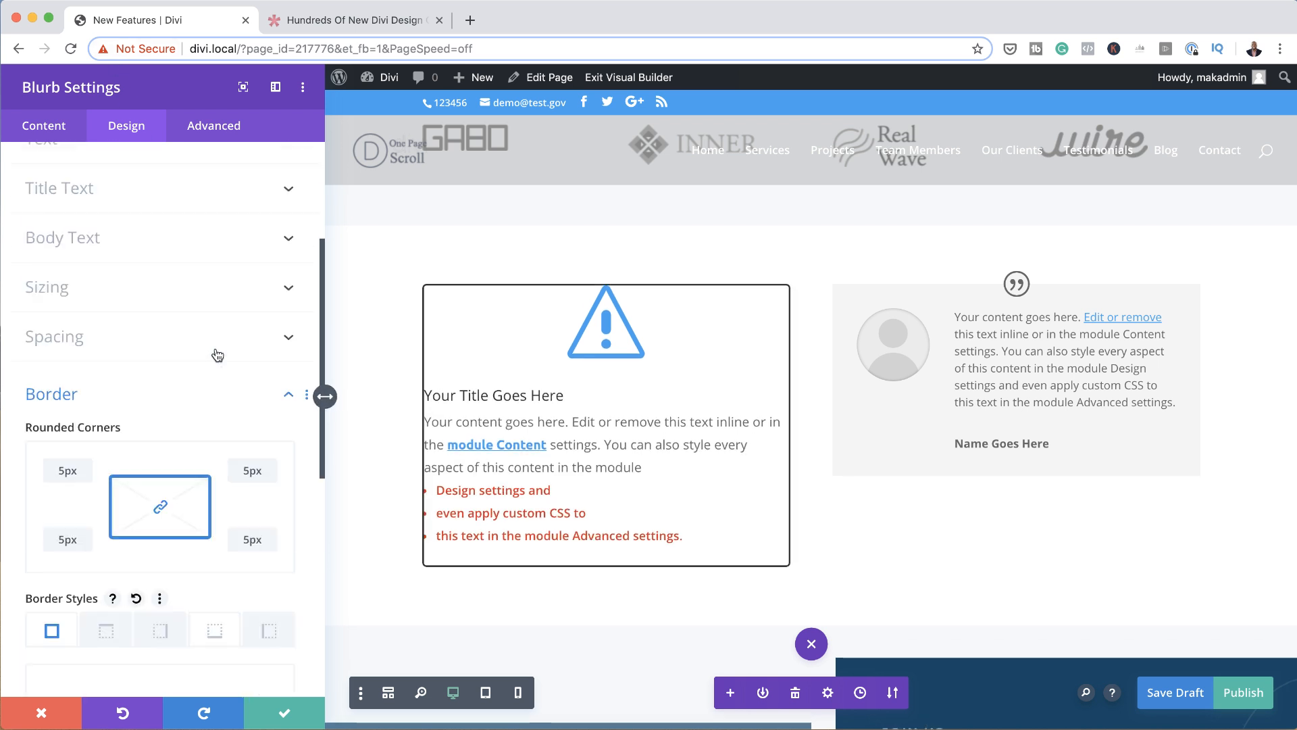
scroll(217, 355, up, 3)
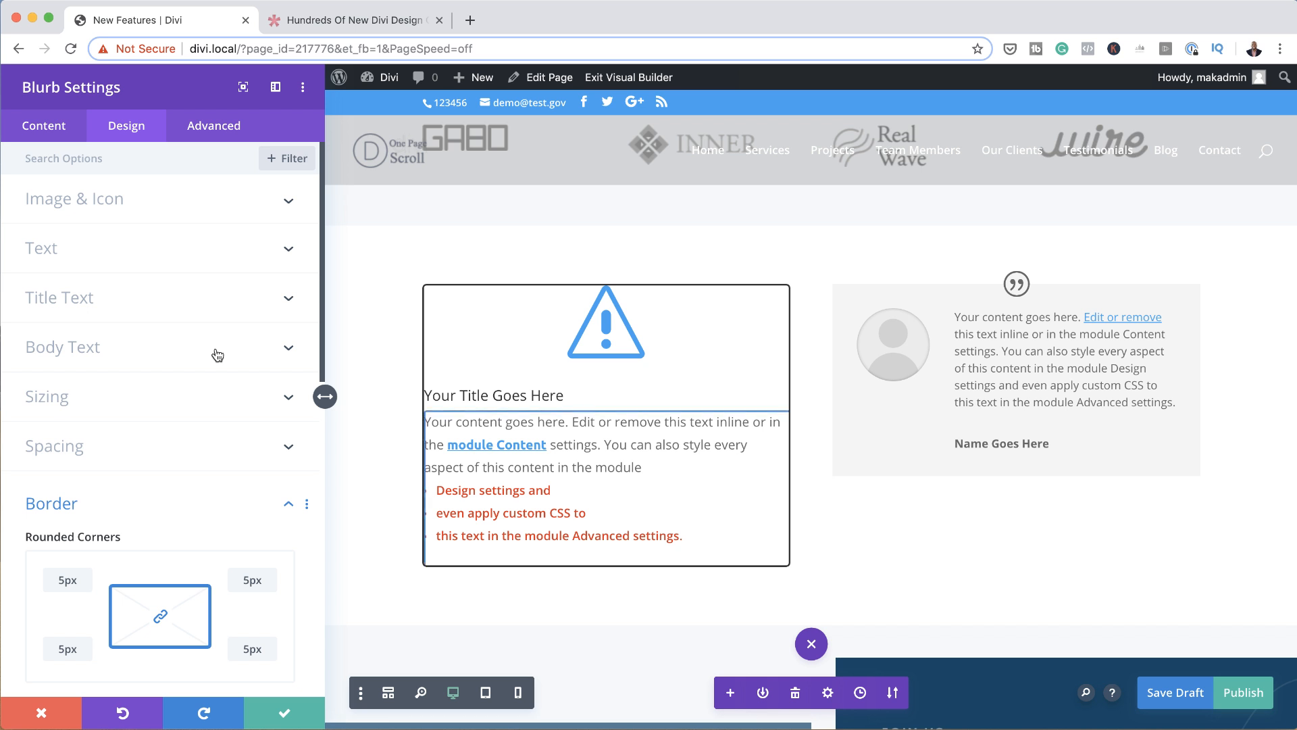
click(70, 448)
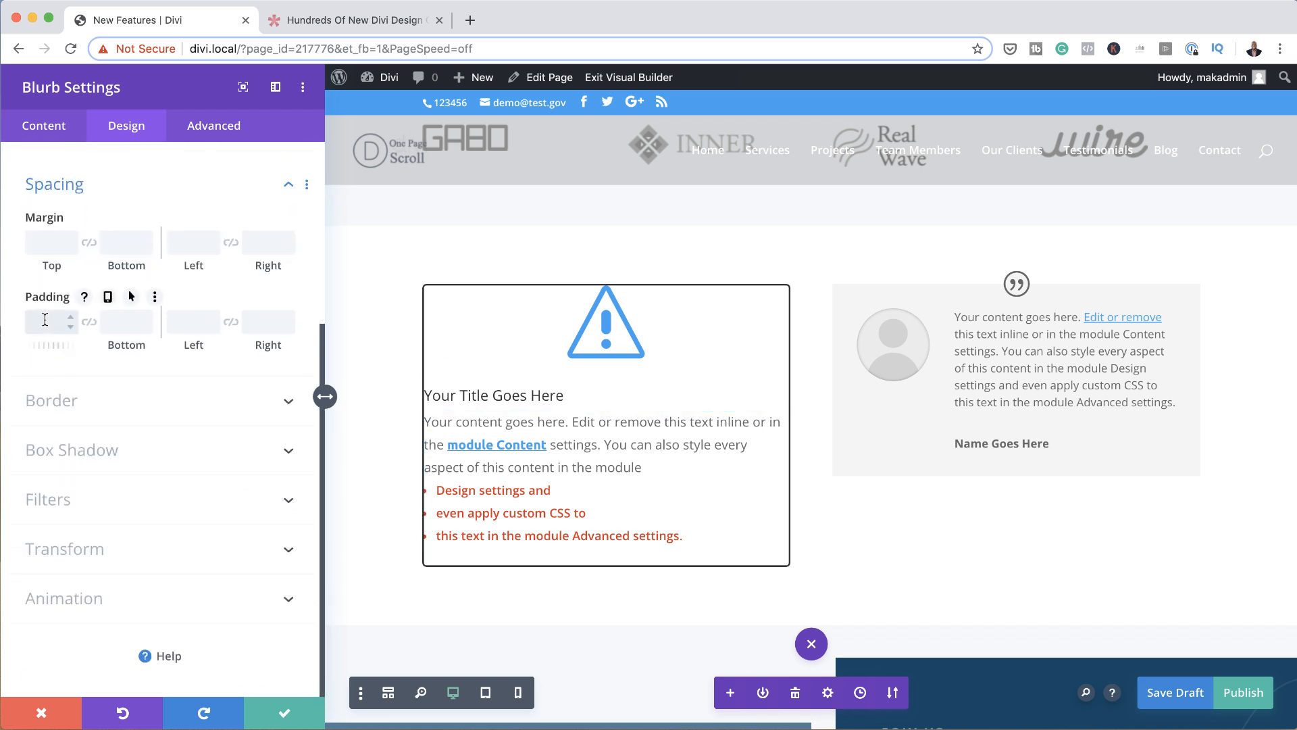
text(20)
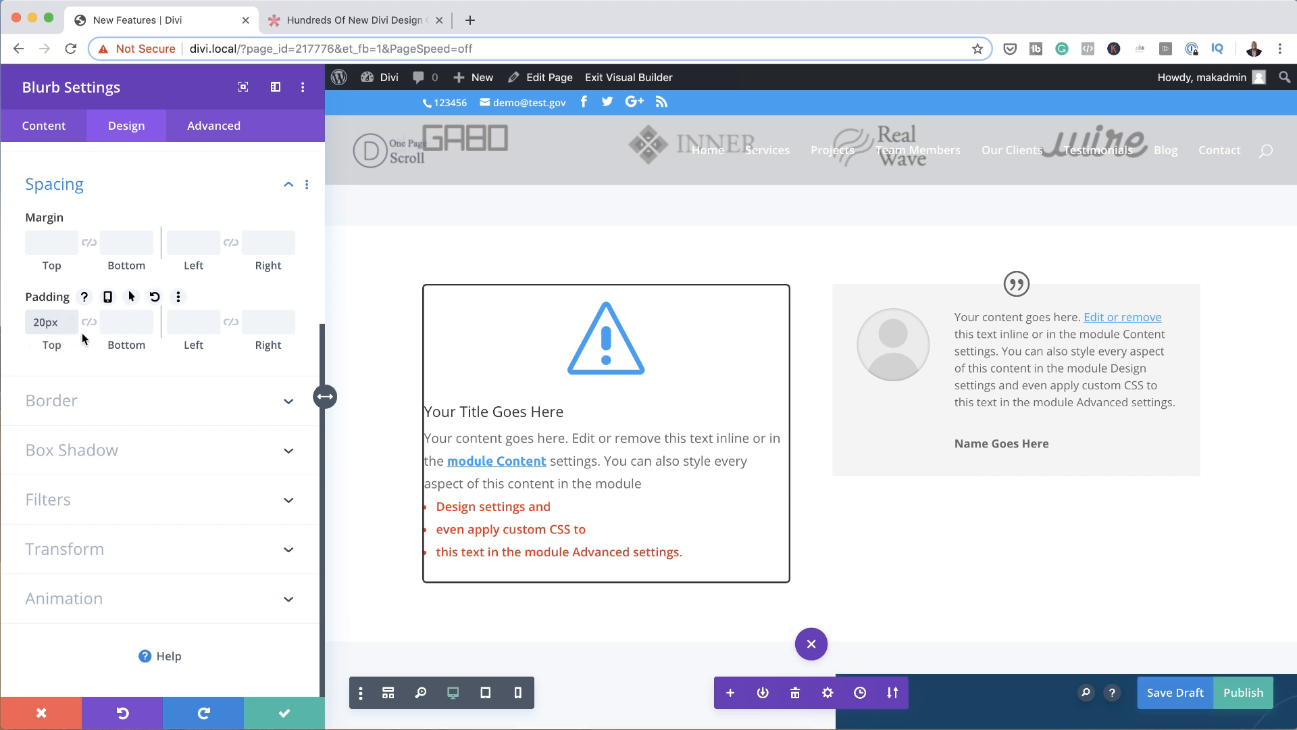
click(89, 322)
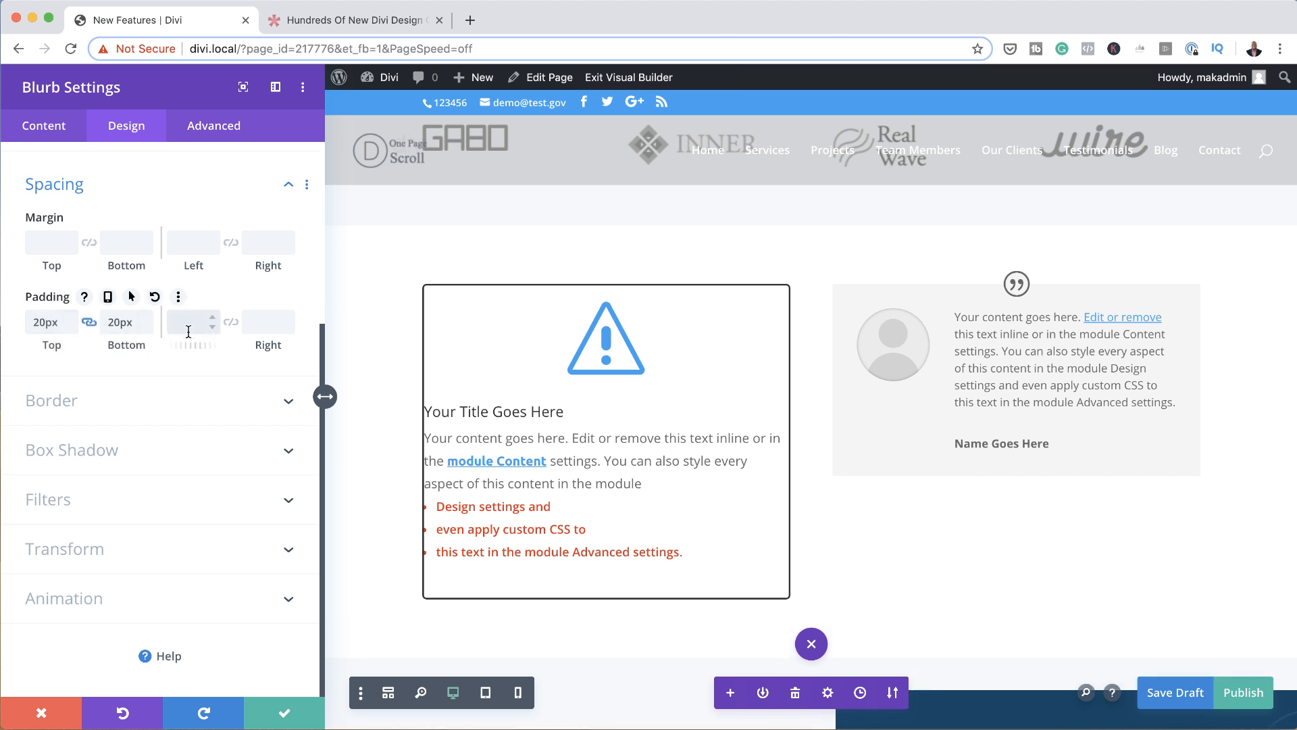
text(px)
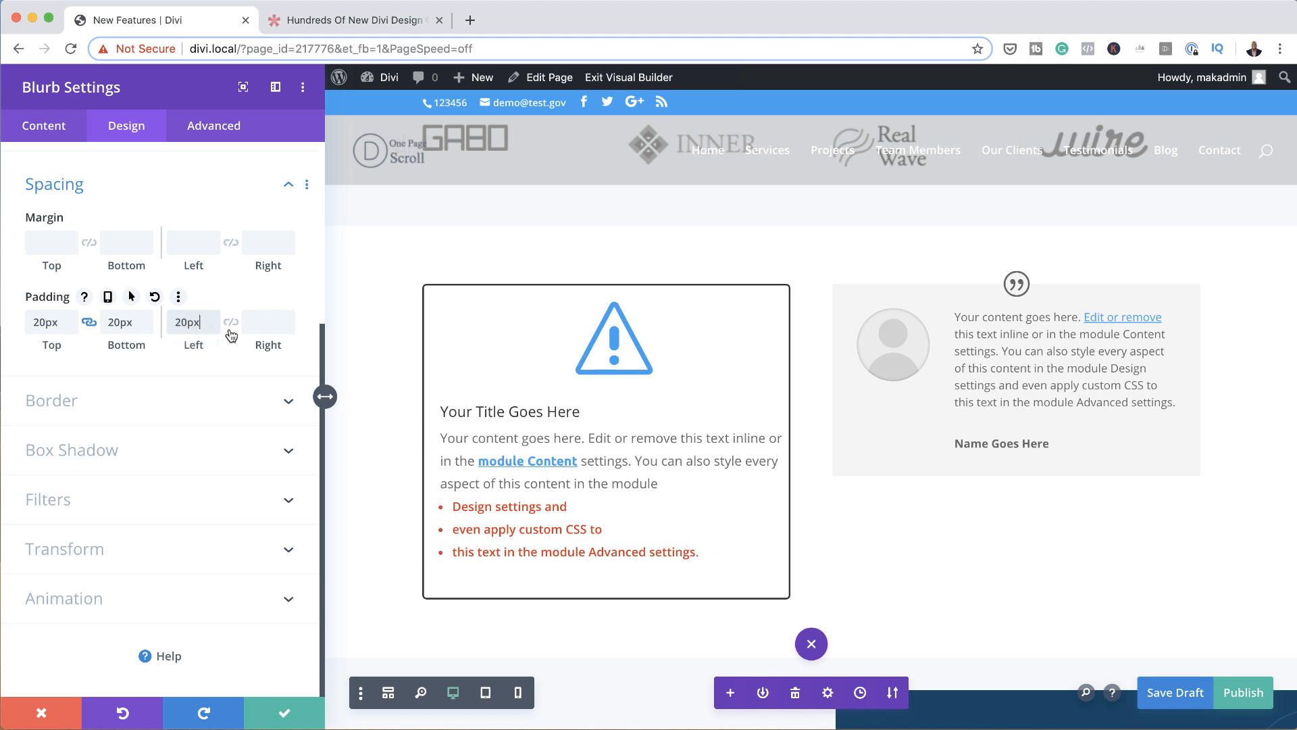
click(231, 325)
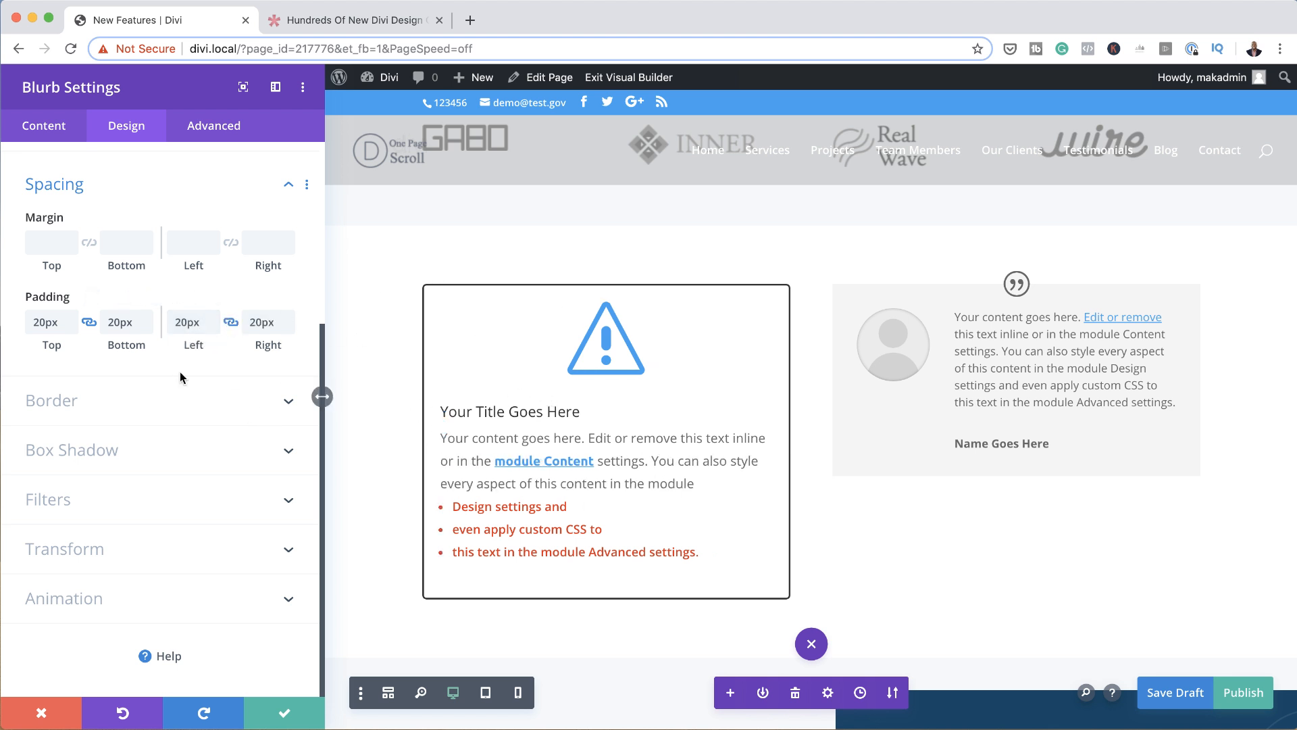
Review the blurb's border options, then apply the soft box shadow preset that surrounds all sides
click(84, 407)
scroll(205, 482, down, 5)
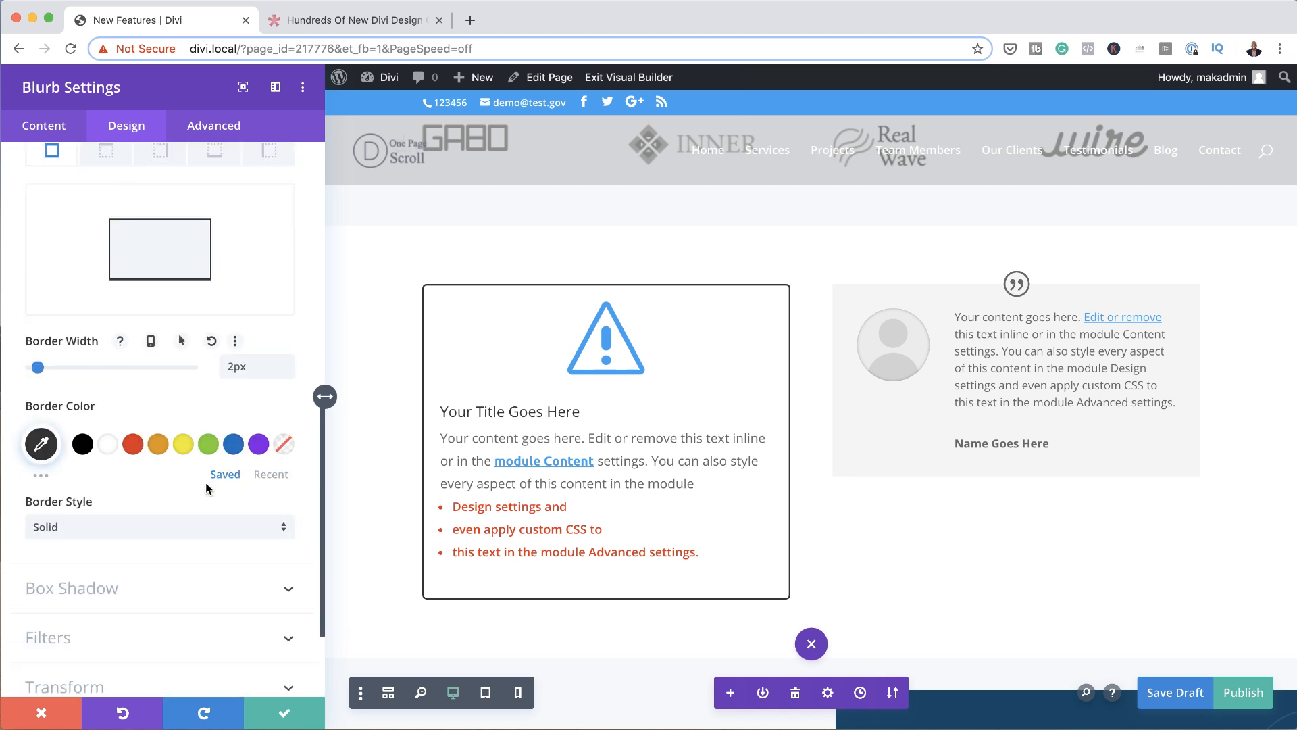
scroll(206, 483, down, 2)
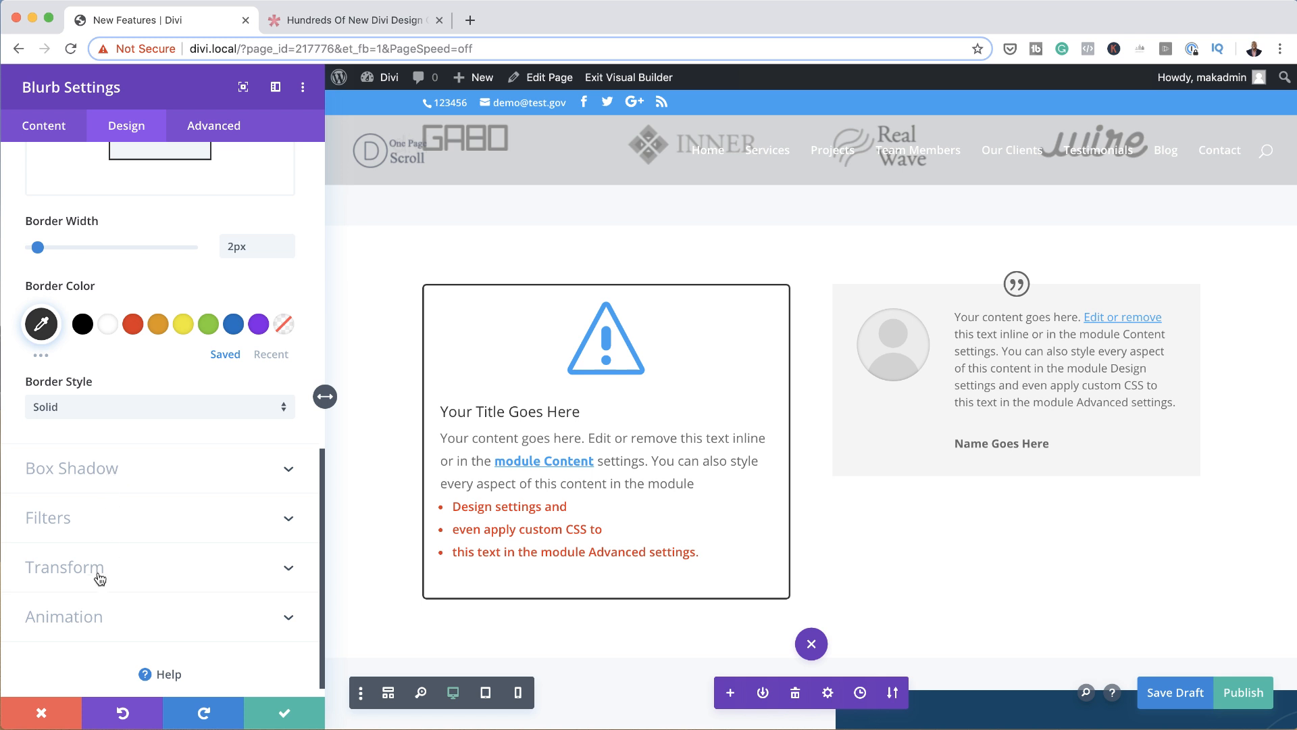
click(92, 476)
click(125, 366)
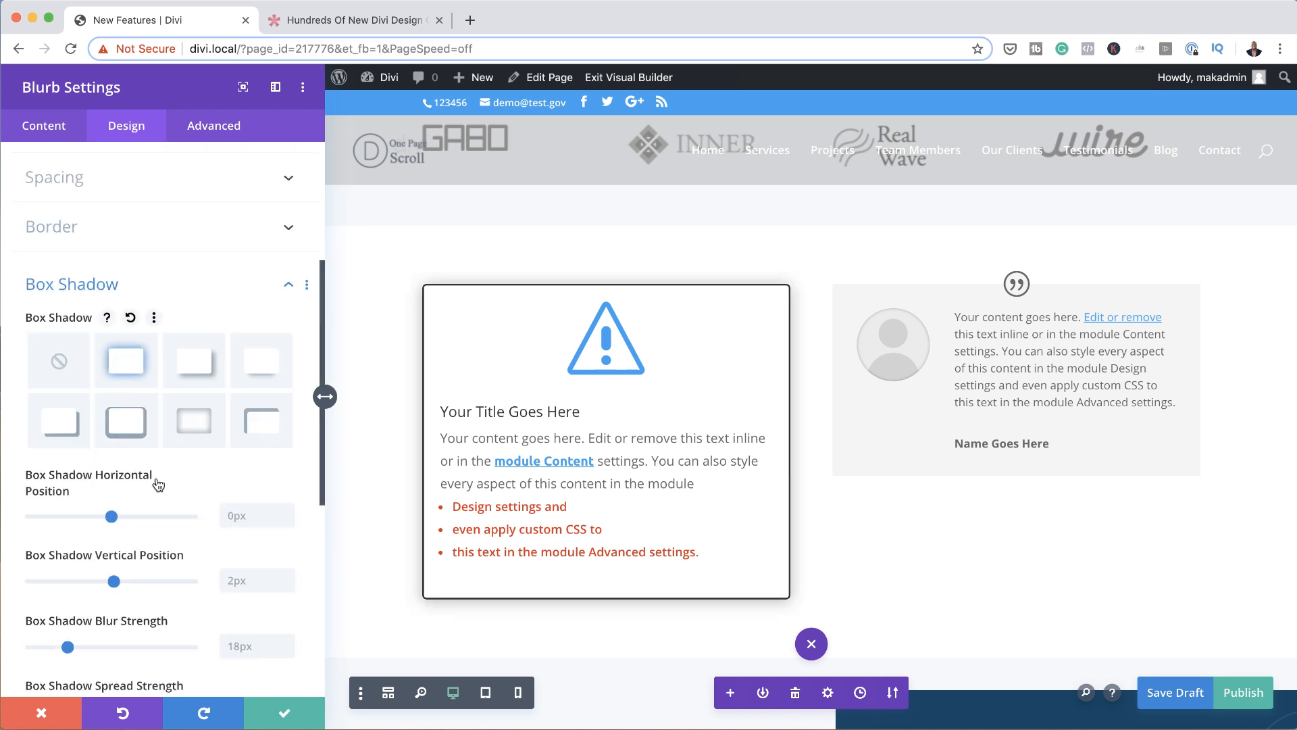
Look over the blurb's box shadow options and set the shadow's vertical position to 3px
scroll(192, 505, down, 3)
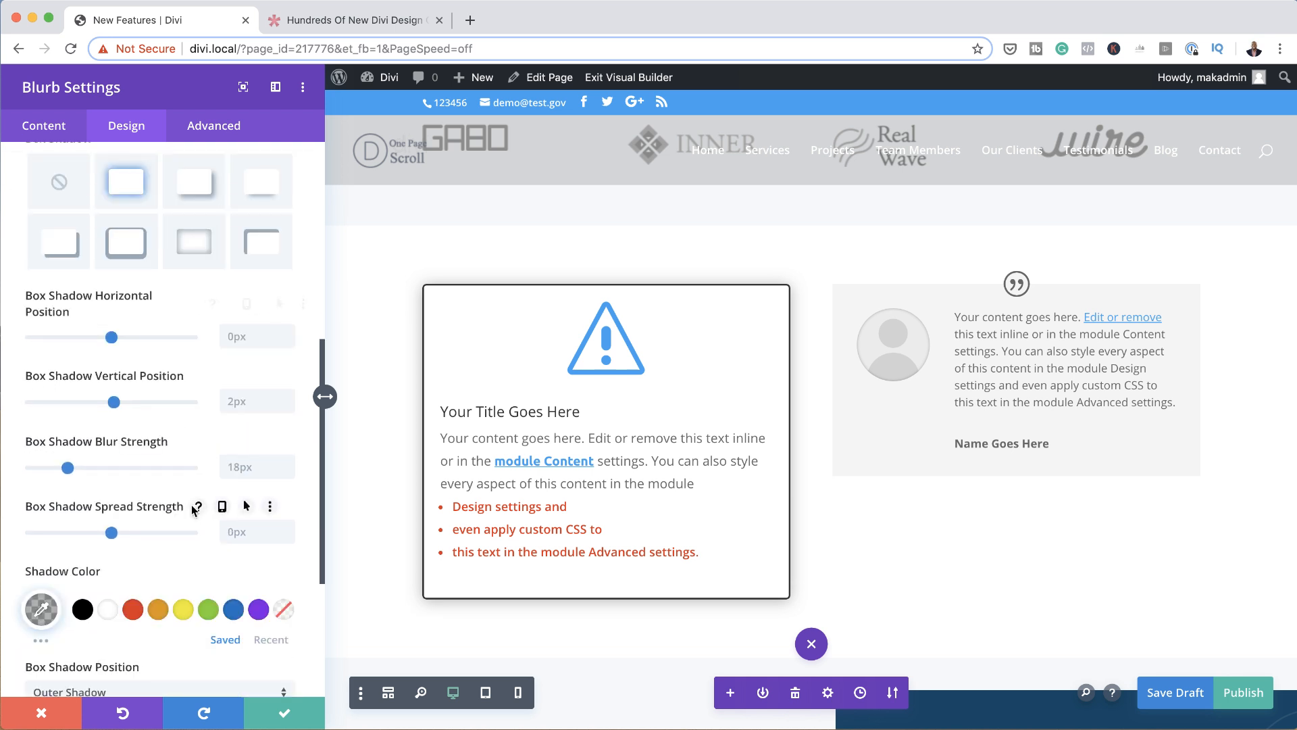
scroll(193, 509, down, 1)
scroll(188, 481, down, 3)
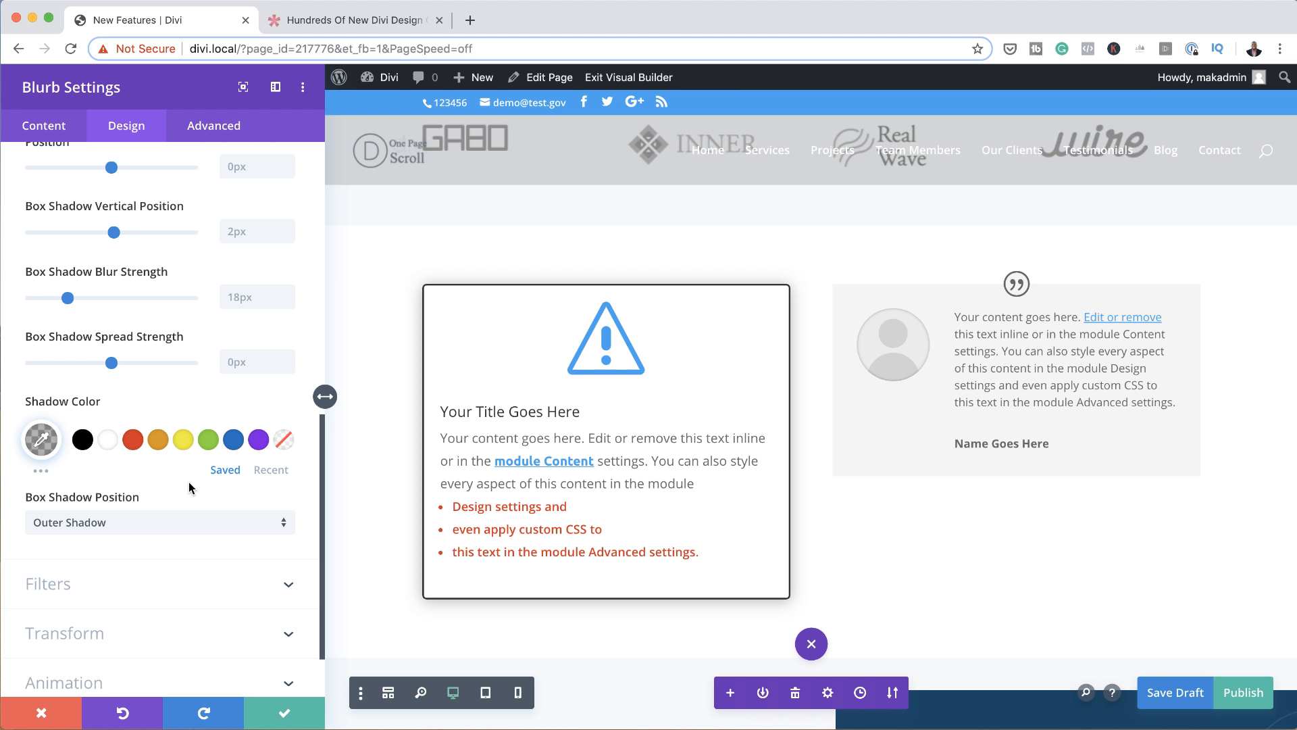
scroll(188, 489, down, 2)
scroll(190, 496, up, 5)
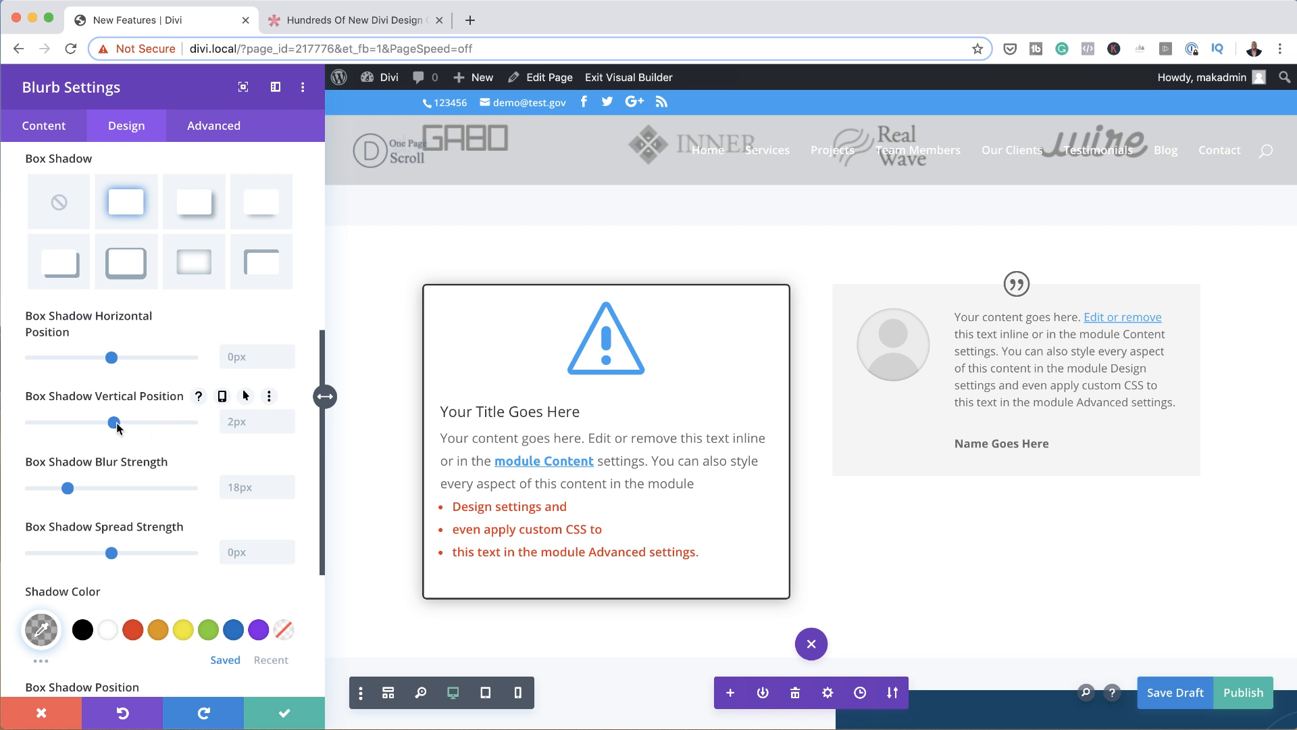
mouse_move(116, 423)
mouse_down()
mouse_move(127, 424)
mouse_move(115, 428)
mouse_up()
scroll(131, 423, up, 3)
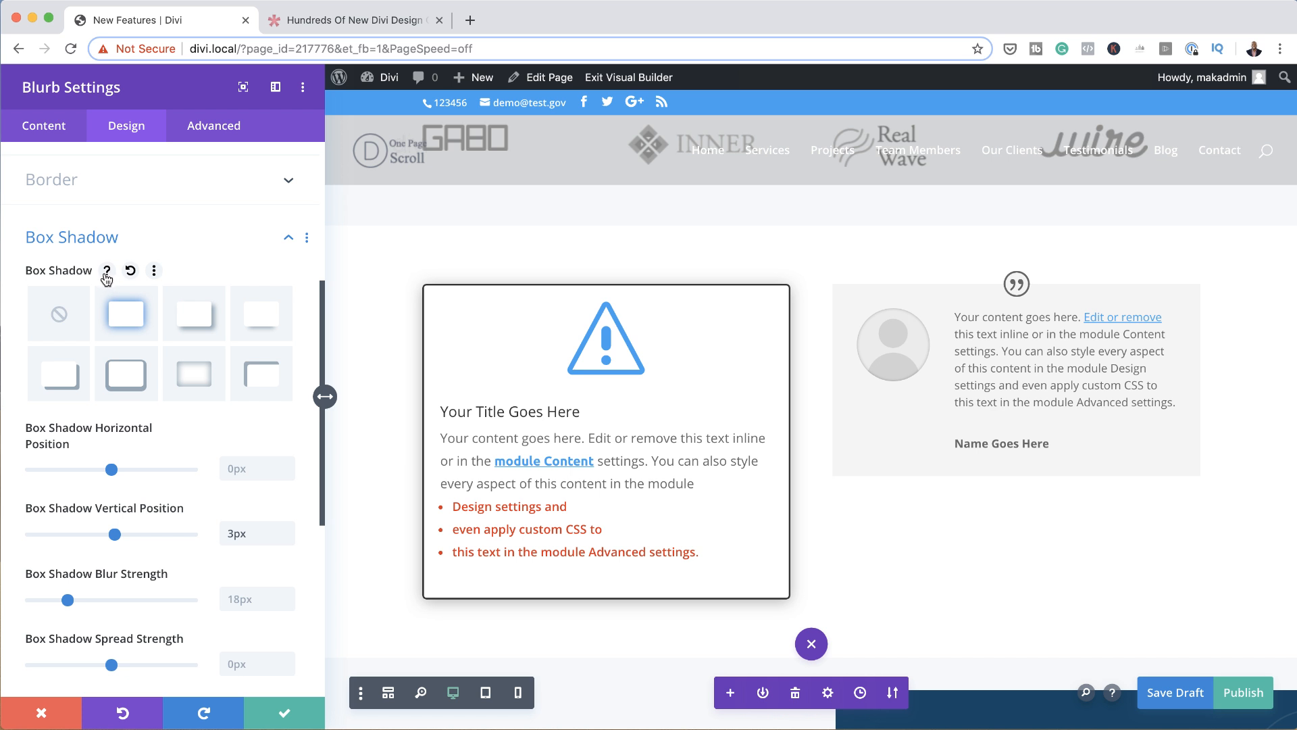
Show the box shadow help text, try several shadow presets and apply the solid shadow offset toward the lower right
click(106, 273)
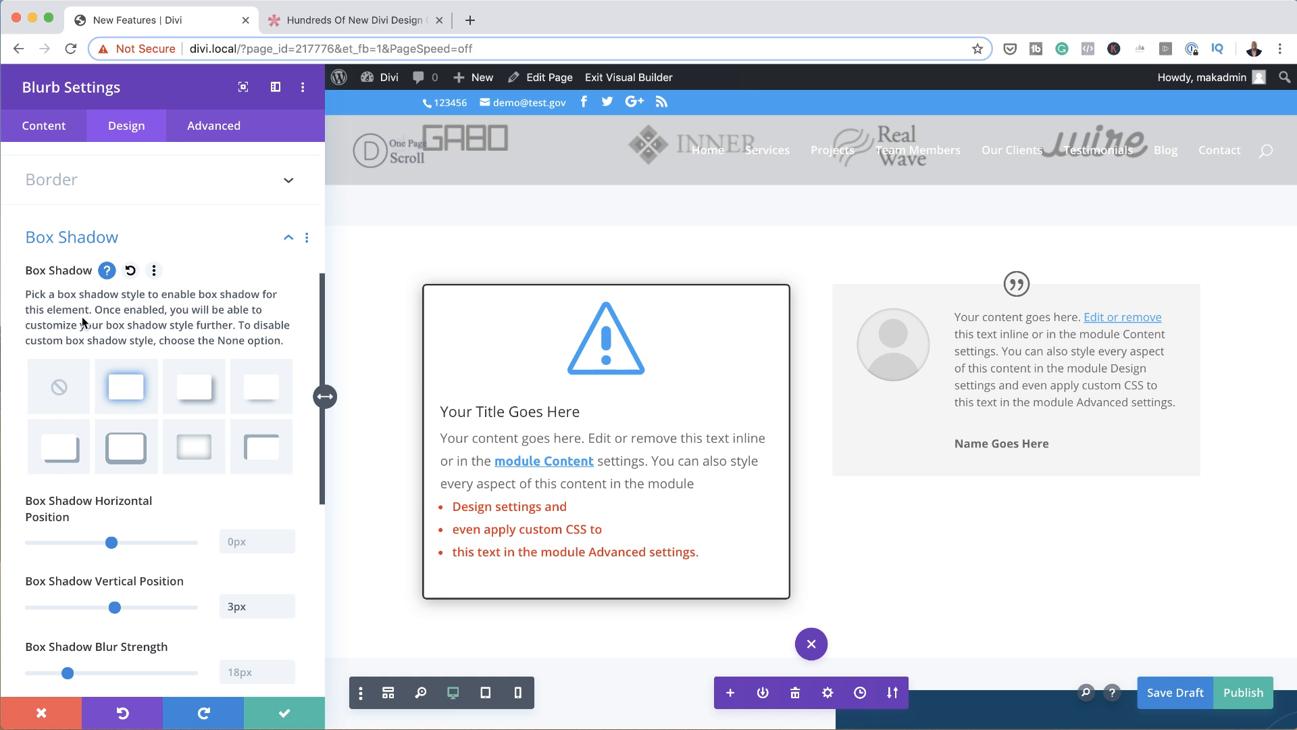
click(196, 400)
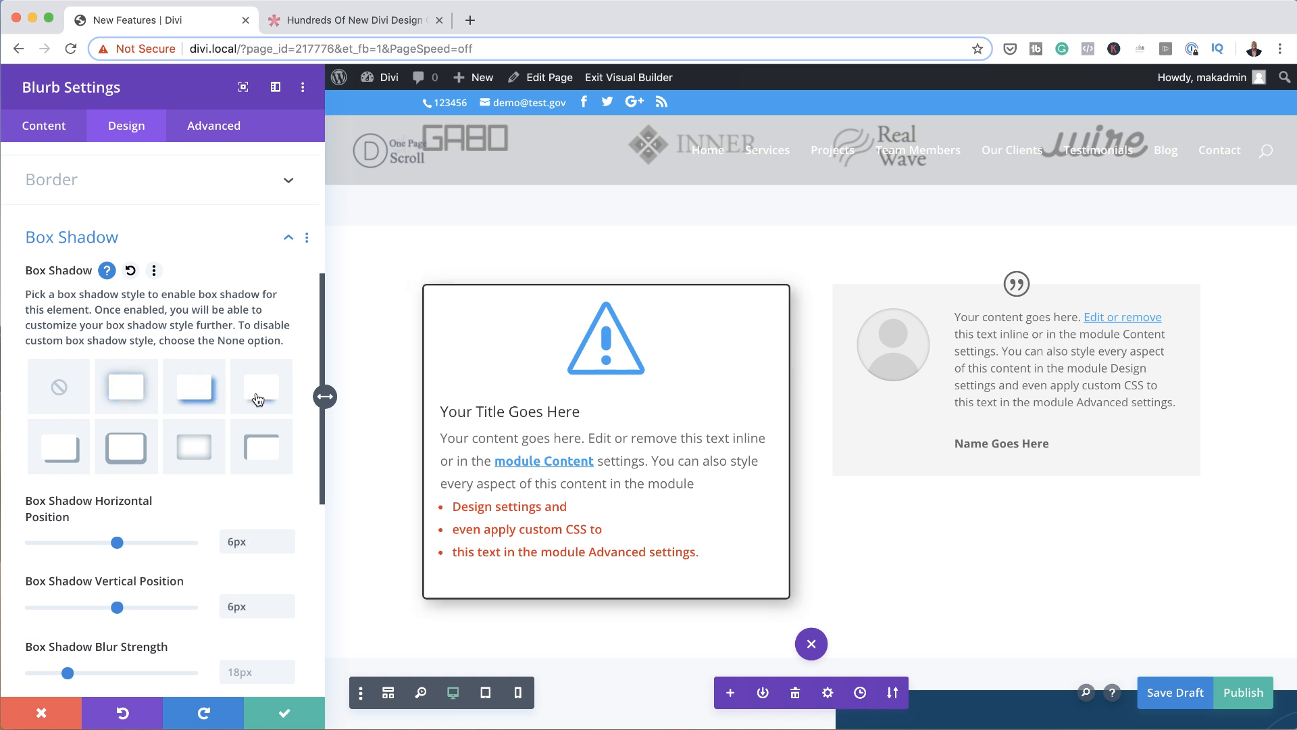
click(260, 400)
click(194, 446)
click(125, 448)
click(62, 449)
Unlink the blurb's corner radii, set the top-left to 25px and the bottom-left to 55px, and save the module settings
scroll(203, 305, up, 2)
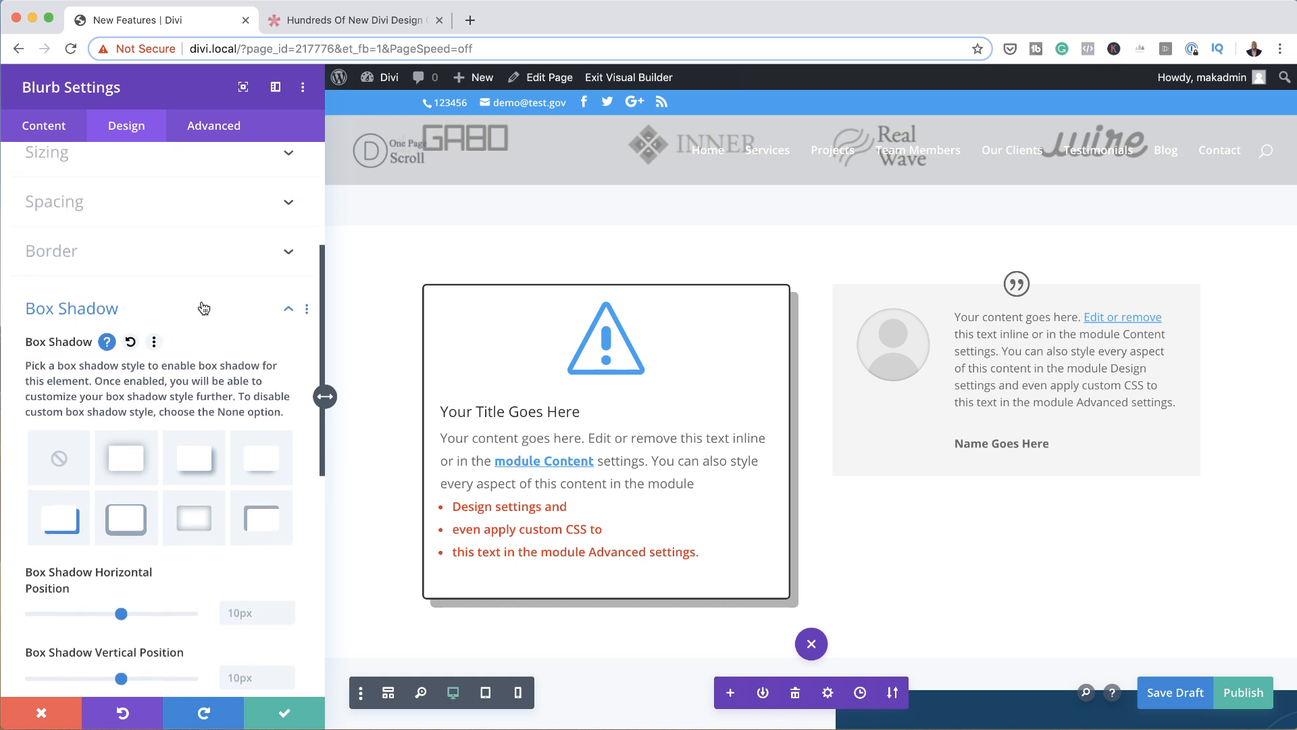
click(125, 252)
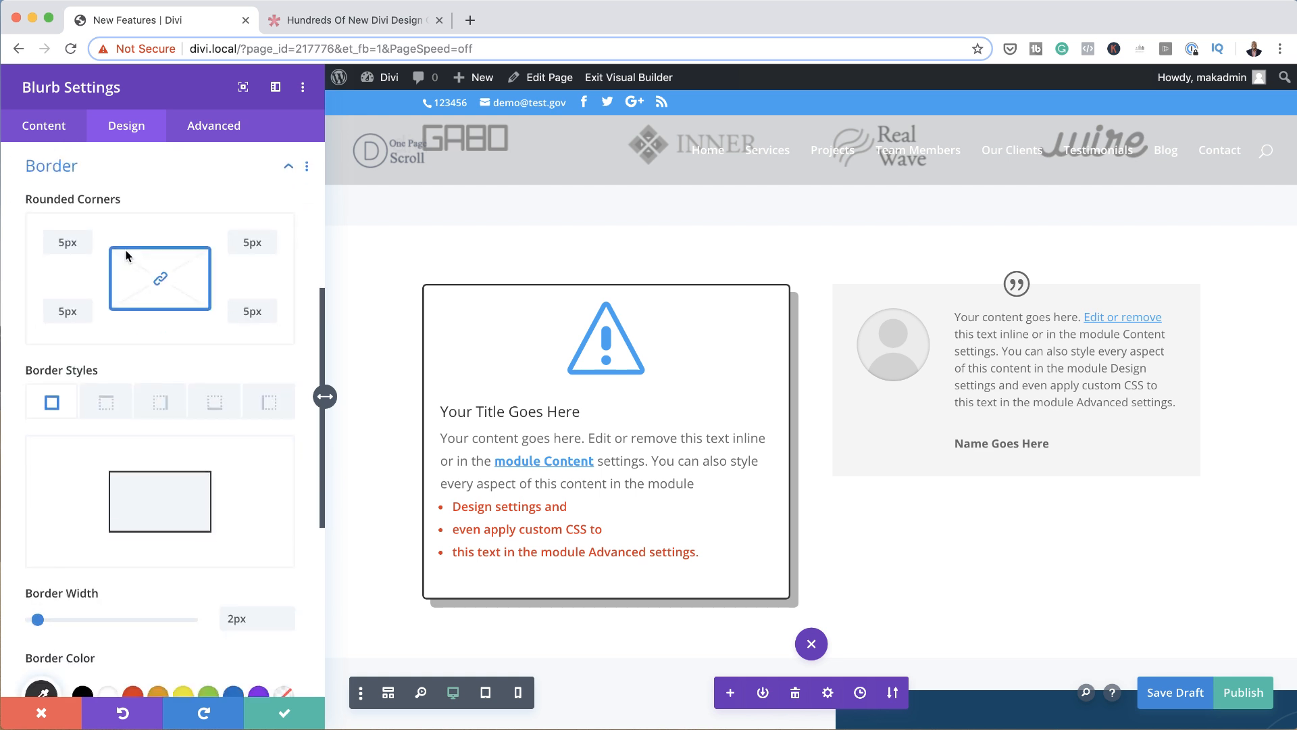
scroll(181, 319, up, 1)
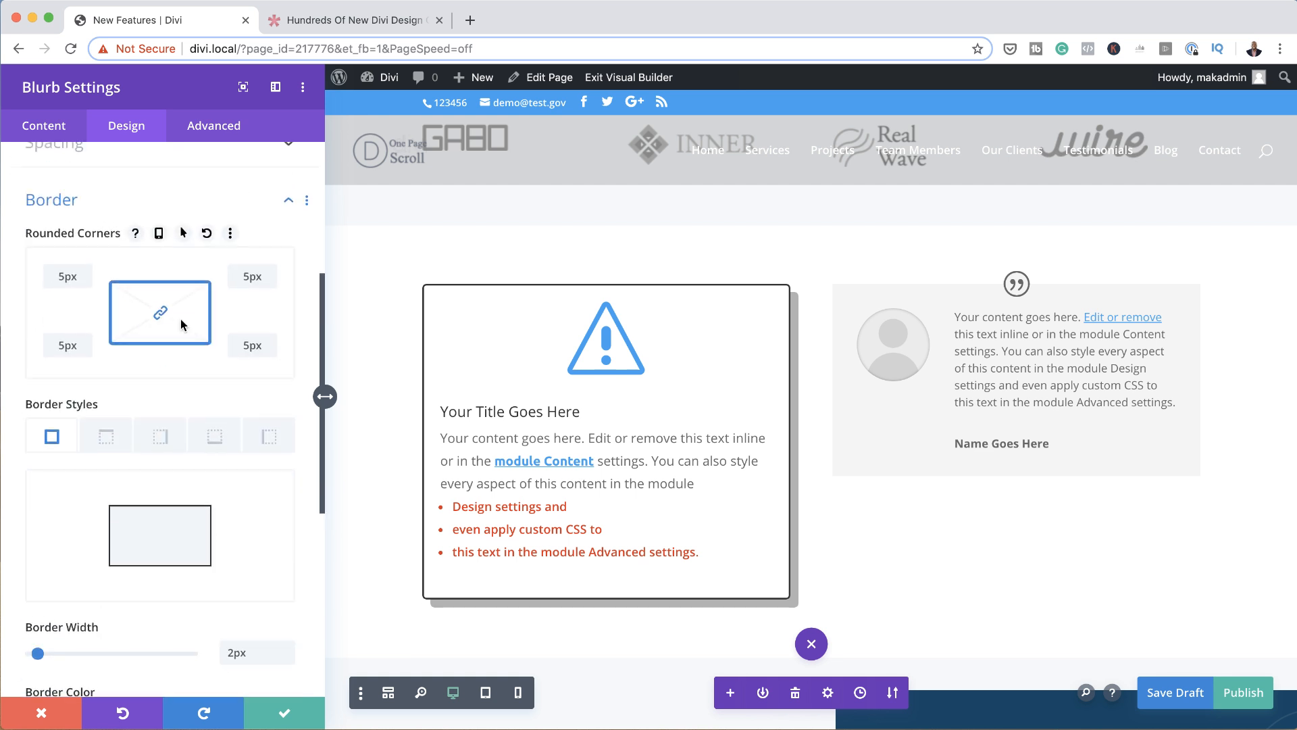
click(135, 238)
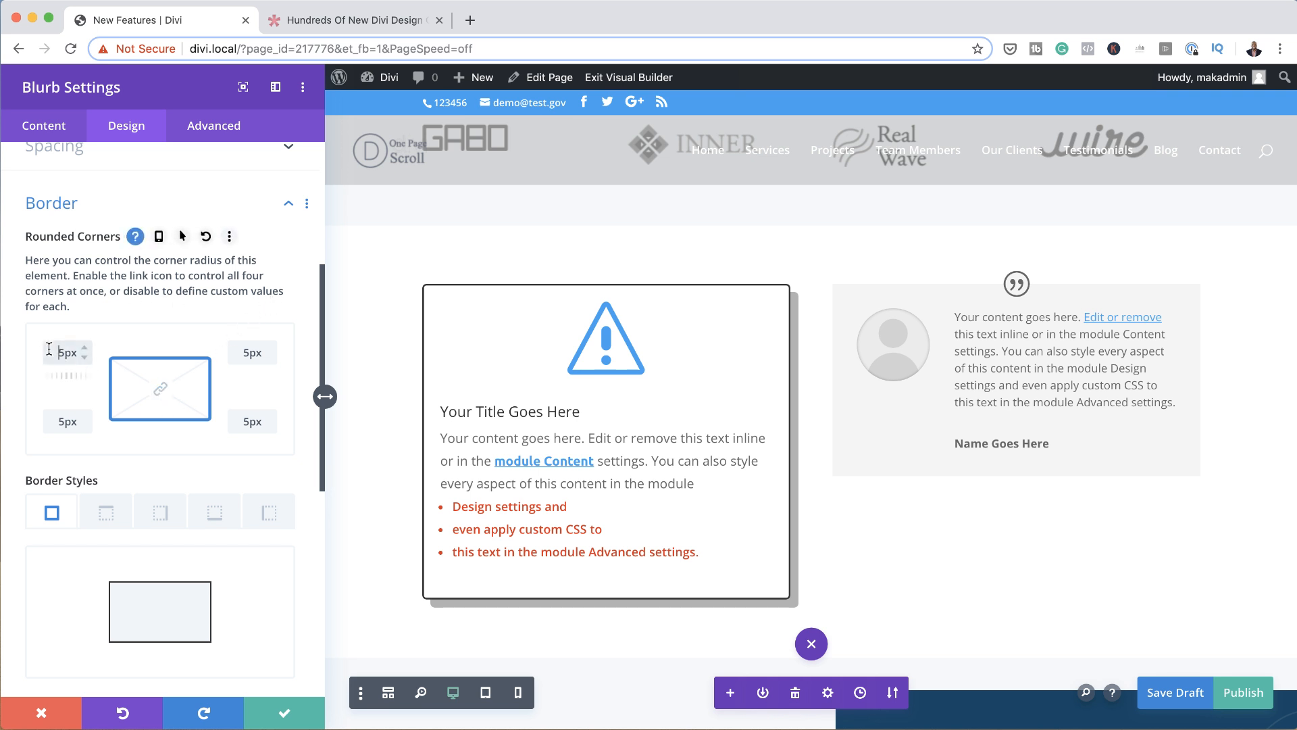
text(2)
click(59, 421)
text(5)
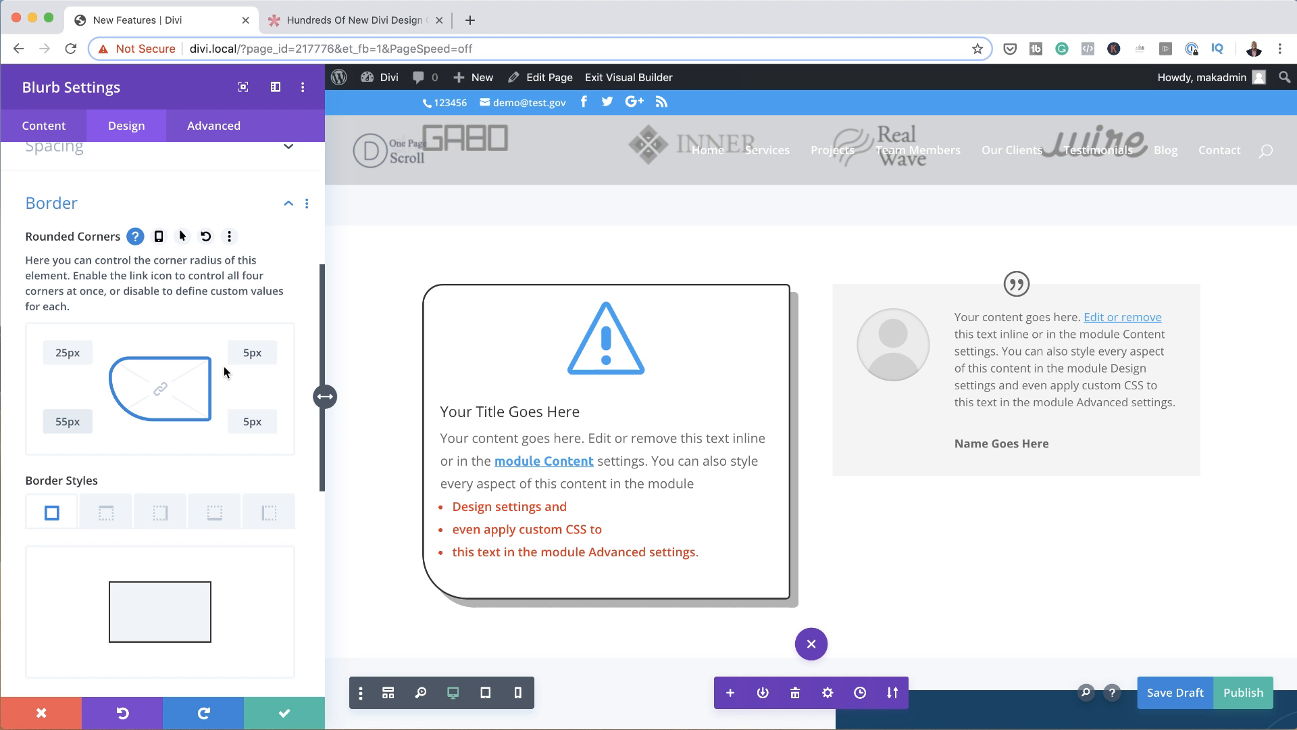
click(285, 716)
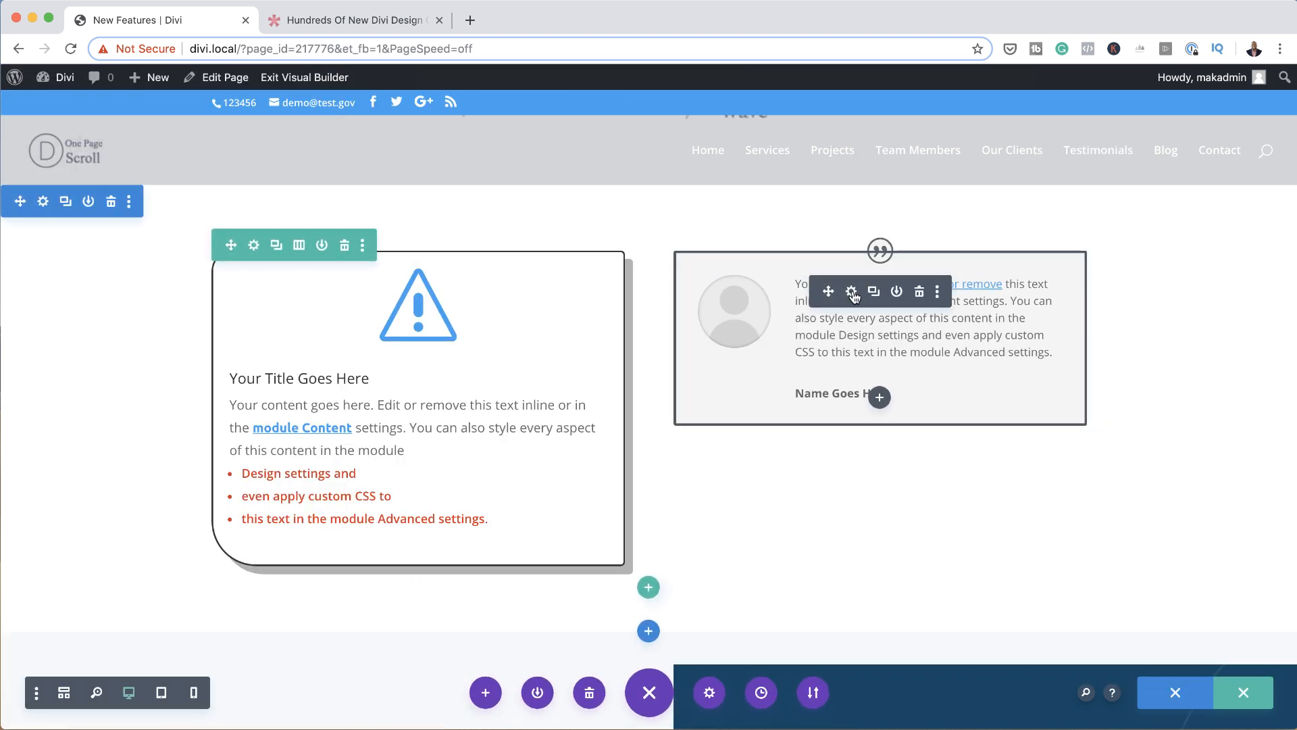
Open the Testimonial module's settings and show the help text for the Author and Job Title fields
click(852, 293)
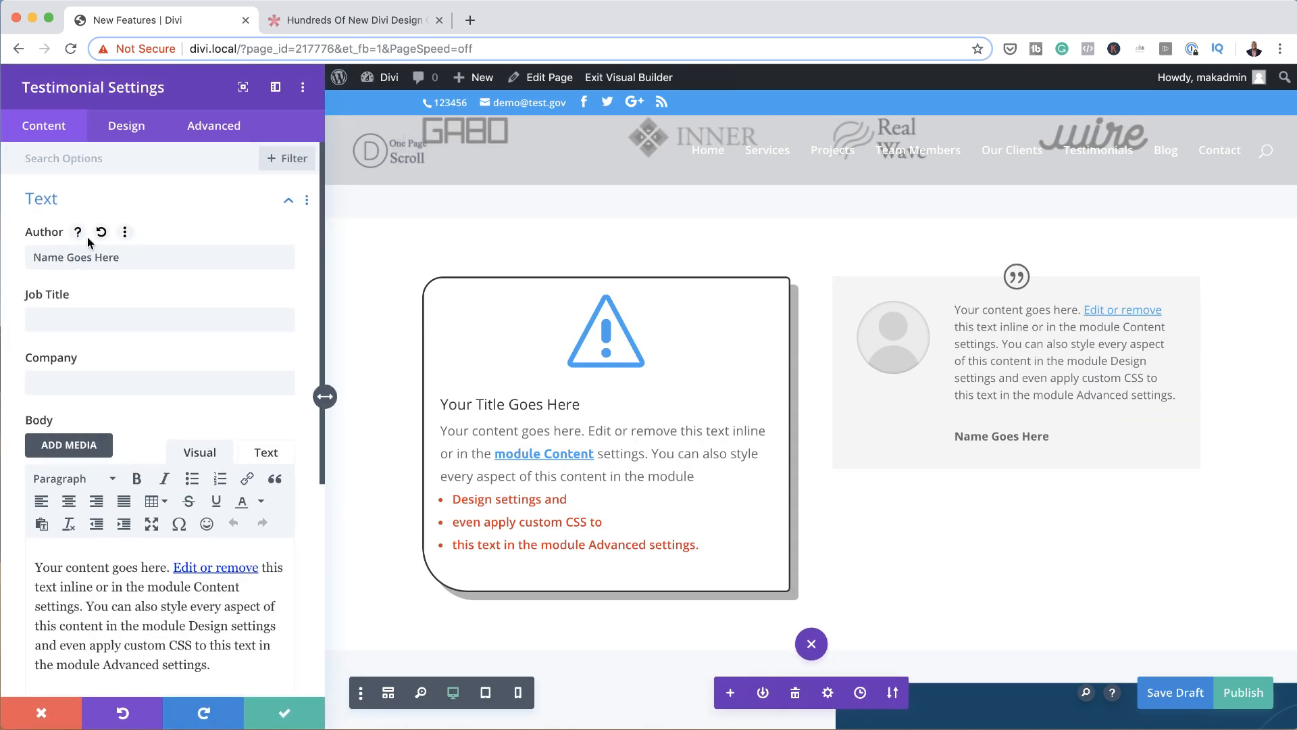
click(77, 233)
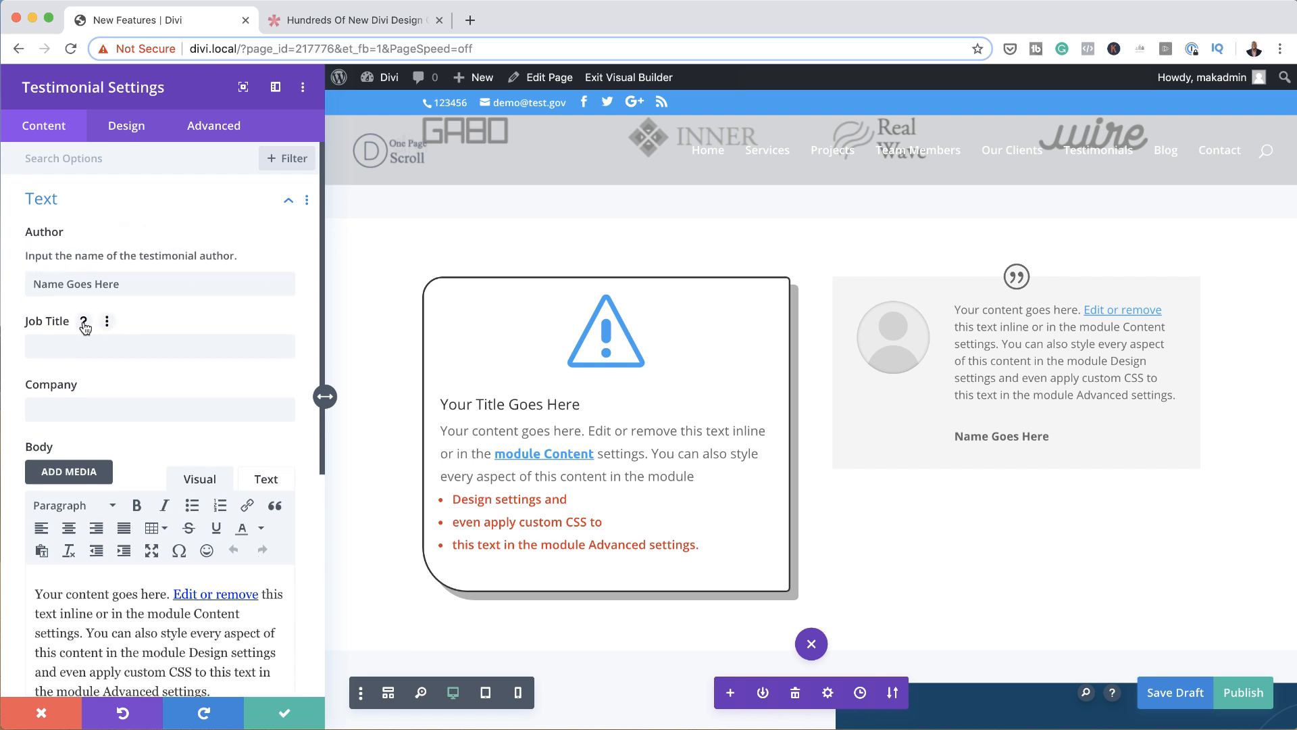
click(83, 321)
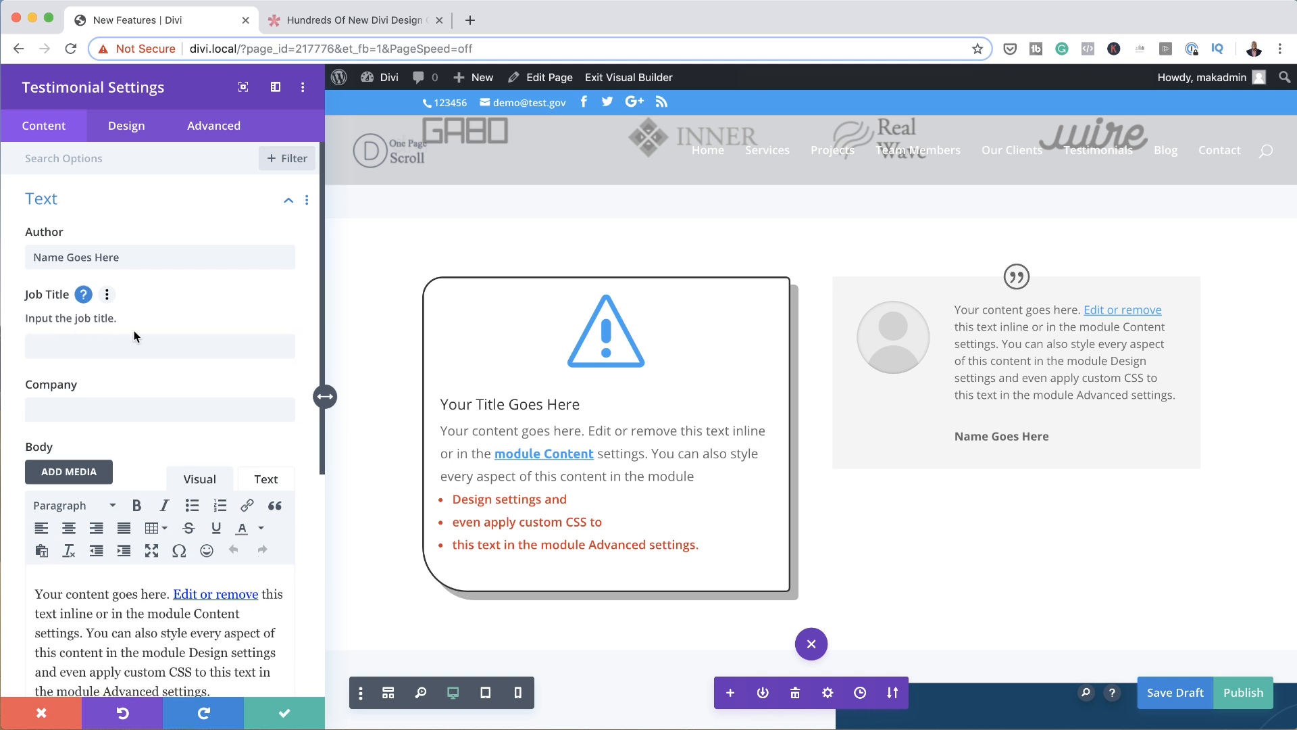
Show the Body field's help text, view the module helper's video tutorials and keyboard shortcuts, and close the helper
scroll(127, 411, down, 5)
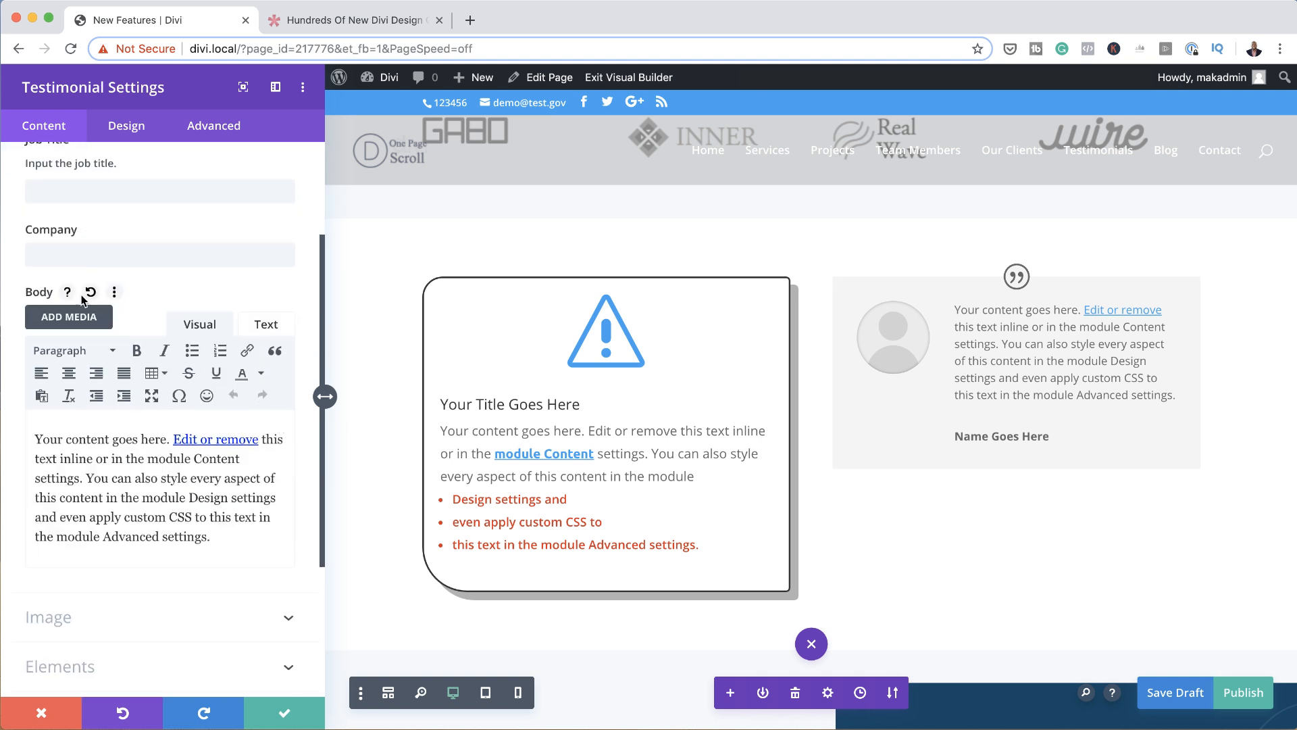
click(67, 293)
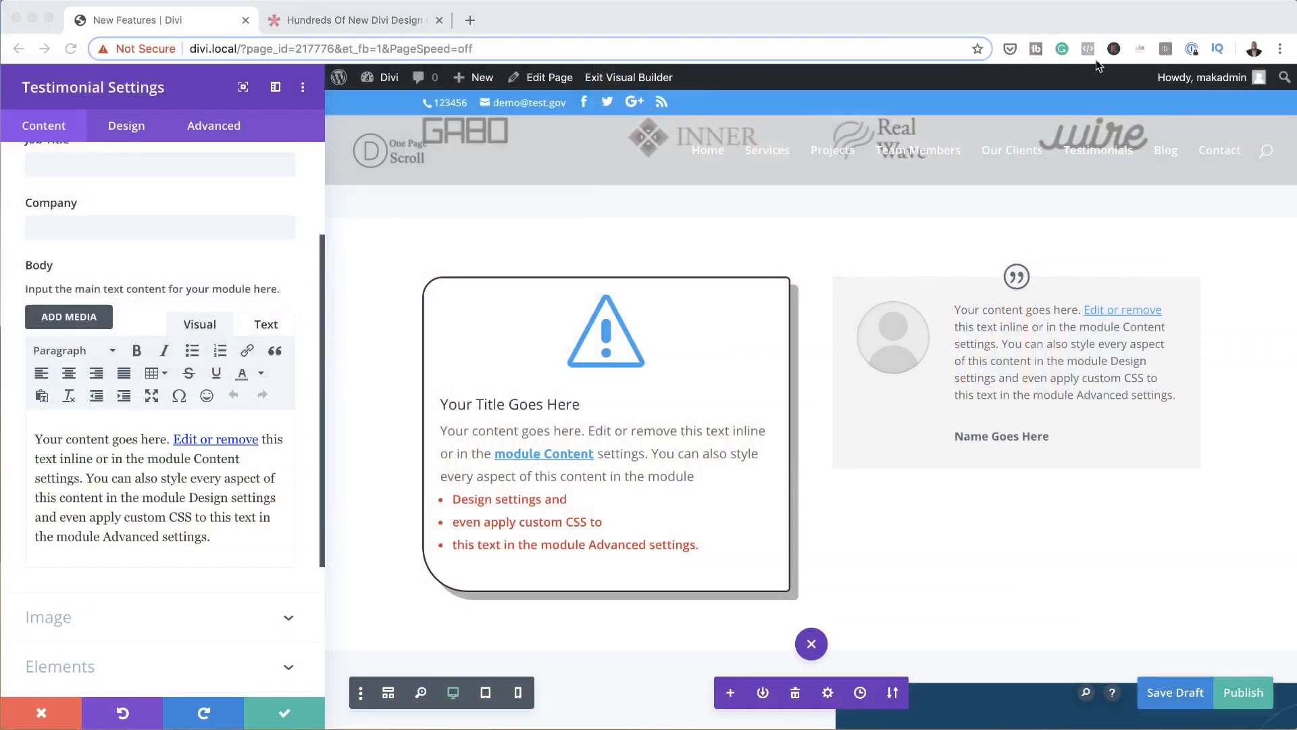
scroll(240, 286, down, 3)
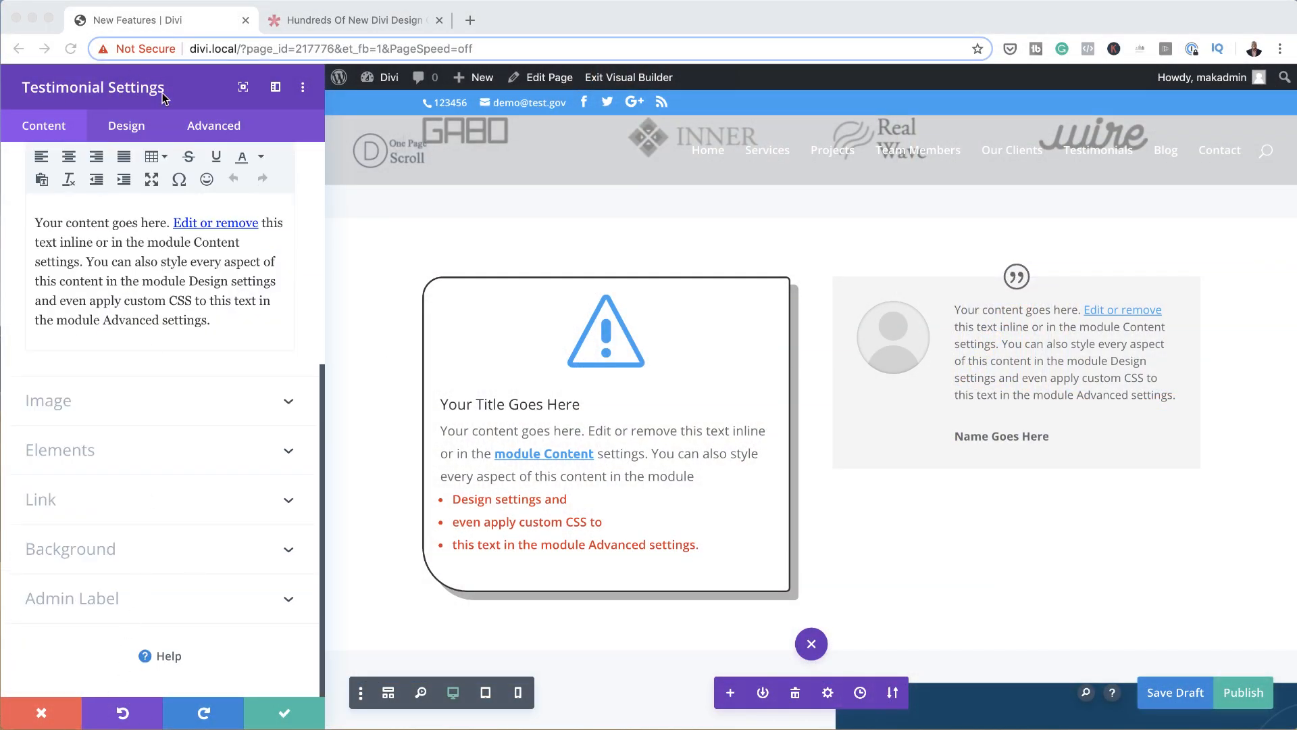
click(146, 657)
click(148, 657)
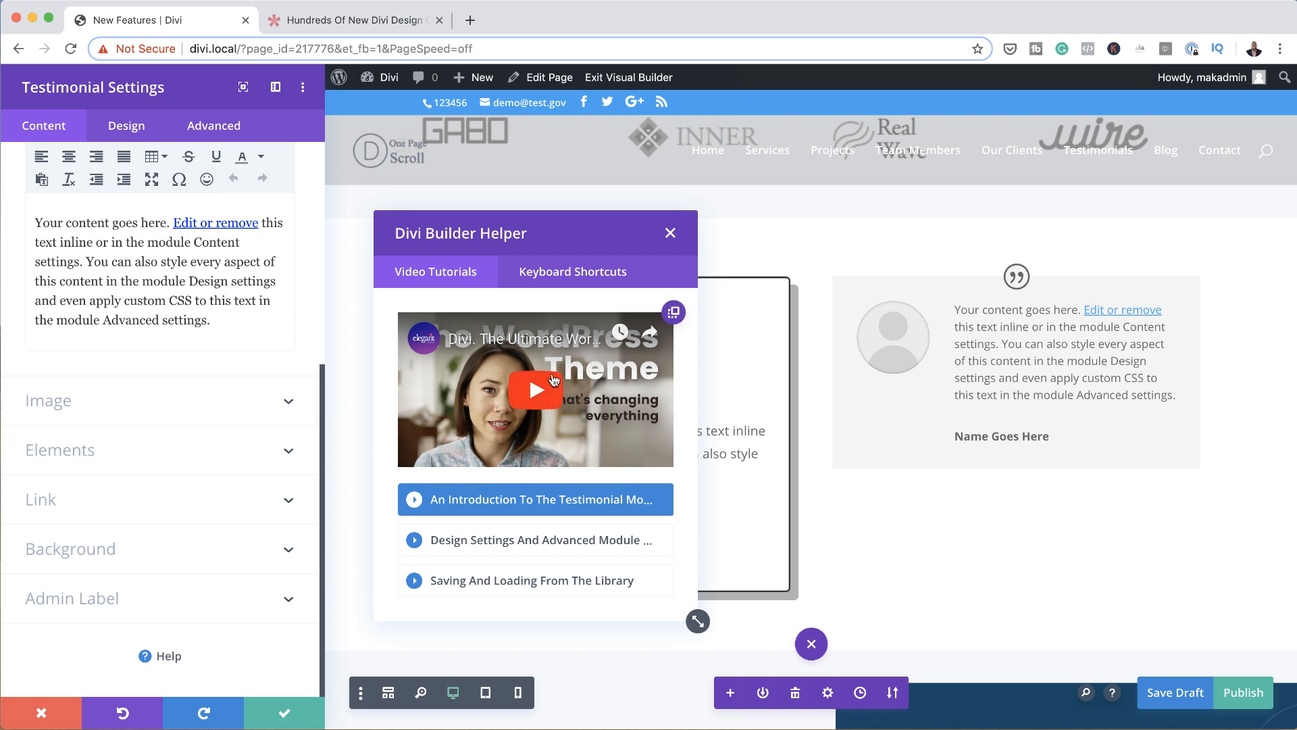
click(590, 272)
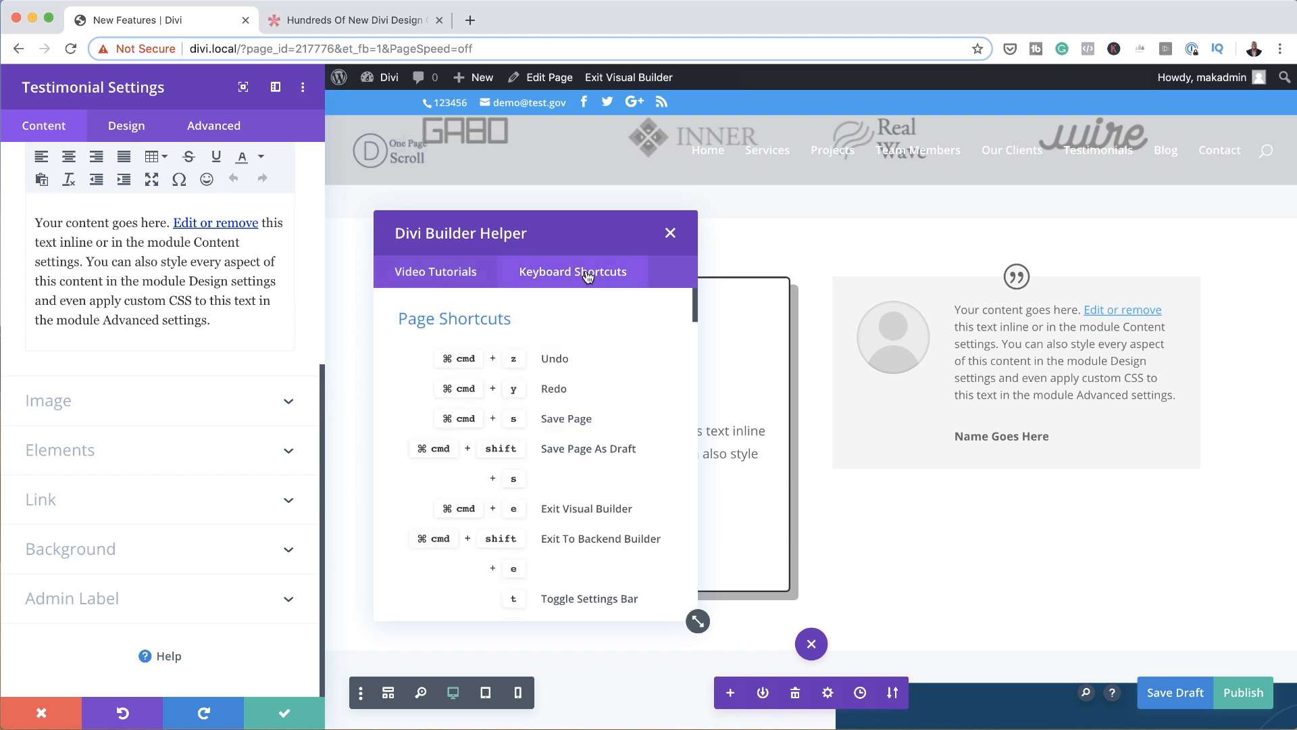
click(439, 273)
click(670, 232)
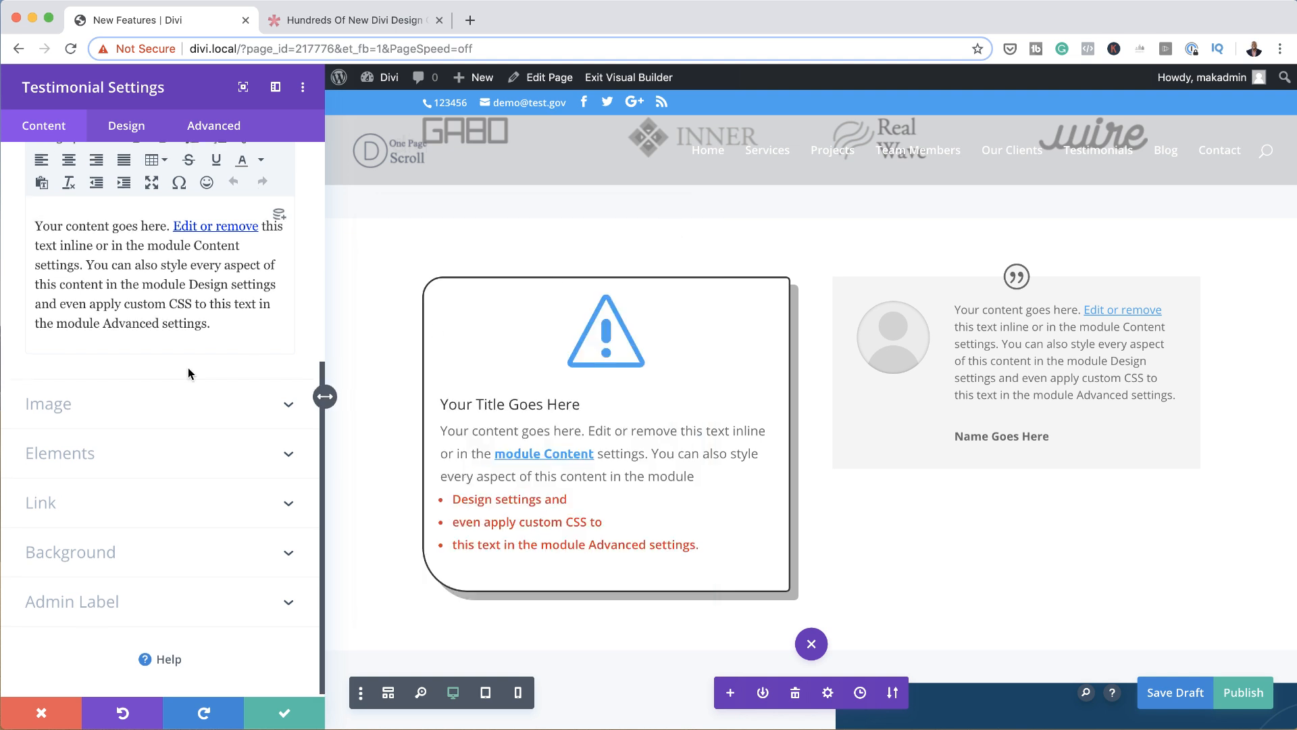
Toggle the Body field's help text off and on again, and save the Testimonial module settings
scroll(188, 367, up, 3)
scroll(188, 368, up, 6)
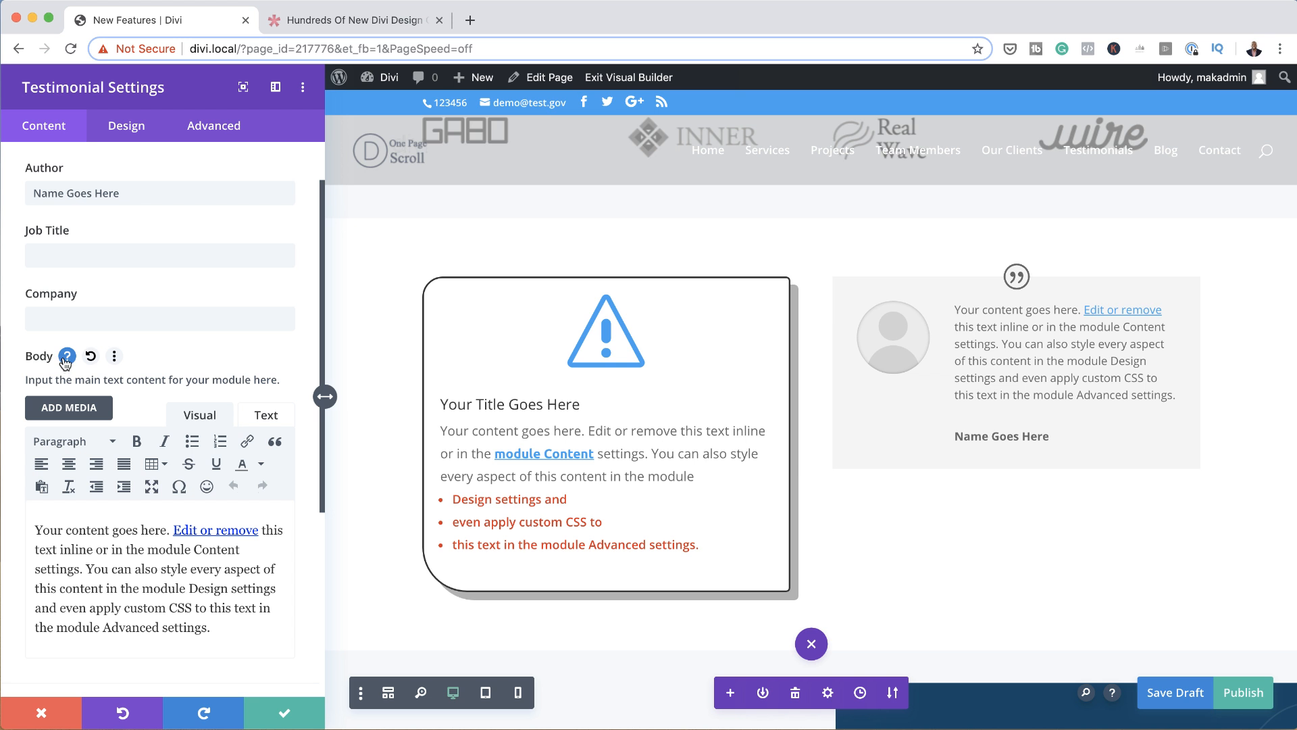
click(66, 357)
click(66, 356)
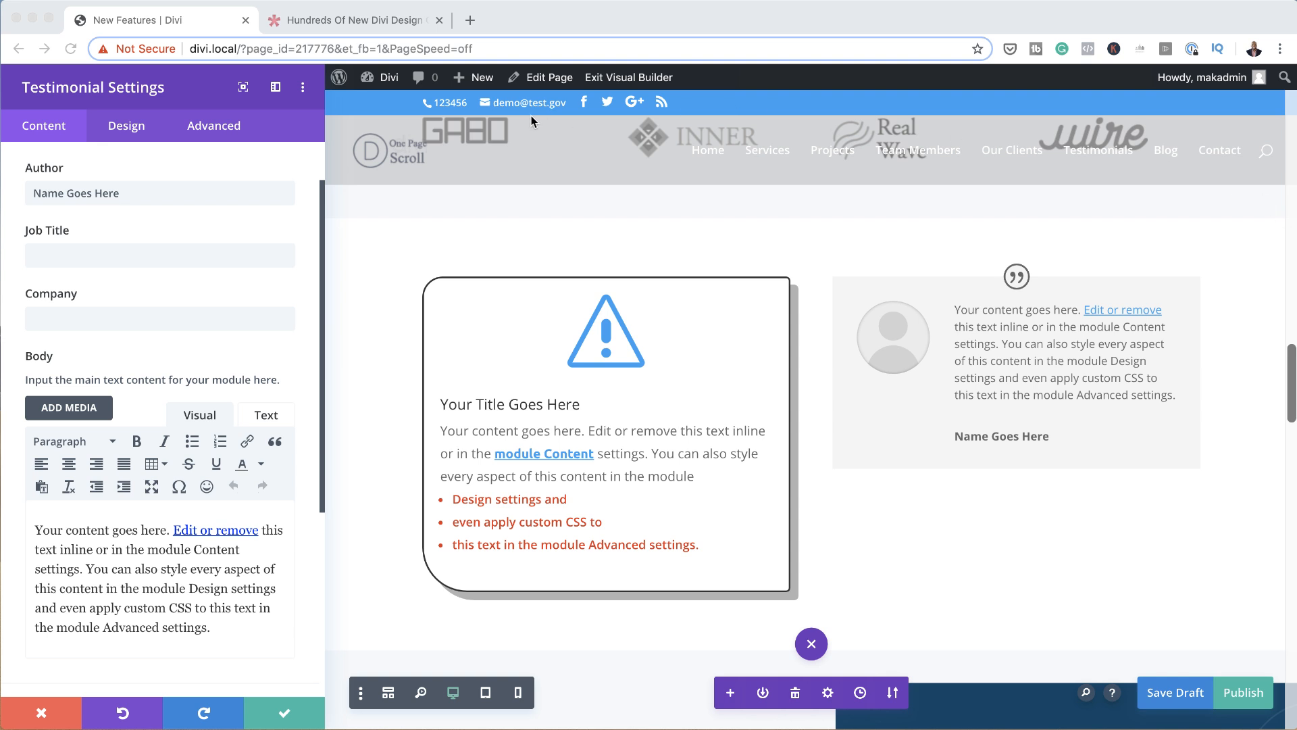
scroll(496, 278, up, 10)
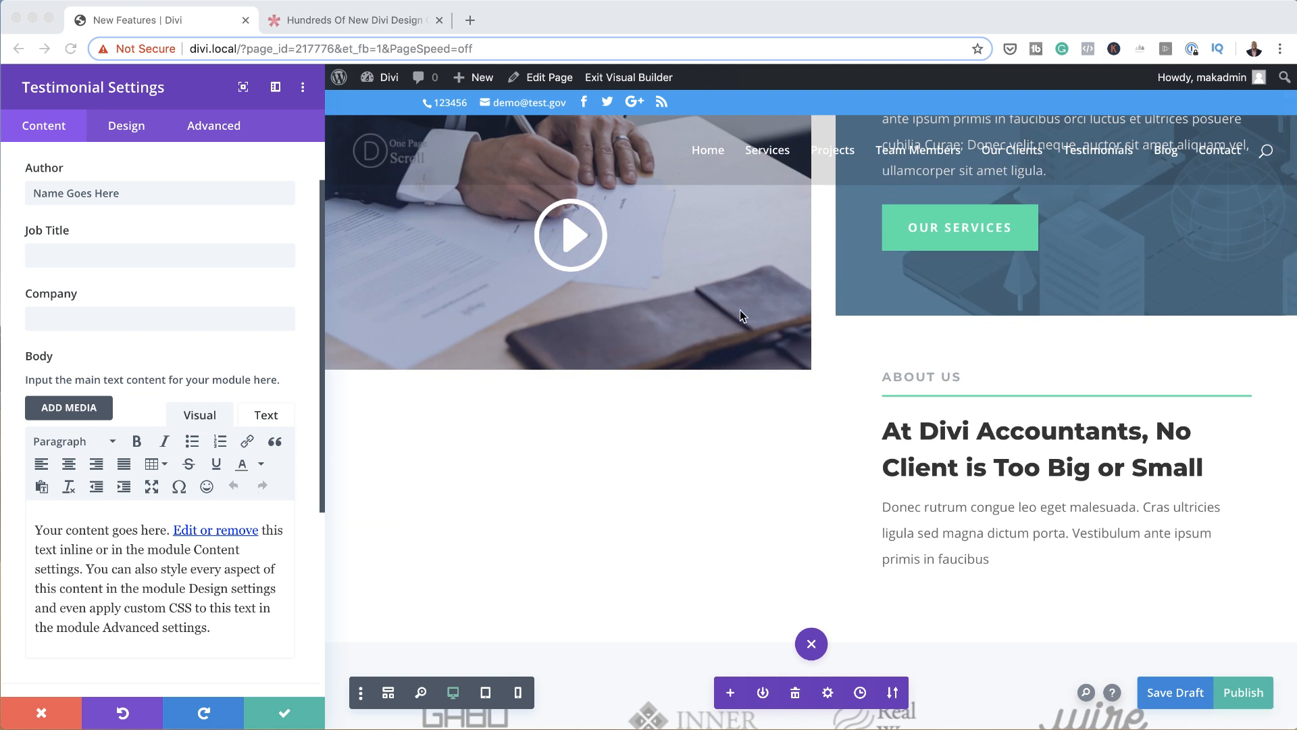
click(283, 717)
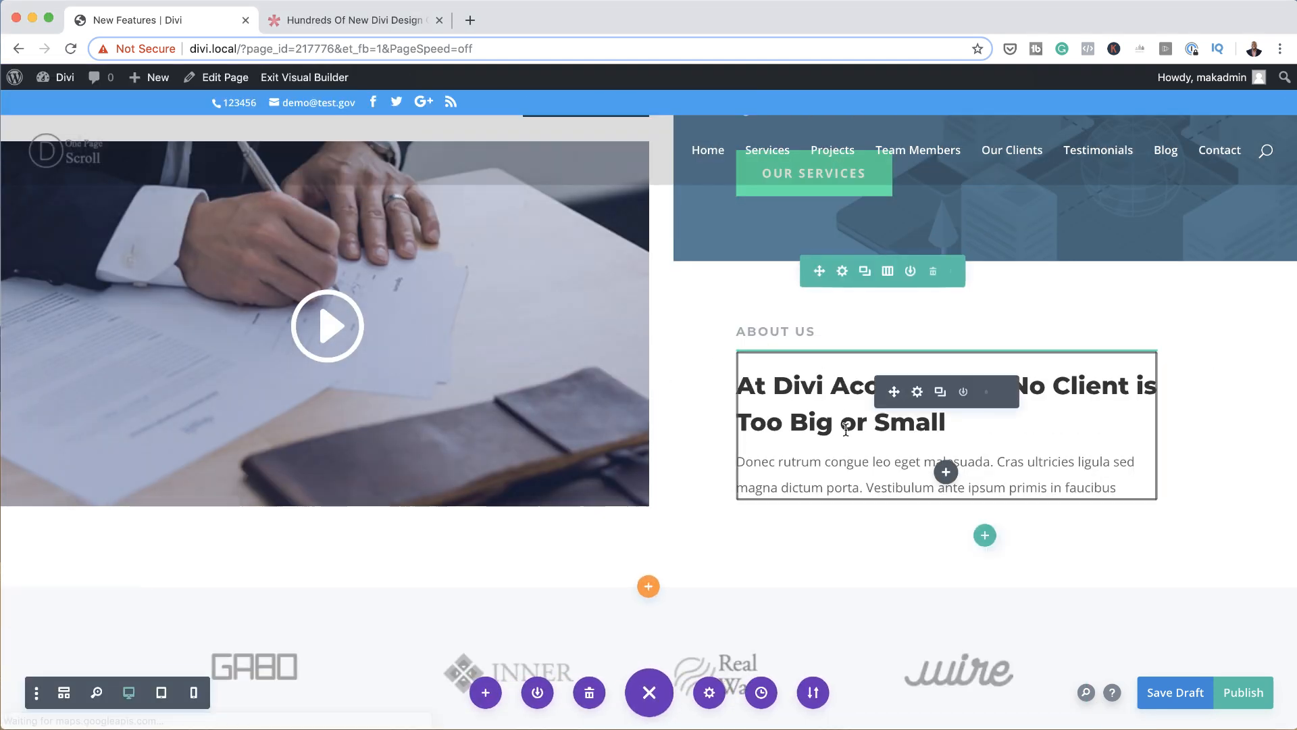
Open the settings of the hero section's "An Accountant You Can Rely On" Text module and expand its Heading Text design options
scroll(743, 406, up, 8)
scroll(846, 431, up, 7)
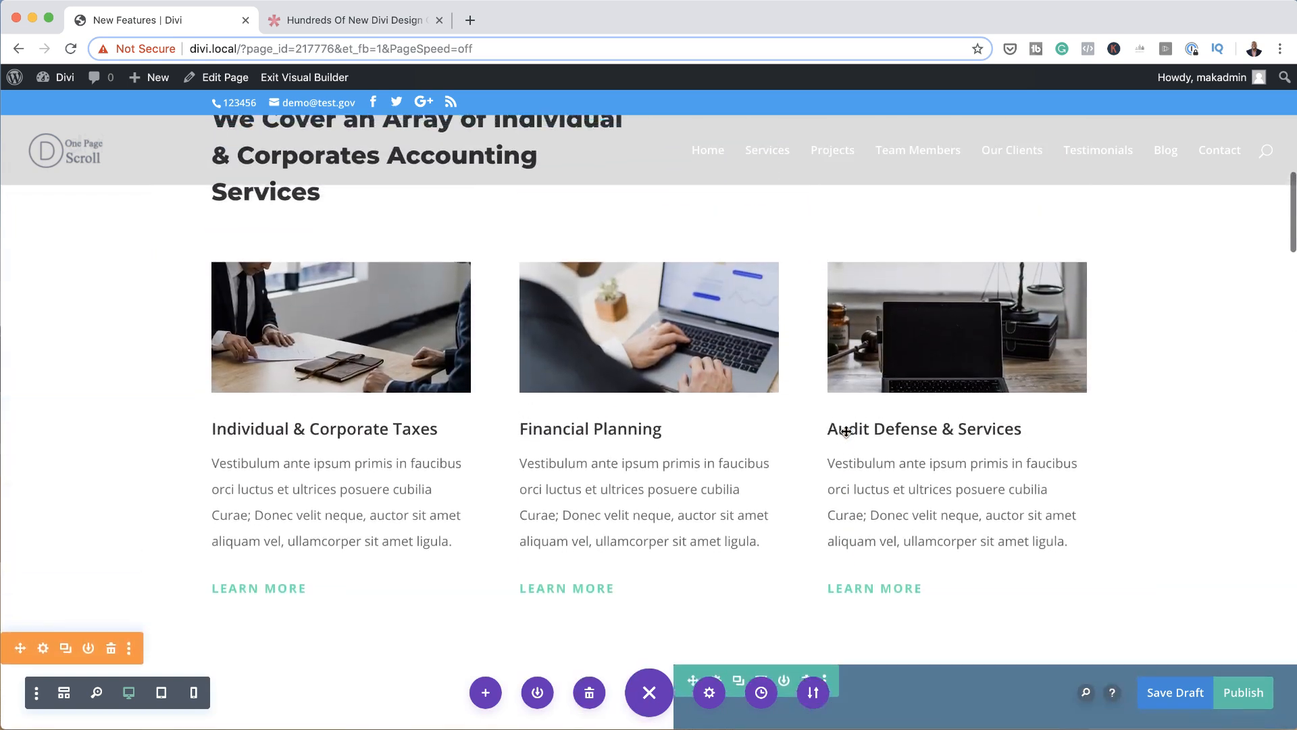
scroll(846, 431, up, 5)
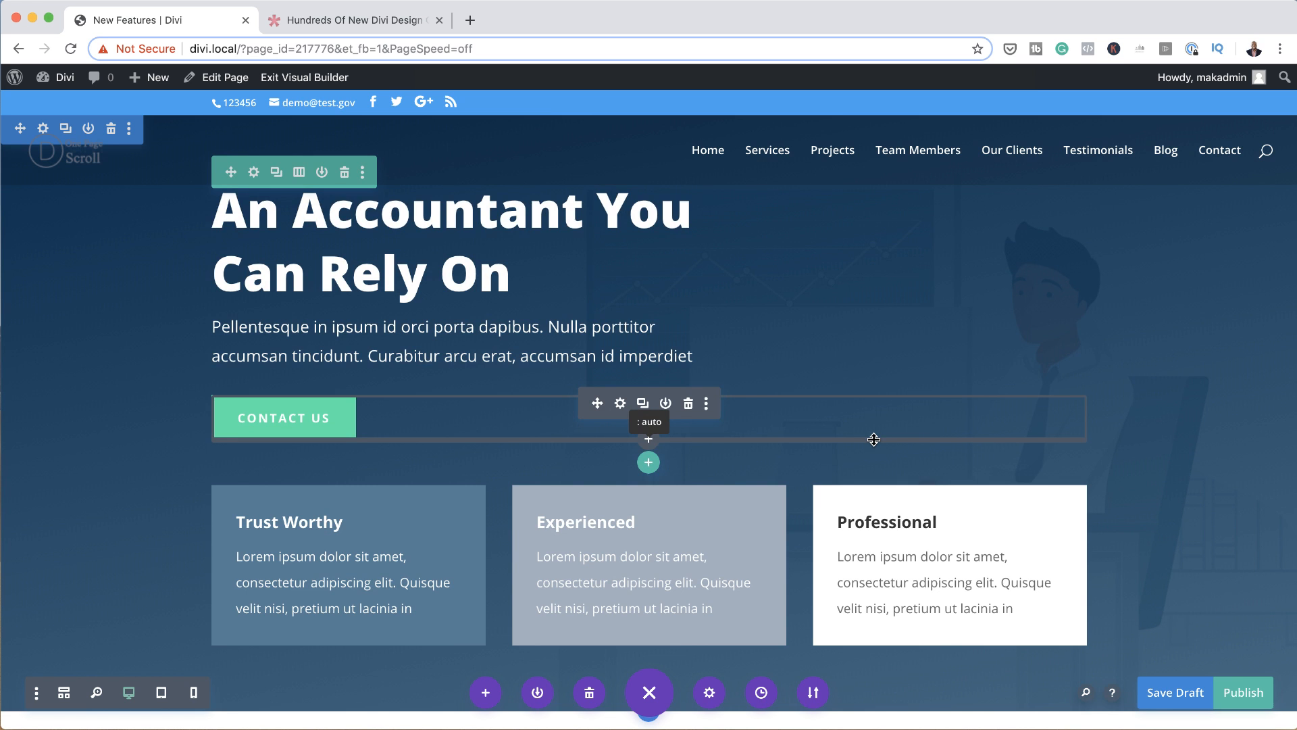
mouse_move(406, 237)
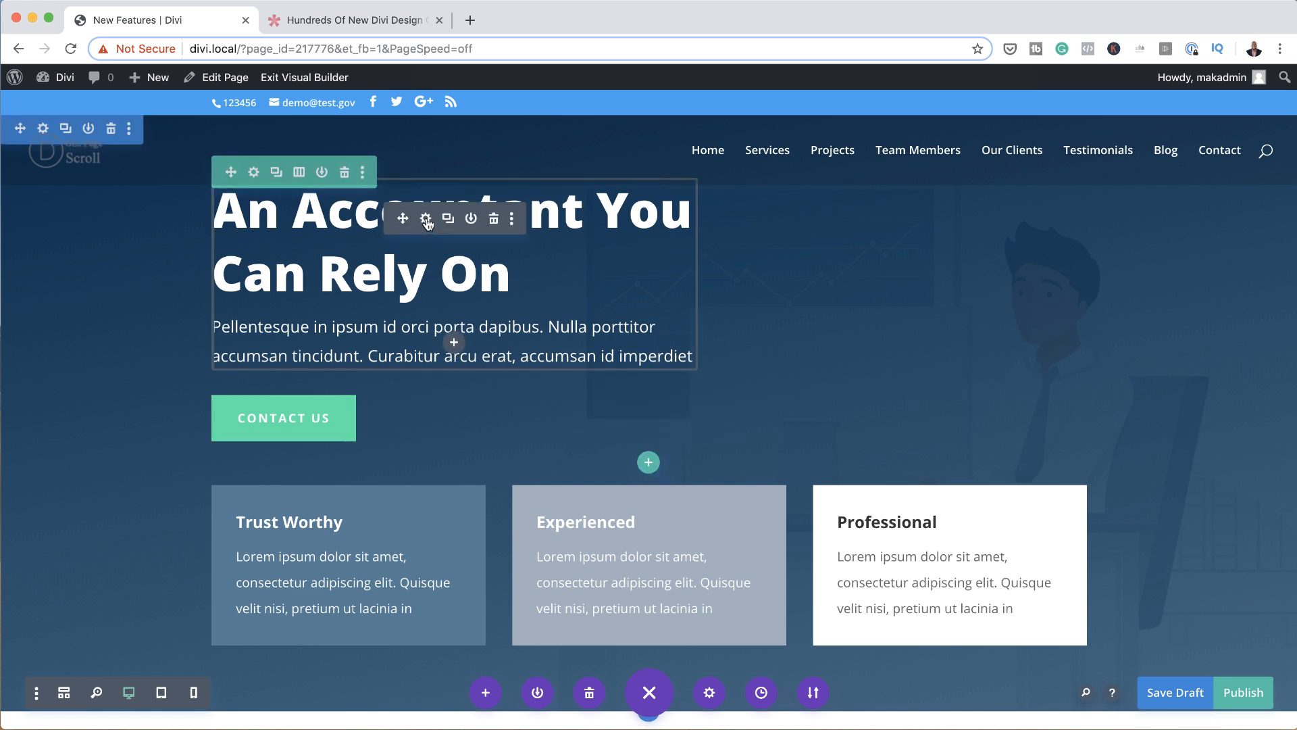
click(426, 219)
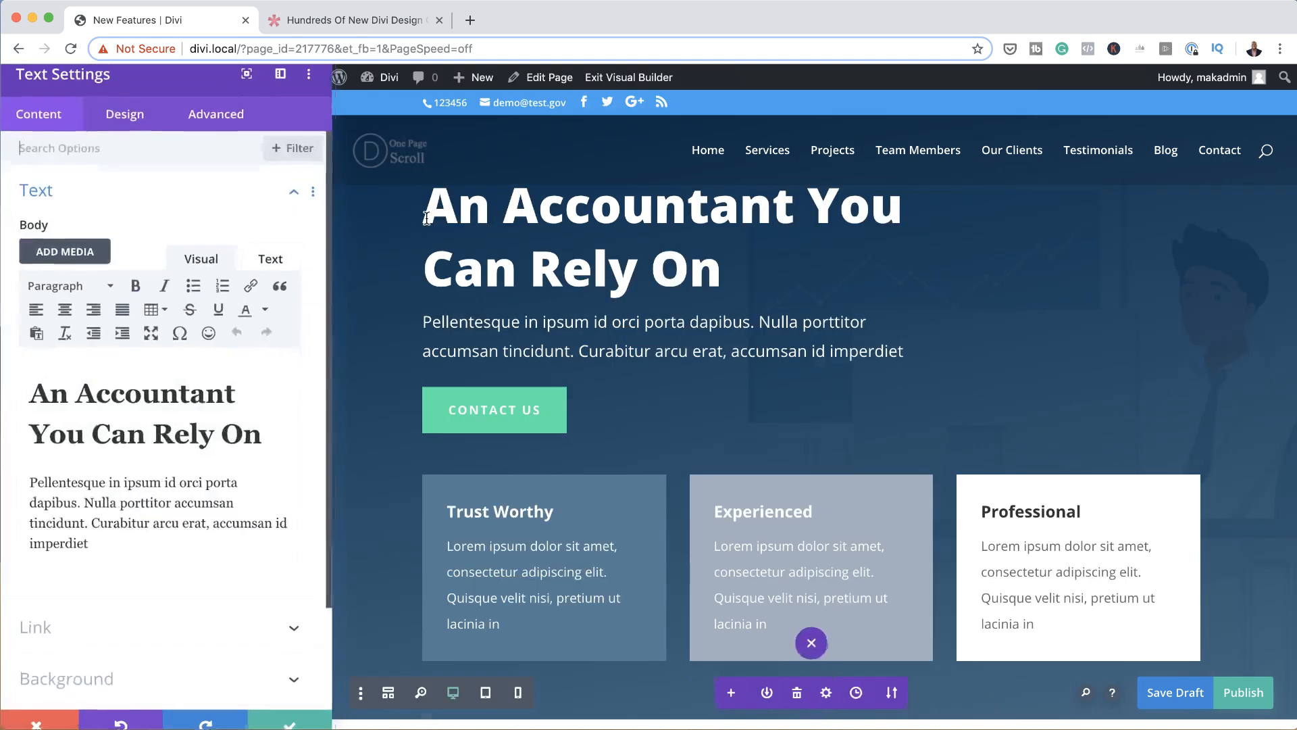
click(122, 127)
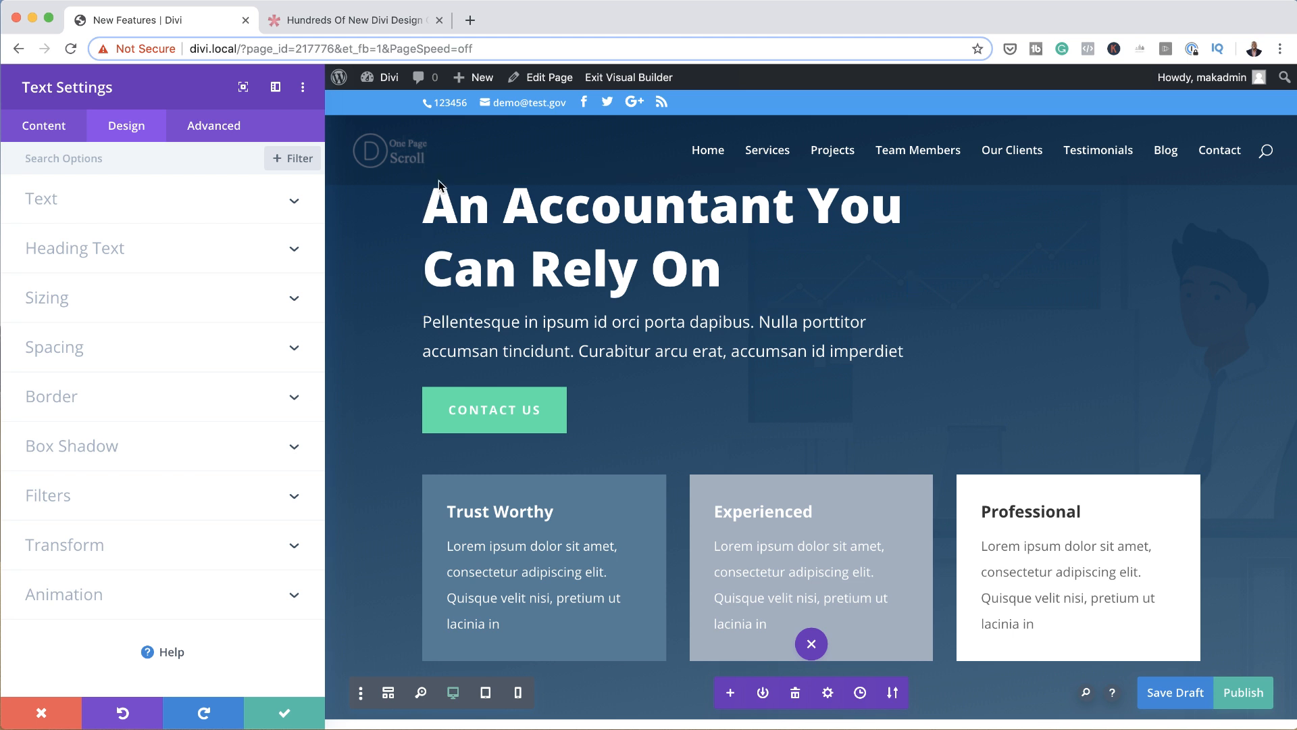
click(58, 254)
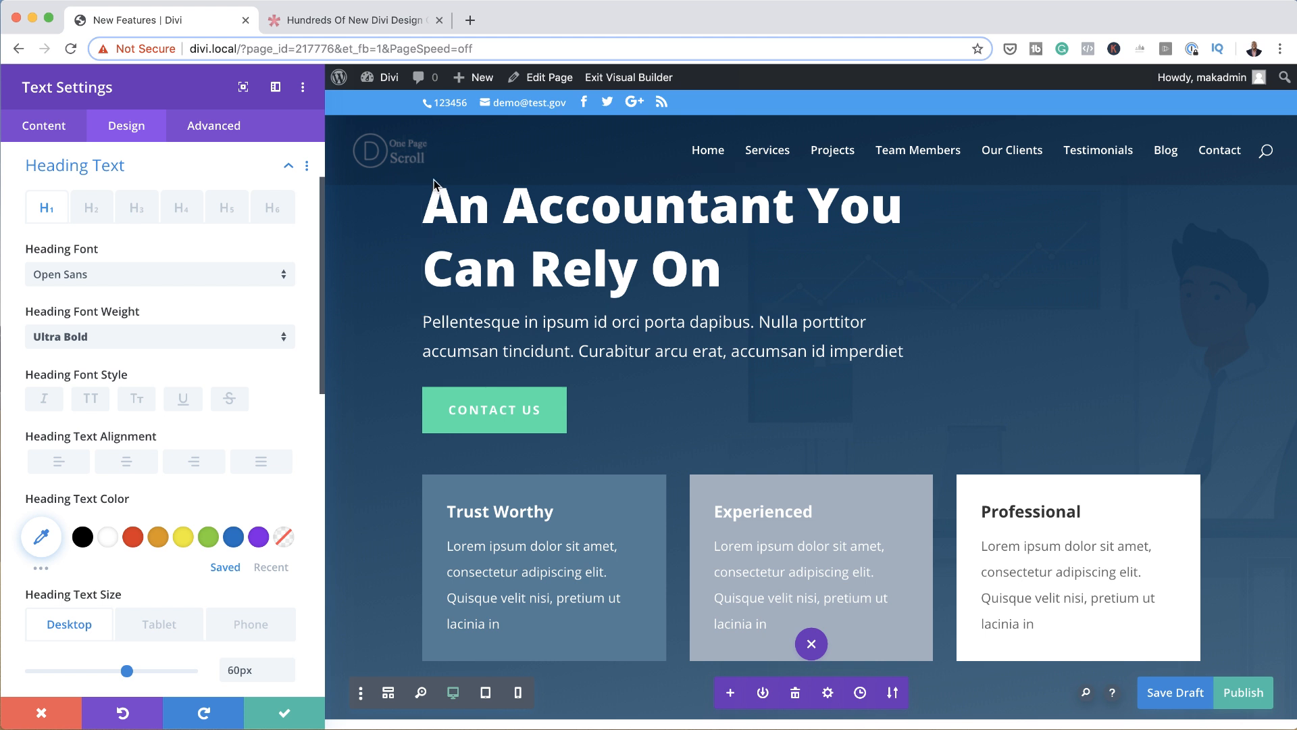
Look over the available heading fonts without changing the font, and enable responsive values for the Heading Font
click(442, 226)
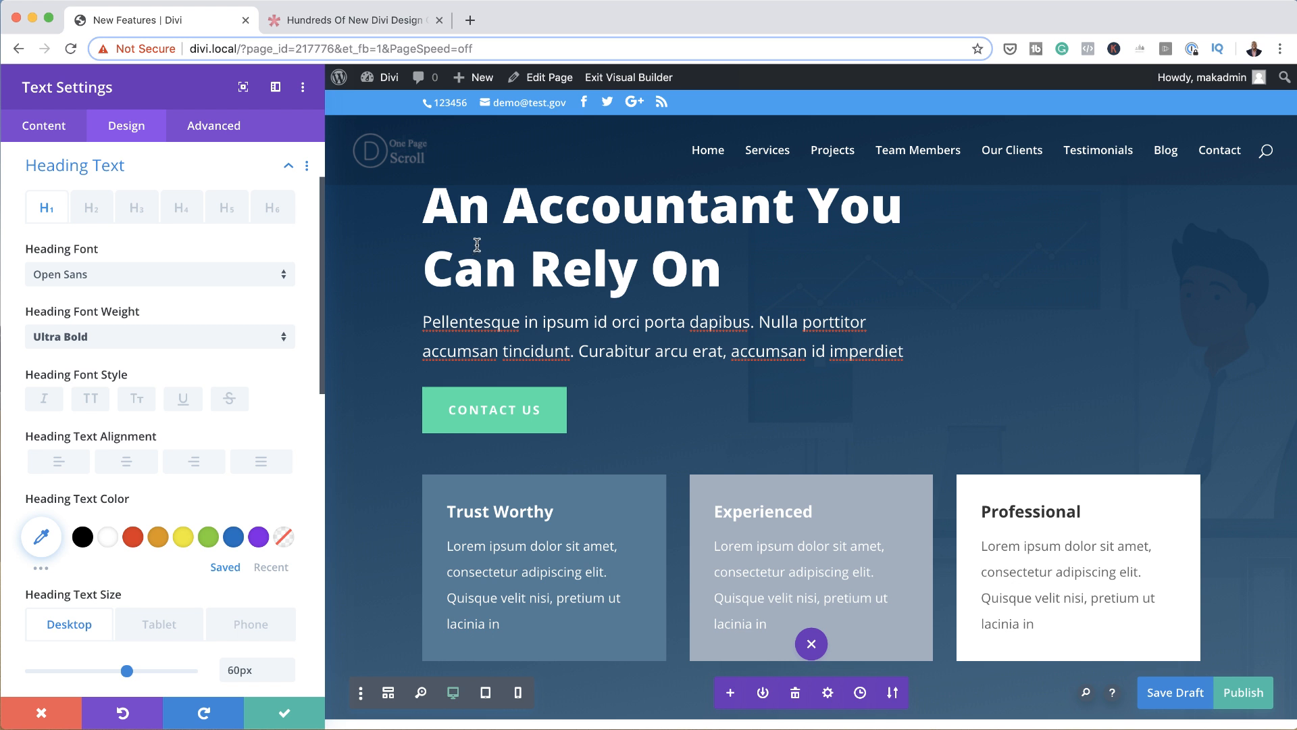
click(409, 252)
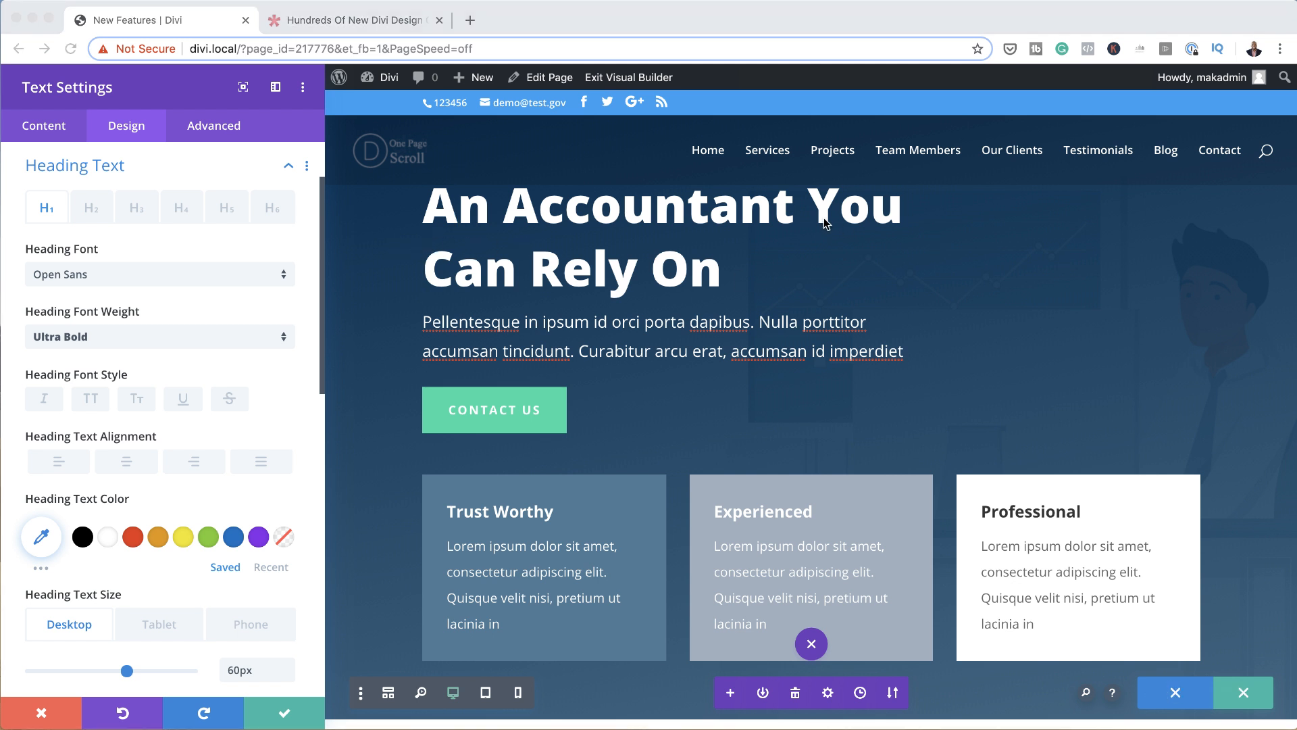
click(80, 279)
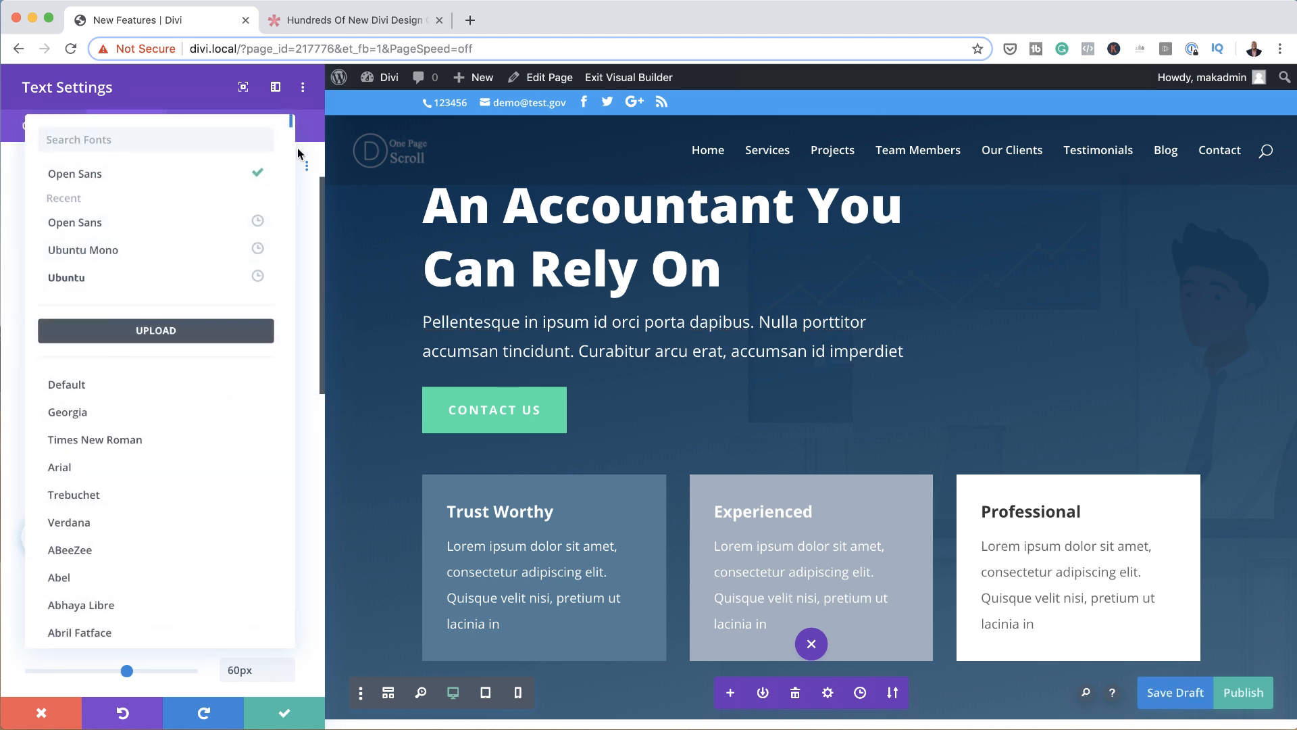
click(313, 130)
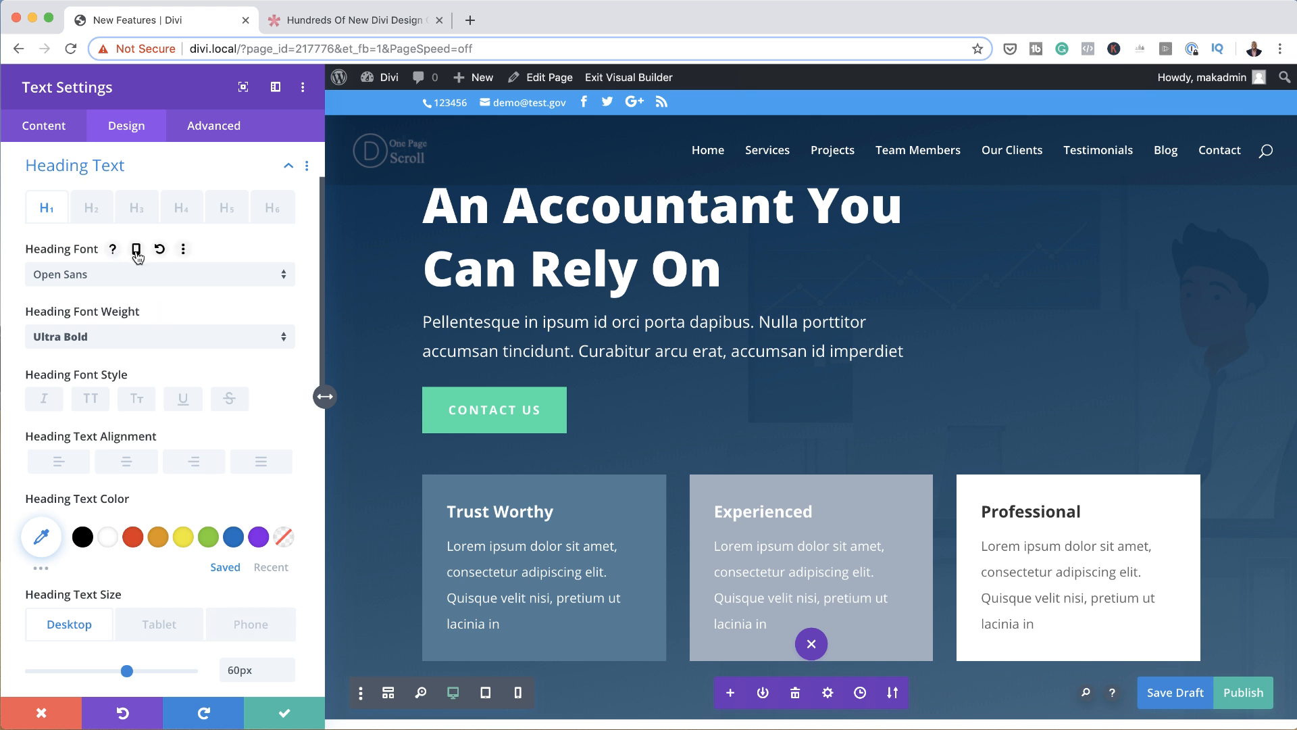
click(137, 250)
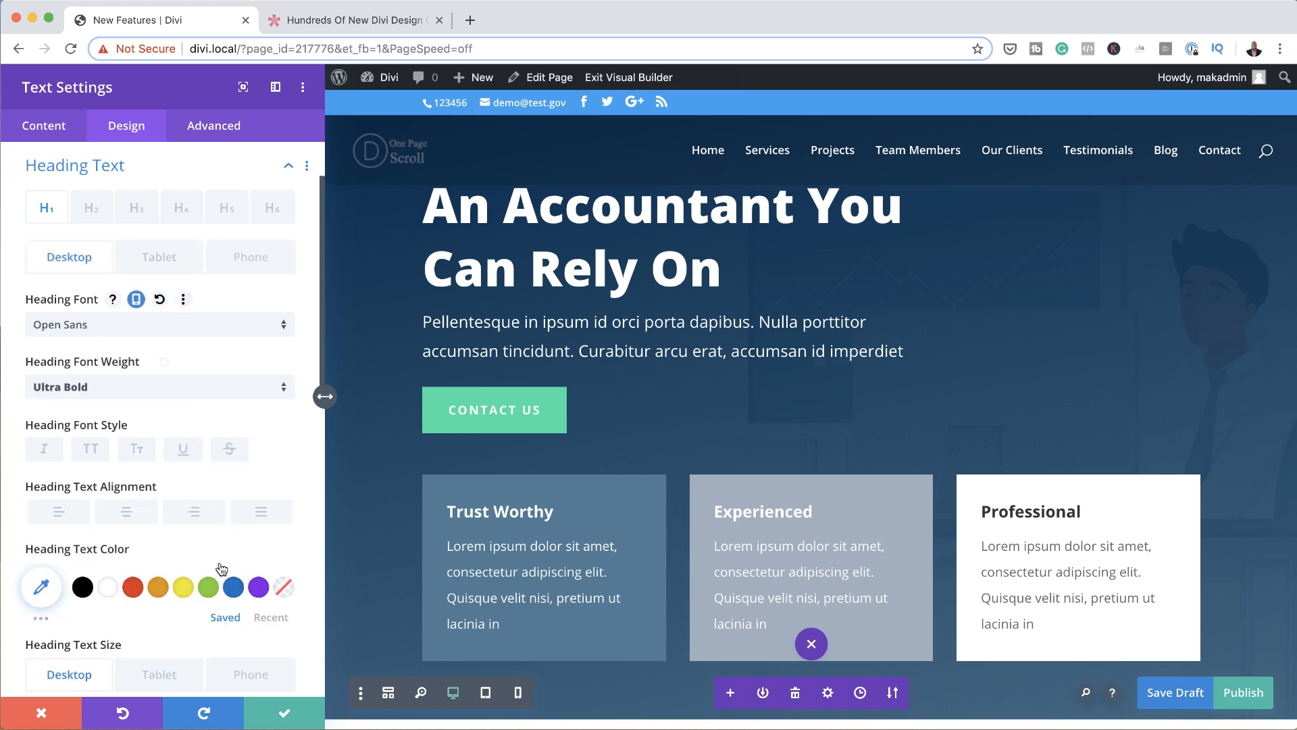
Set the H1 heading text size to 34px for tablet and 22px for phone
scroll(221, 567, down, 5)
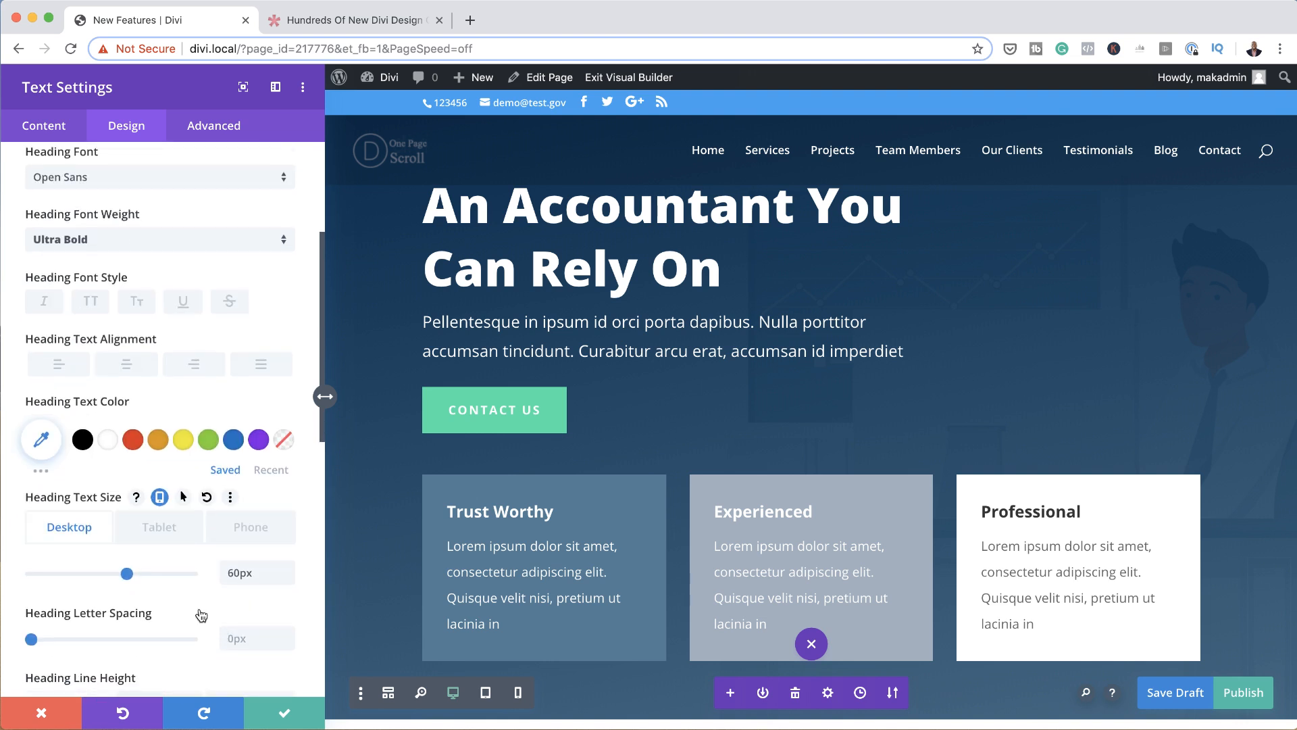
click(140, 533)
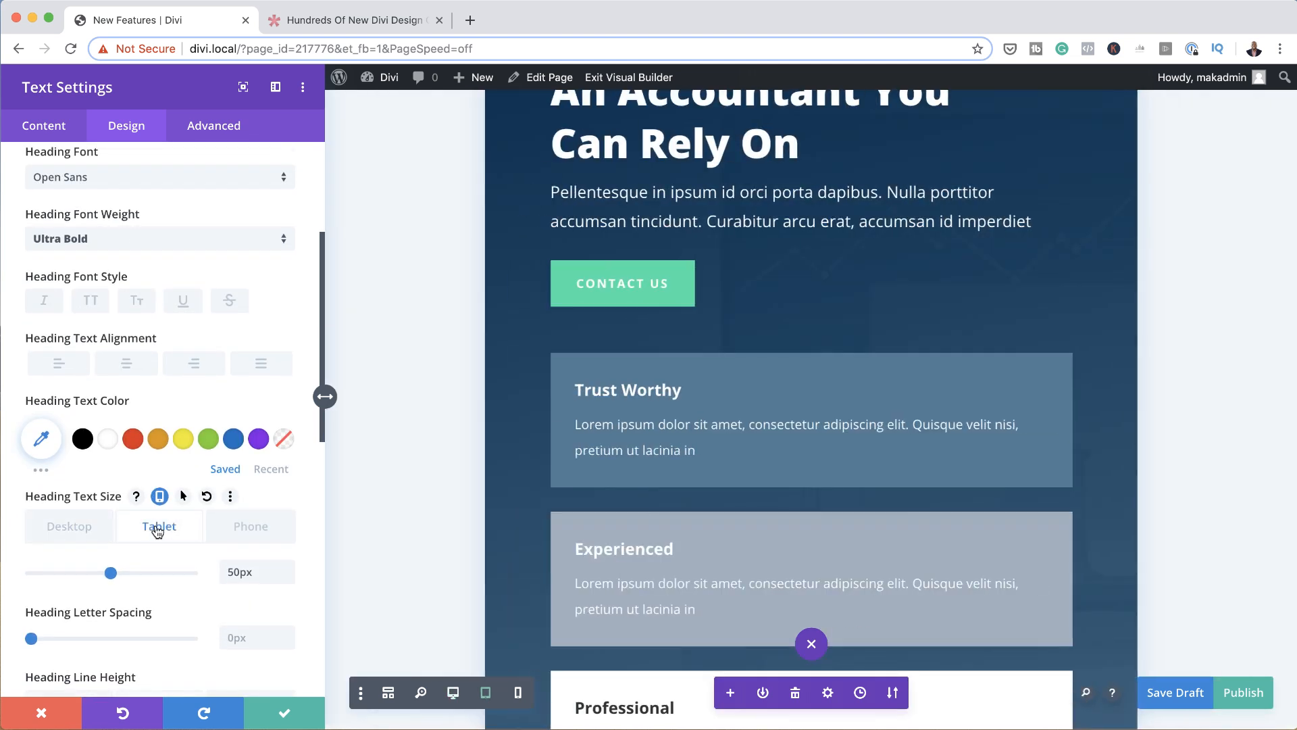
click(111, 573)
drag(106, 579, 92, 579)
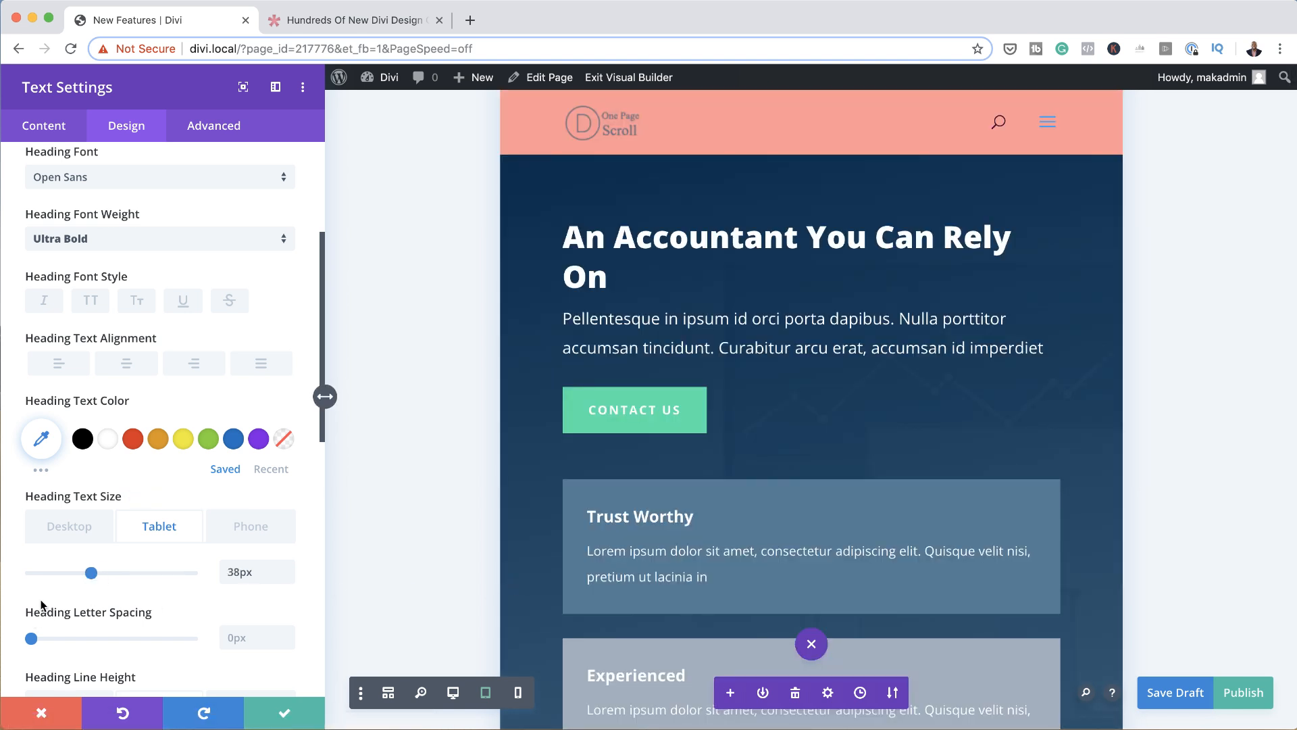
drag(92, 573, 85, 575)
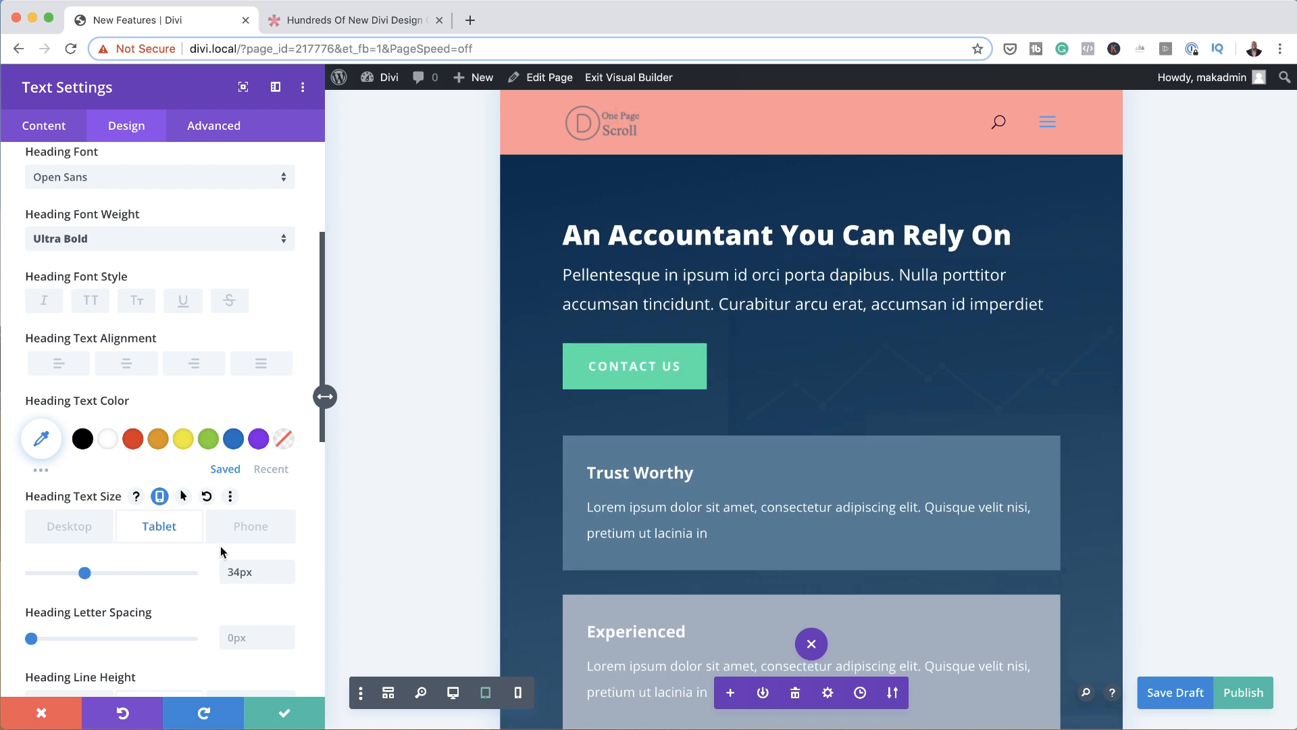
click(247, 527)
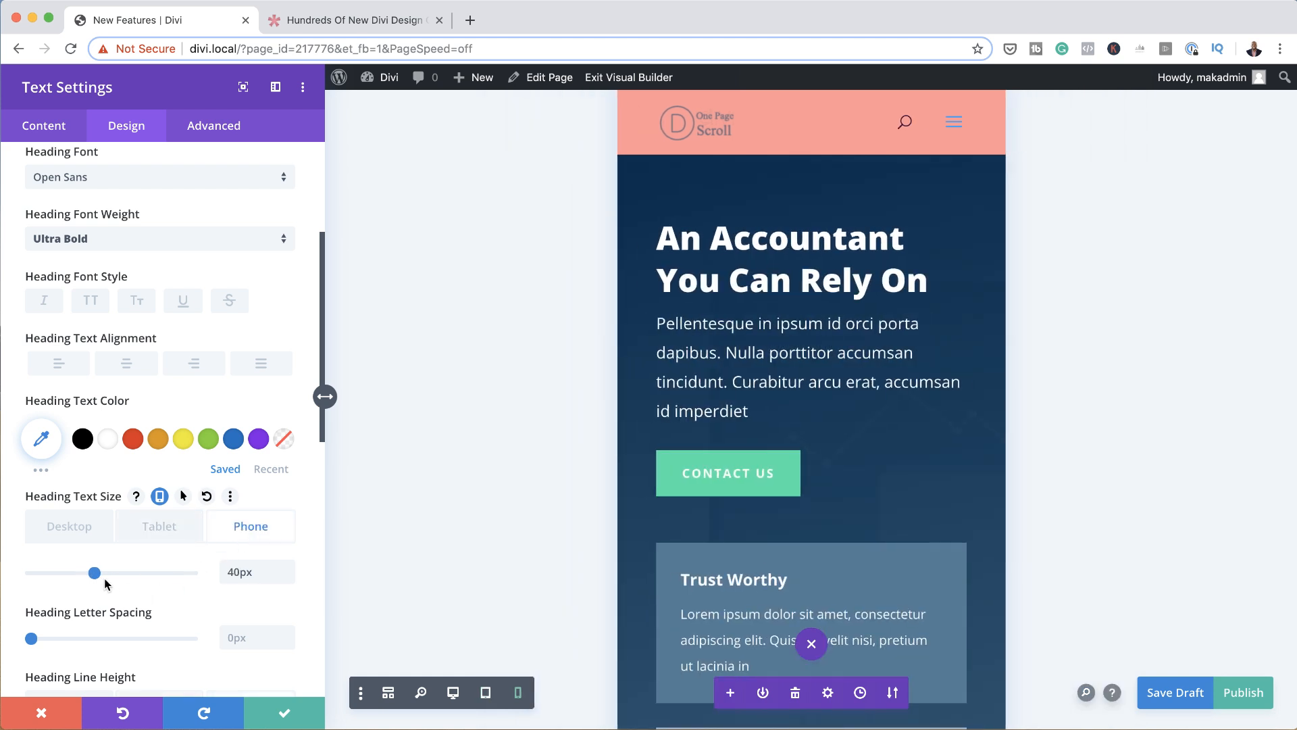
drag(96, 575, 67, 587)
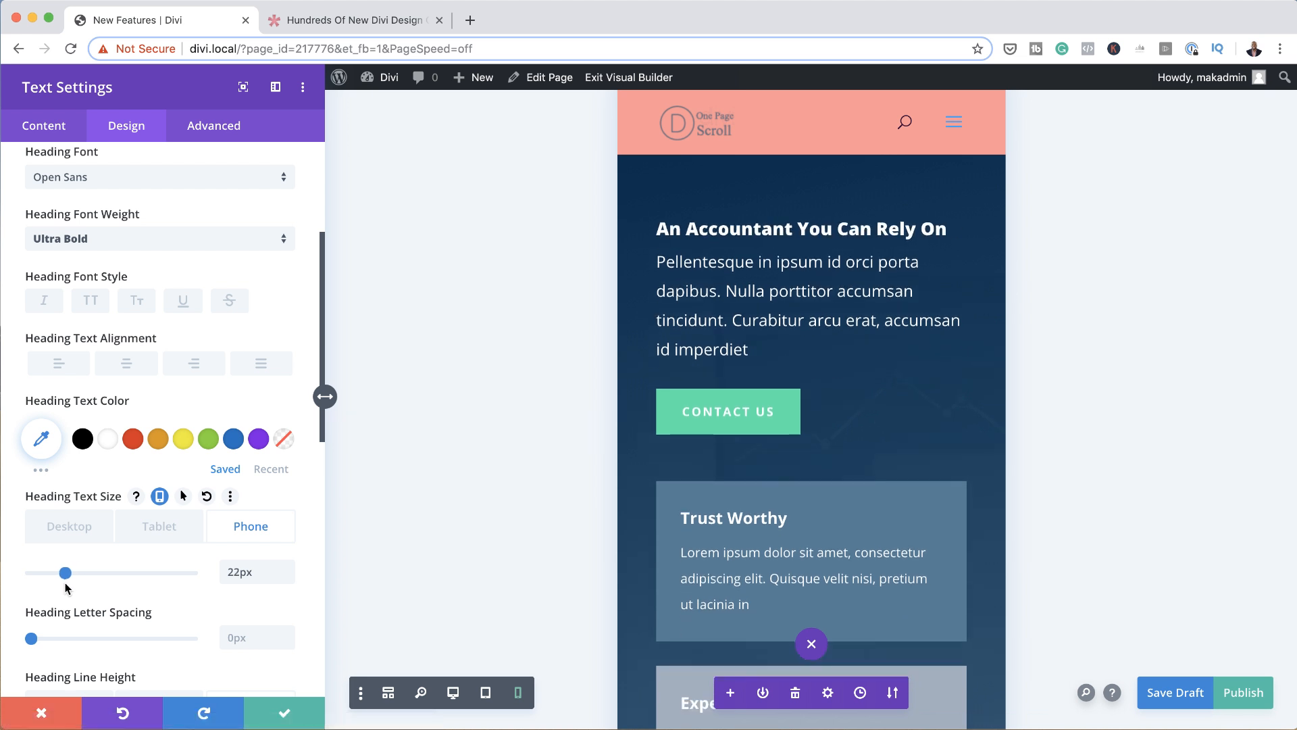
Compare the heading text size on desktop, tablet and phone, and save the Text module settings
click(94, 537)
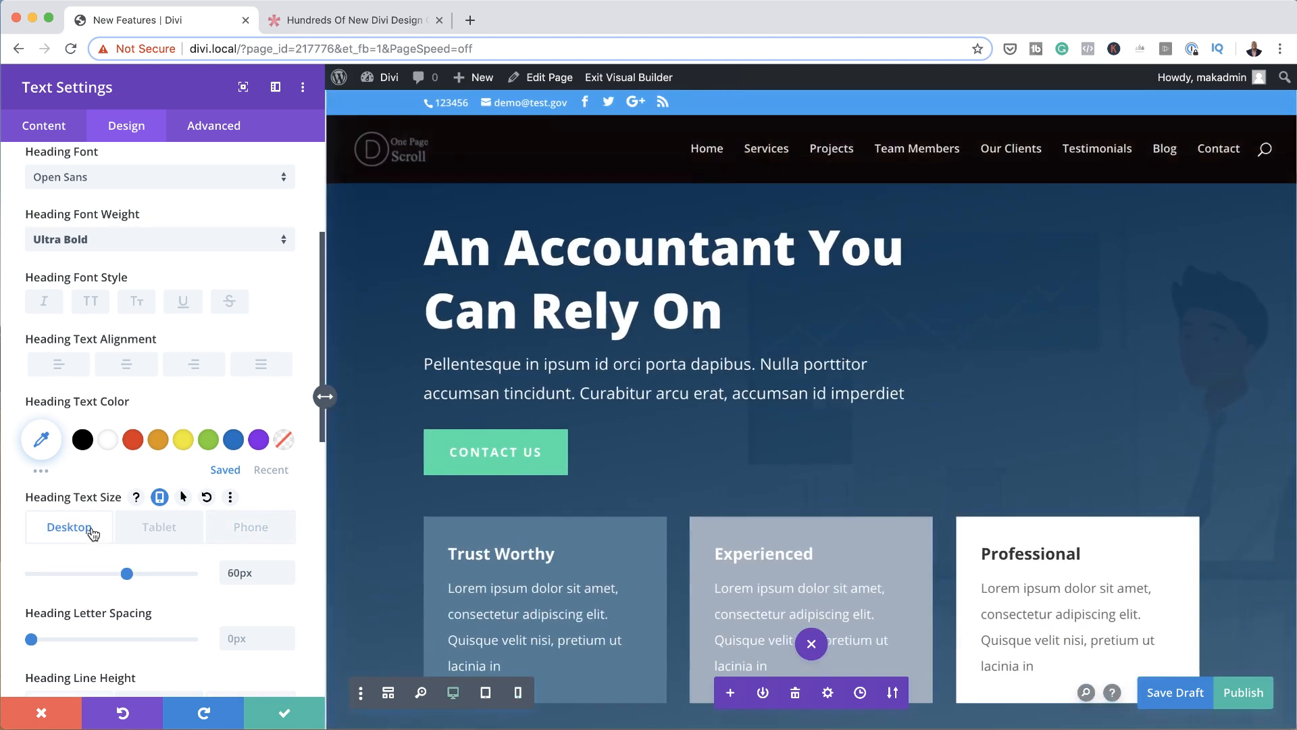
click(167, 532)
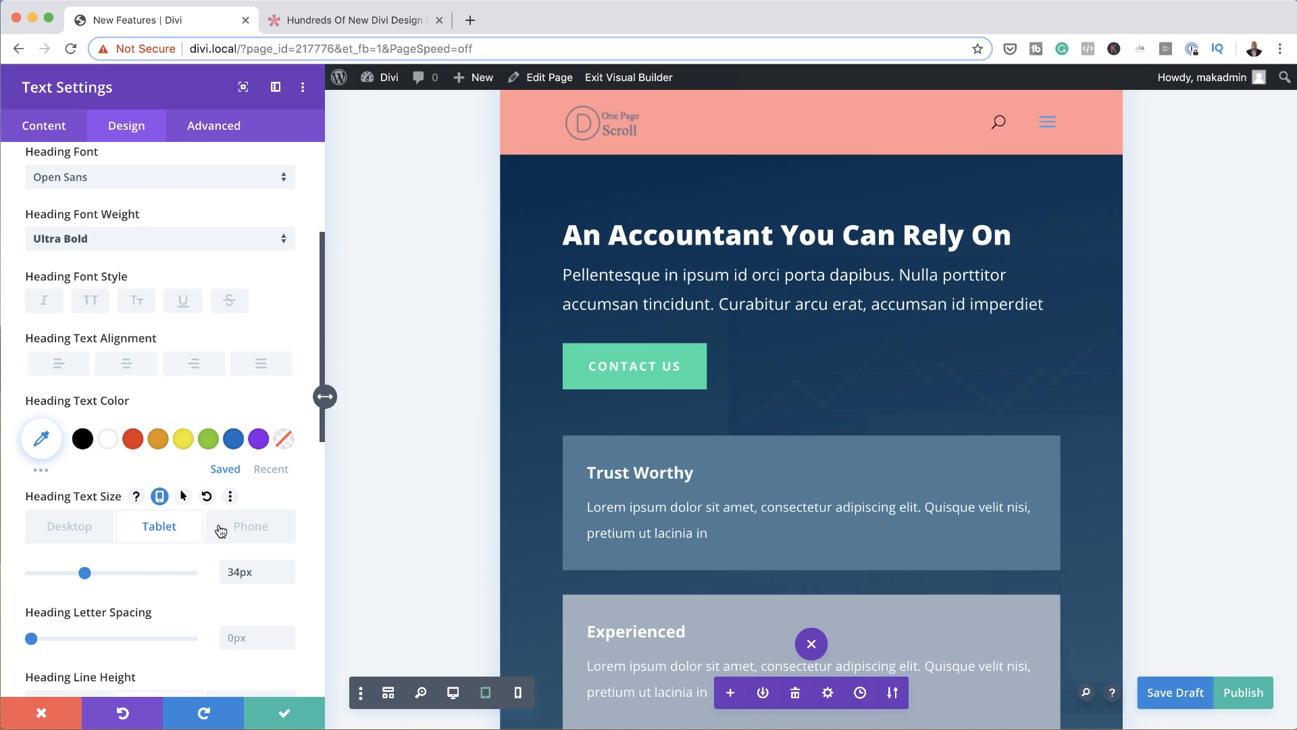
click(251, 534)
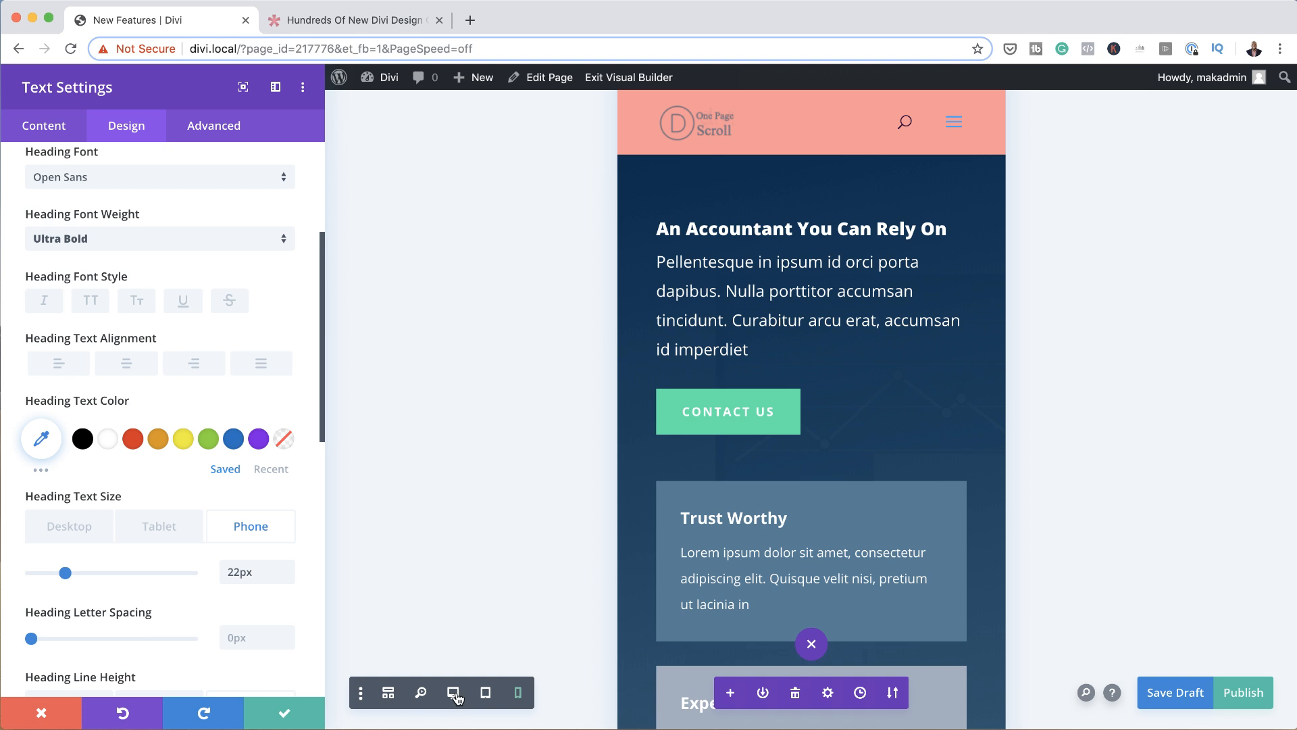
click(289, 714)
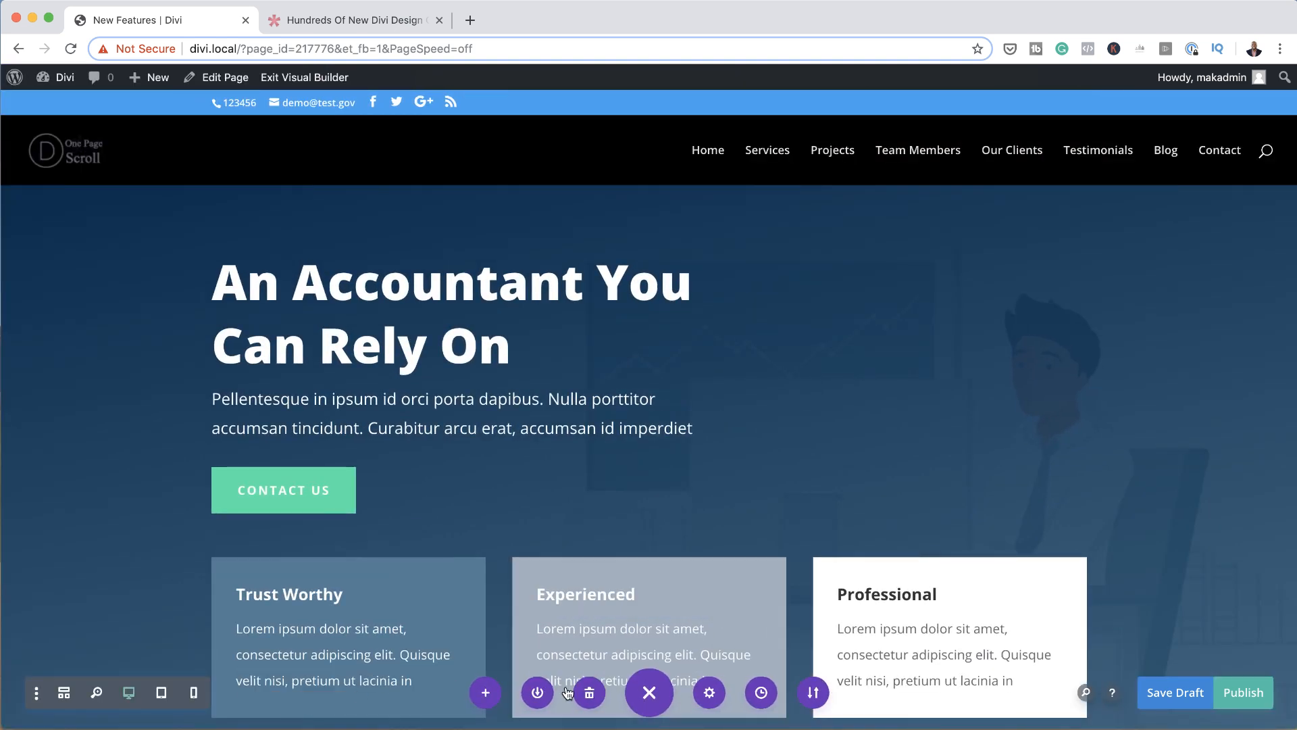
Preview the page's hero heading in the tablet and phone views
click(161, 694)
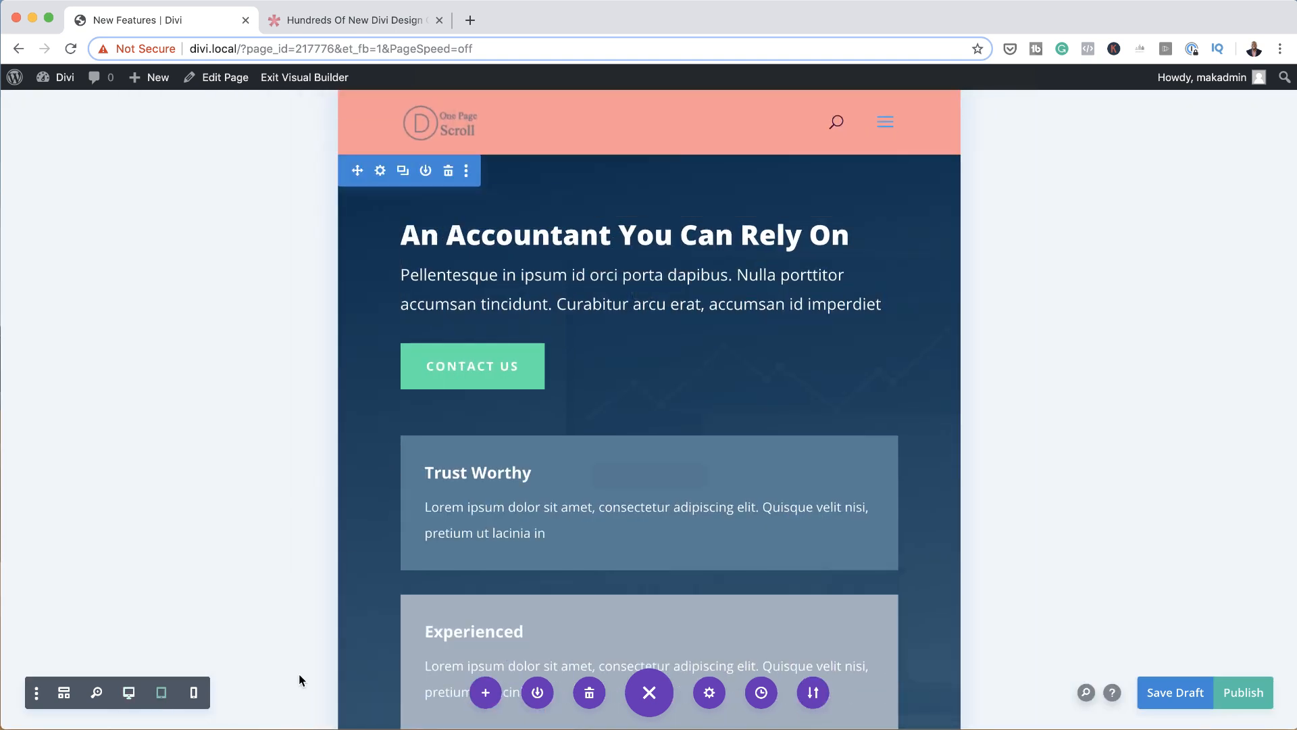
click(195, 695)
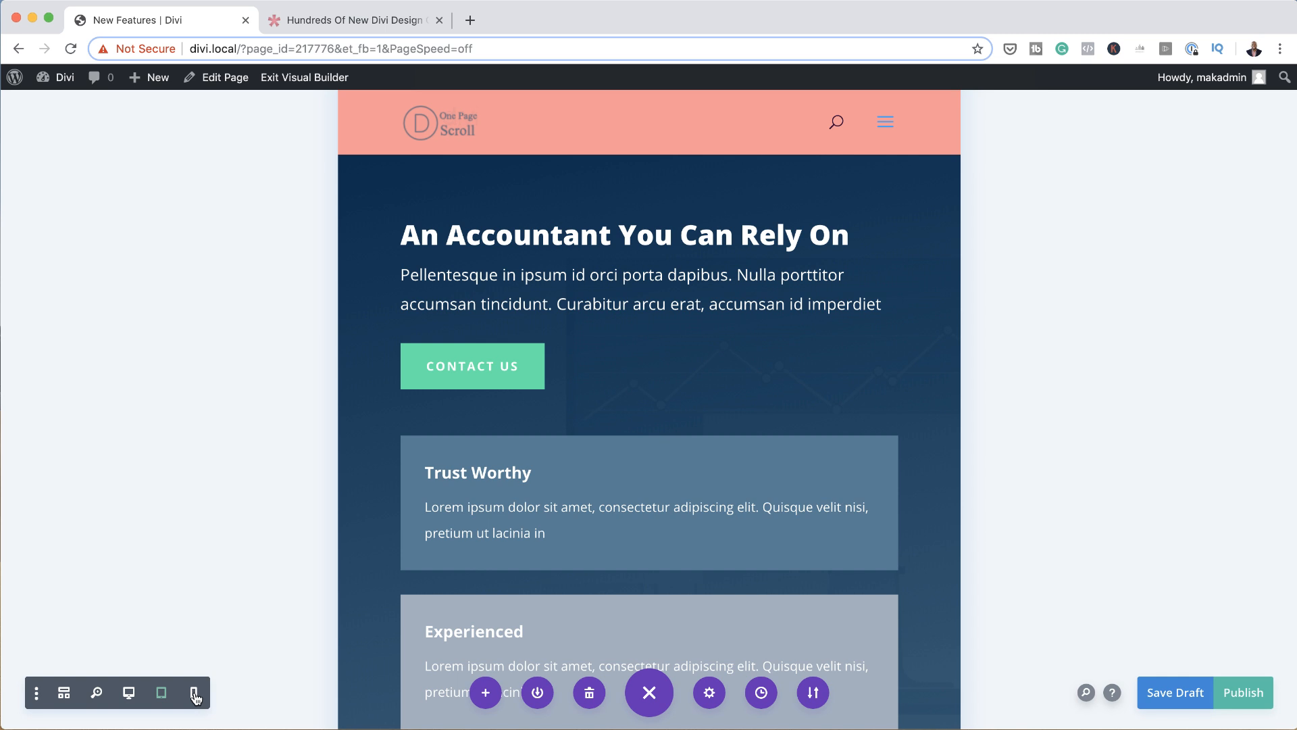
click(194, 696)
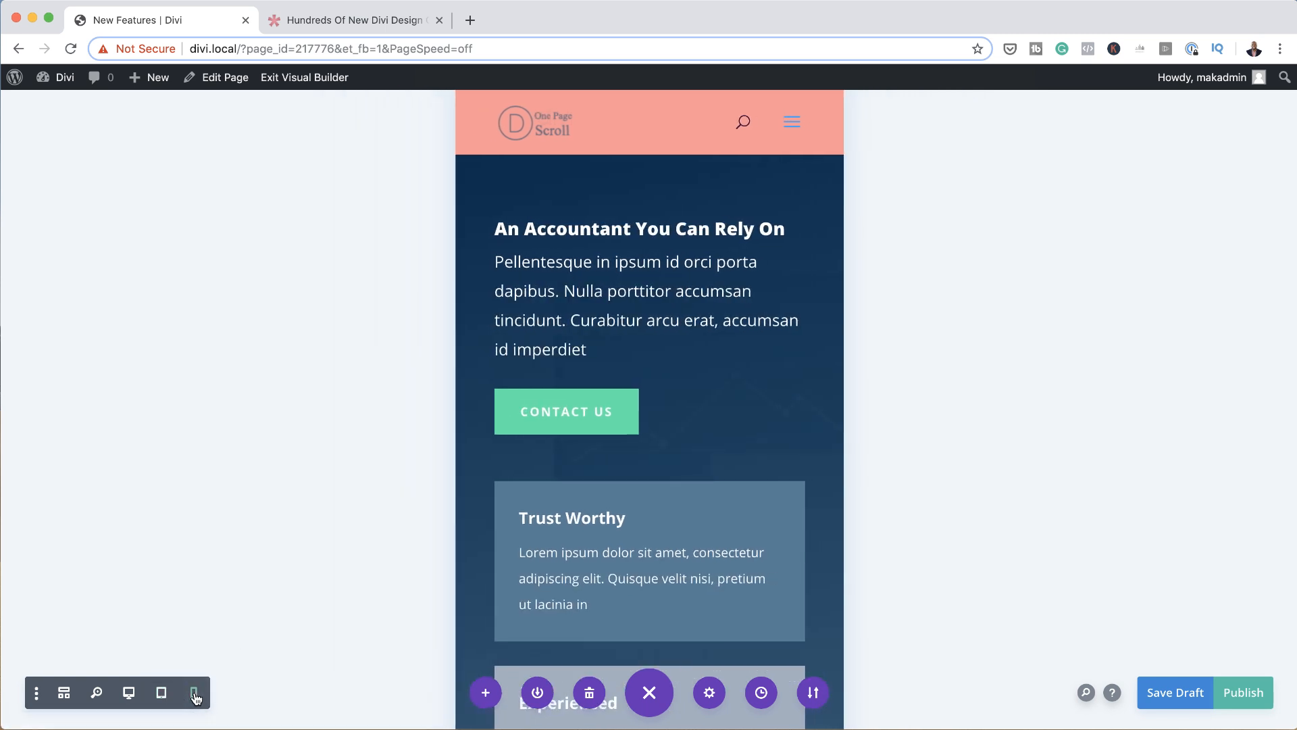
click(160, 693)
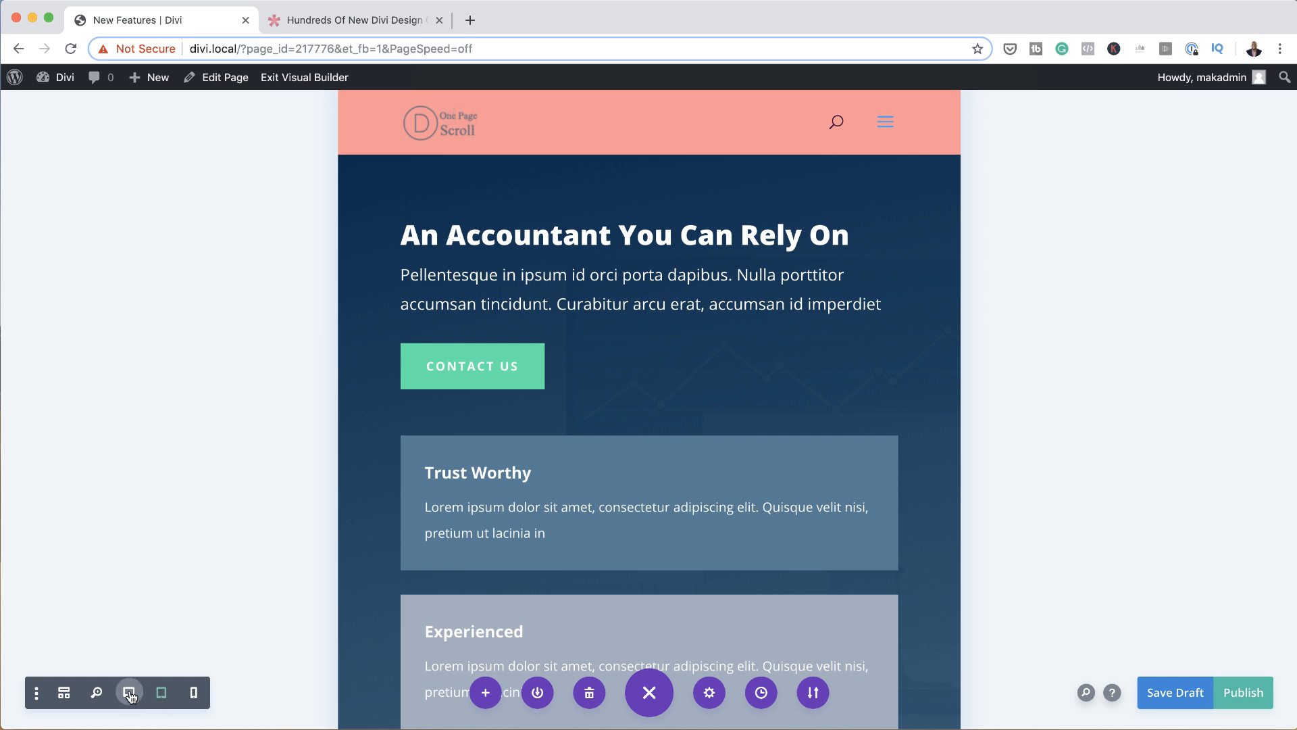
Return the page to desktop view and open the Heading Text design options of the hero heading's Text module
click(129, 693)
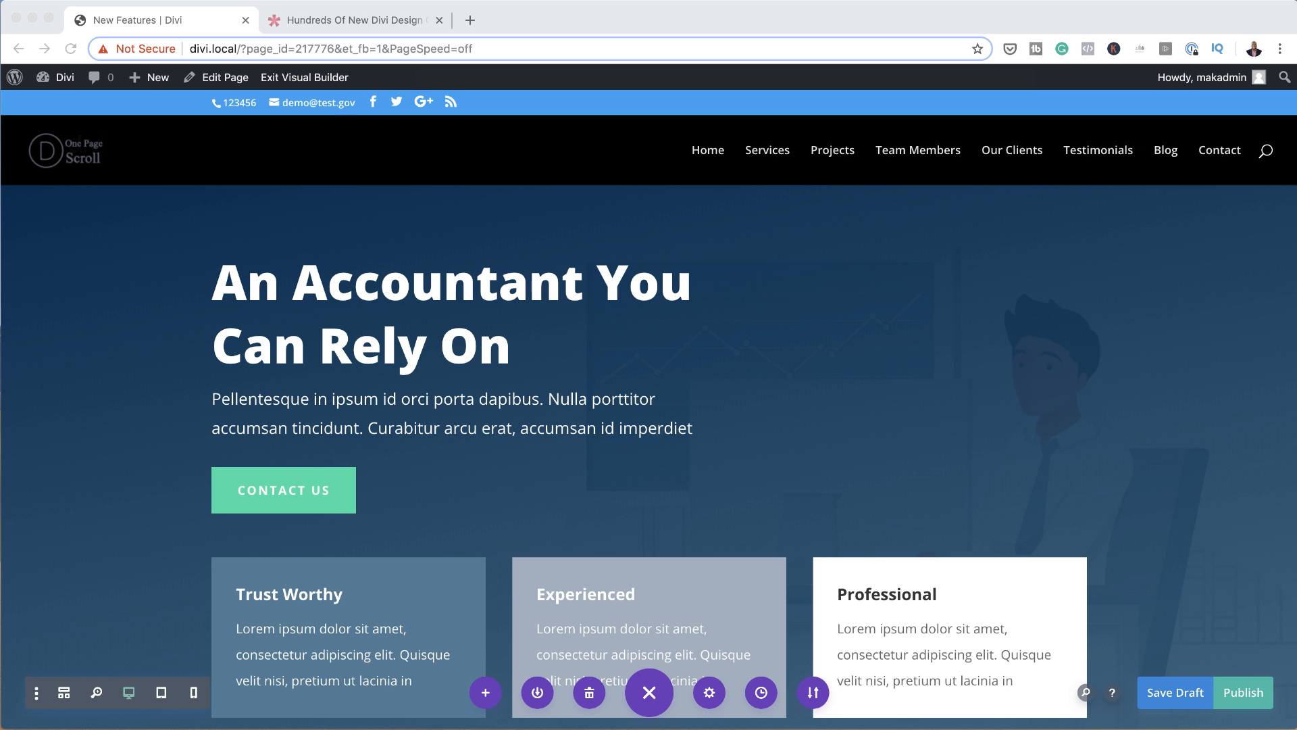
click(568, 327)
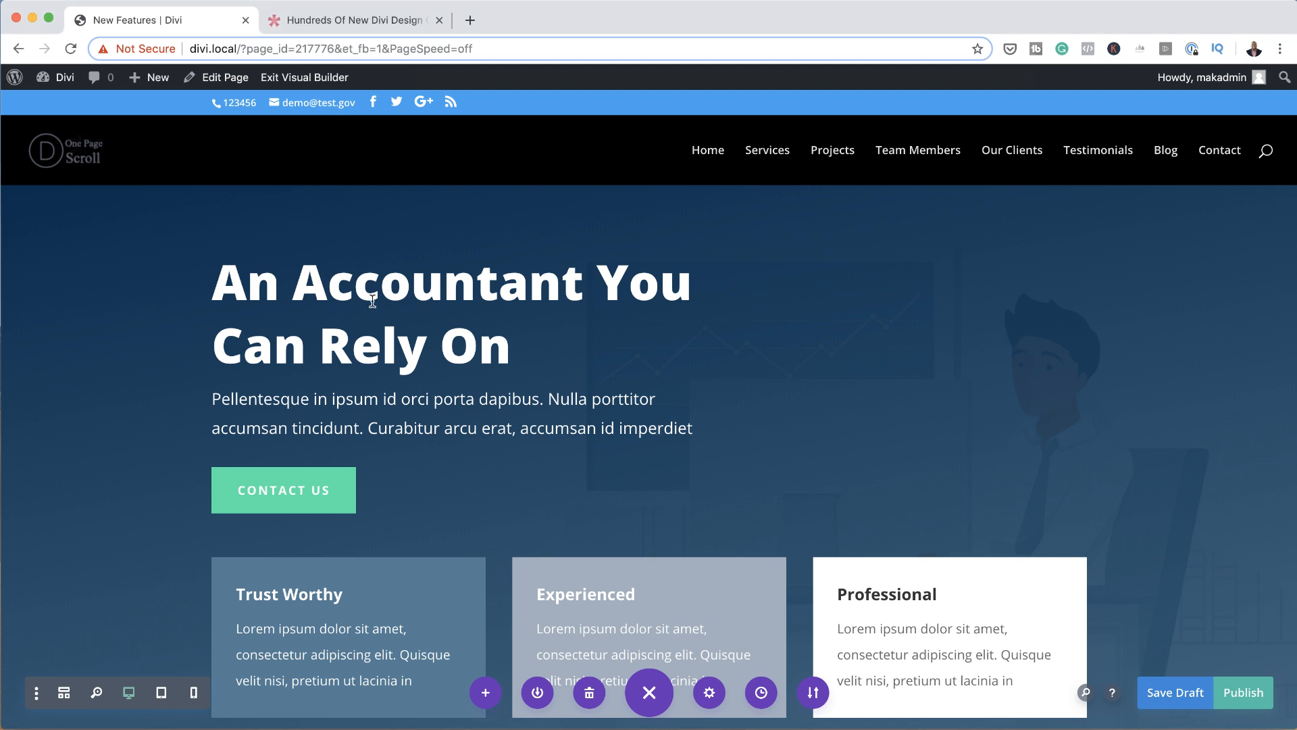
click(425, 290)
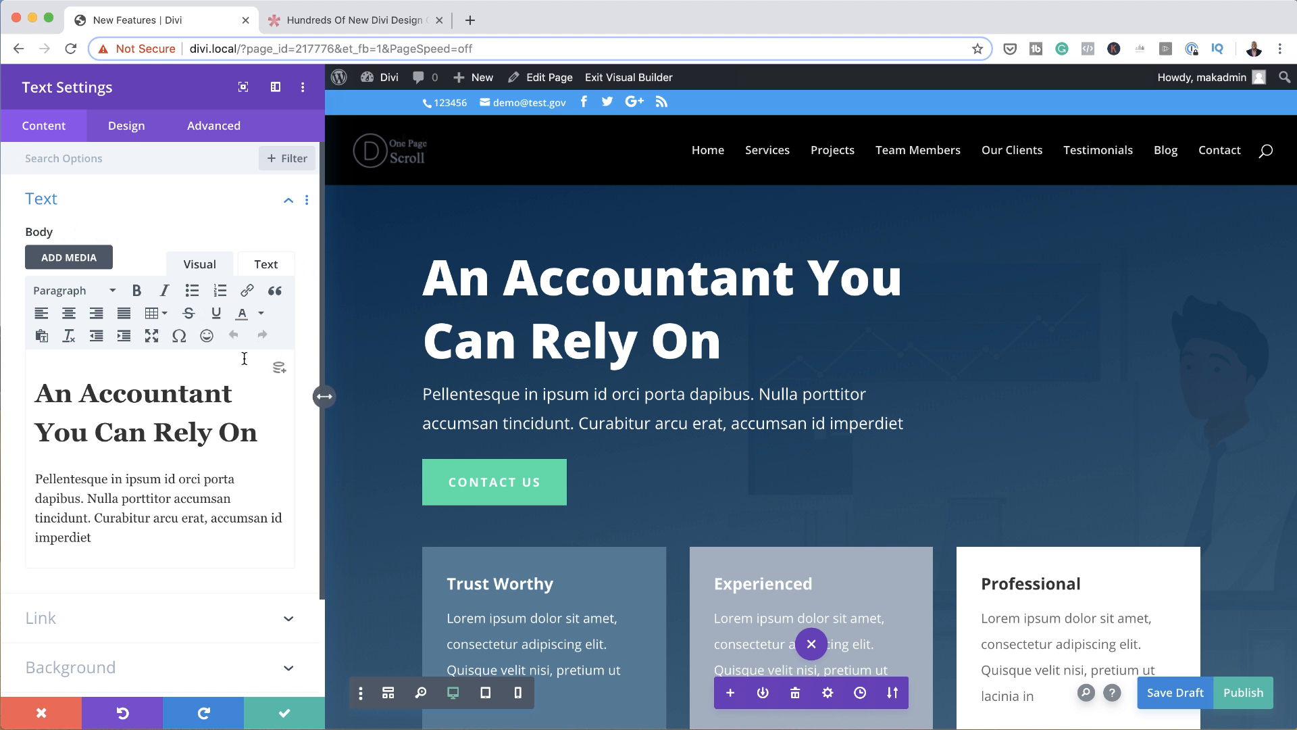
click(142, 124)
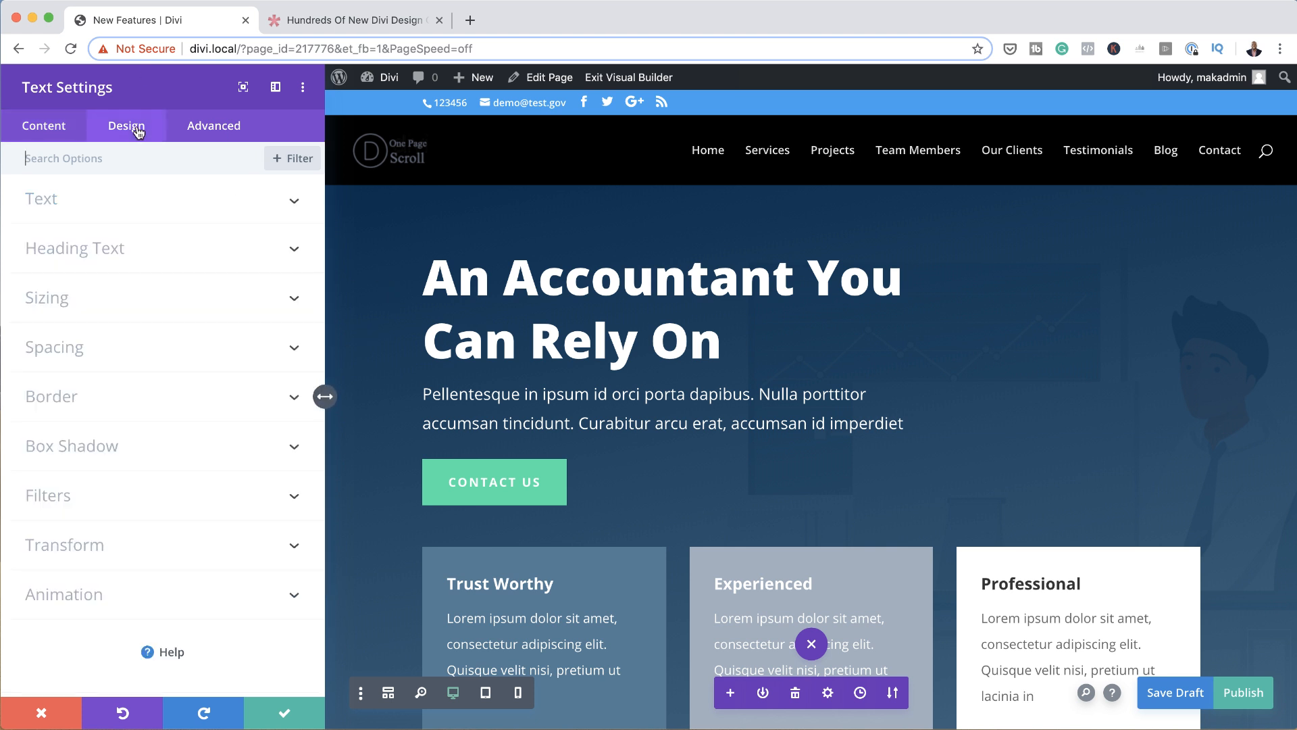
click(93, 256)
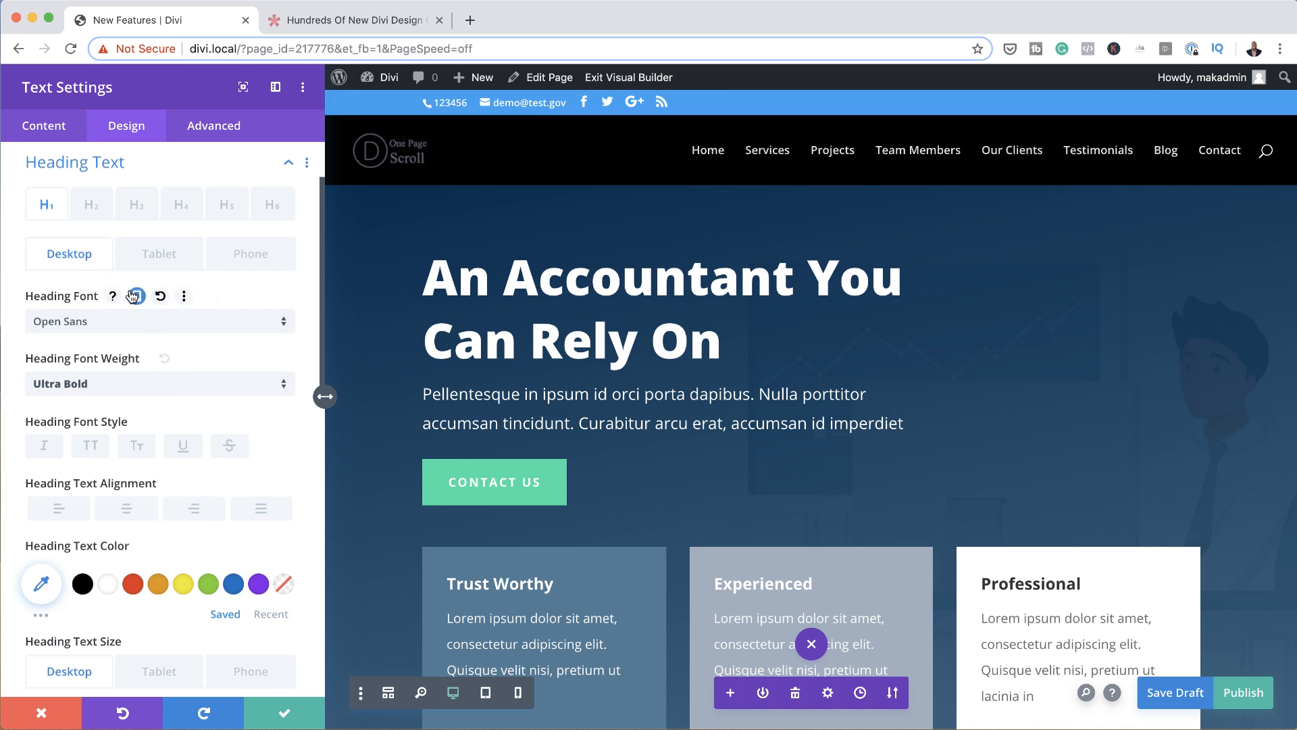
Check the H1 heading text size for tablet and phone
click(135, 296)
scroll(209, 317, down, 5)
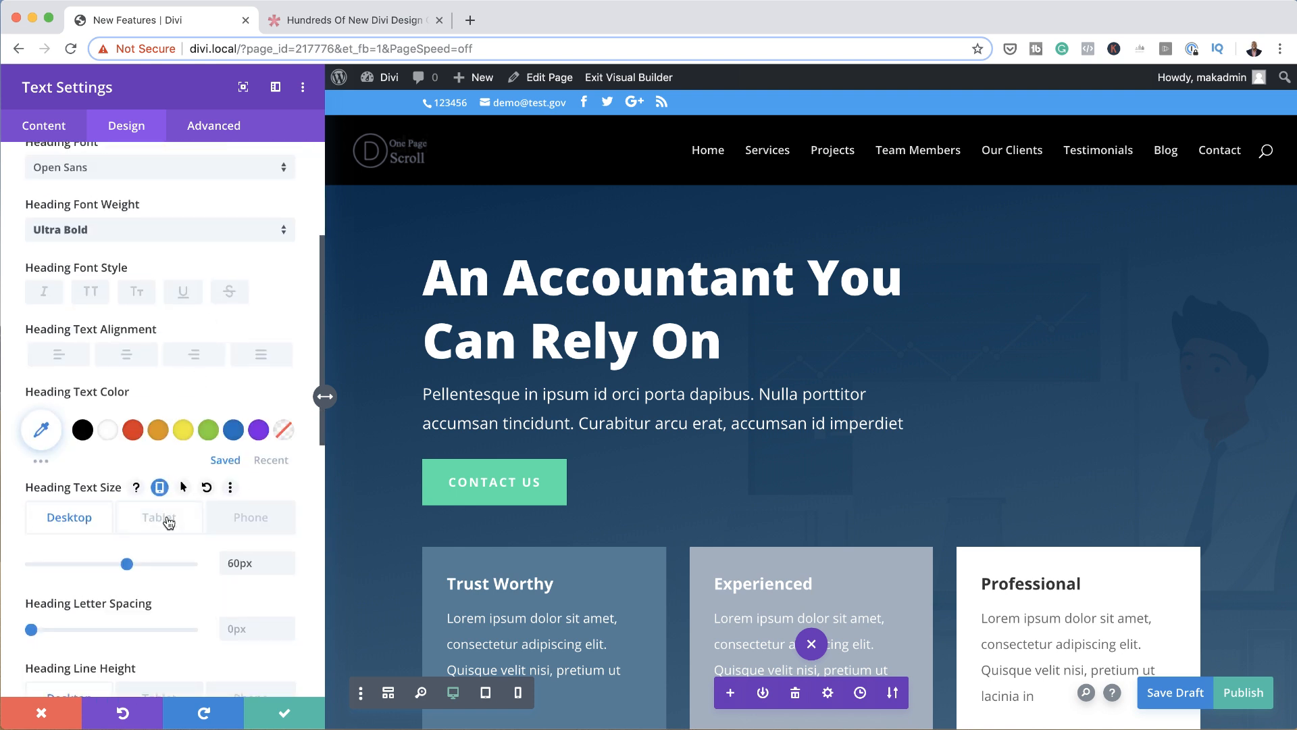
click(167, 519)
click(250, 517)
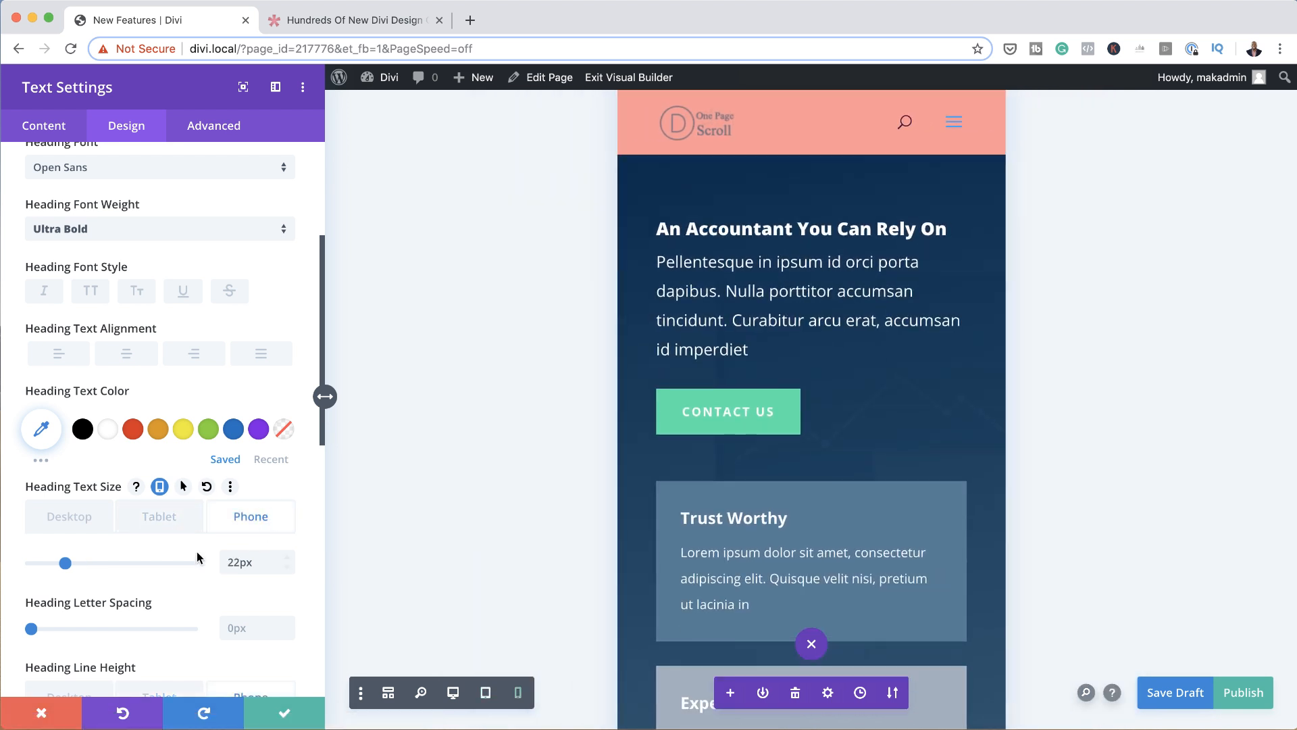
Try right and center alignment on the H1 heading in the phone view and preview the centered heading on tablet
scroll(189, 549, down, 2)
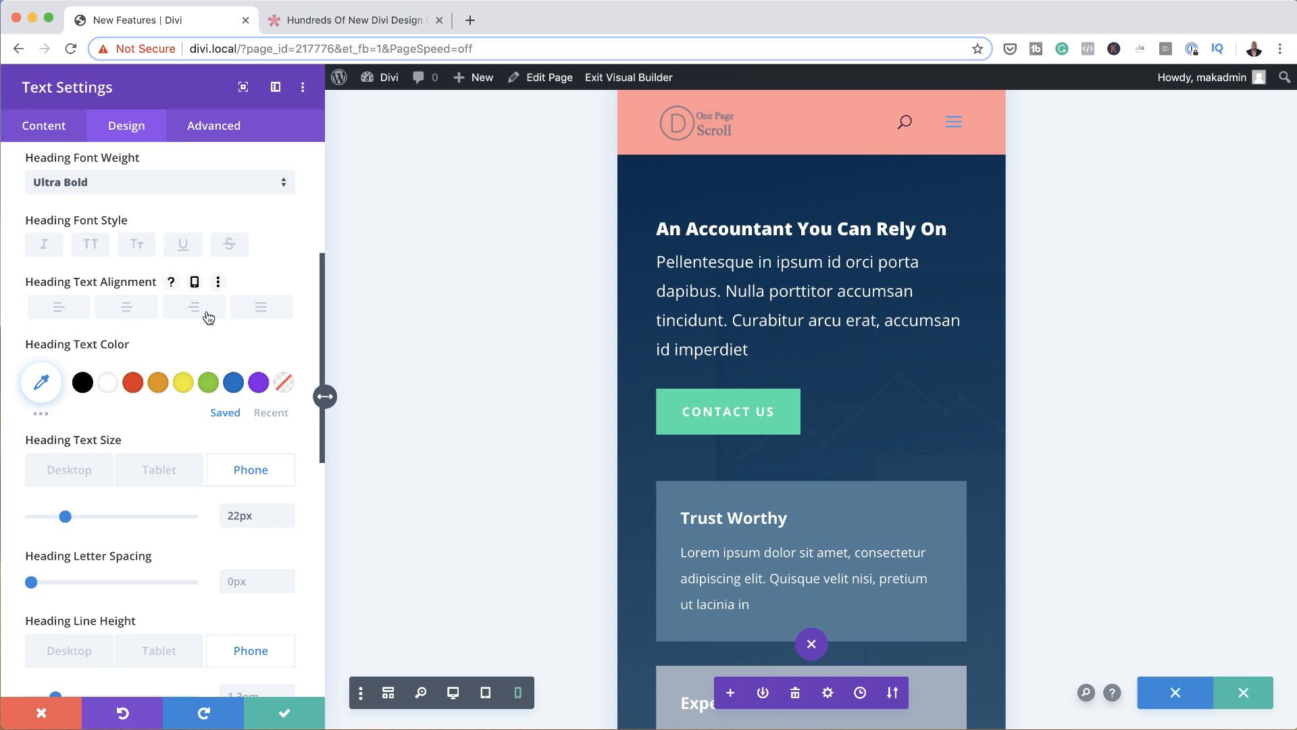
click(208, 315)
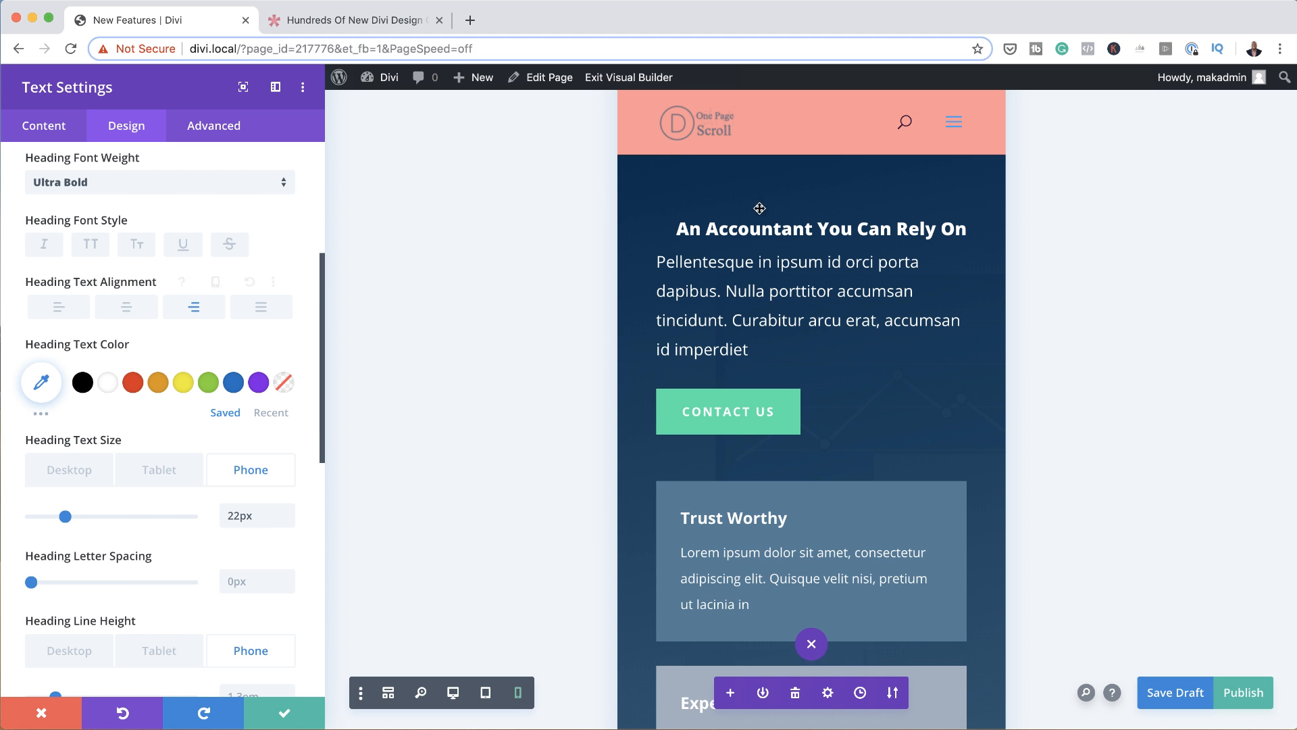
click(127, 317)
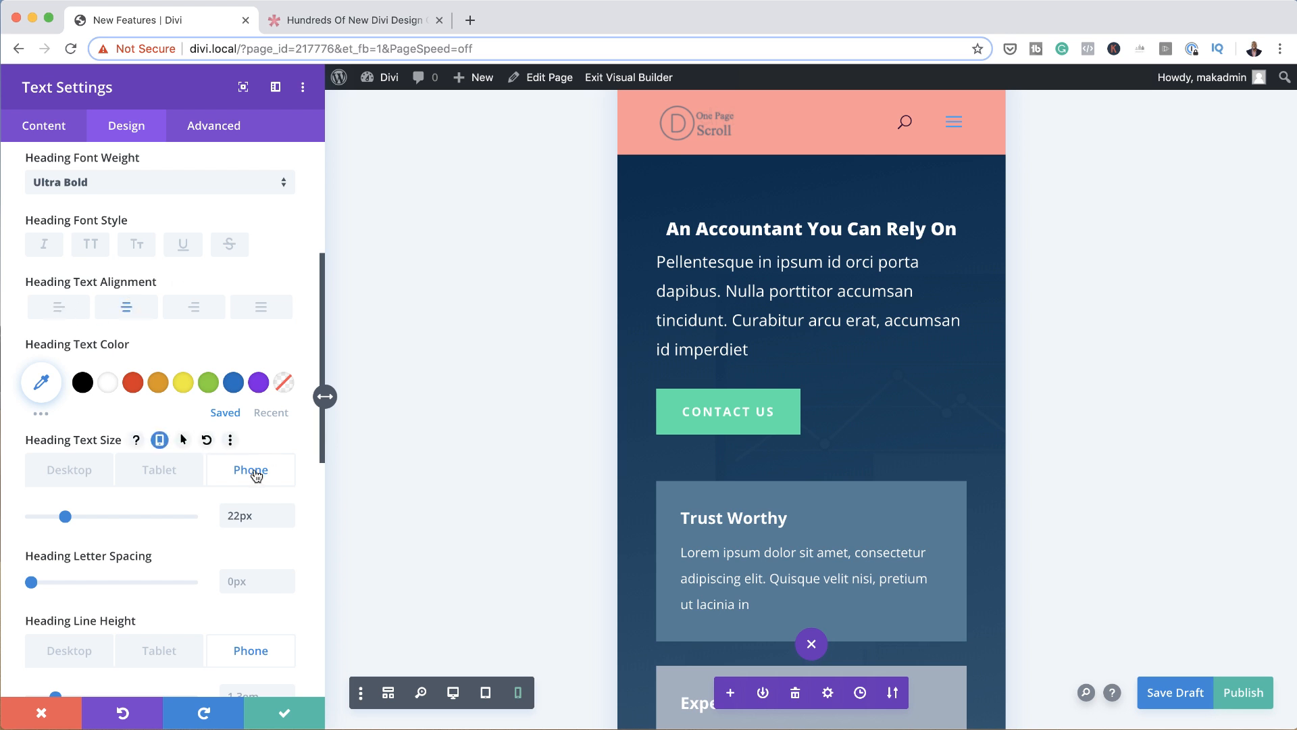
click(162, 478)
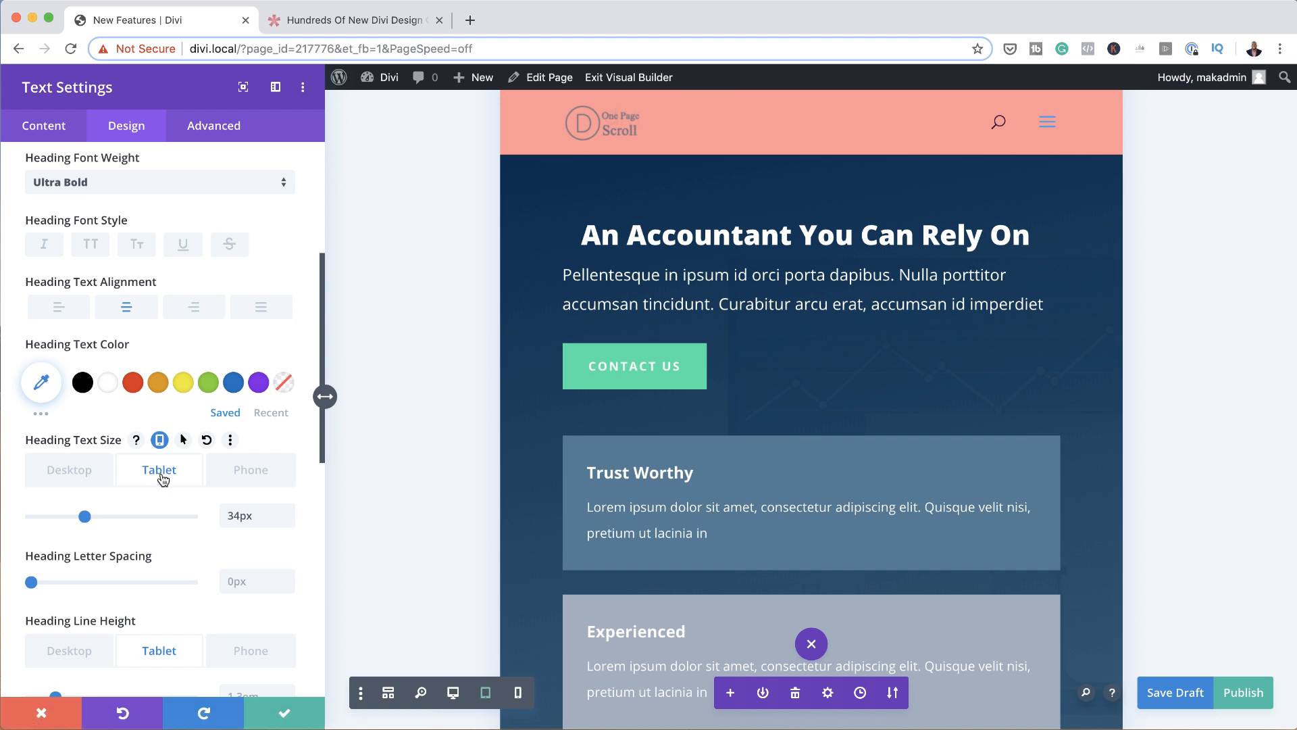
Right-align the H1 heading and preview it in the desktop view
scroll(162, 478, down, 2)
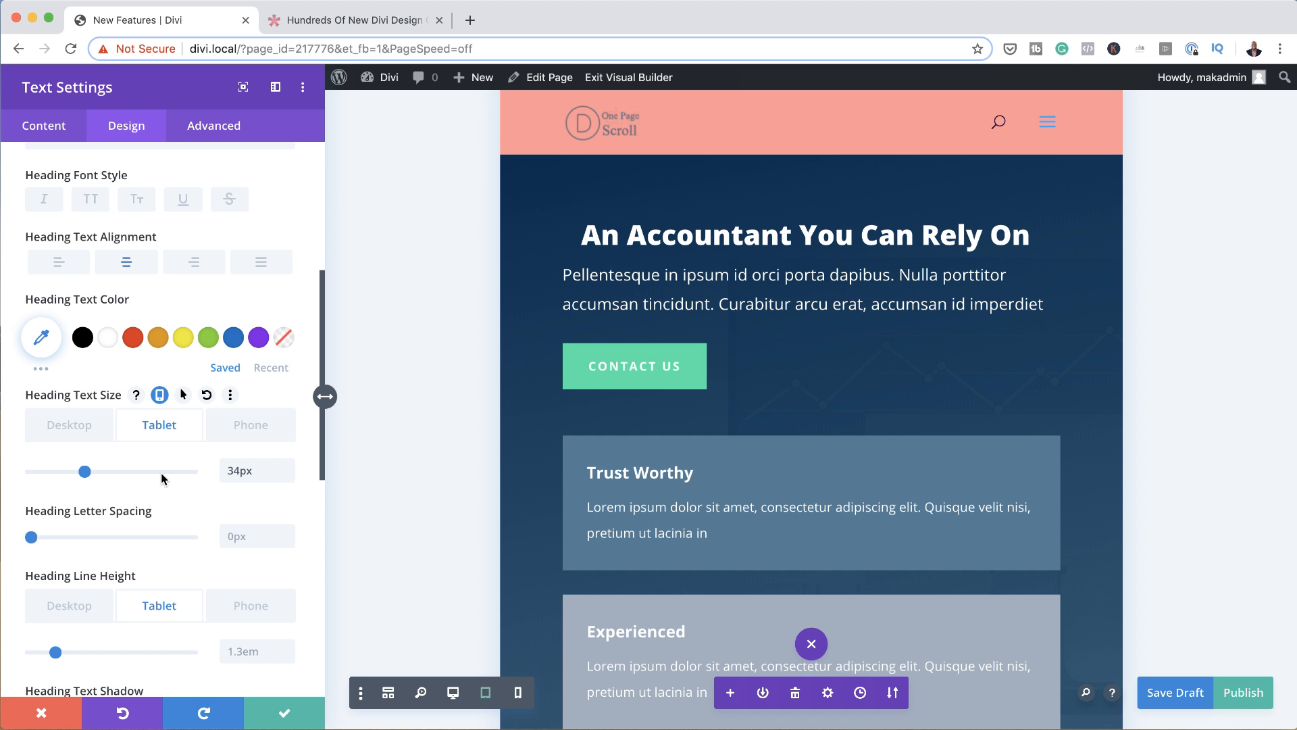
scroll(161, 472, down, 10)
scroll(161, 473, up, 10)
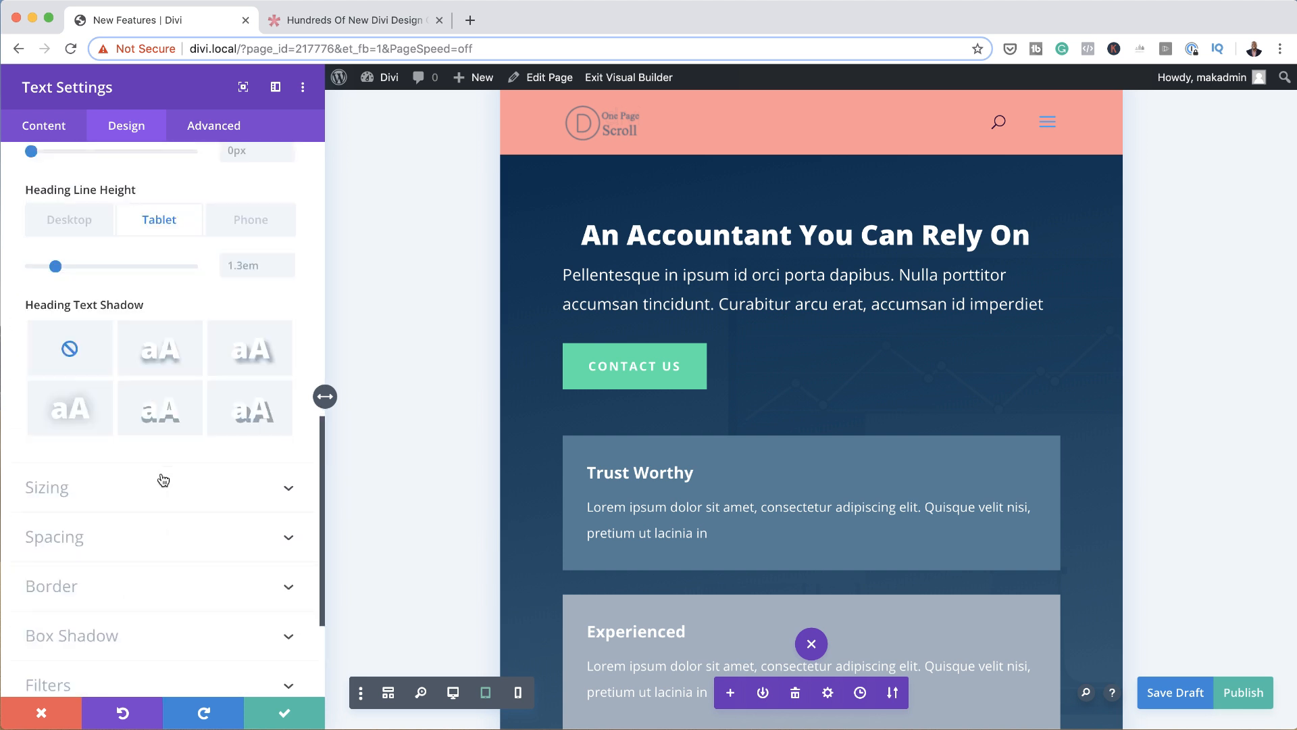
scroll(161, 472, up, 5)
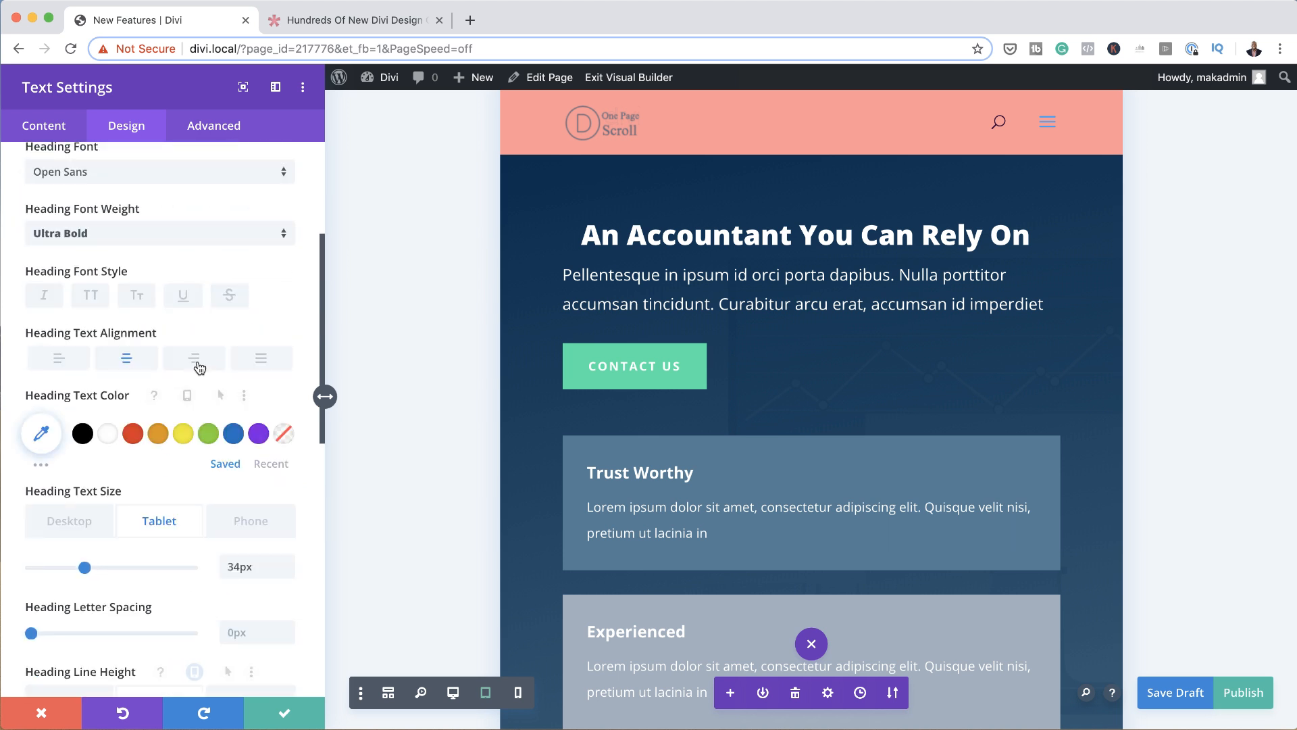
click(195, 361)
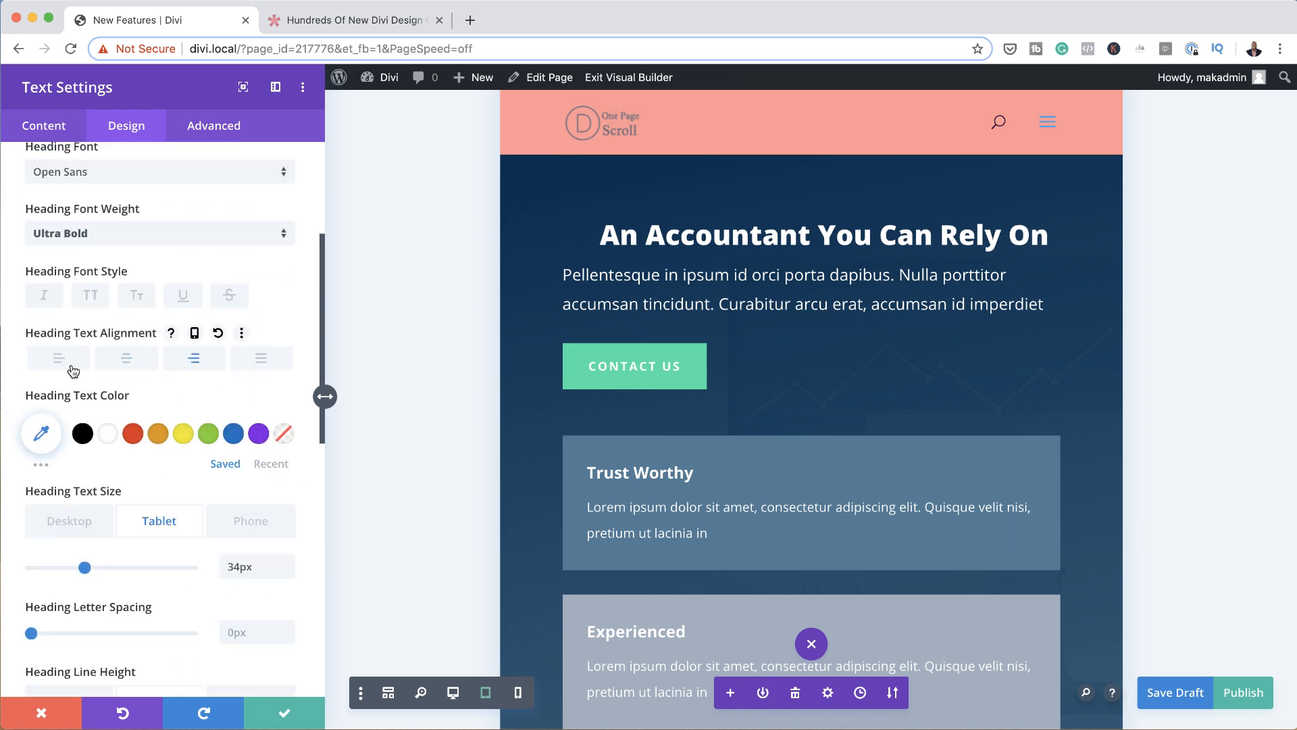
click(90, 521)
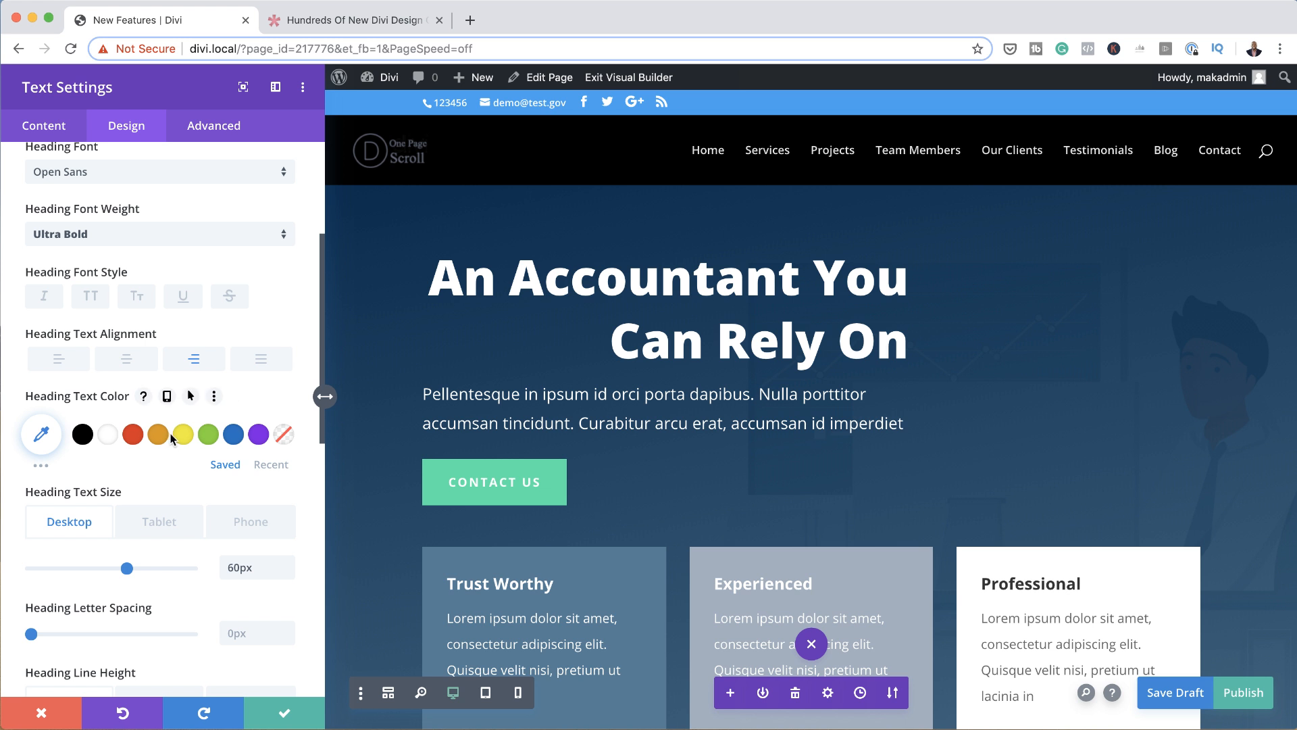
Look over the Heading Text options for font, weight, style, alignment, color and size to see which offer responsive values
scroll(204, 380, up, 3)
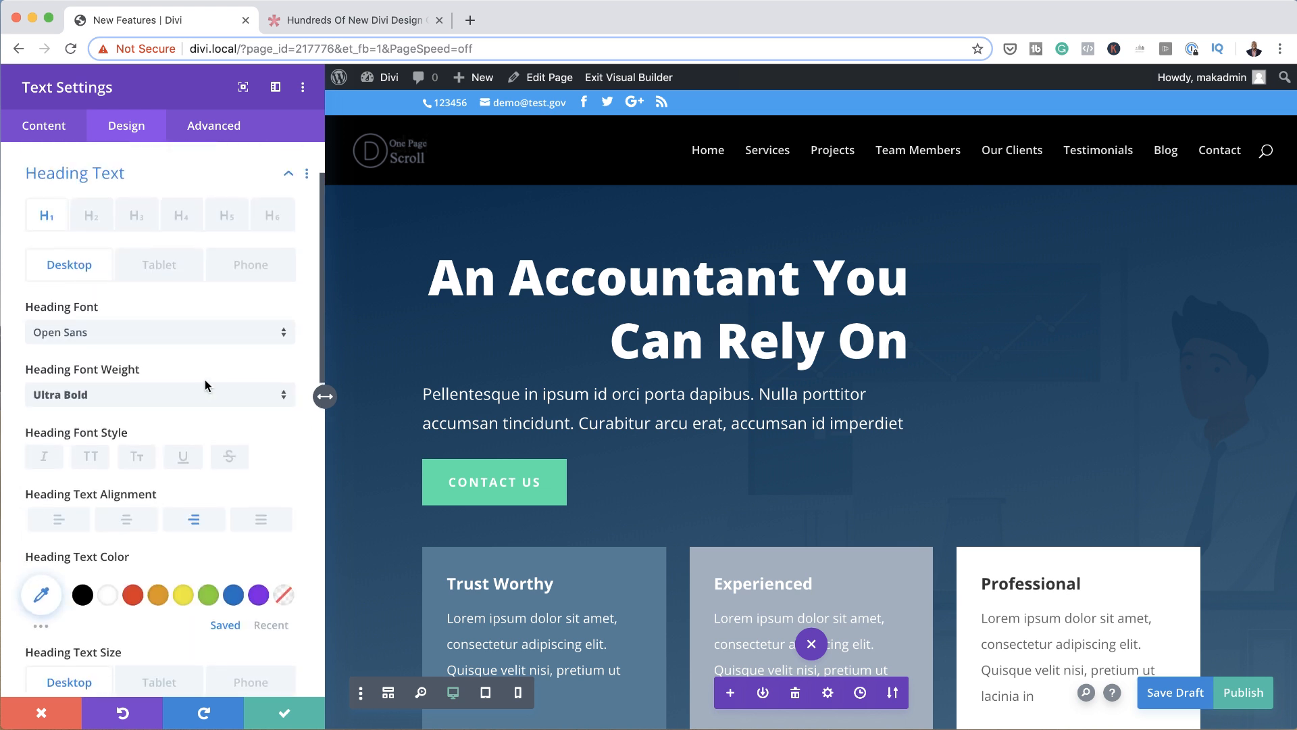
scroll(205, 379, up, 1)
scroll(205, 380, down, 1)
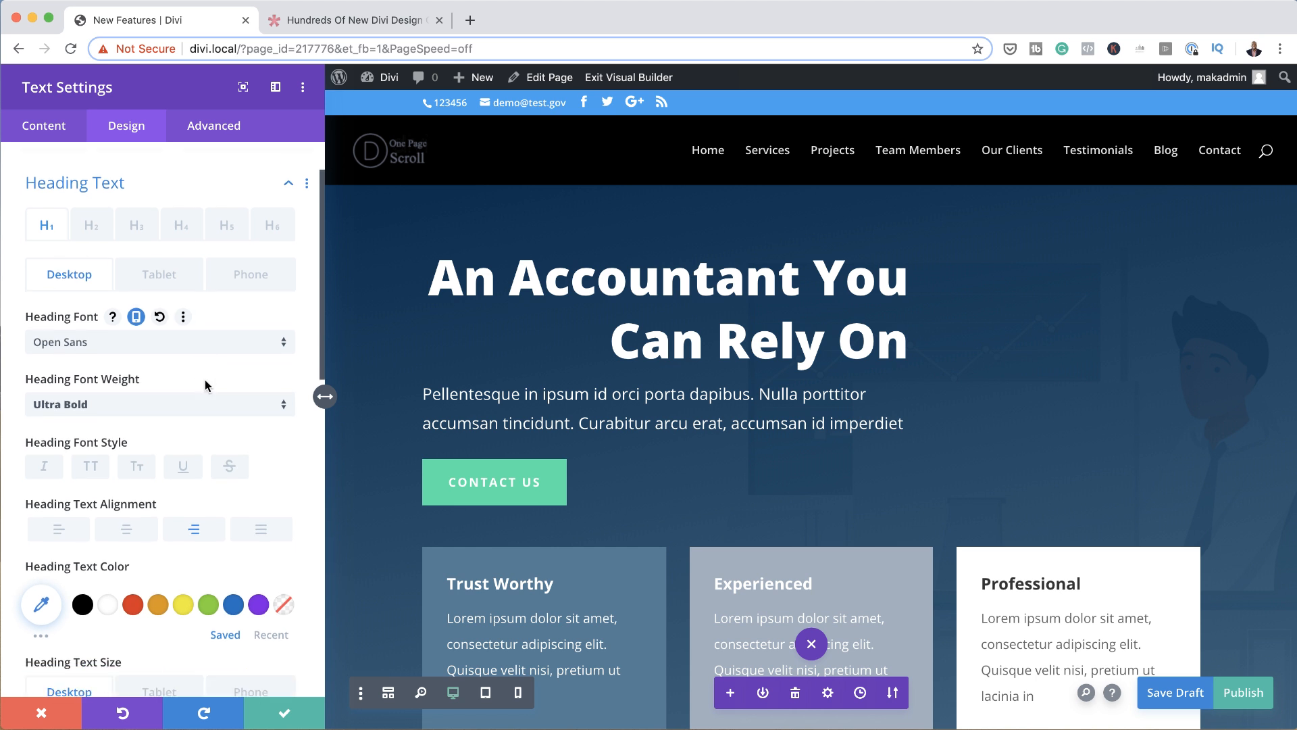
scroll(207, 386, down, 1)
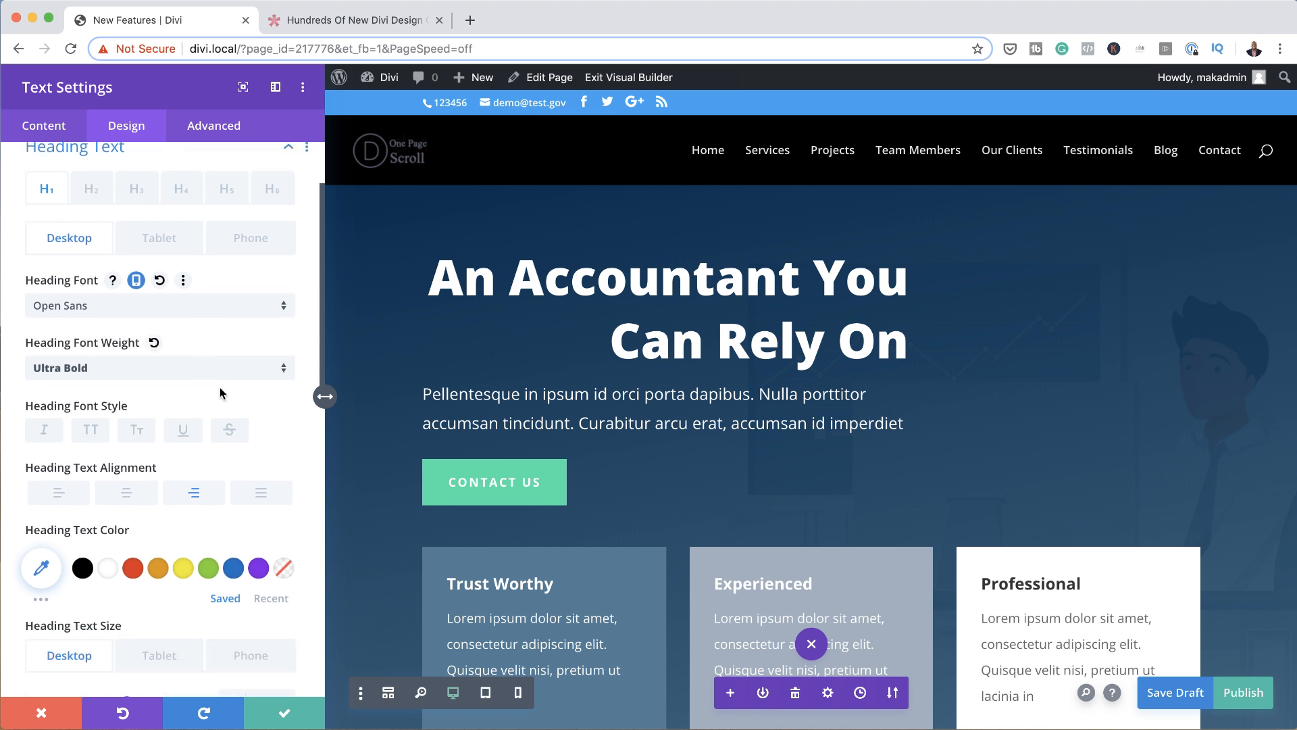
scroll(223, 394, up, 2)
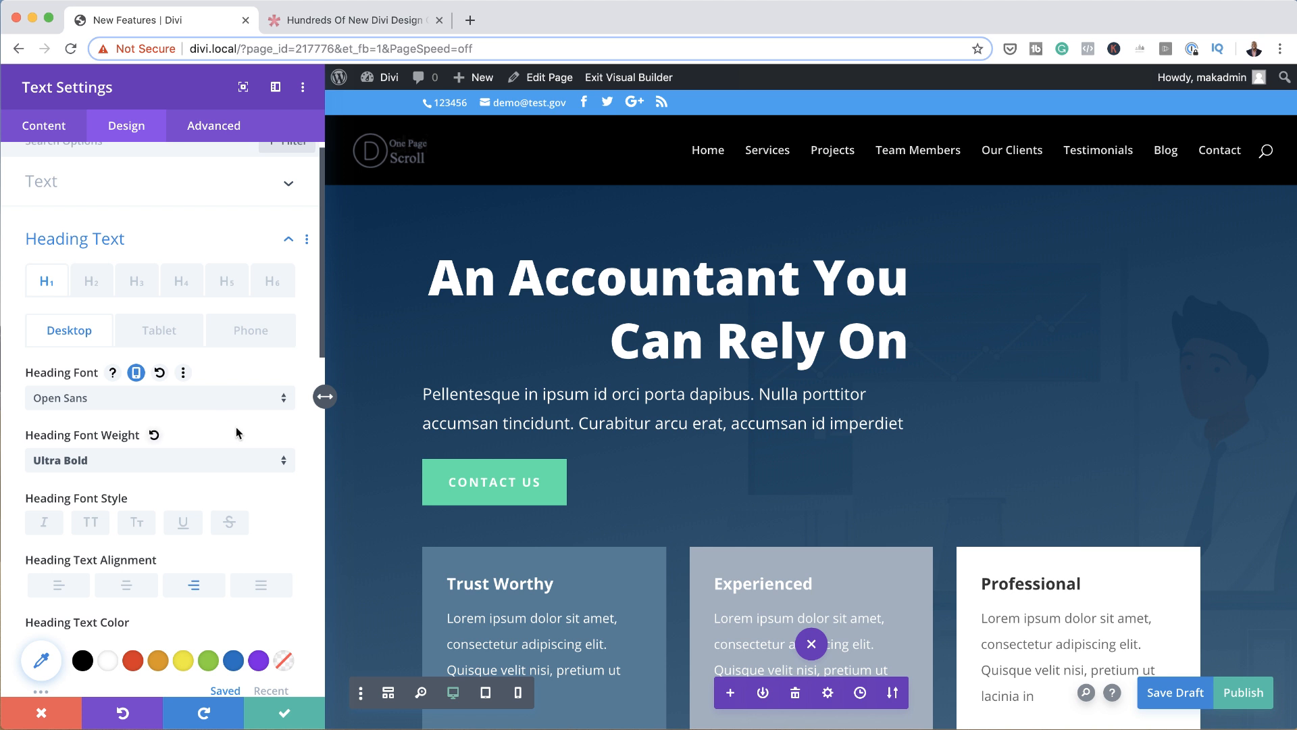
scroll(237, 432, down, 1)
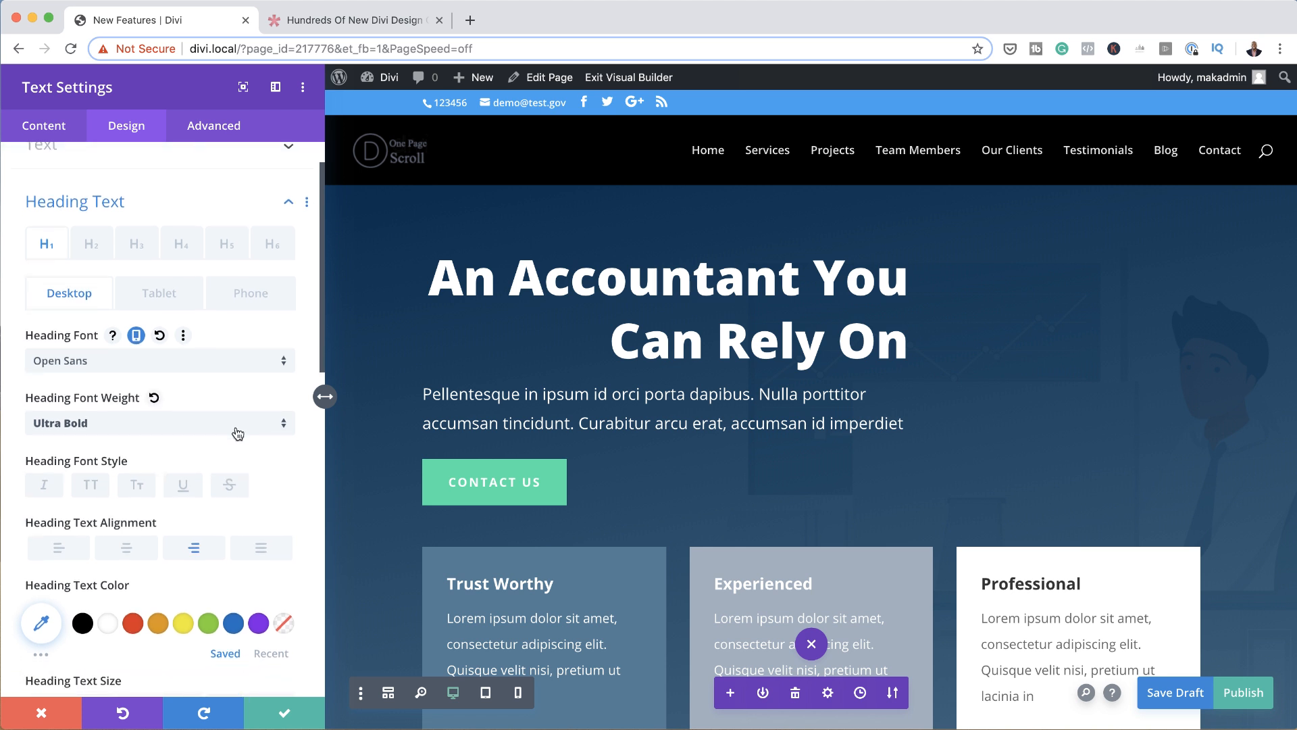
scroll(238, 433, down, 2)
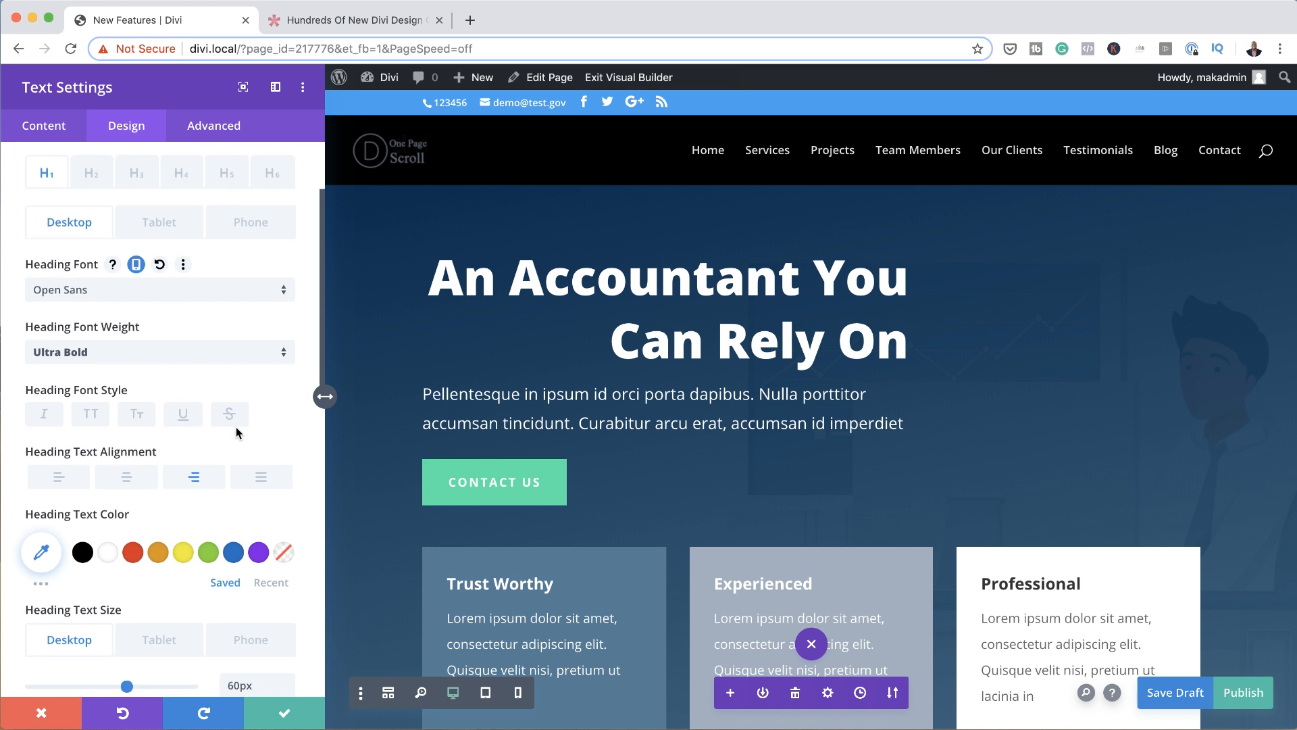
scroll(236, 427, down, 1)
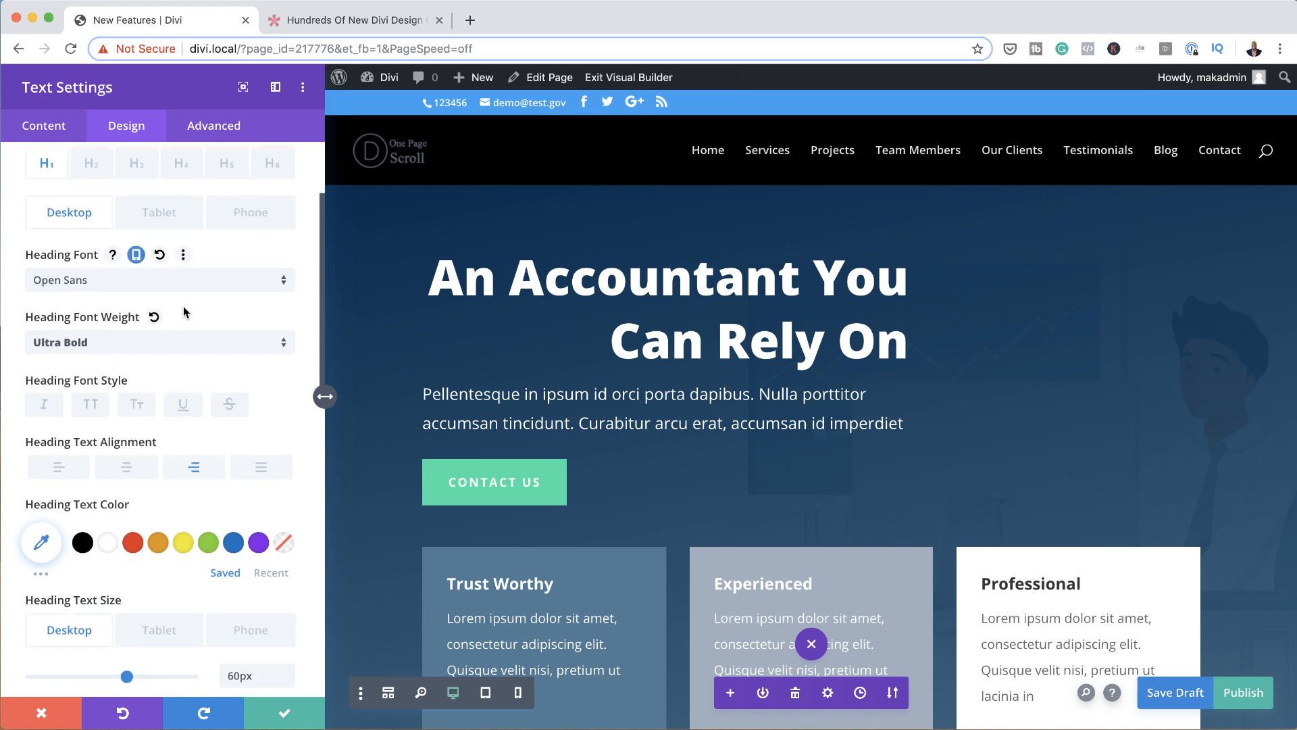
scroll(139, 265, down, 1)
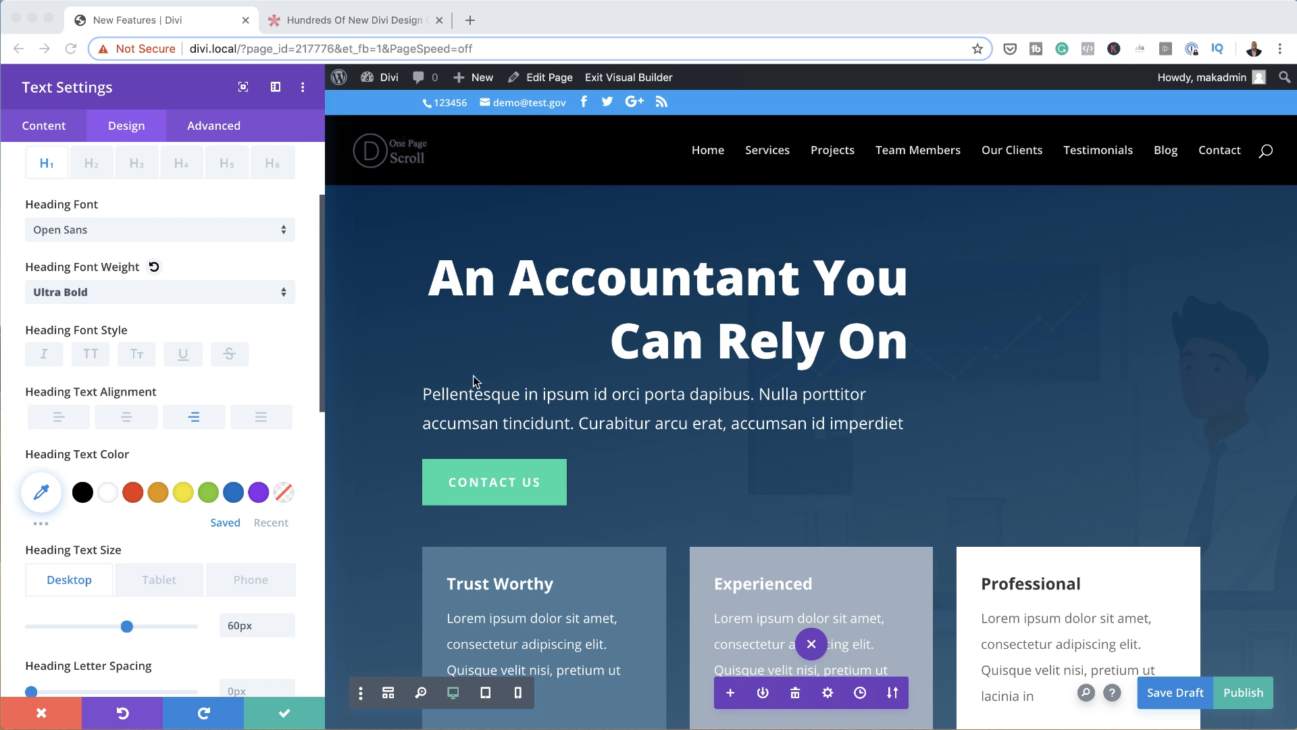
scroll(167, 473, down, 1)
scroll(167, 472, down, 1)
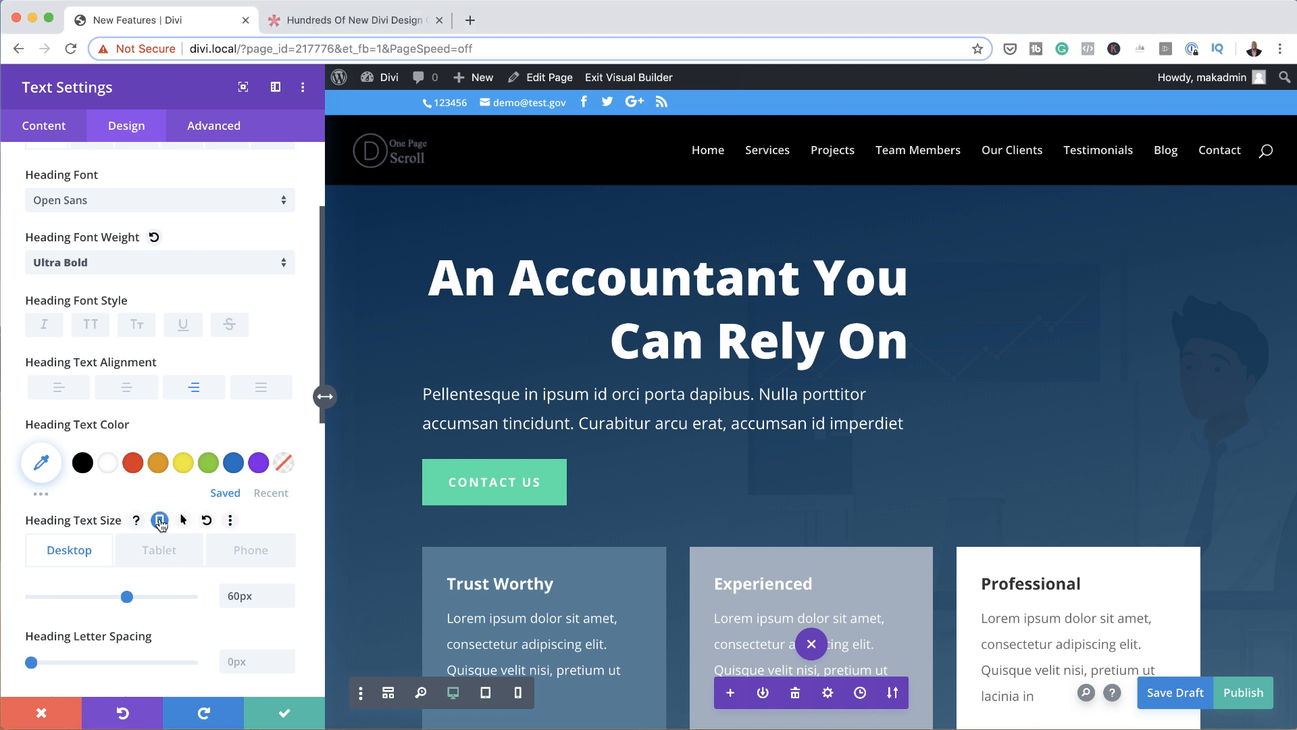
Turn the responsive values for the Heading Text Size off and back on
click(160, 521)
scroll(160, 524, down, 3)
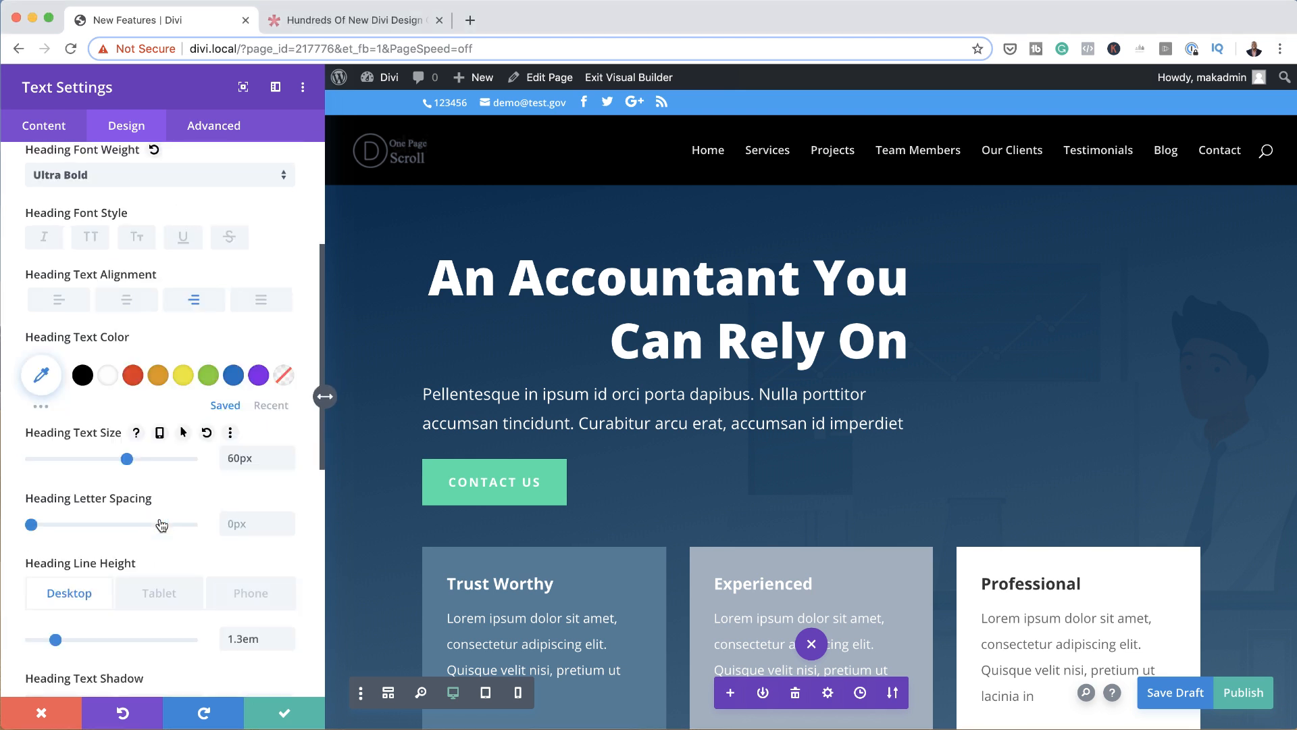
click(160, 432)
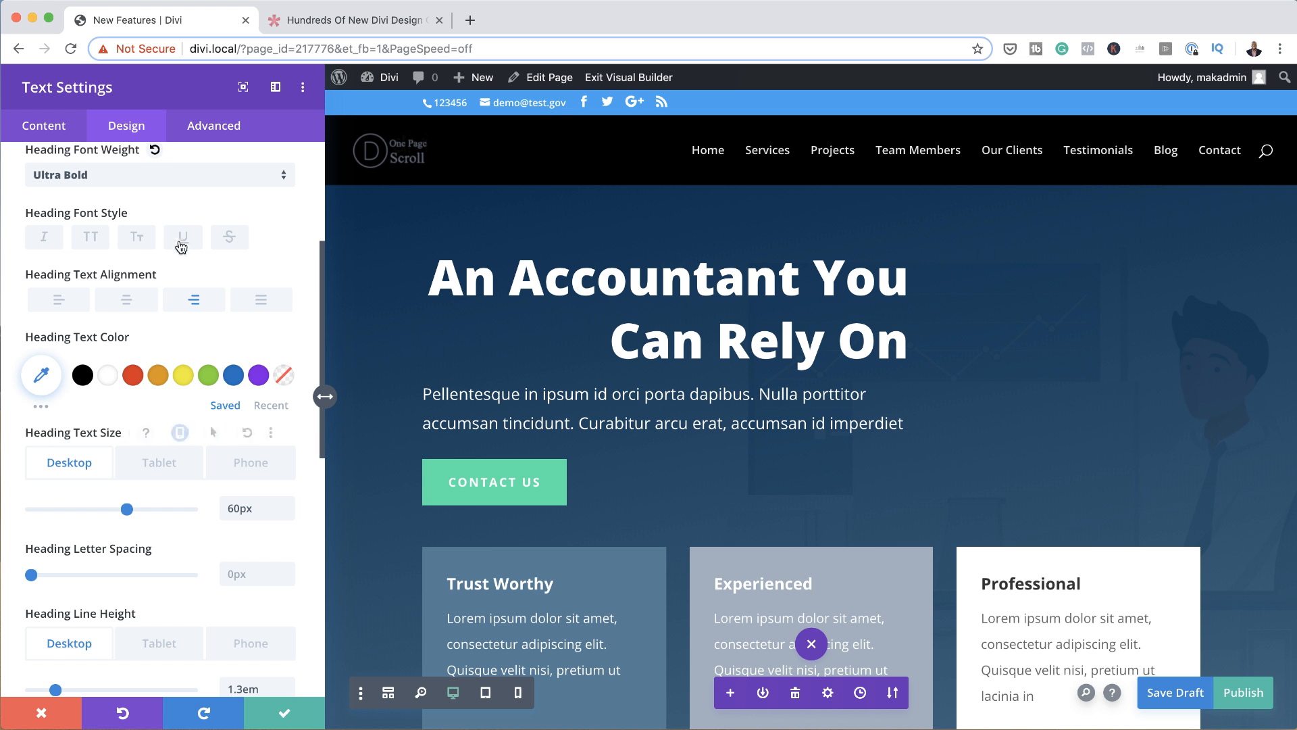
Enable responsive values for the Heading Font again
scroll(218, 246, up, 3)
scroll(218, 247, up, 1)
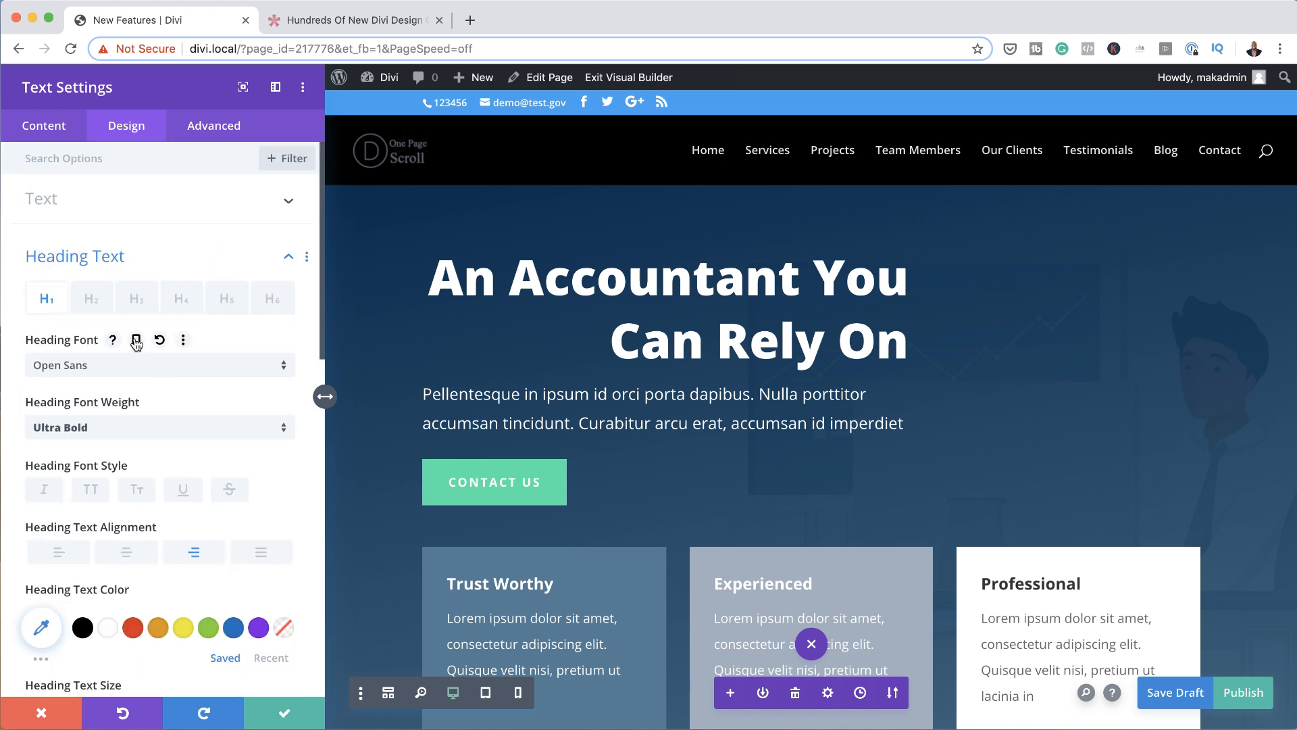
click(135, 339)
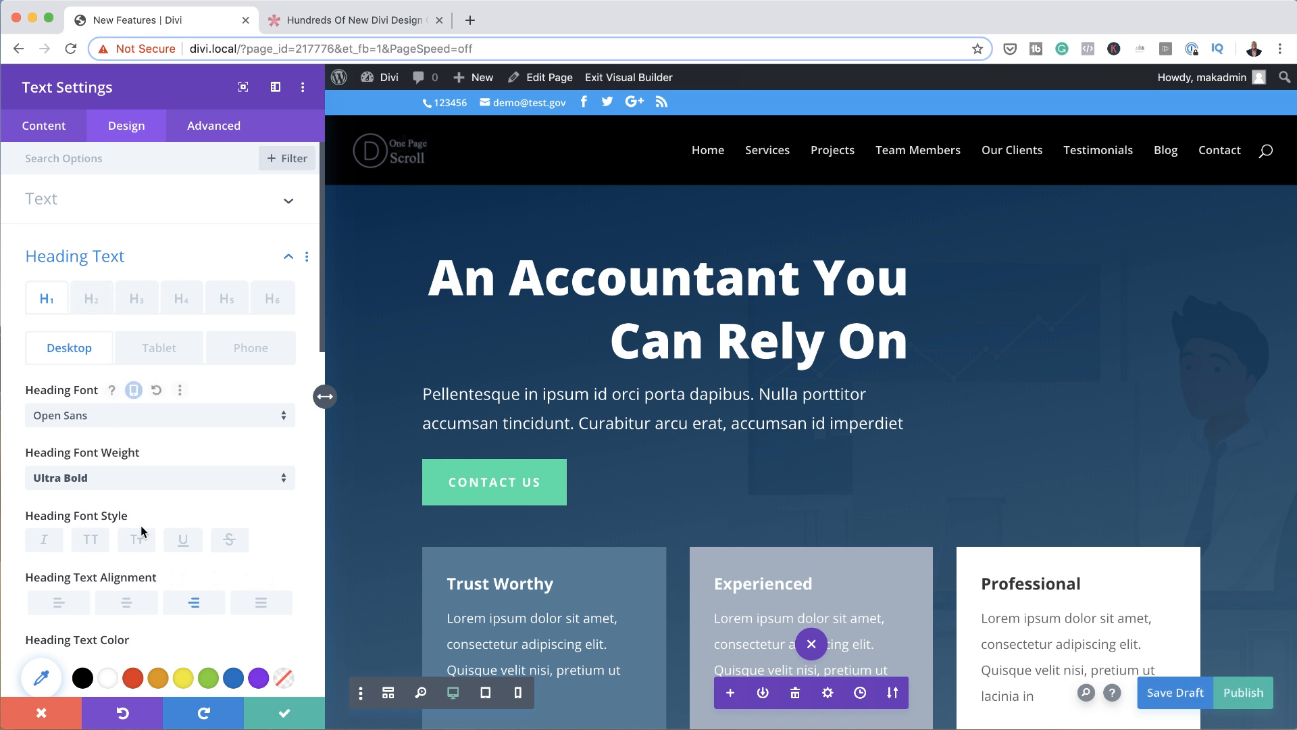
Center the H1 heading on desktop and enable responsive values for the Heading Text Alignment
click(129, 607)
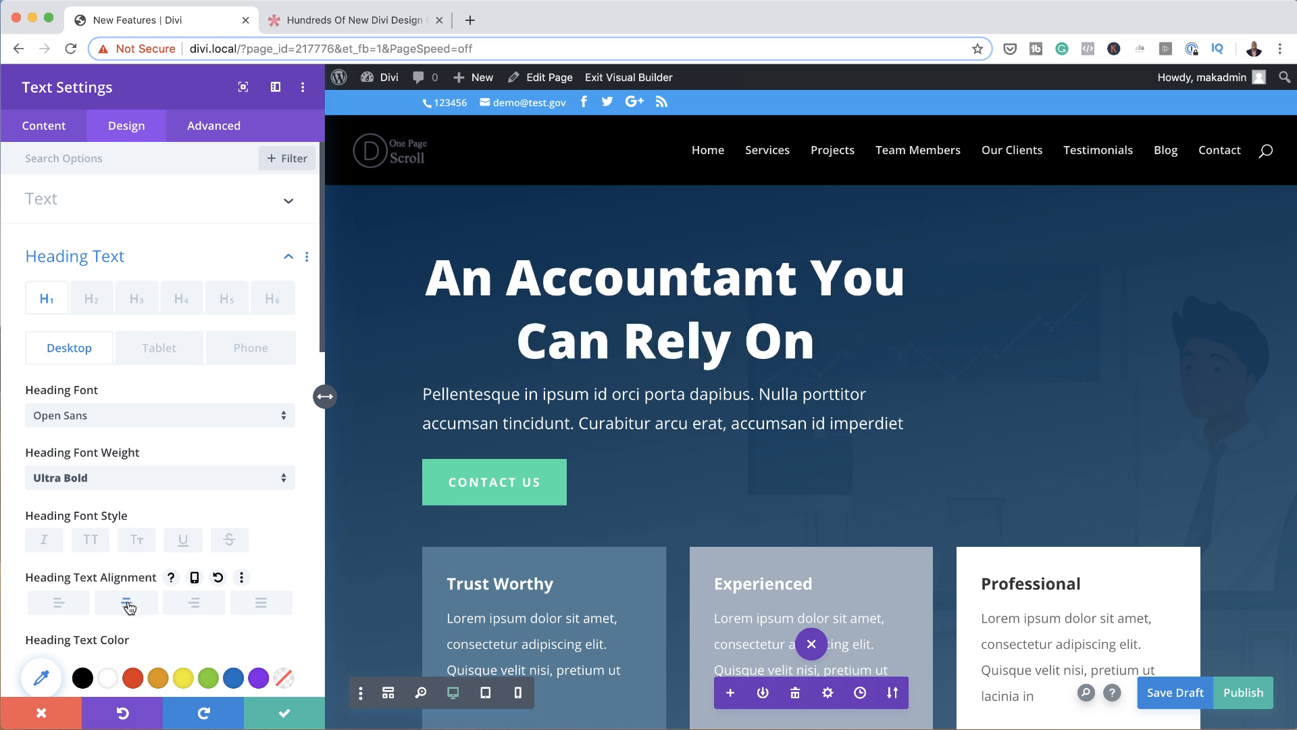
scroll(163, 587, down, 1)
click(195, 565)
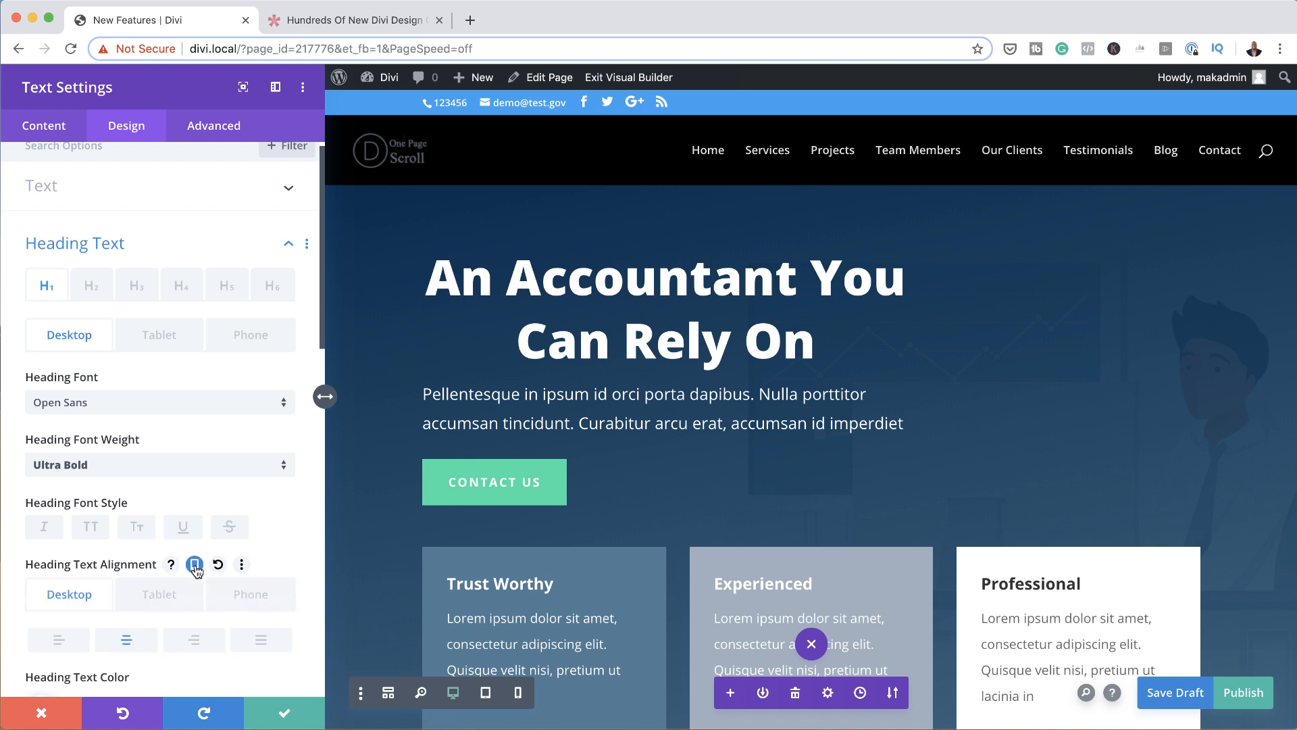
Align the H1 heading right on tablet and left on phone, and return to its desktop alignment
click(157, 598)
click(203, 643)
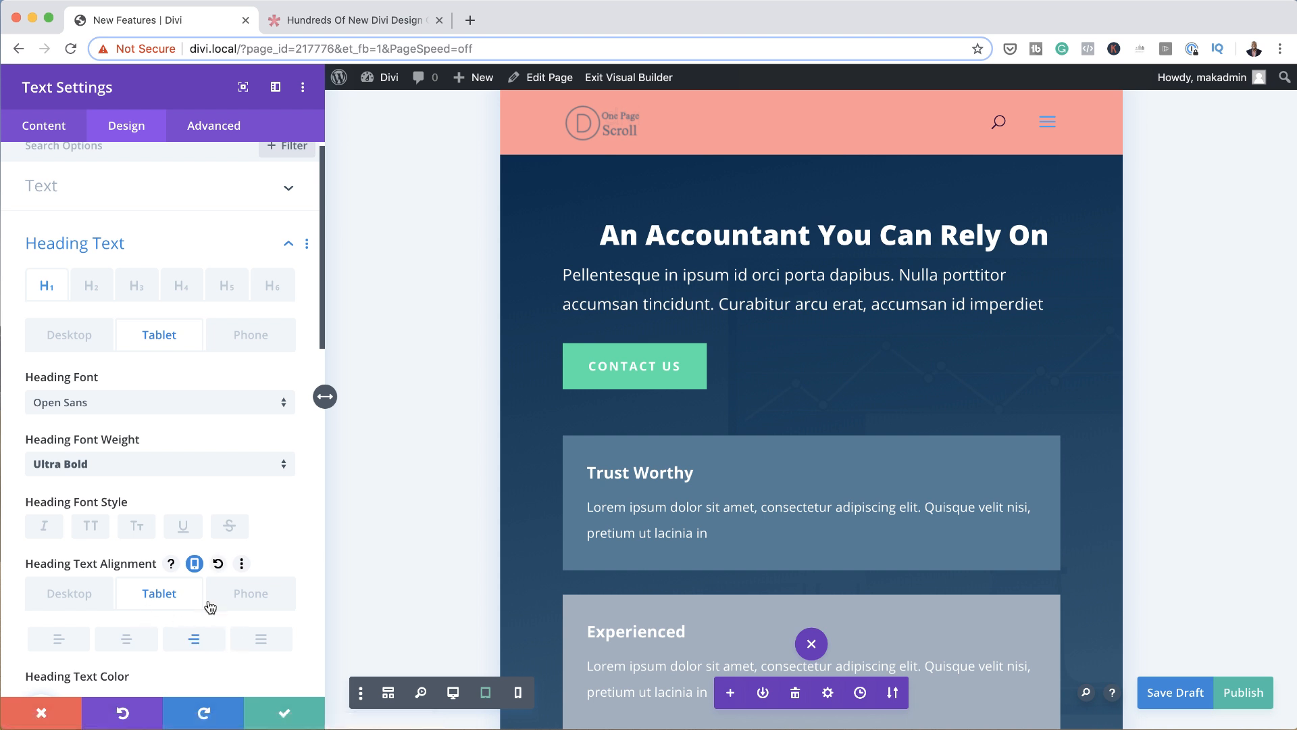
click(253, 599)
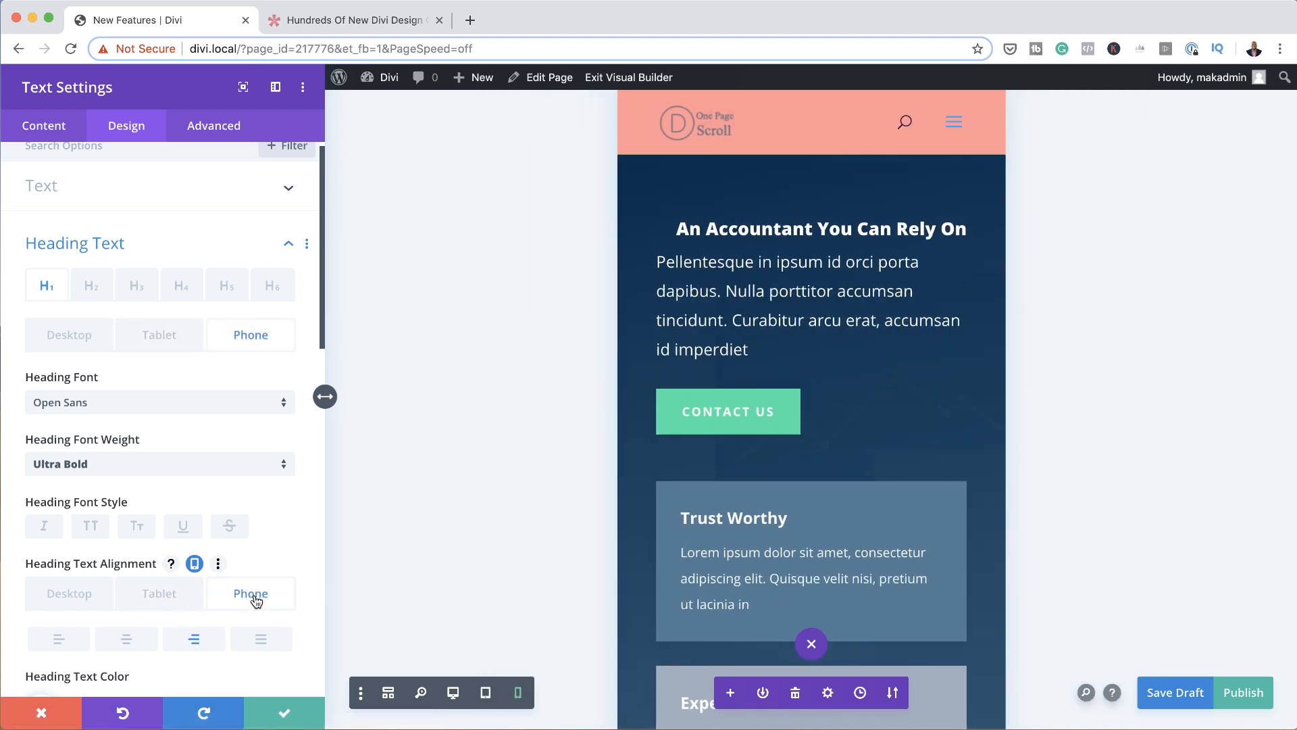
click(59, 640)
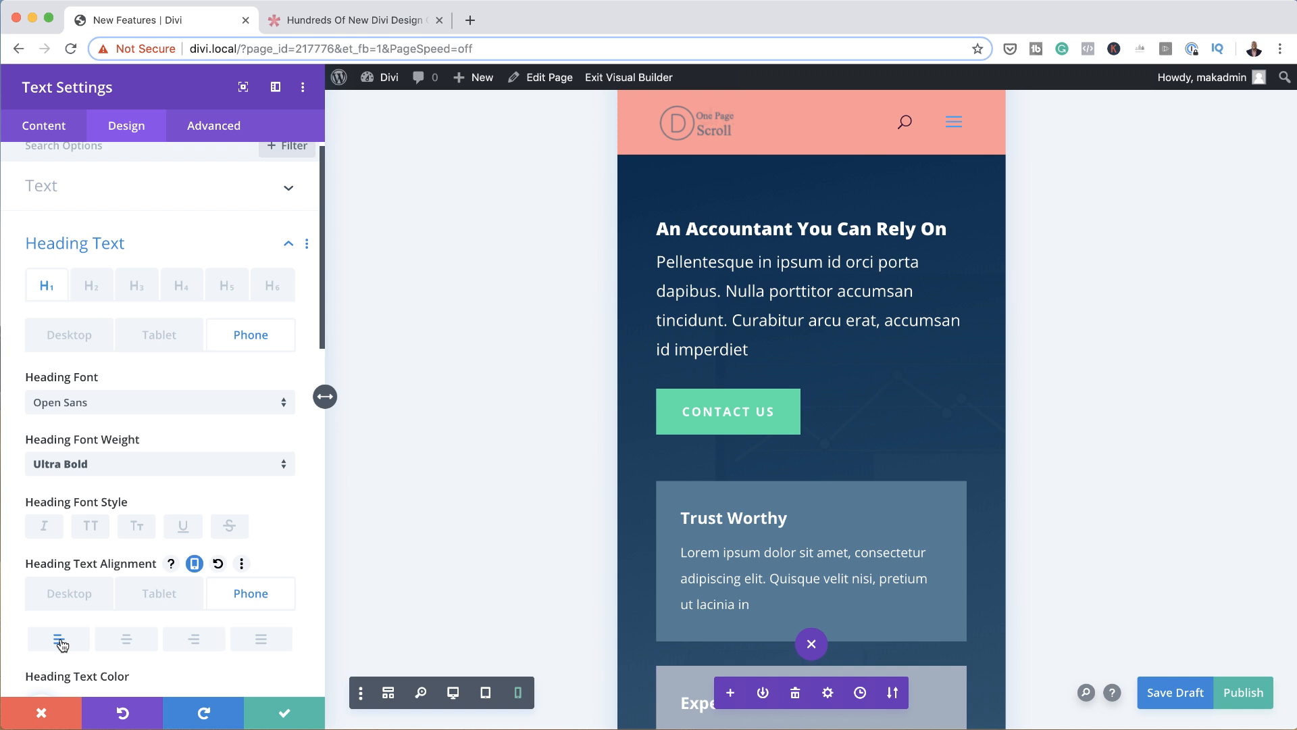
click(78, 598)
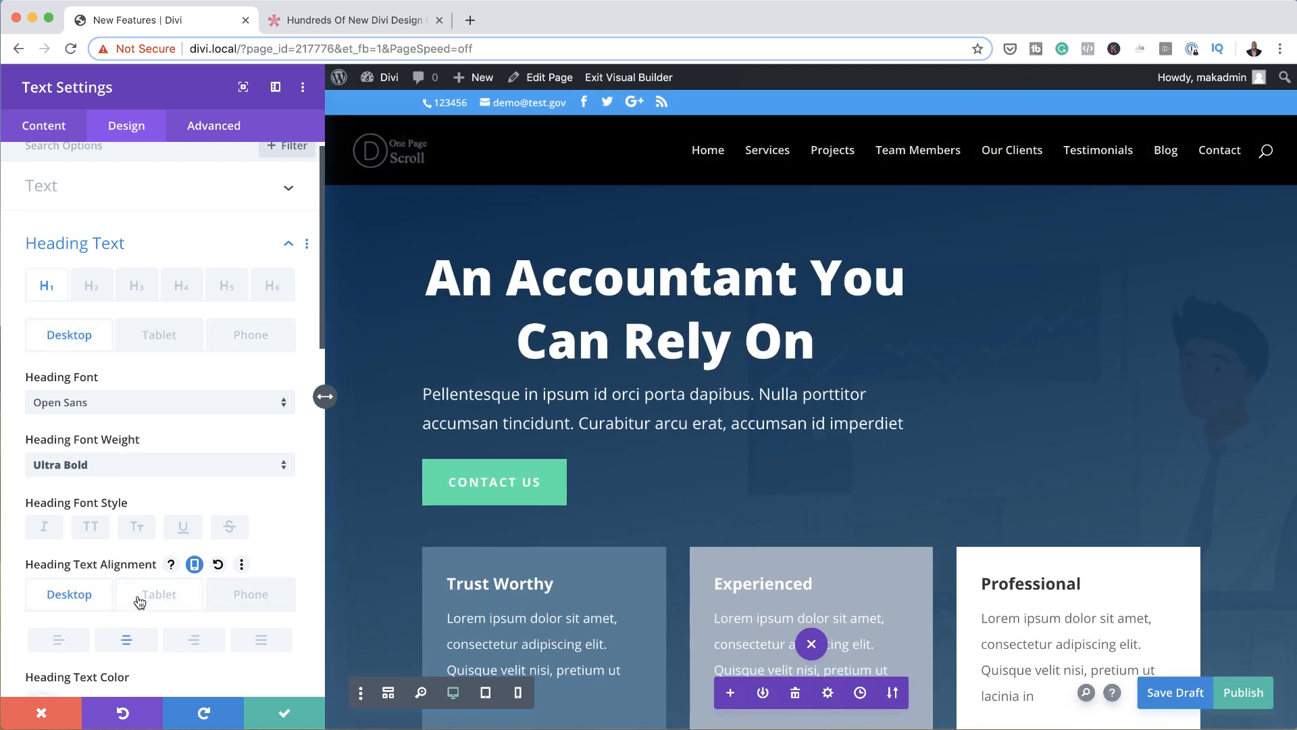
Compare the H1 heading's text alignment across the desktop, tablet and phone views
click(139, 601)
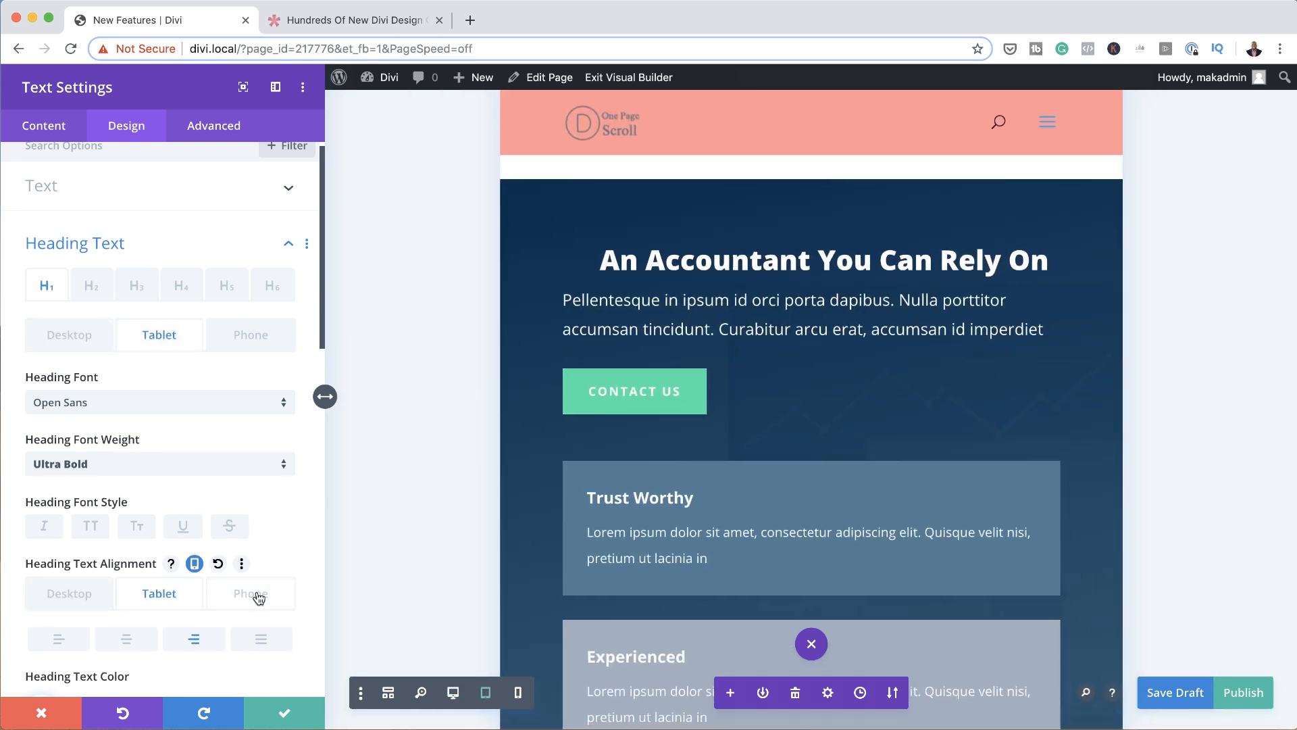
click(255, 595)
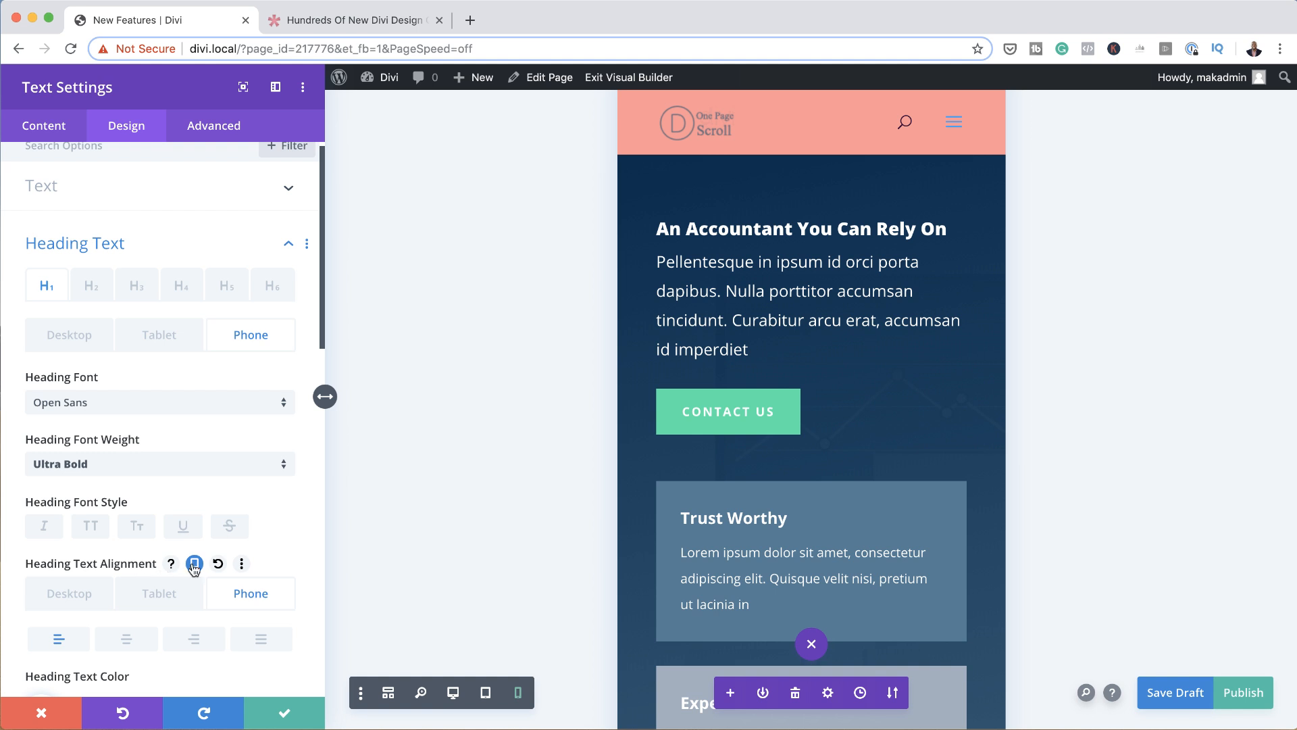
click(80, 599)
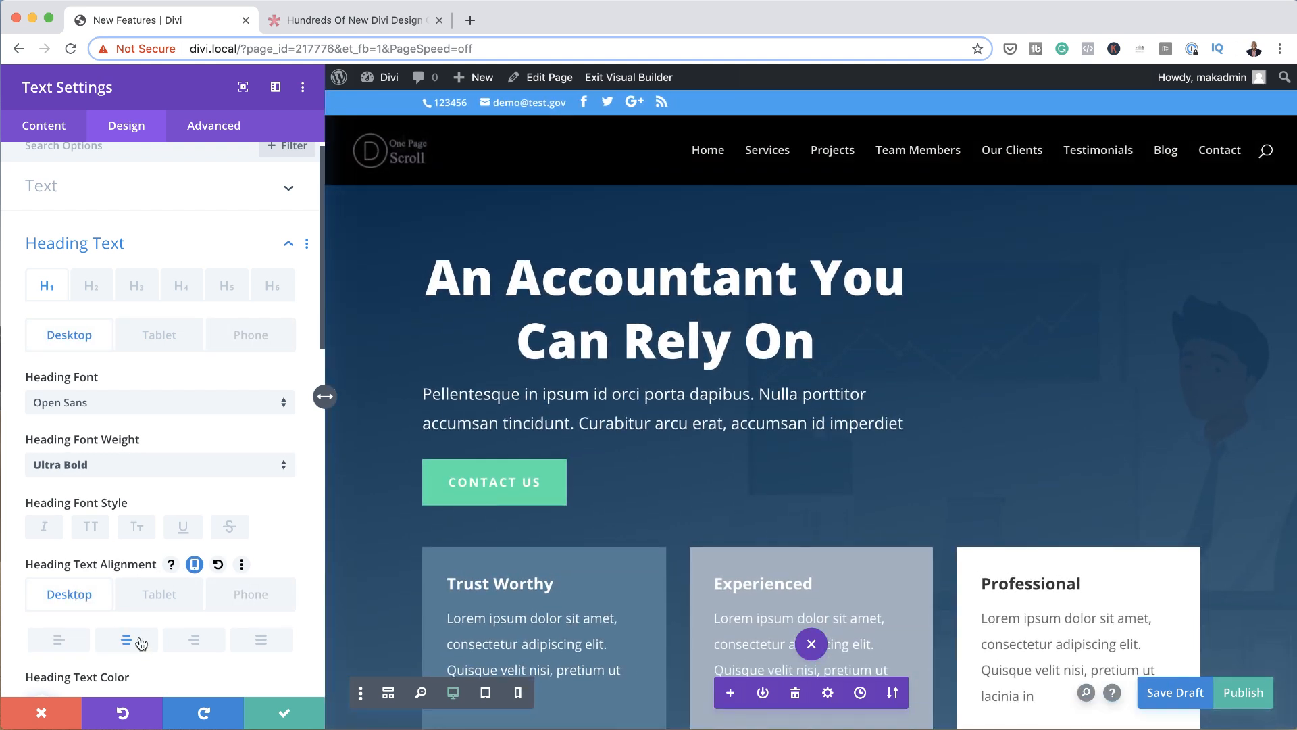
click(170, 600)
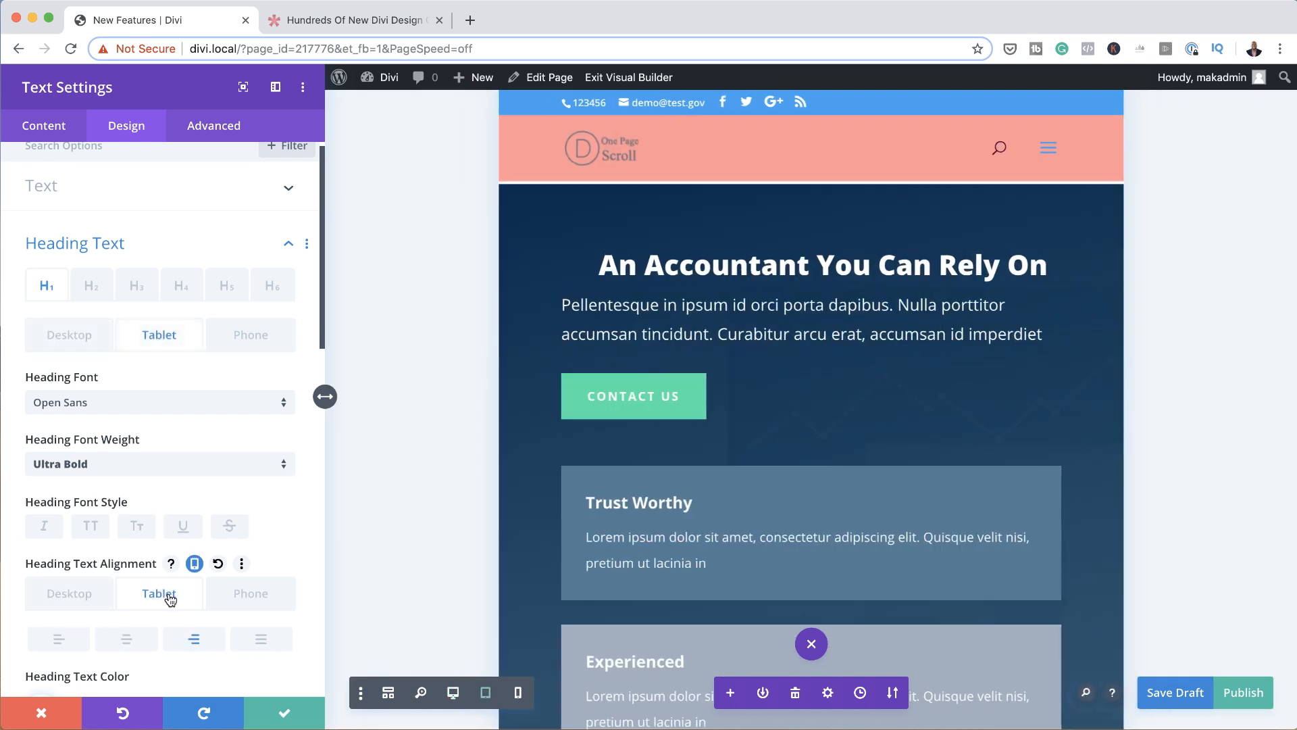
click(251, 594)
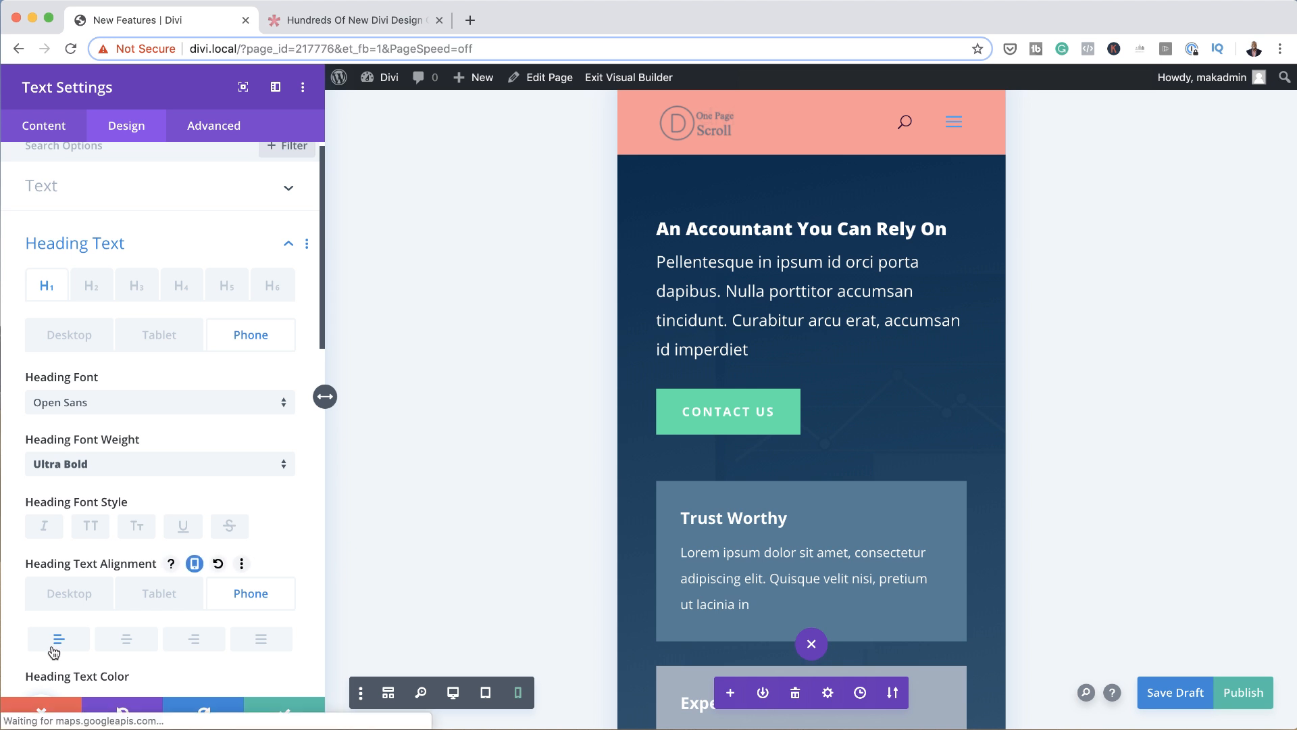
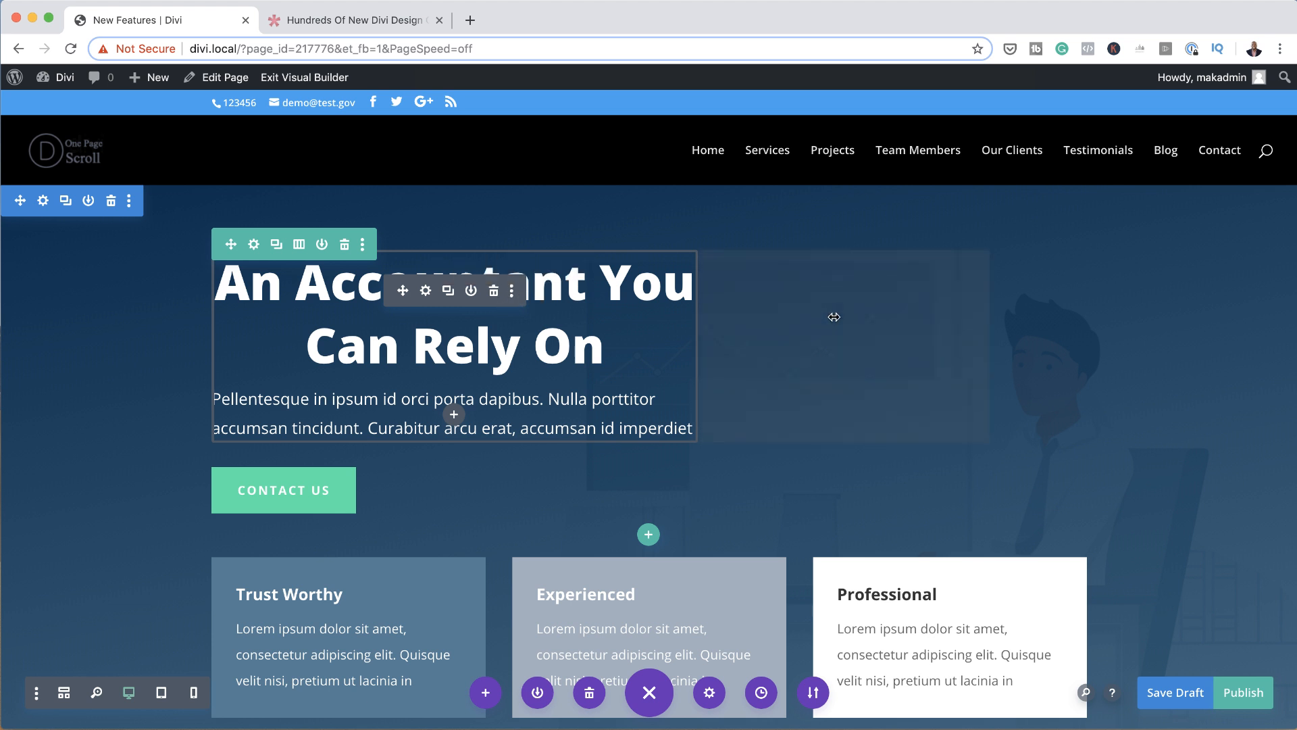
Lock the hero heading's Text module and unlock it again
click(513, 297)
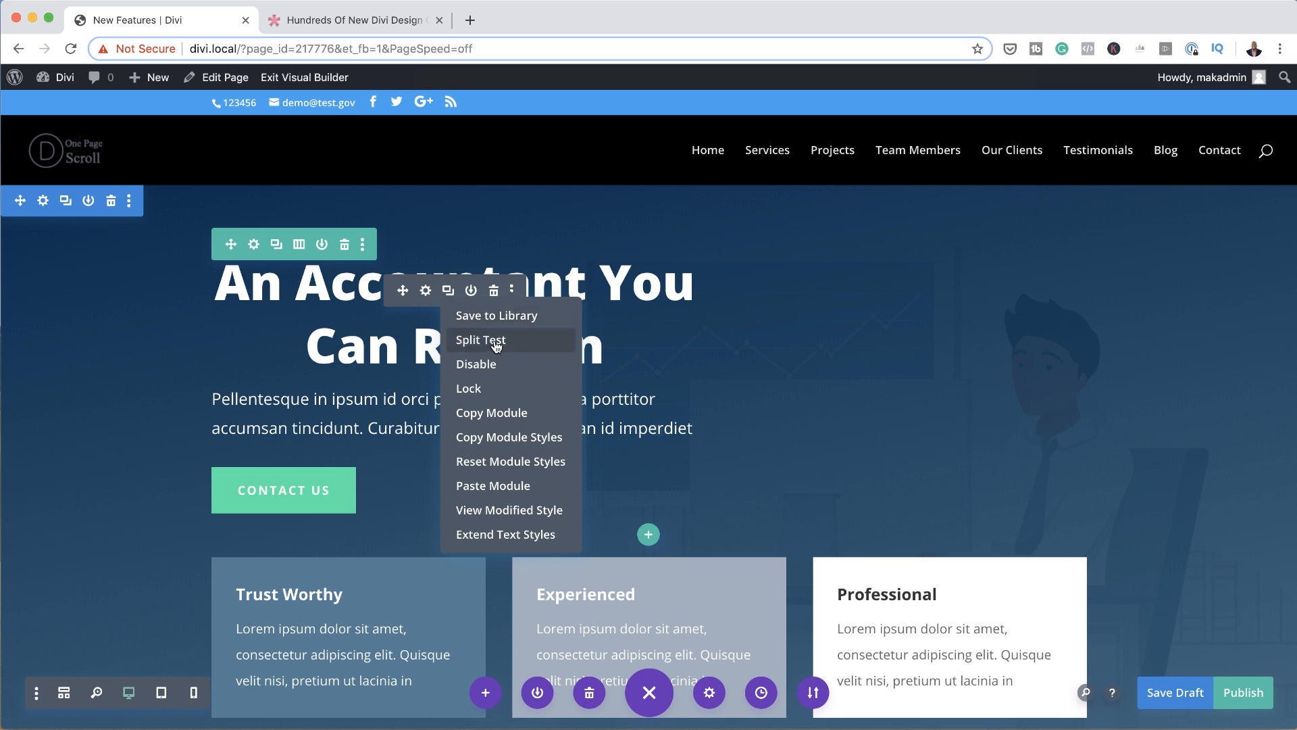
click(488, 387)
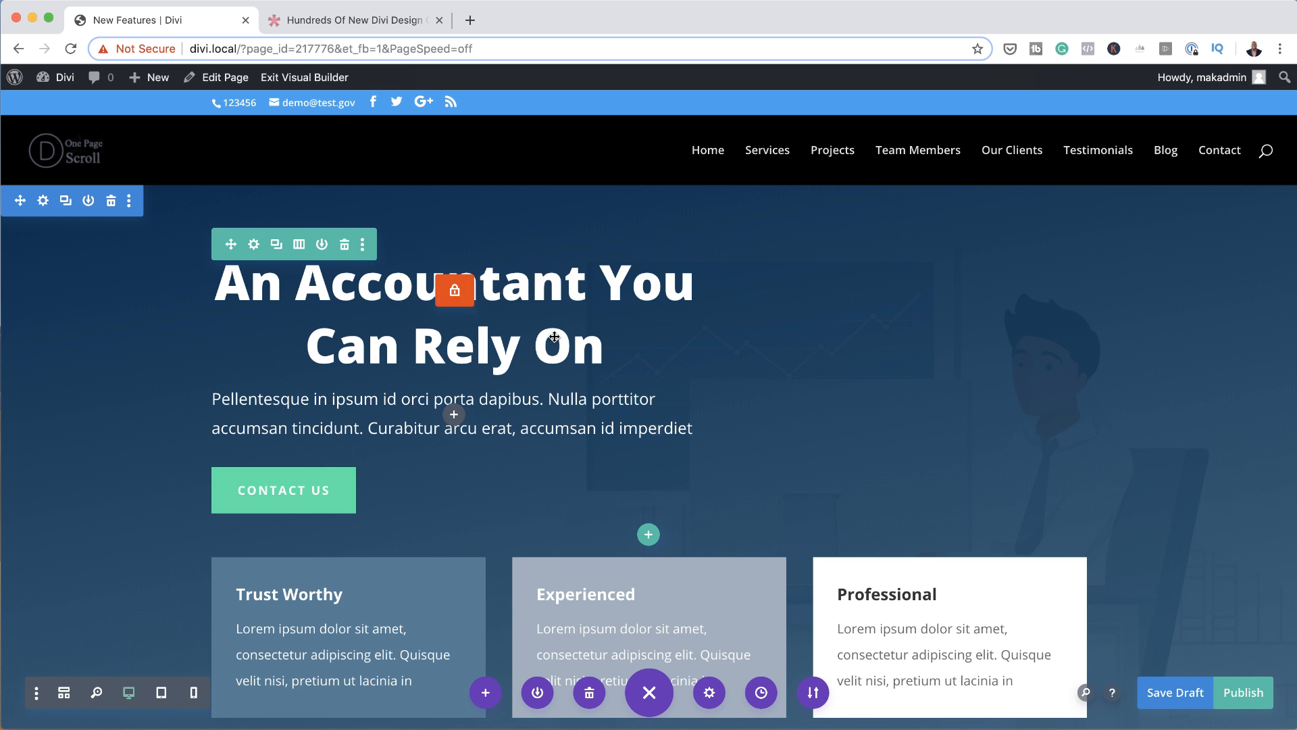
click(458, 293)
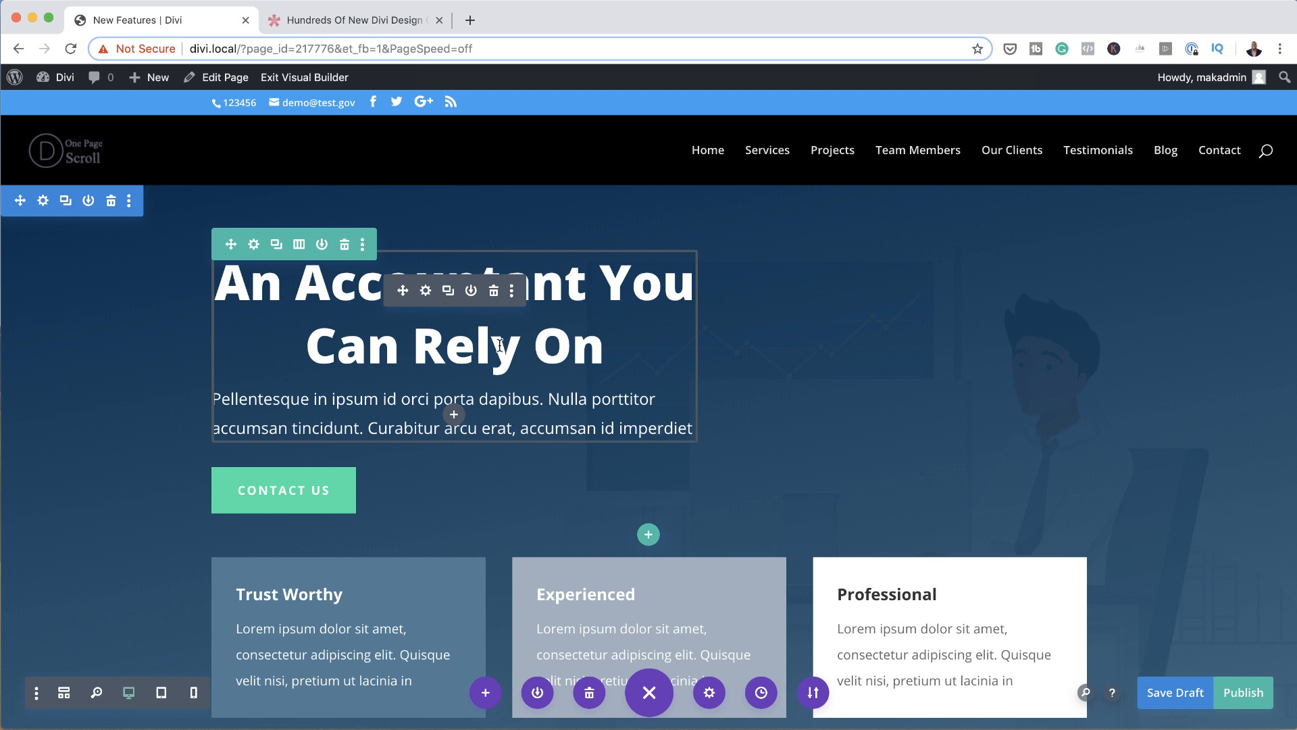
Review the actions available for the hero heading's Text module directly on the page
click(513, 292)
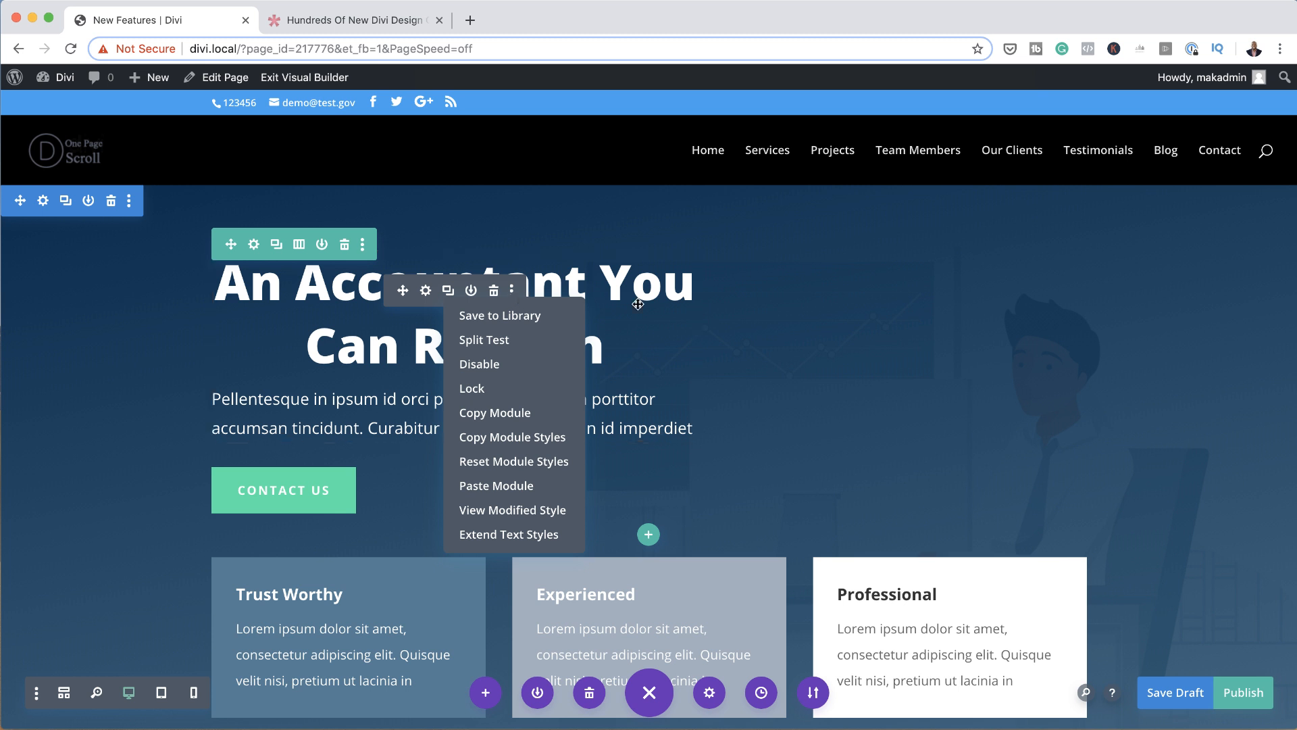
click(838, 314)
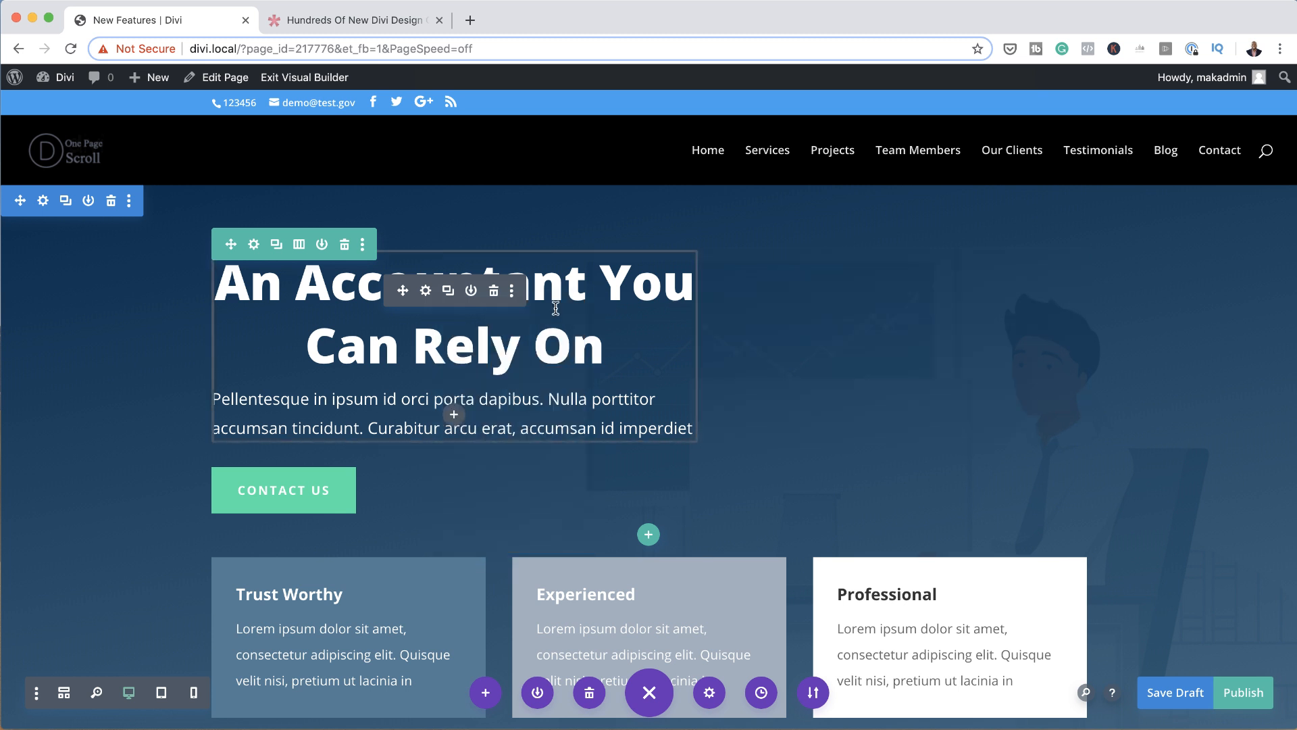
right_click(438, 303)
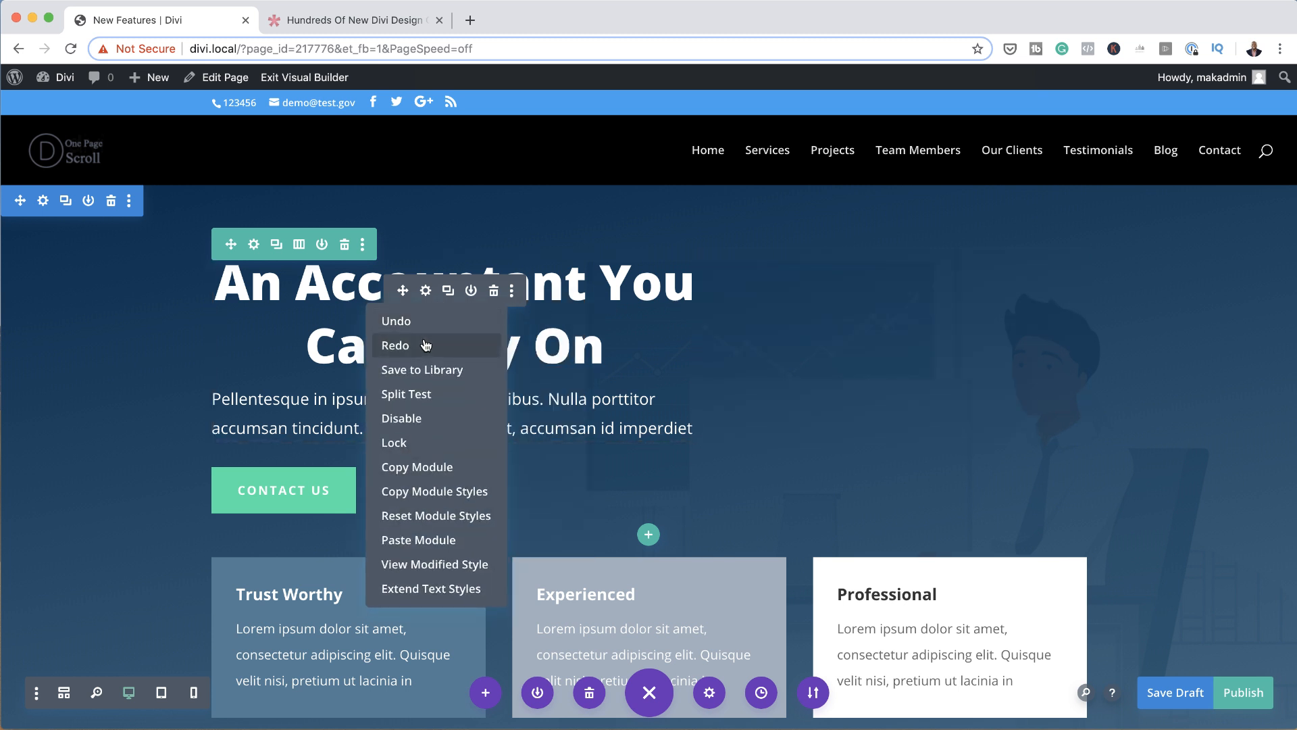
right_click(517, 298)
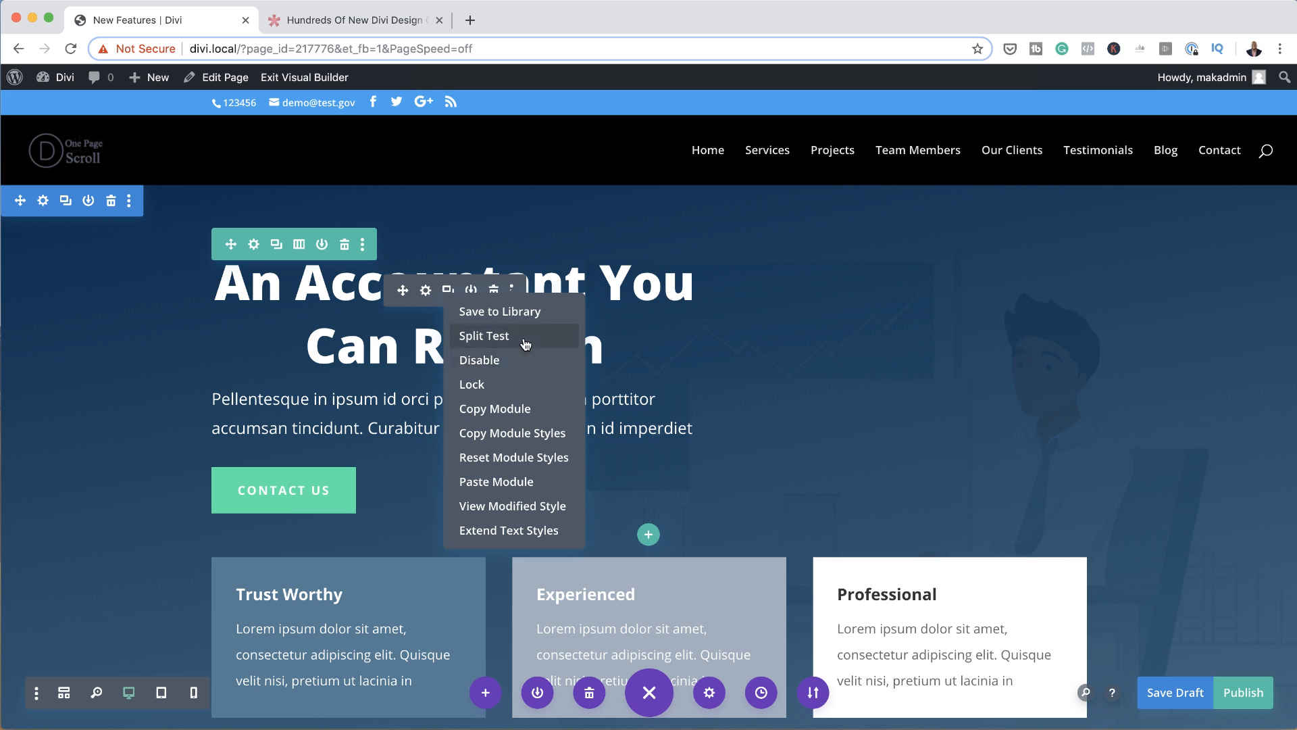
click(982, 427)
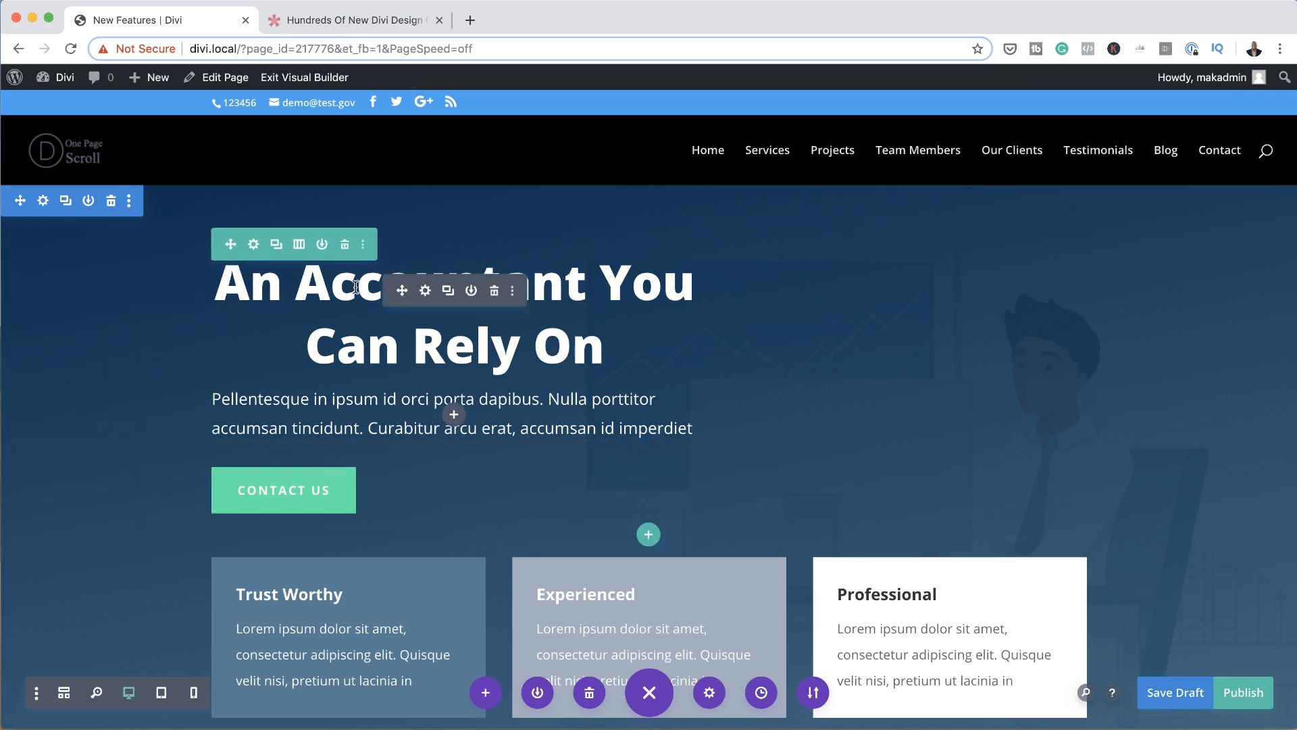
Examine the actions offered for the Text and Link option groups and the whole module in the heading's Text Settings
click(426, 292)
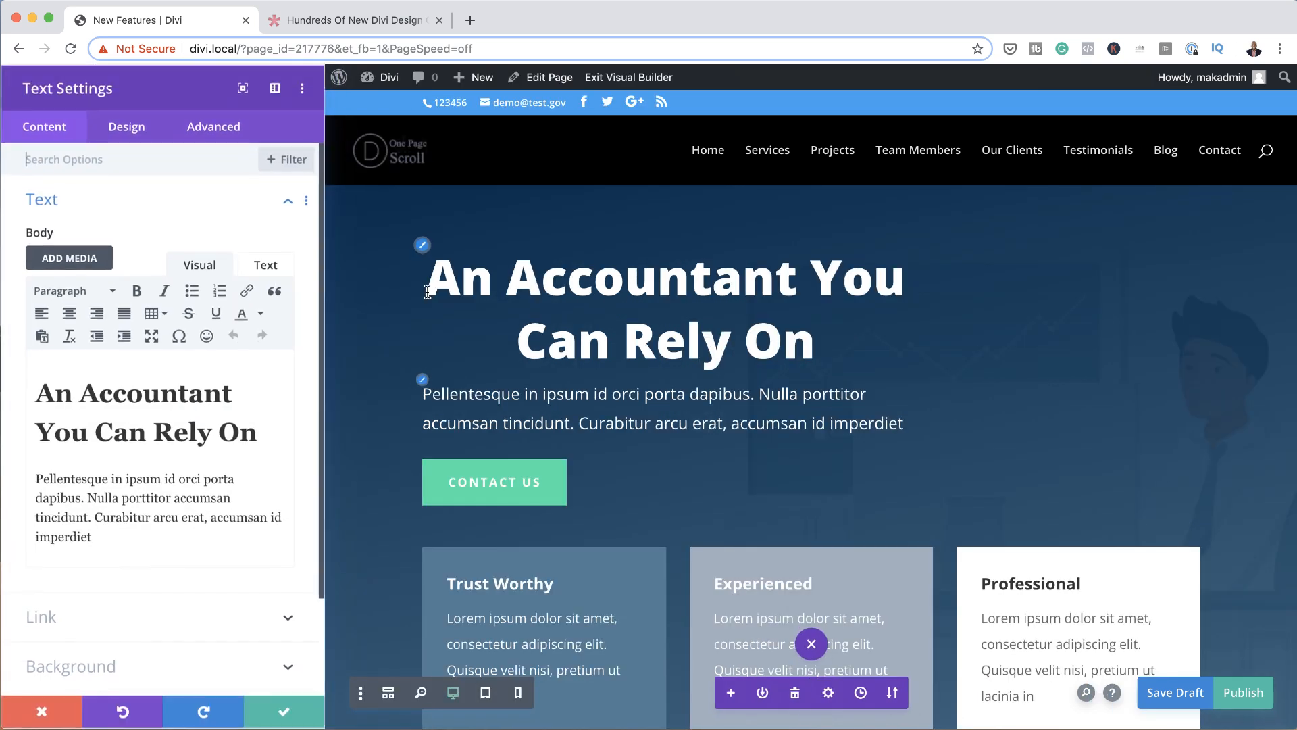
click(306, 204)
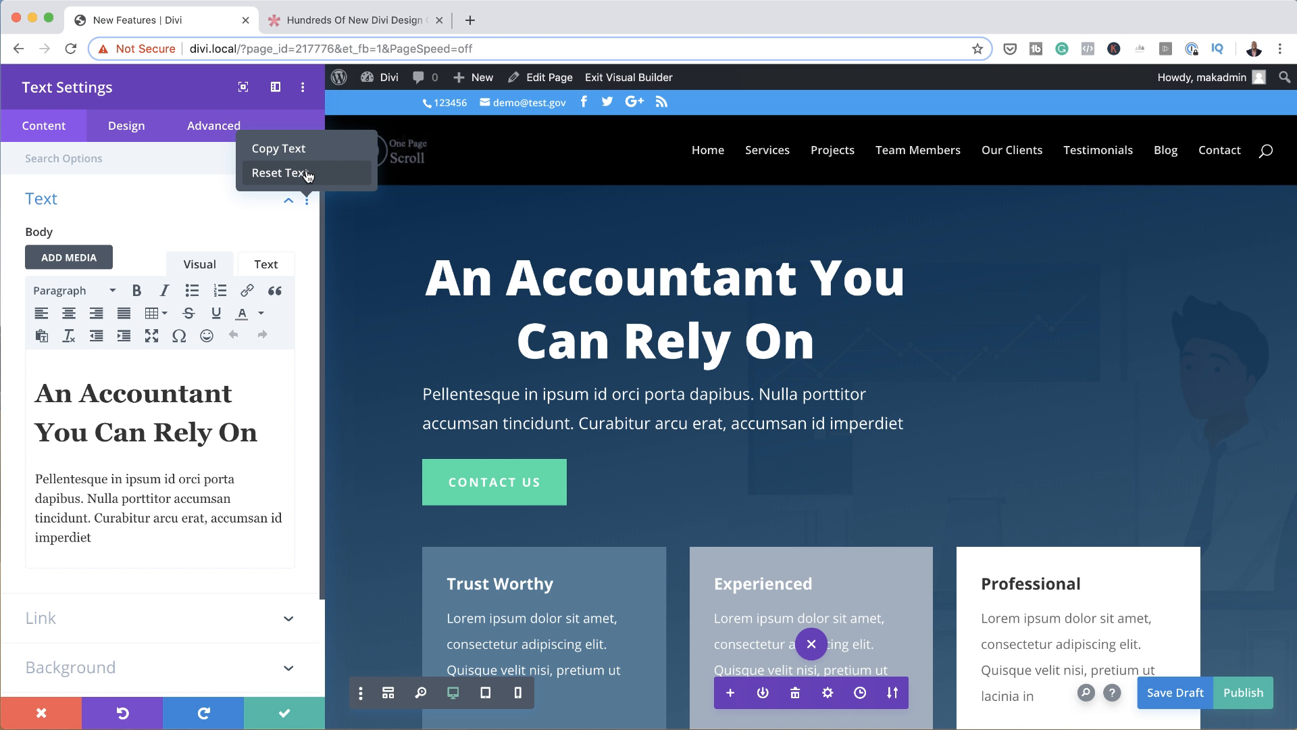
scroll(280, 368, down, 3)
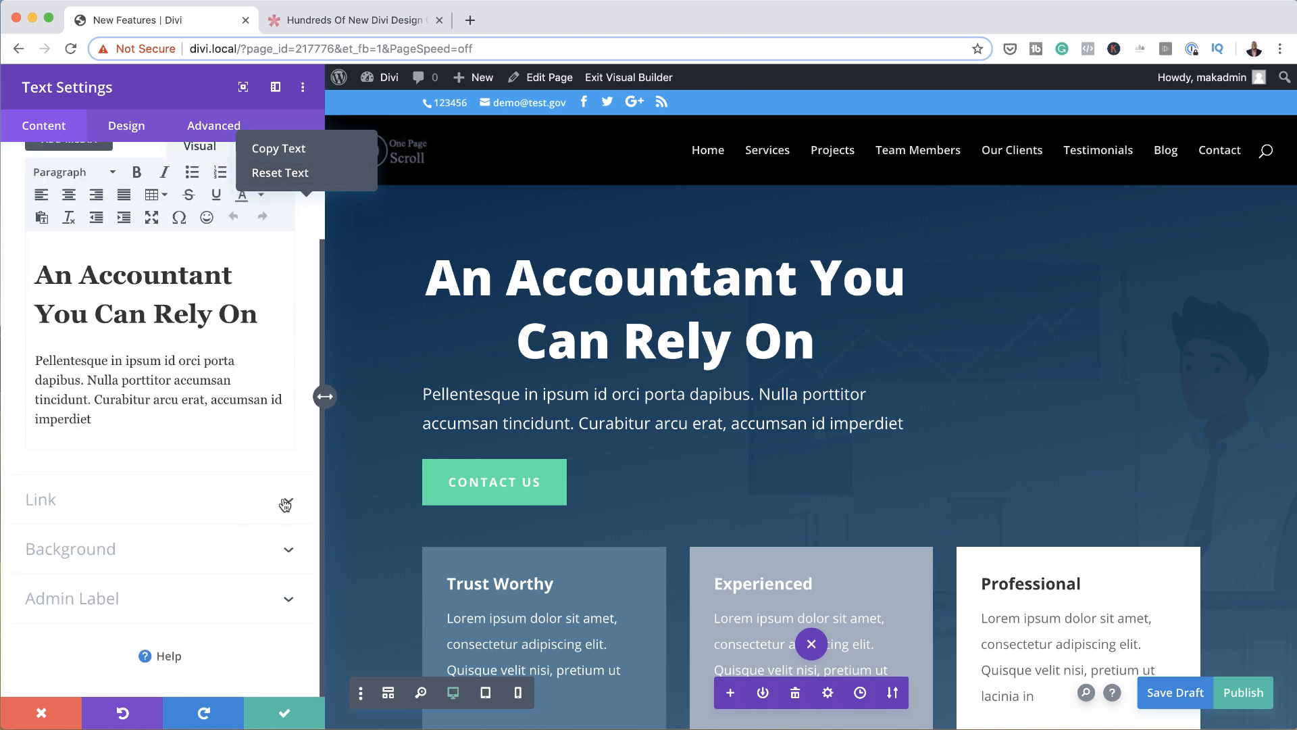
click(285, 505)
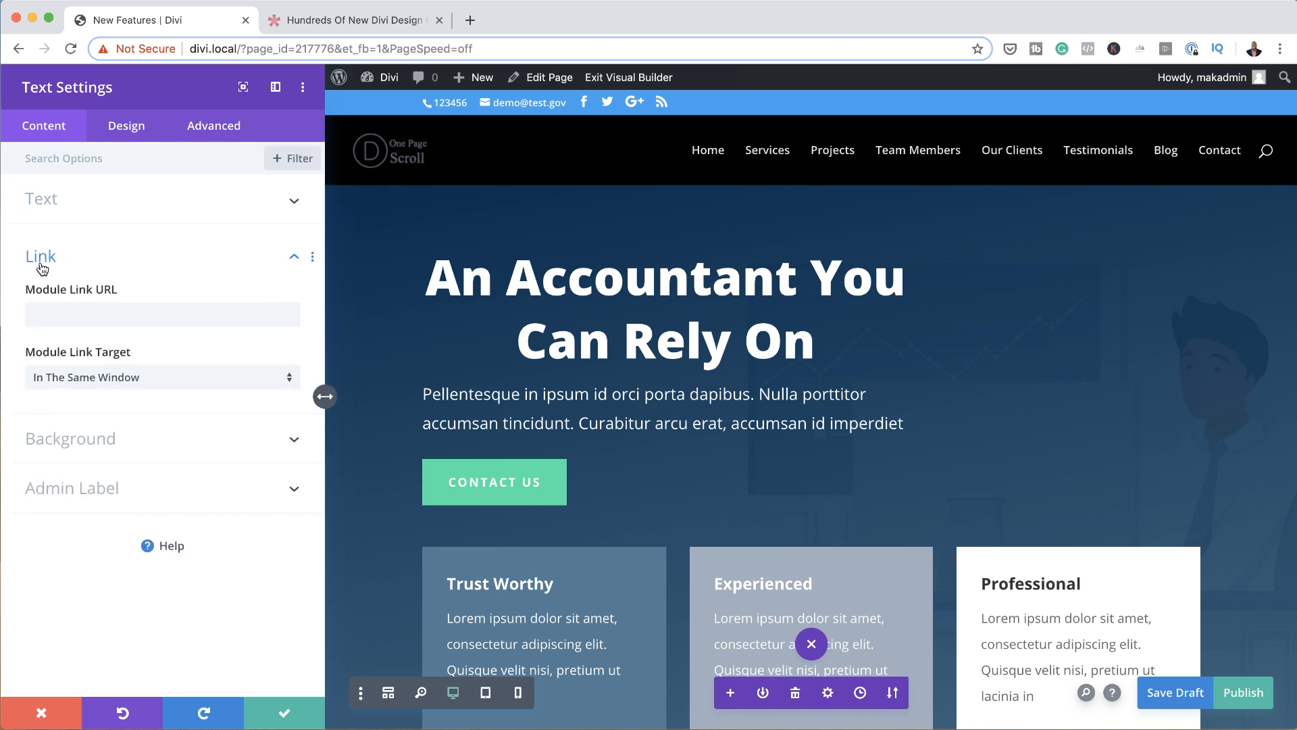
click(312, 257)
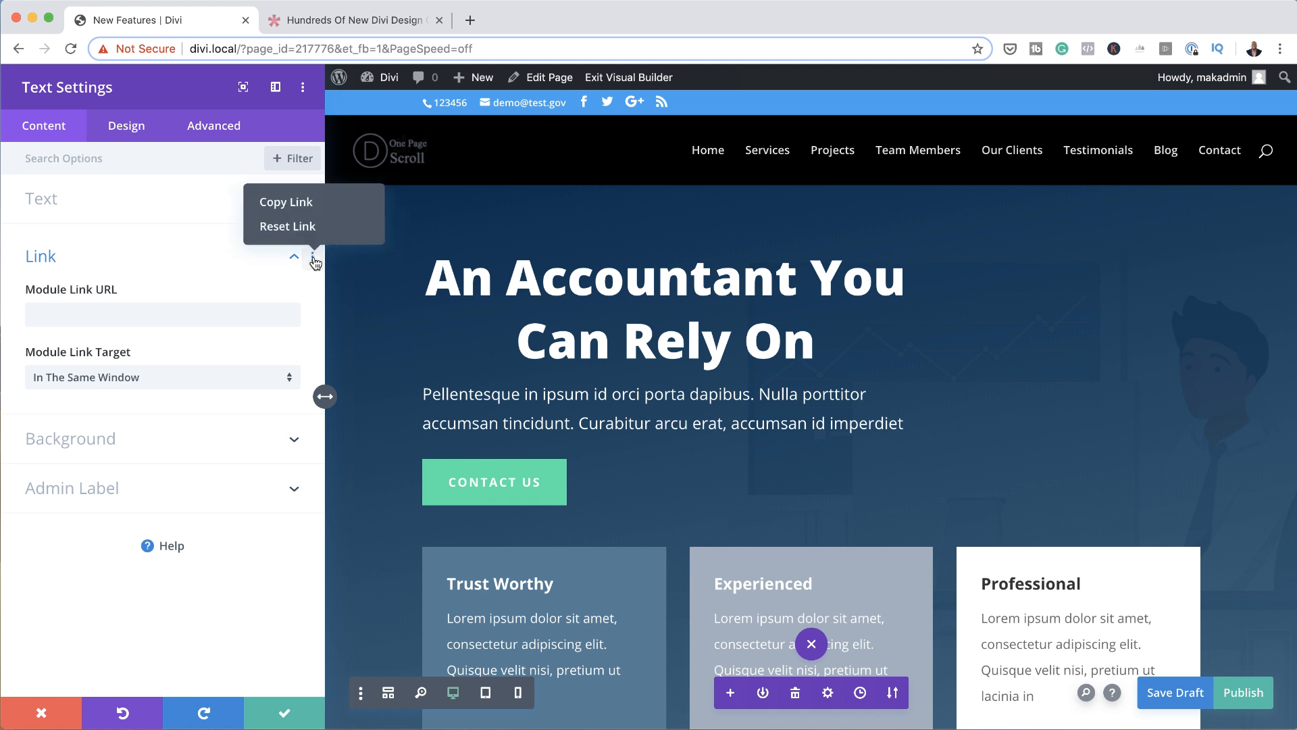
click(303, 88)
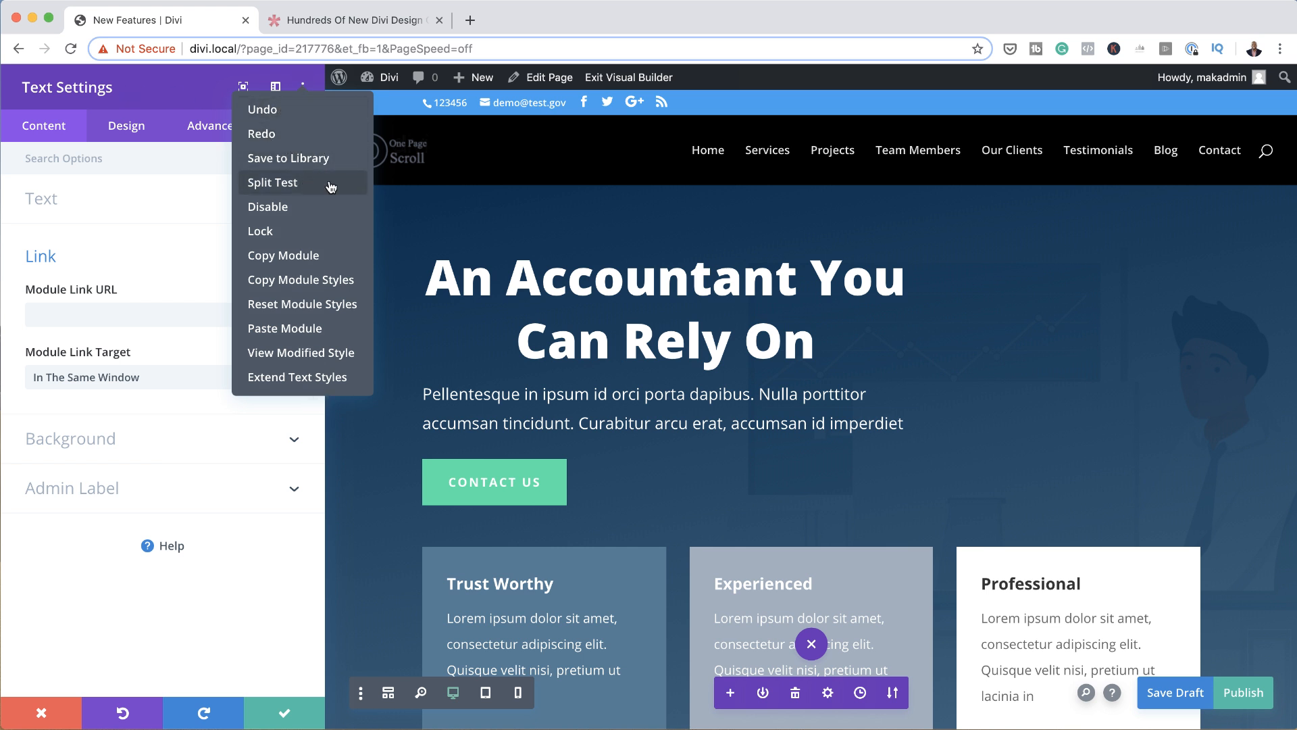
click(553, 179)
click(284, 713)
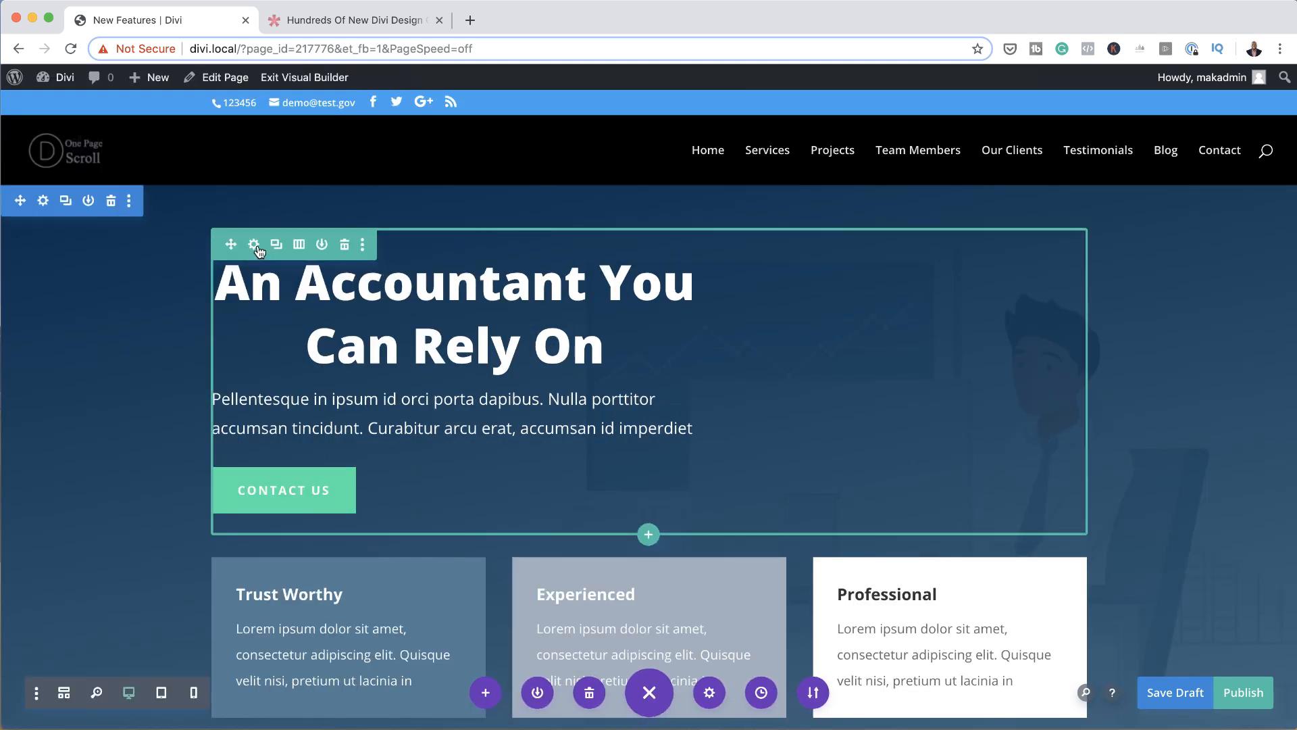
Examine the actions offered for the hero row and for the Sizing group in its design settings
click(363, 245)
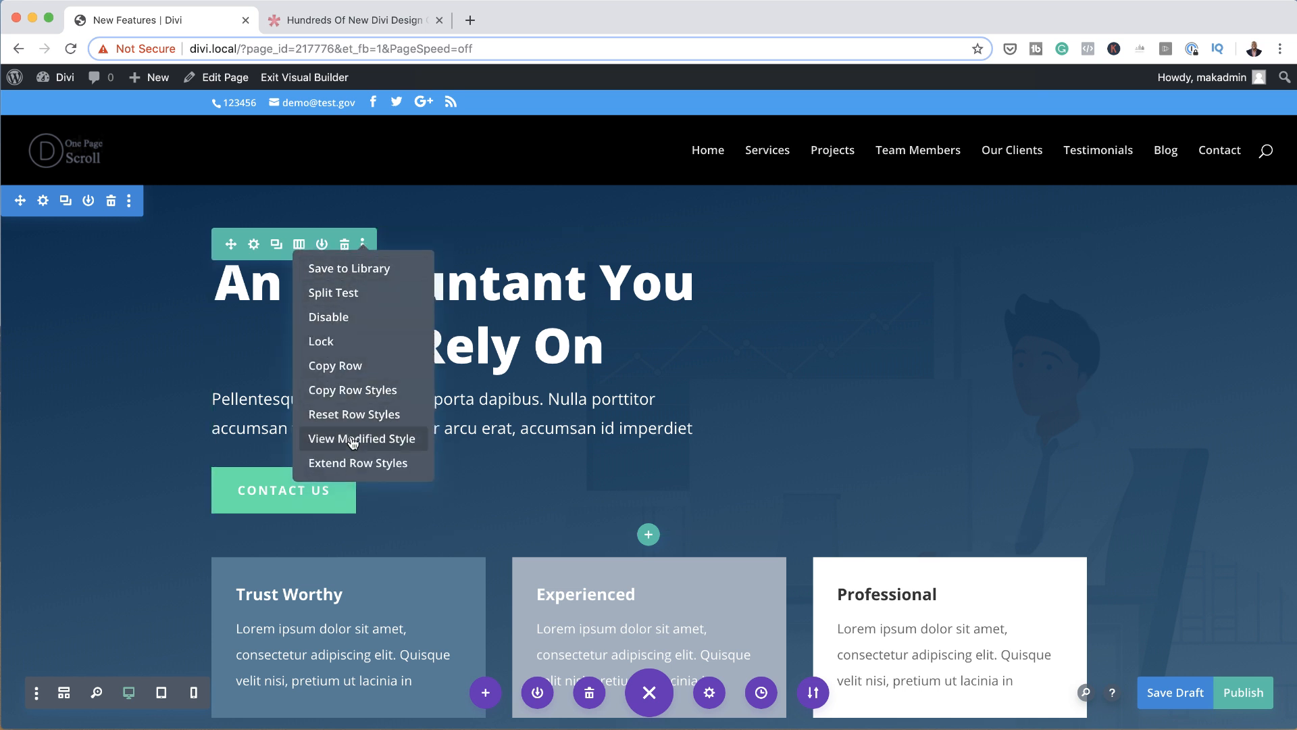
click(261, 247)
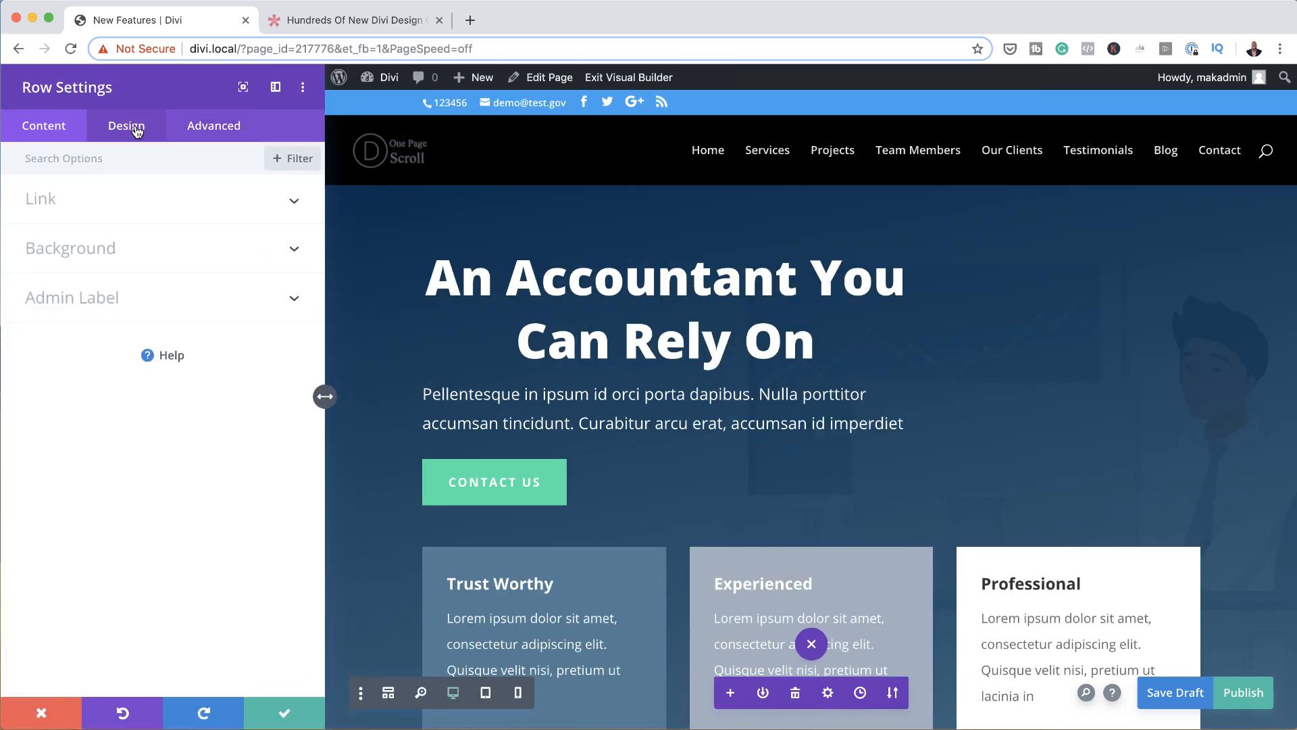
click(136, 130)
click(108, 213)
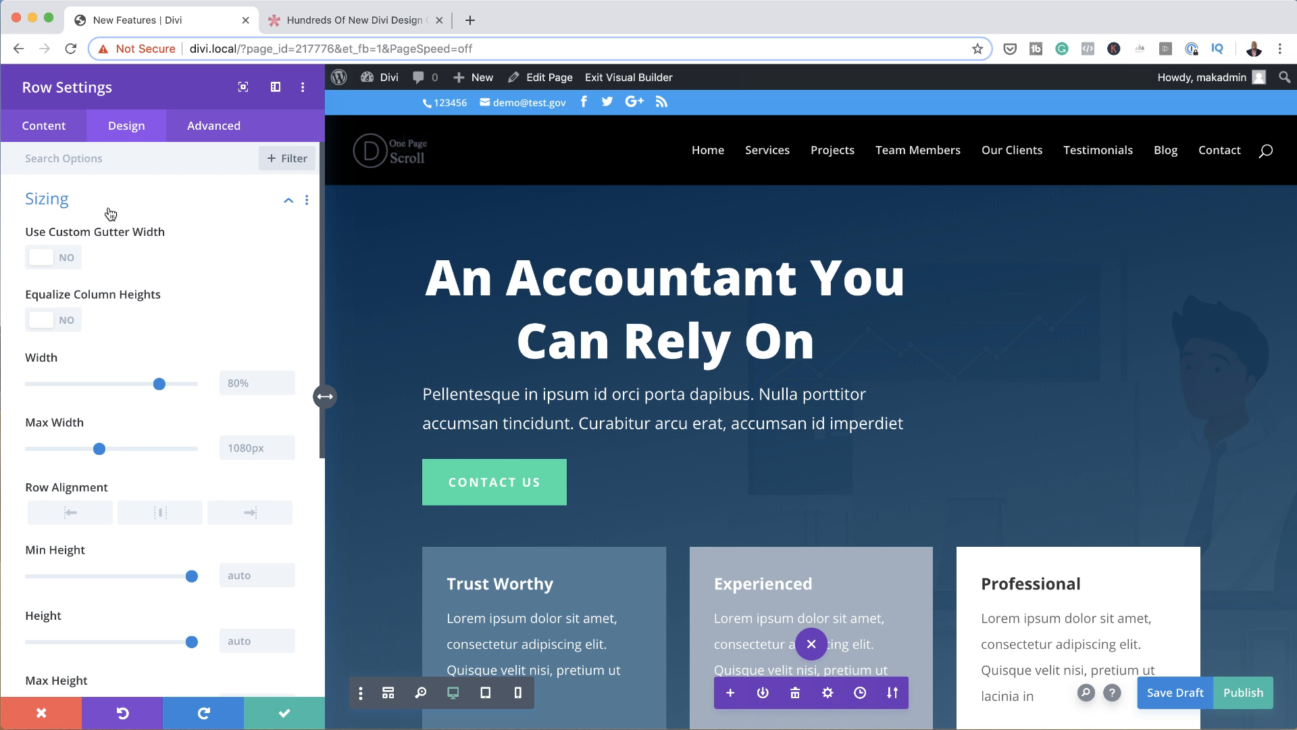
click(307, 201)
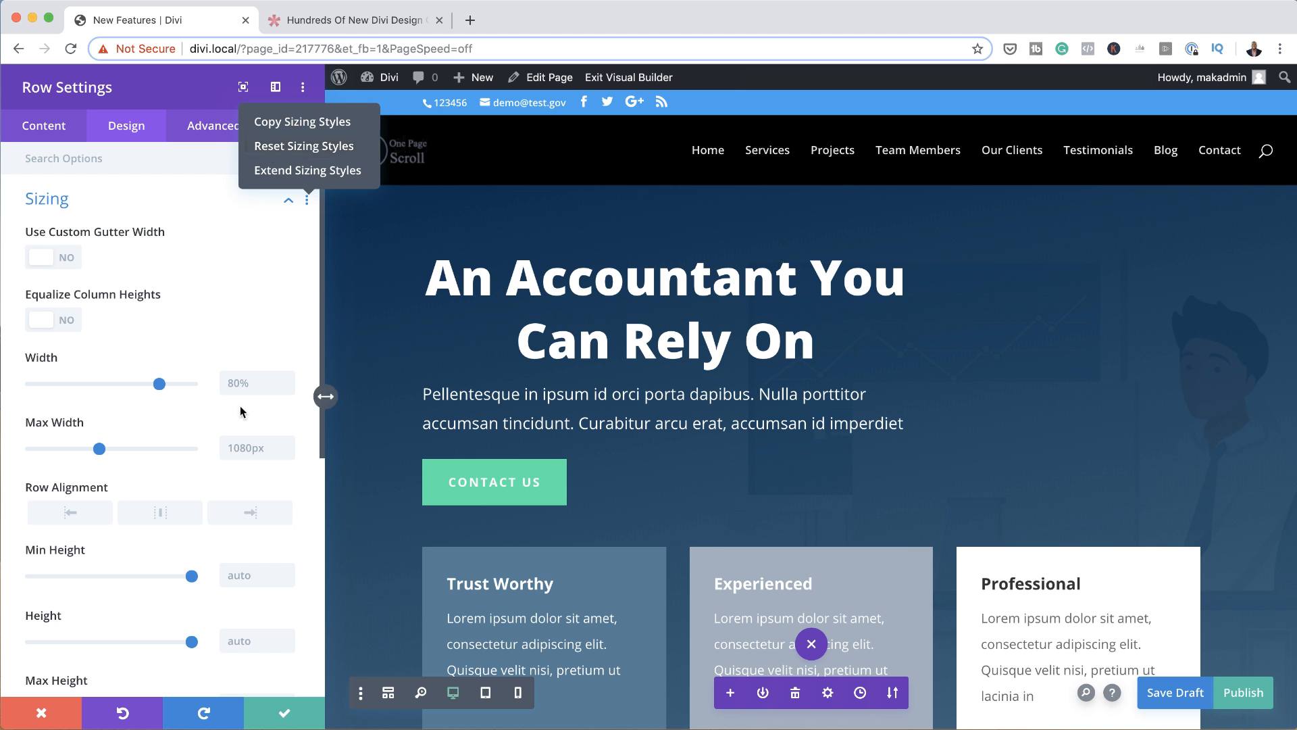
Enable hover values for the row's Max Width, review that option's actions, and save the row settings
click(145, 422)
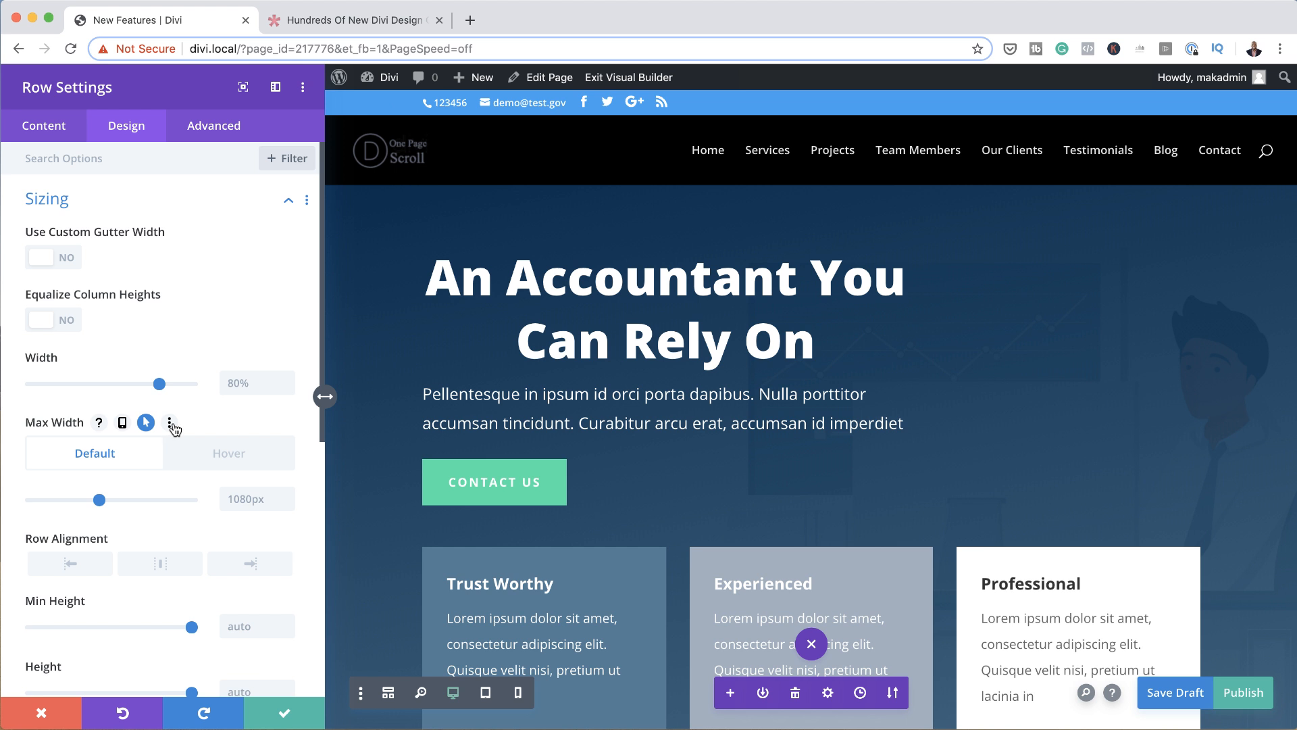
click(170, 424)
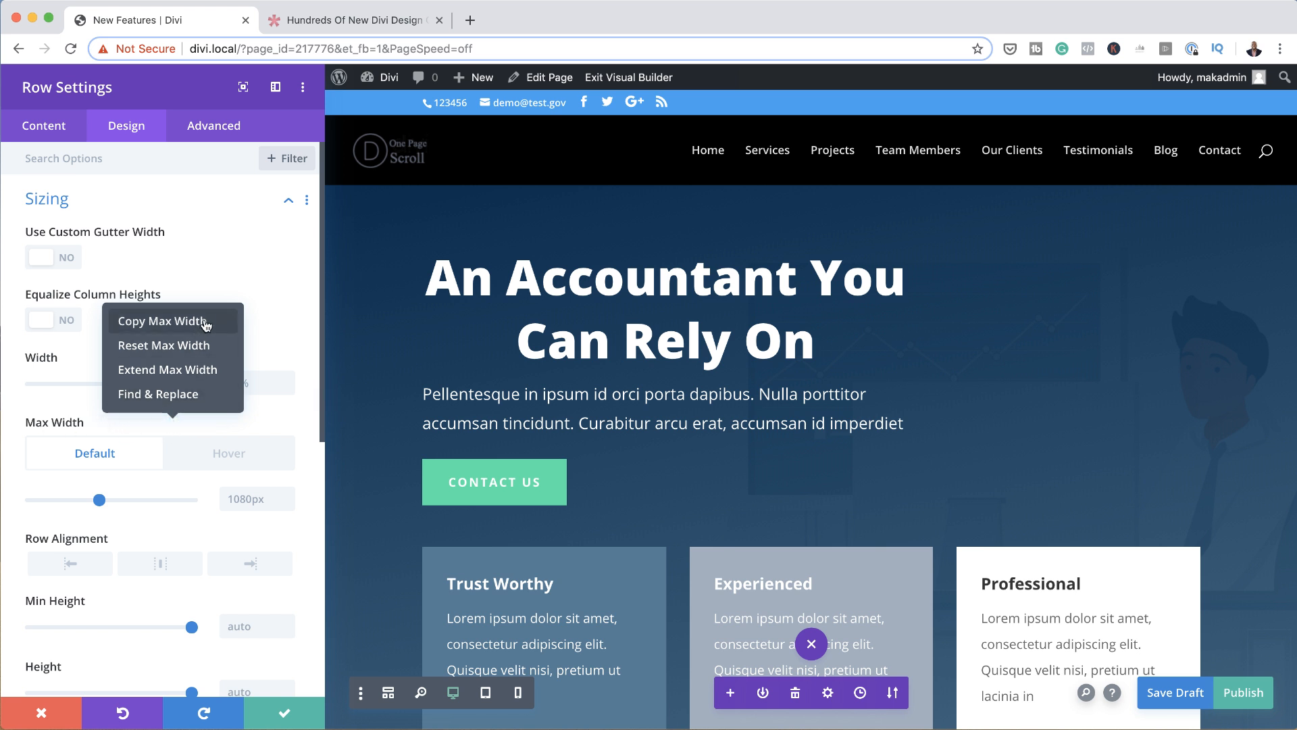
click(272, 417)
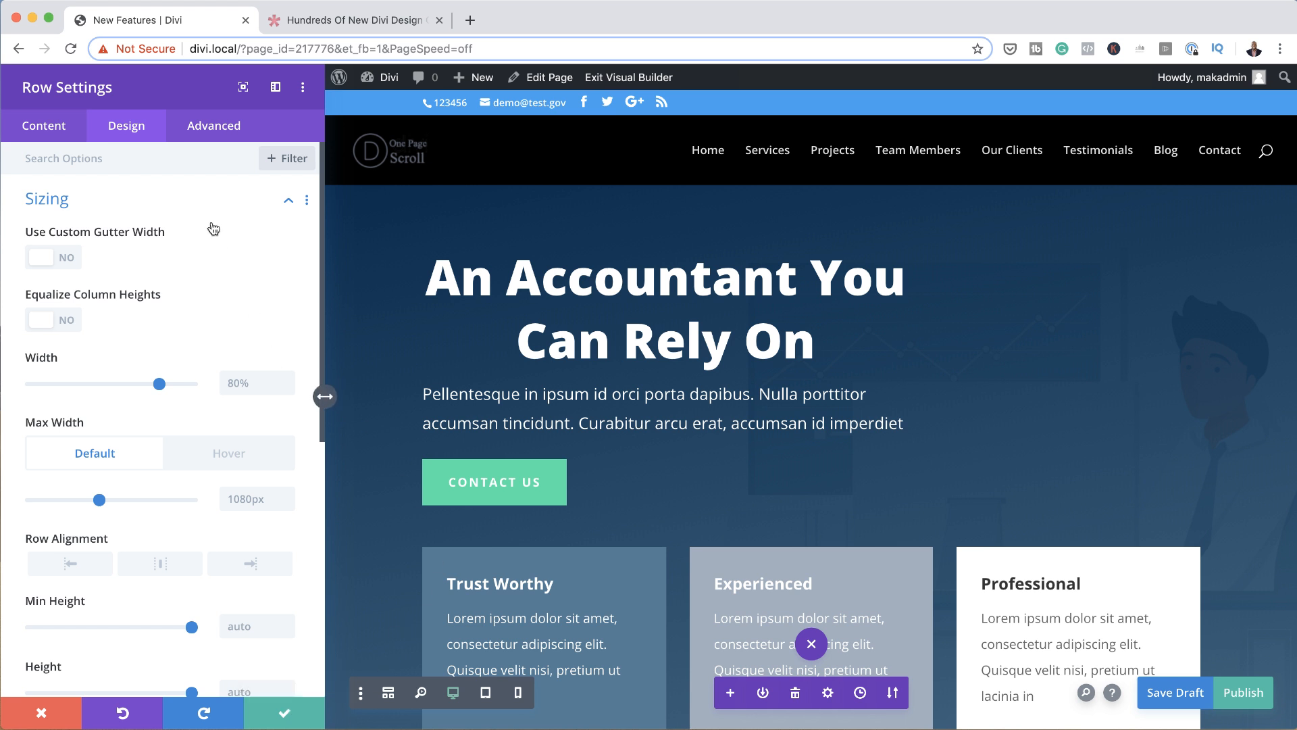
mouse_move(165, 4)
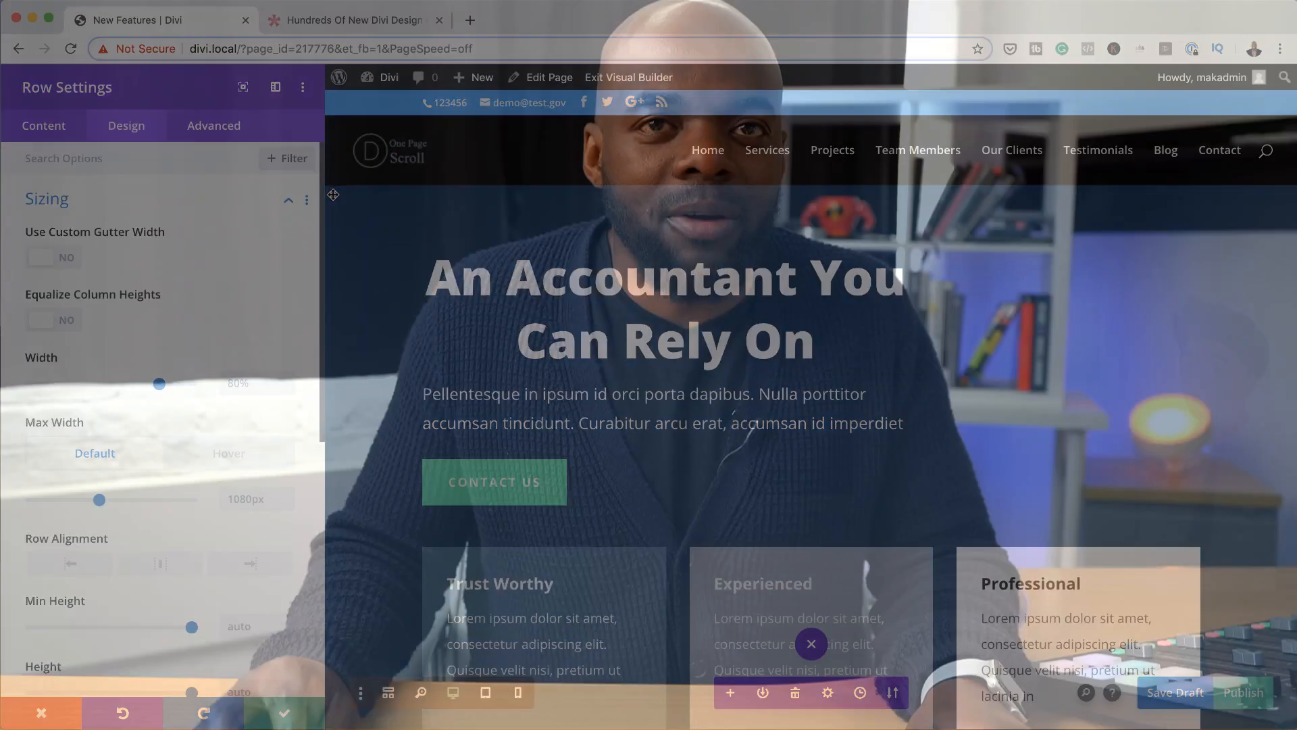
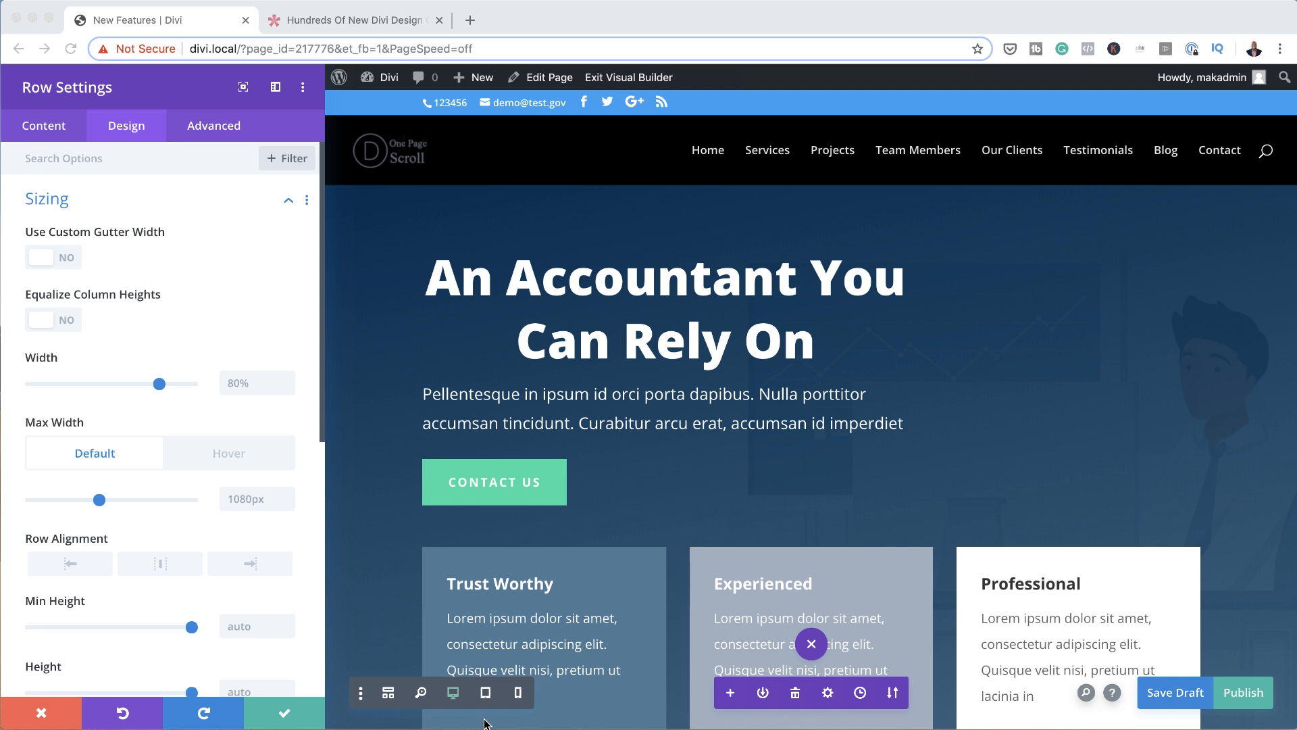
click(283, 718)
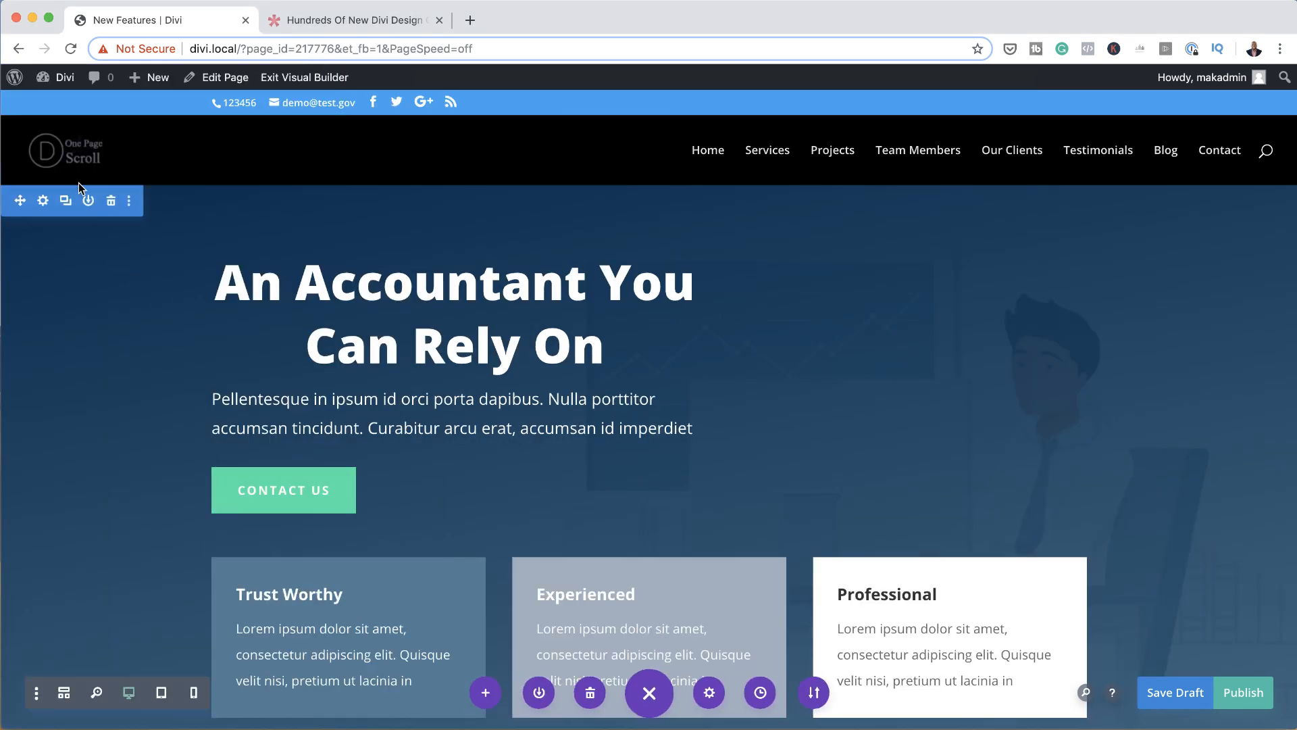
Open the hero section's background color settings and expand the full color palette
click(44, 209)
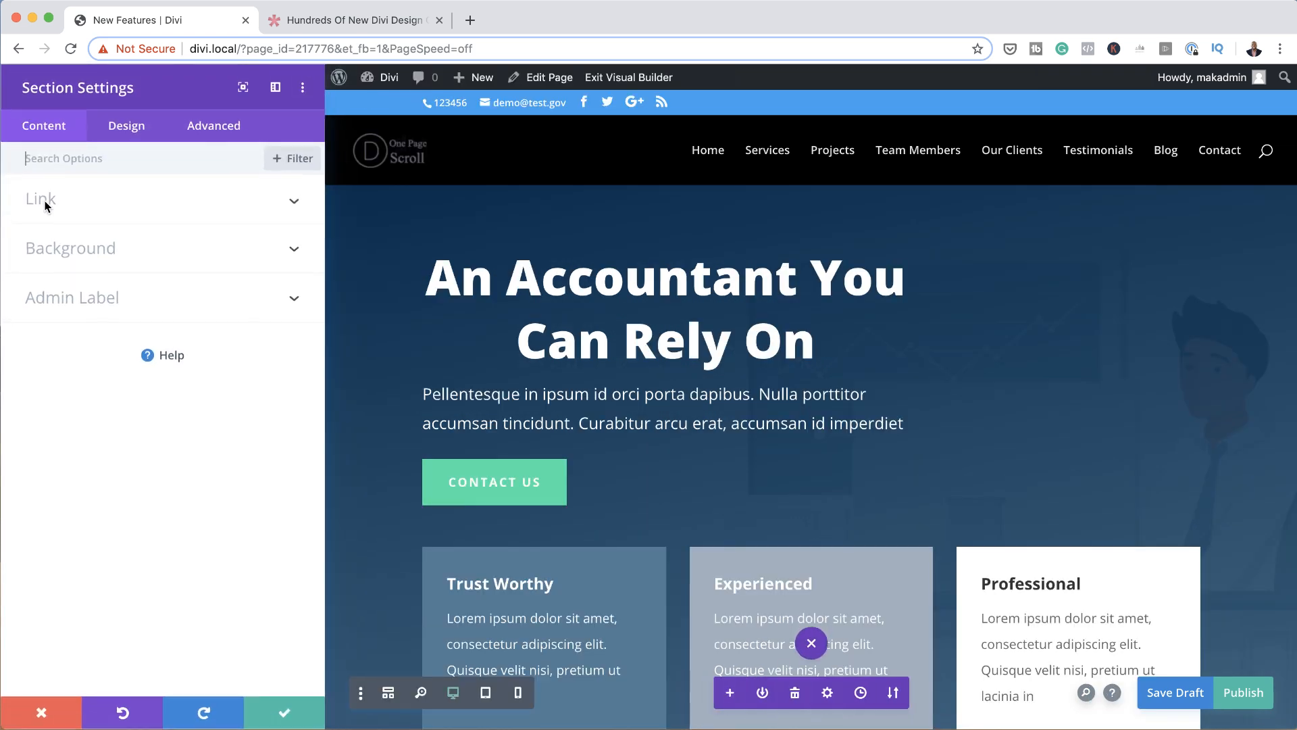
click(107, 255)
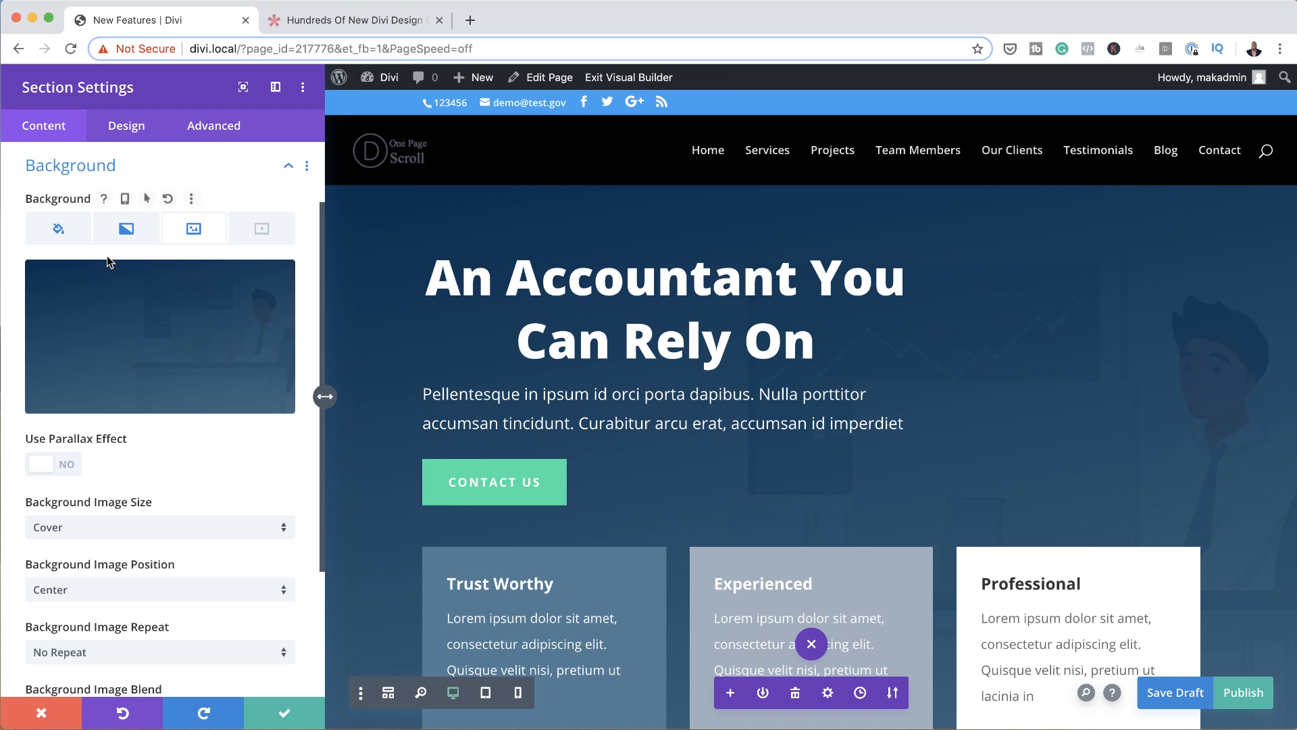
click(57, 231)
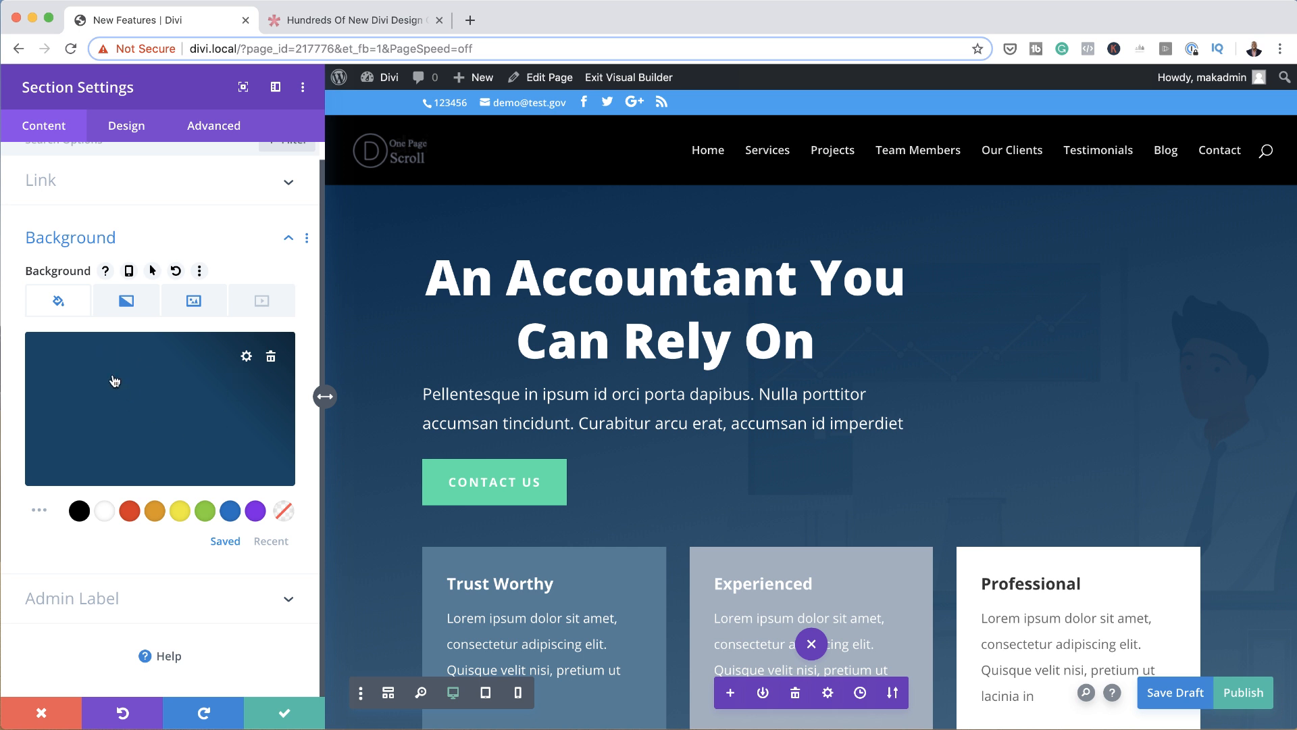
click(40, 512)
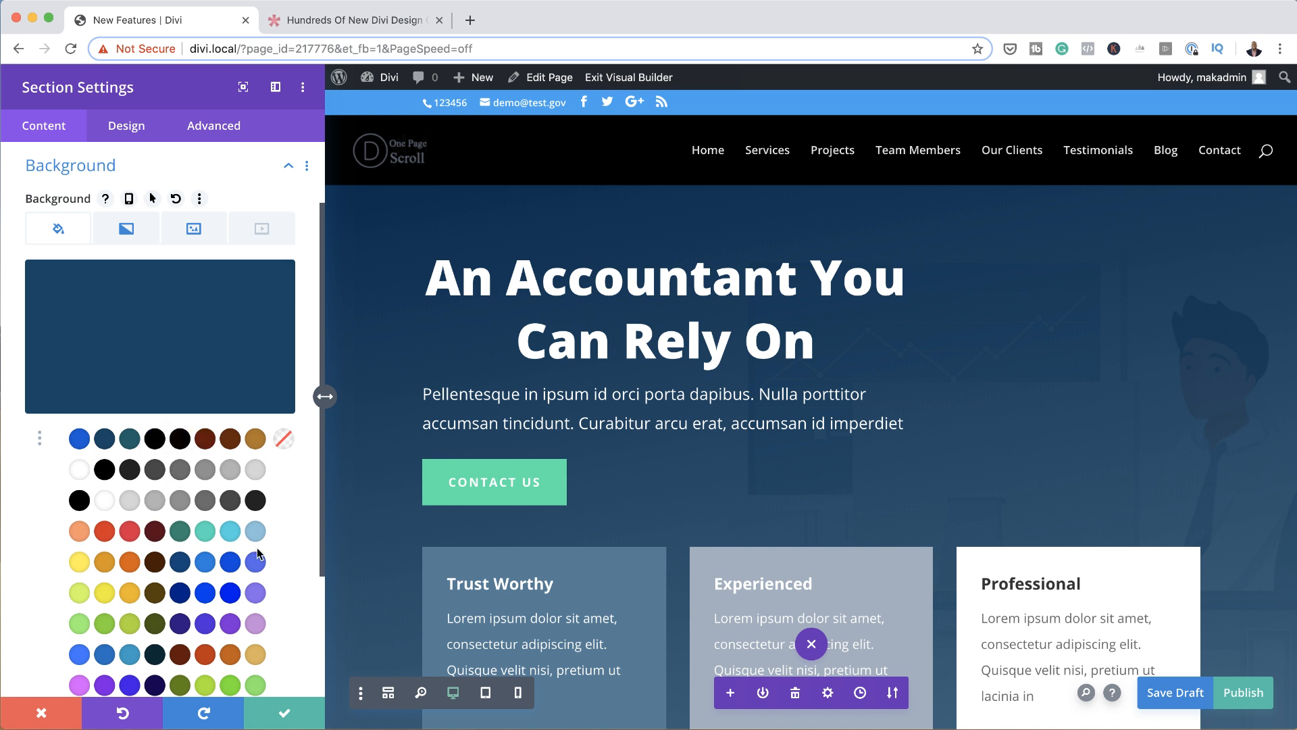
Set the hero section's background color to dark brown from the expanded palette and its background gradient's first color to lime green #aadb24
scroll(257, 554, down, 1)
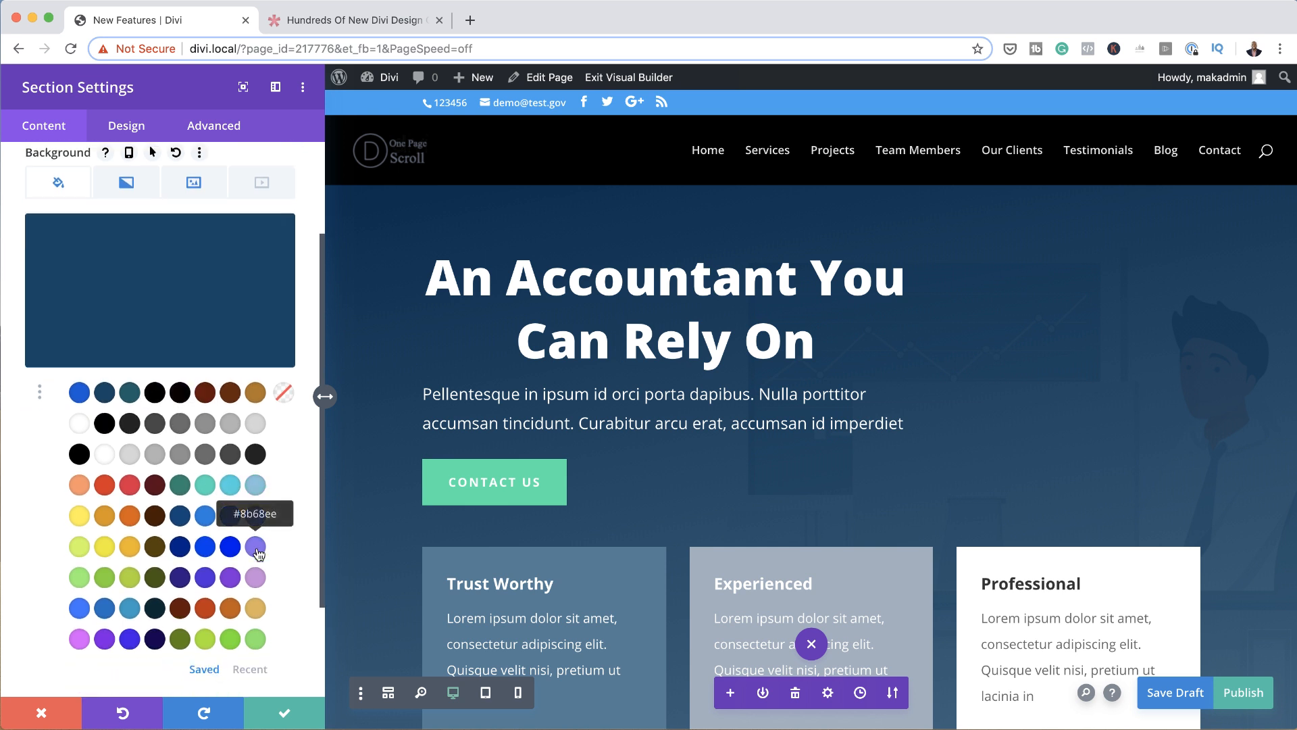
click(154, 515)
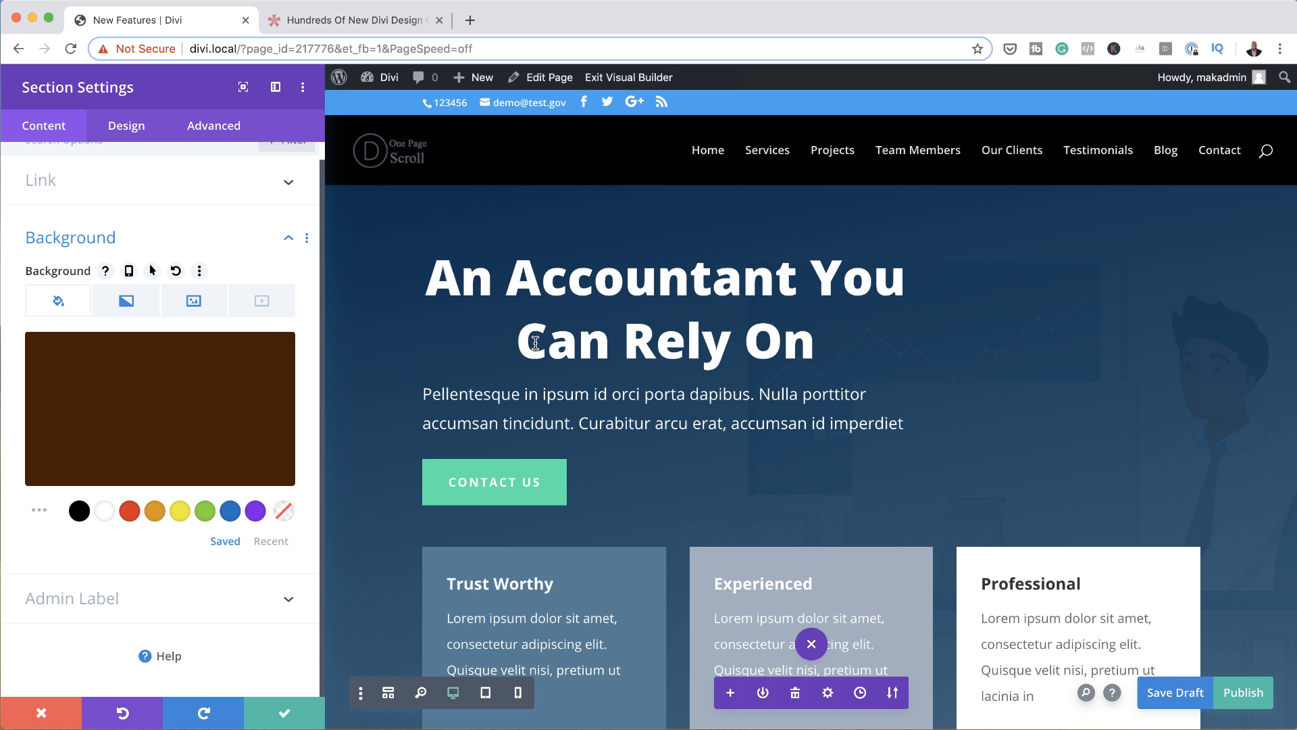
click(144, 311)
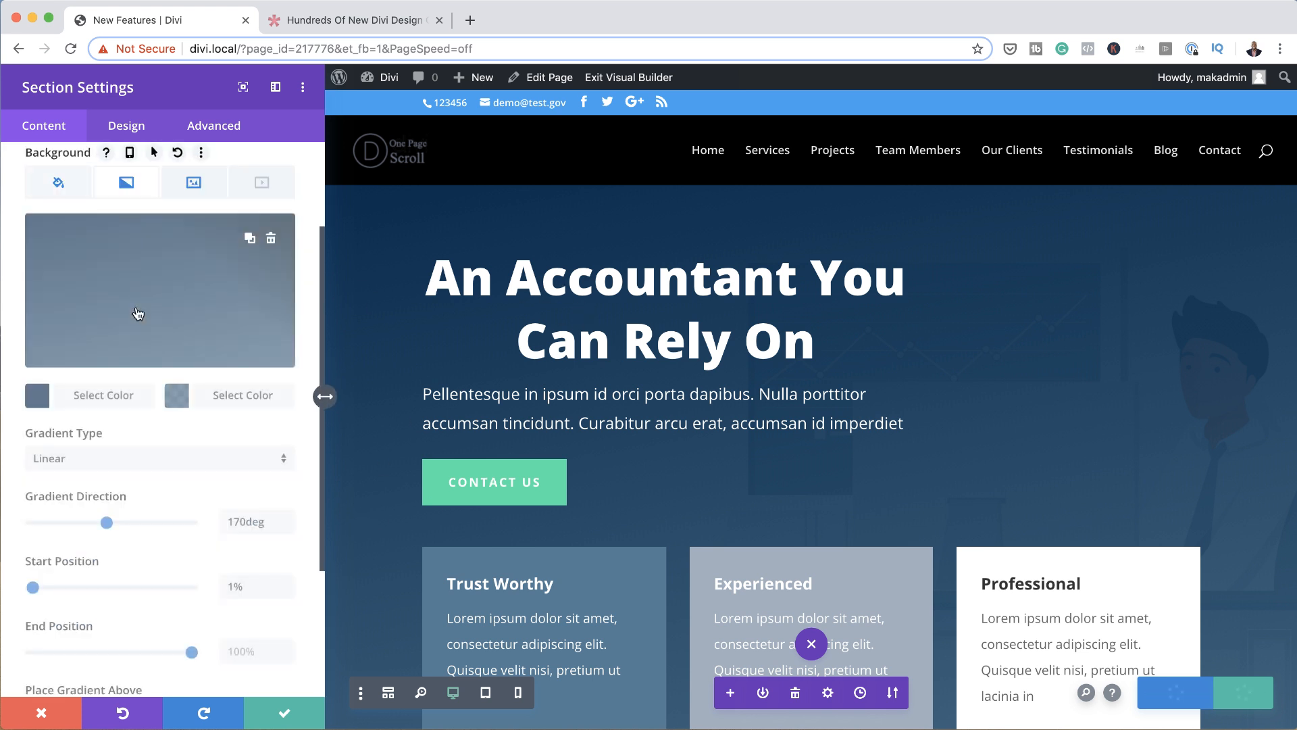
click(167, 287)
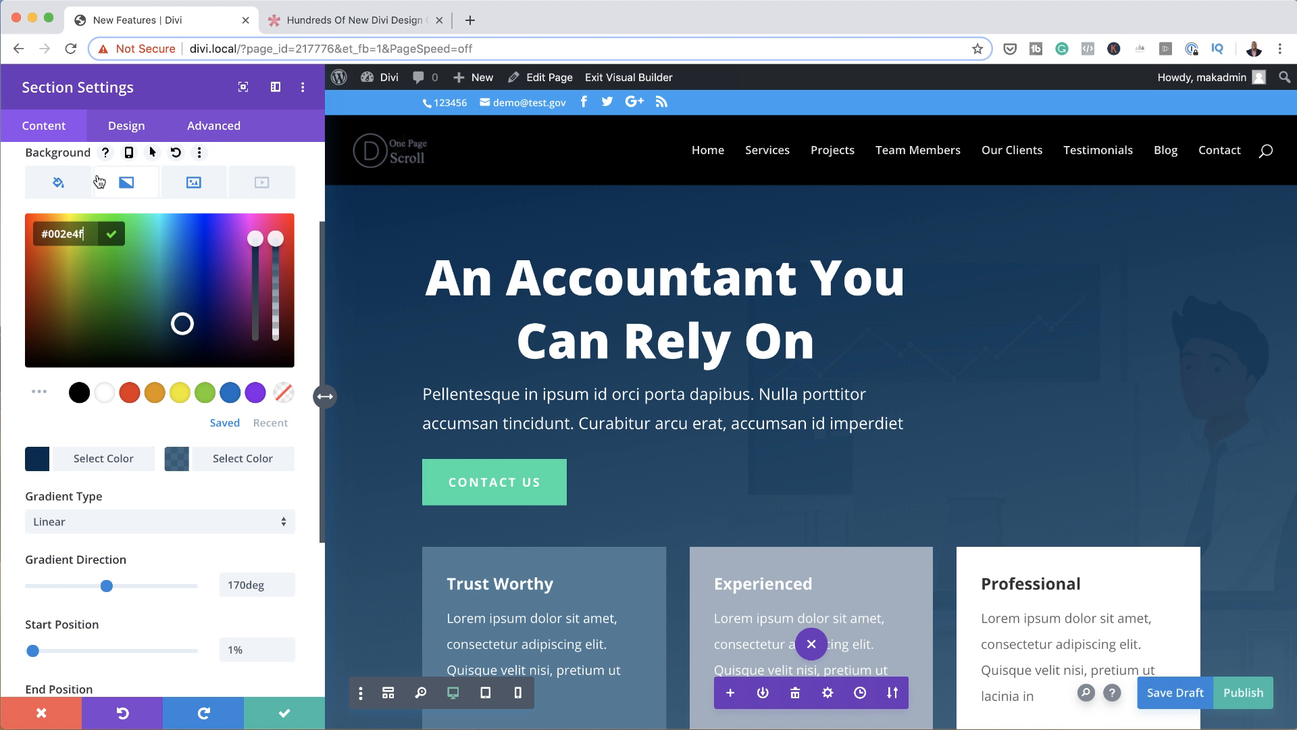
click(123, 193)
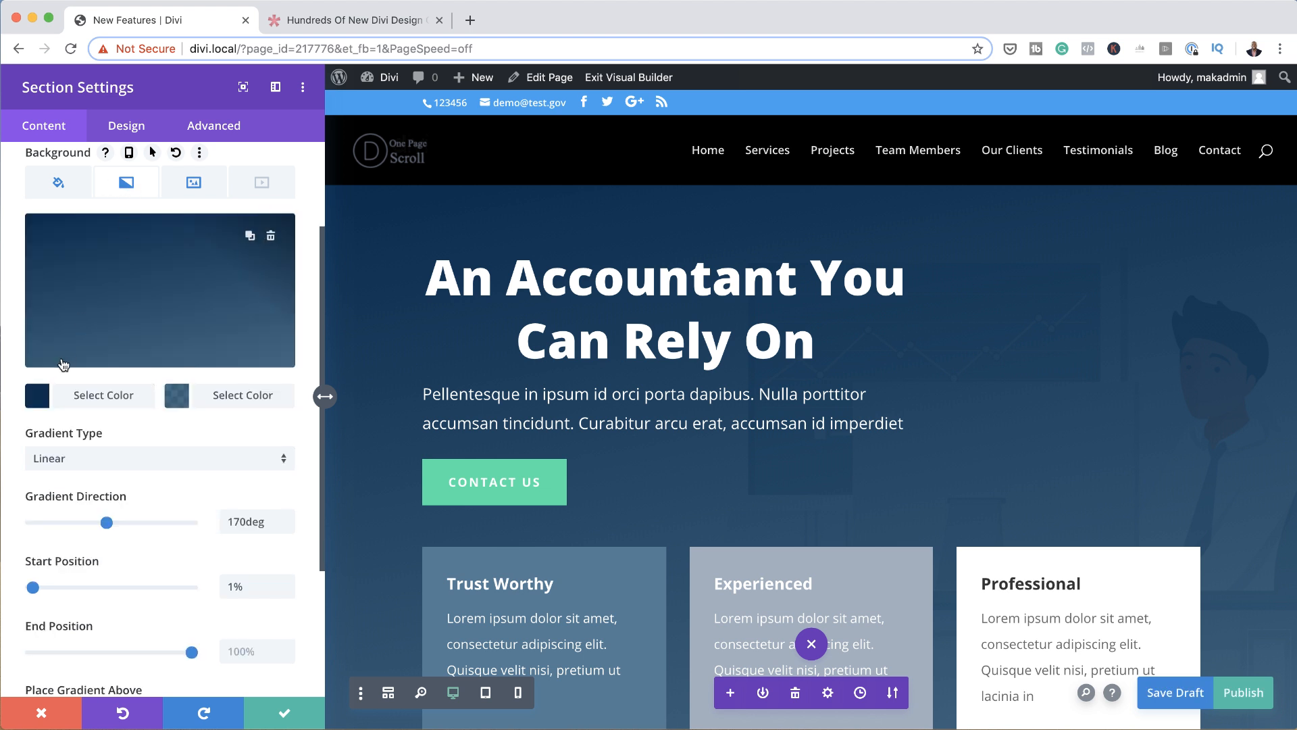
click(40, 397)
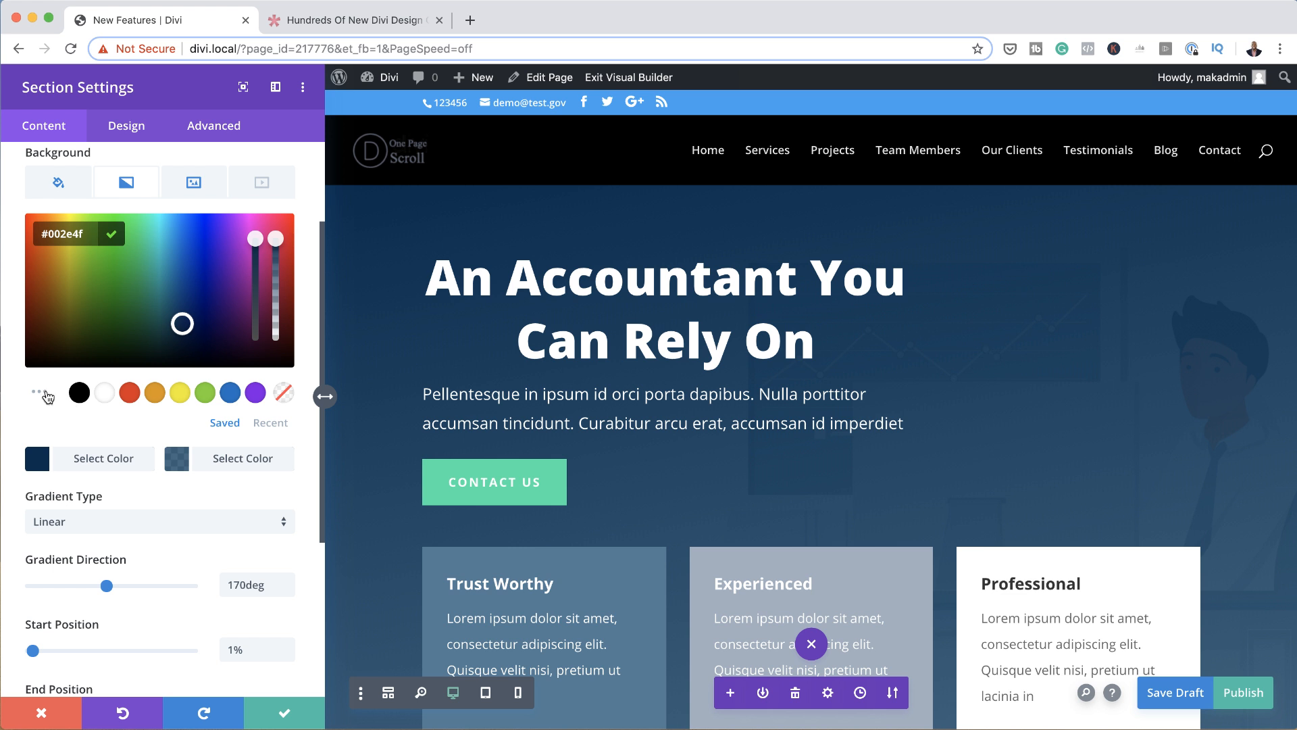
click(40, 395)
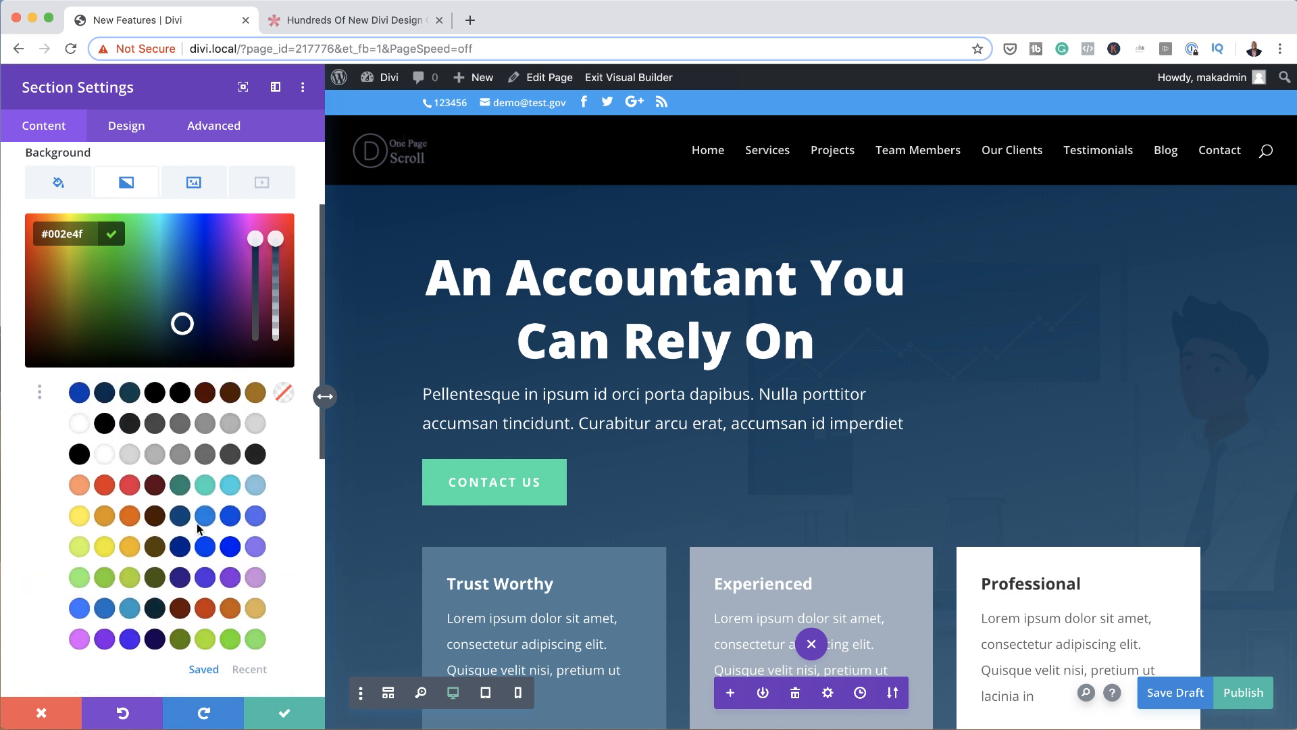
click(130, 576)
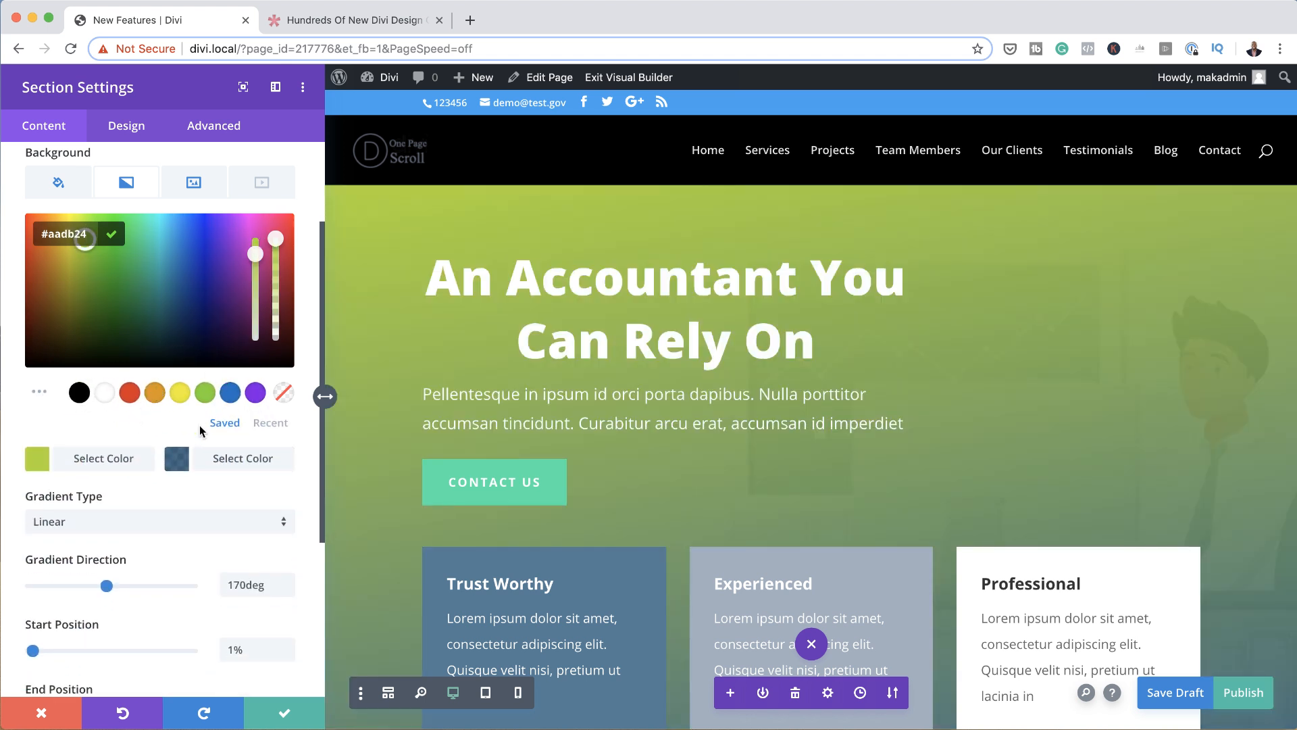
Set the hero section gradient's second color to dark blue #00208a from the expanded palette
click(177, 459)
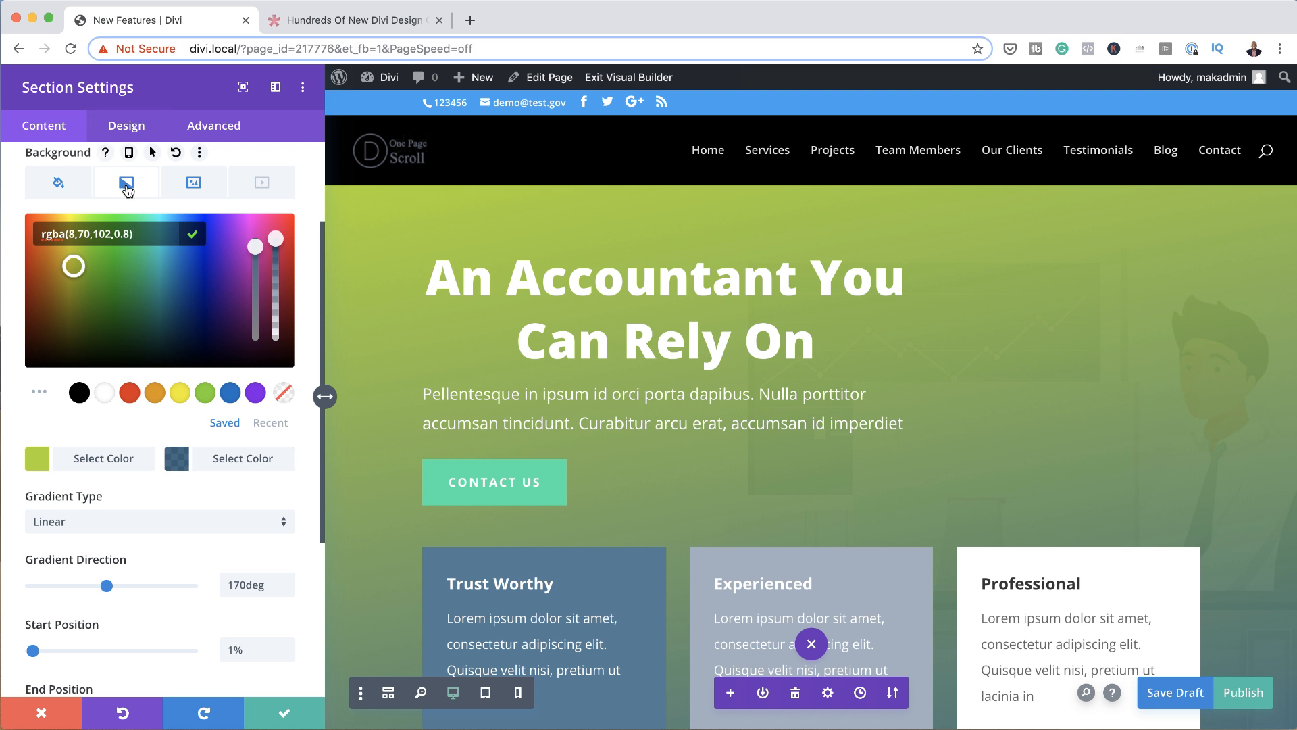
click(175, 463)
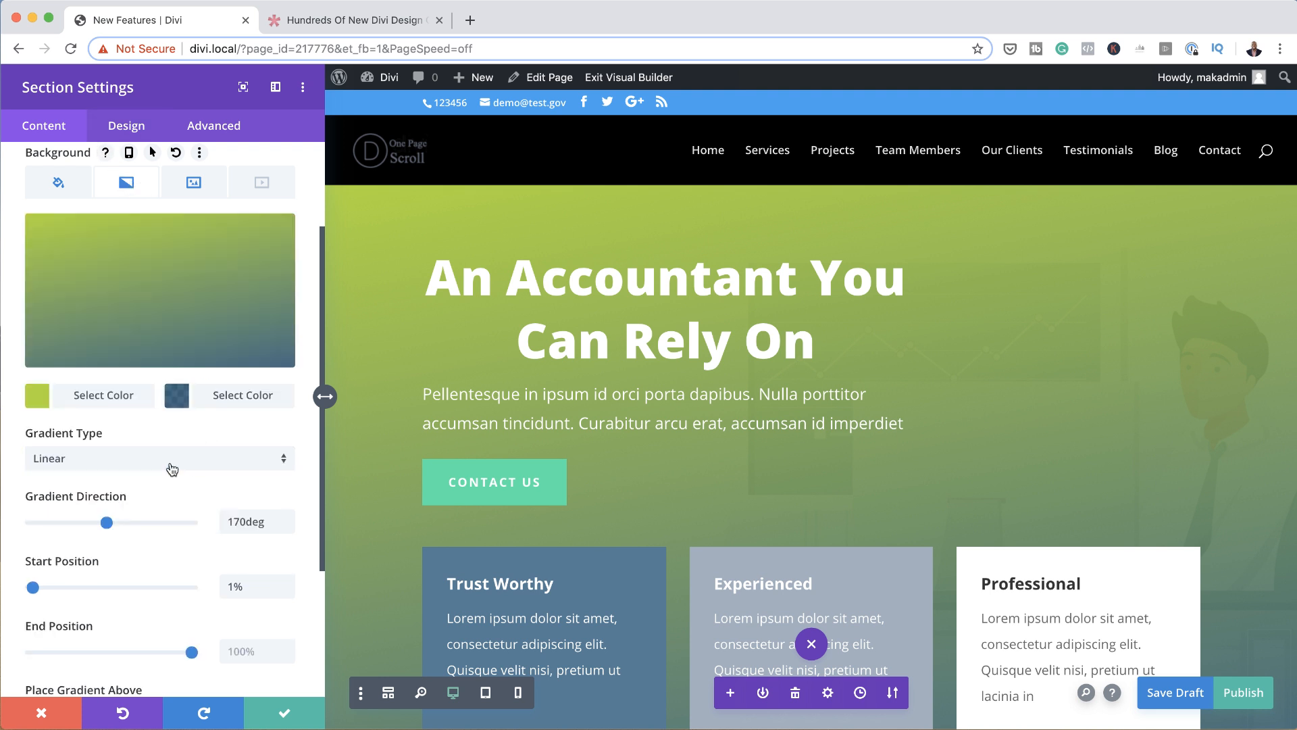
click(177, 395)
click(46, 393)
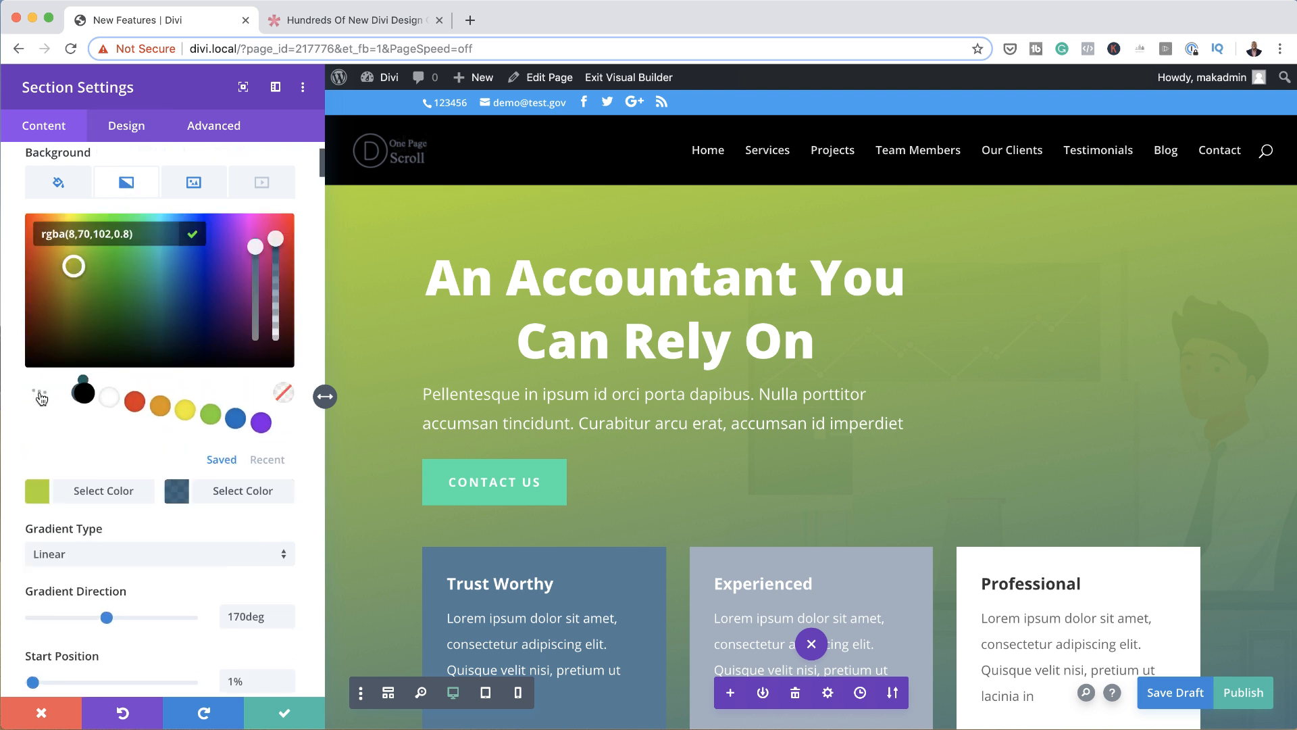
click(179, 549)
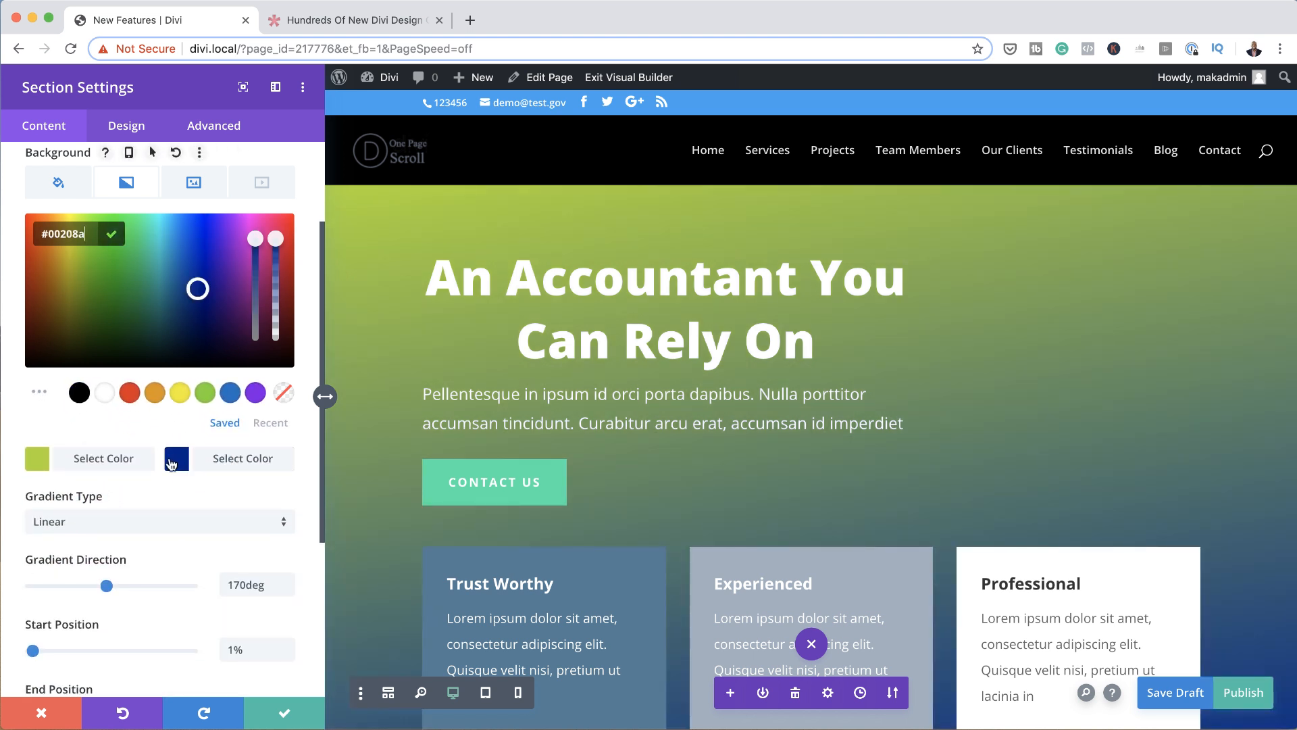
Set the hero section gradient's first color to #c88bda, view the recent colors, and save the section settings
click(38, 463)
click(40, 463)
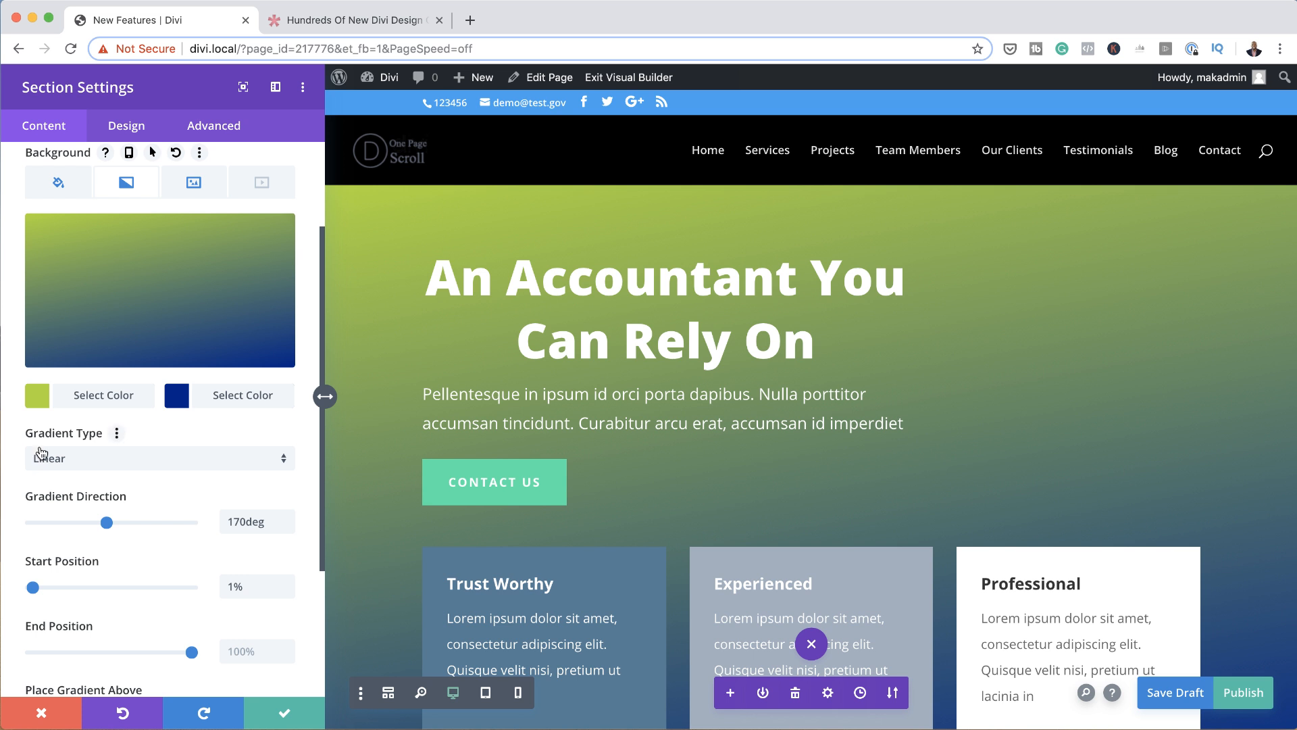
click(39, 397)
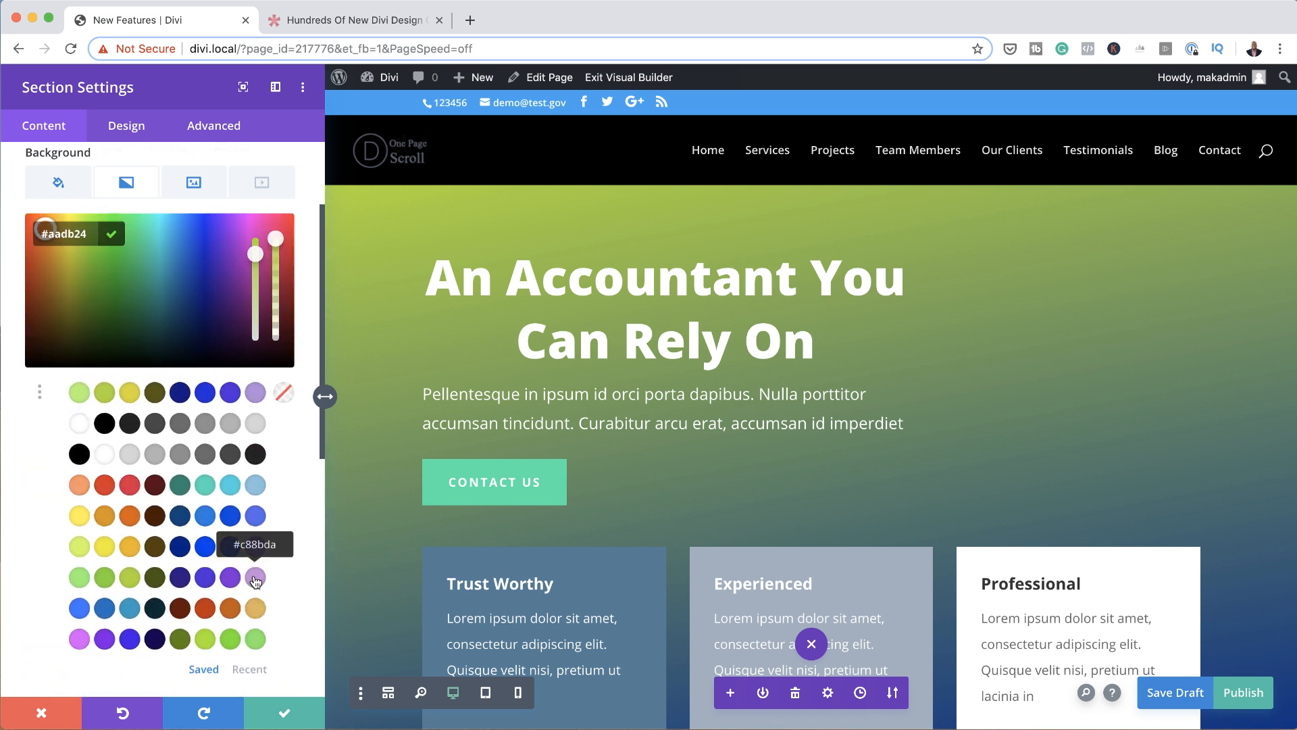
click(255, 579)
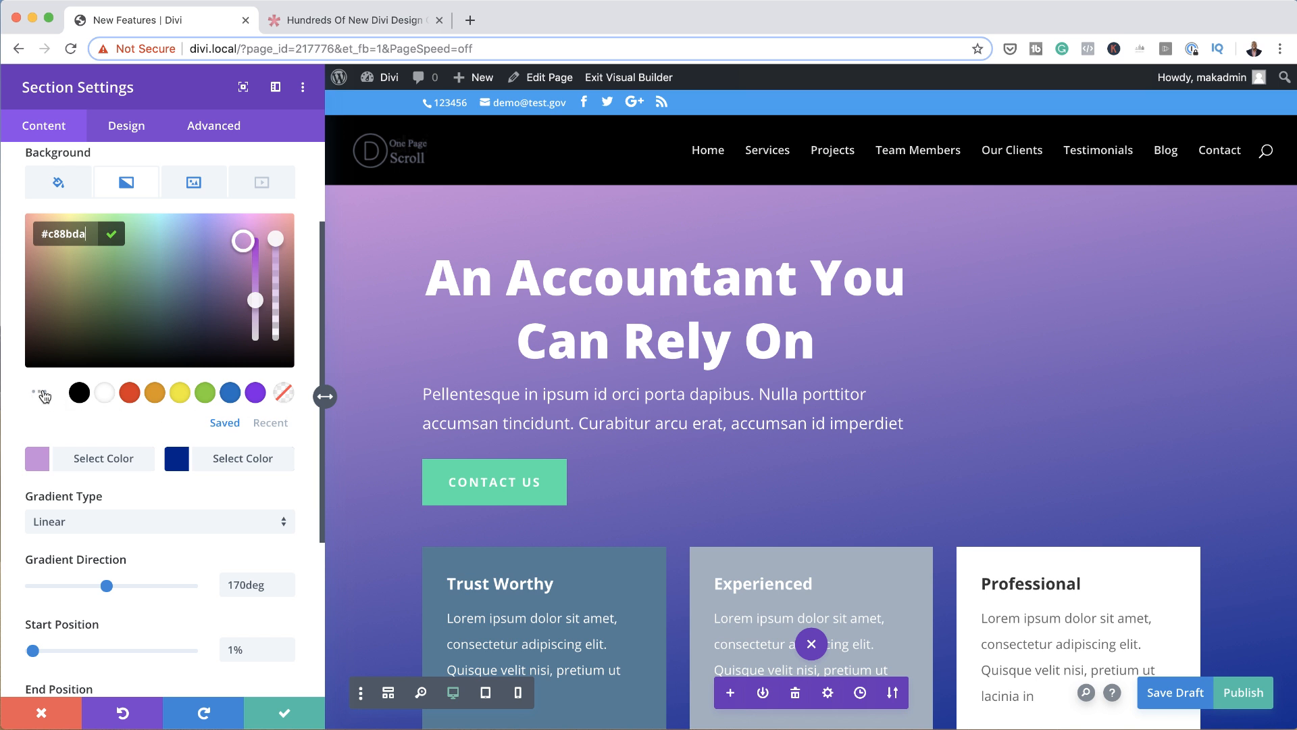
click(274, 423)
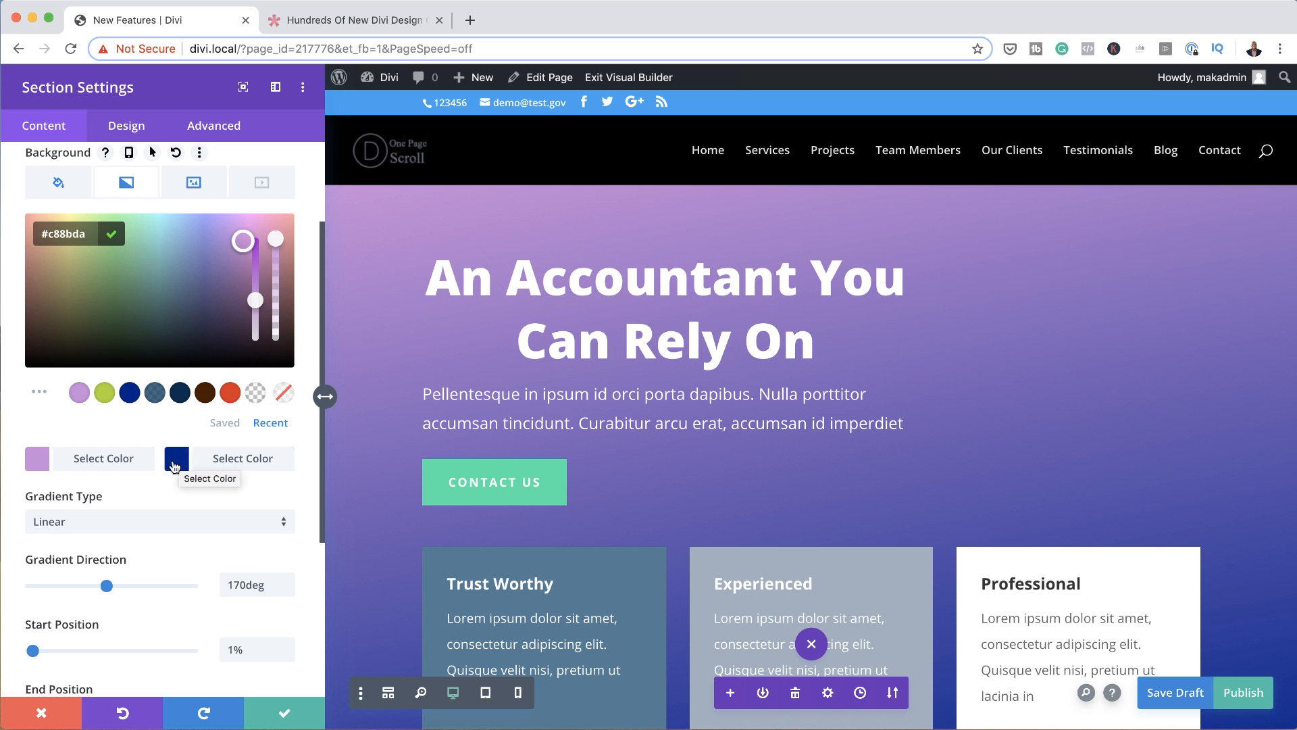
click(286, 717)
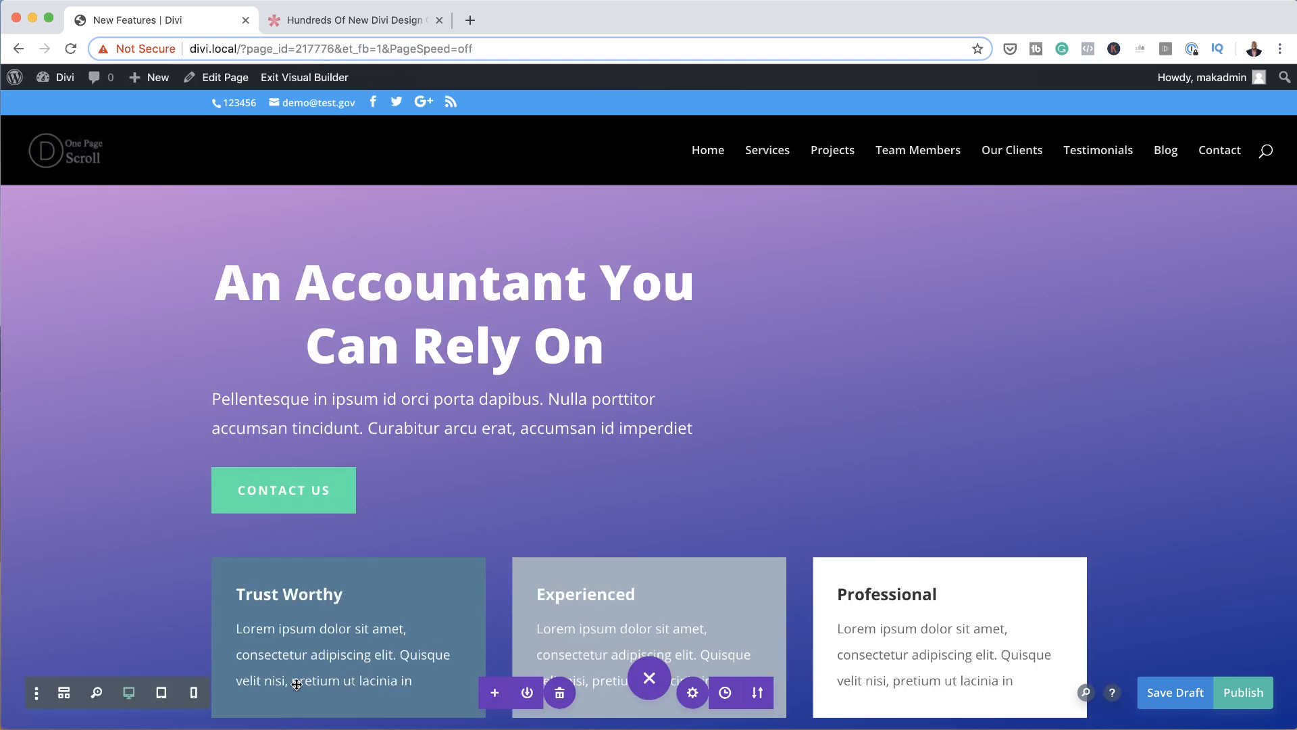
Insert a Contact Form module directly below the "What We Do" text
scroll(569, 462, down, 8)
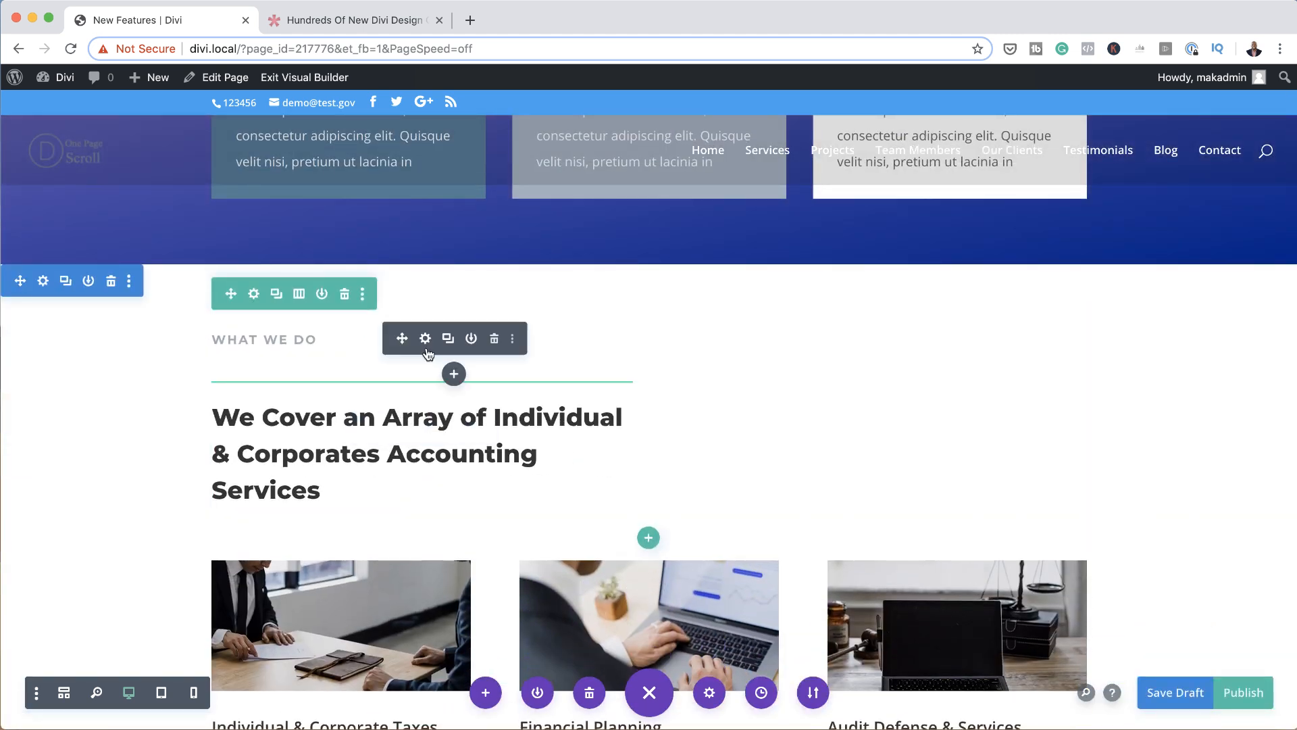
click(454, 376)
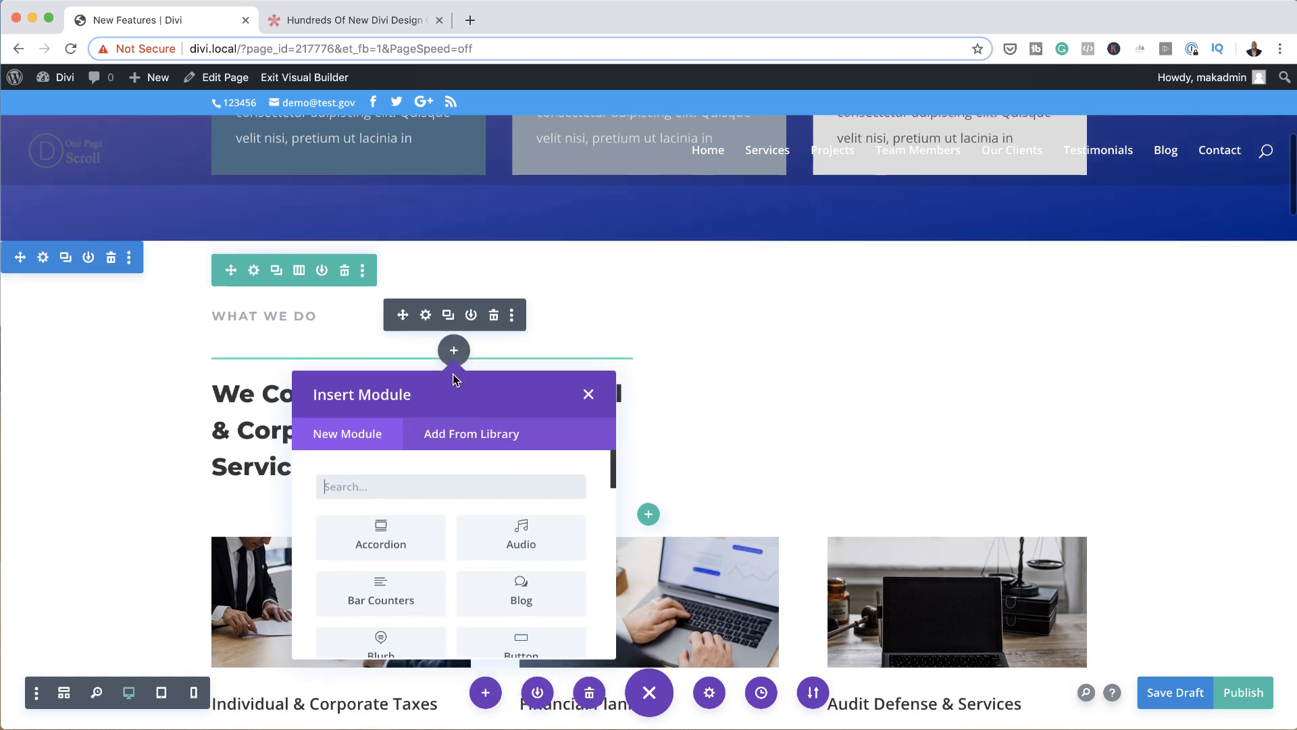
click(445, 481)
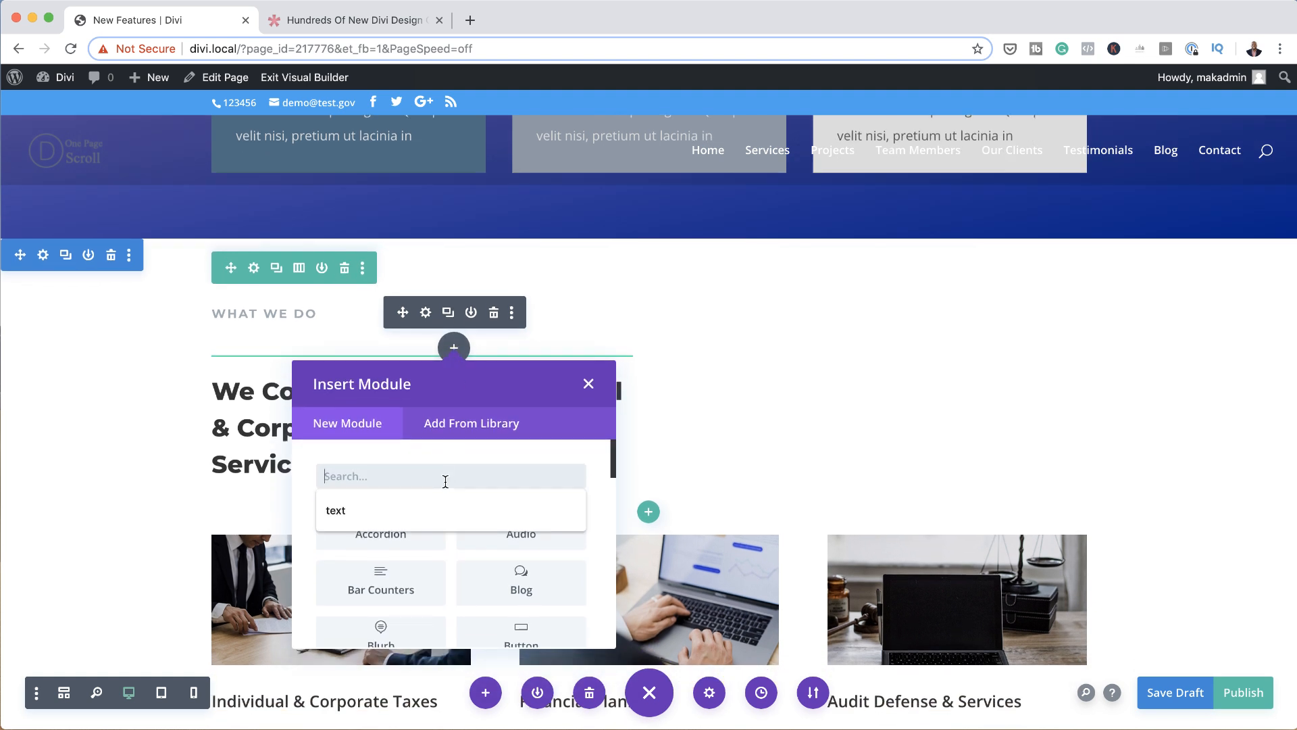
text(for)
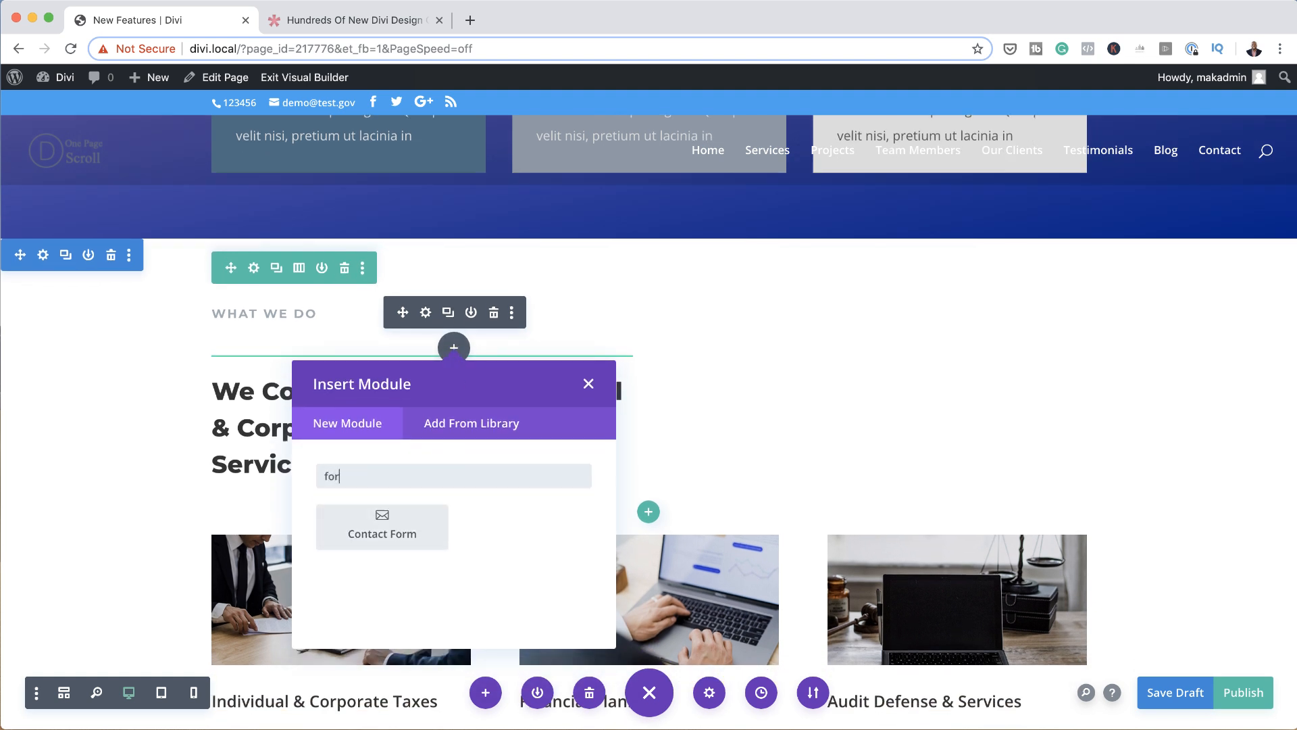
click(442, 516)
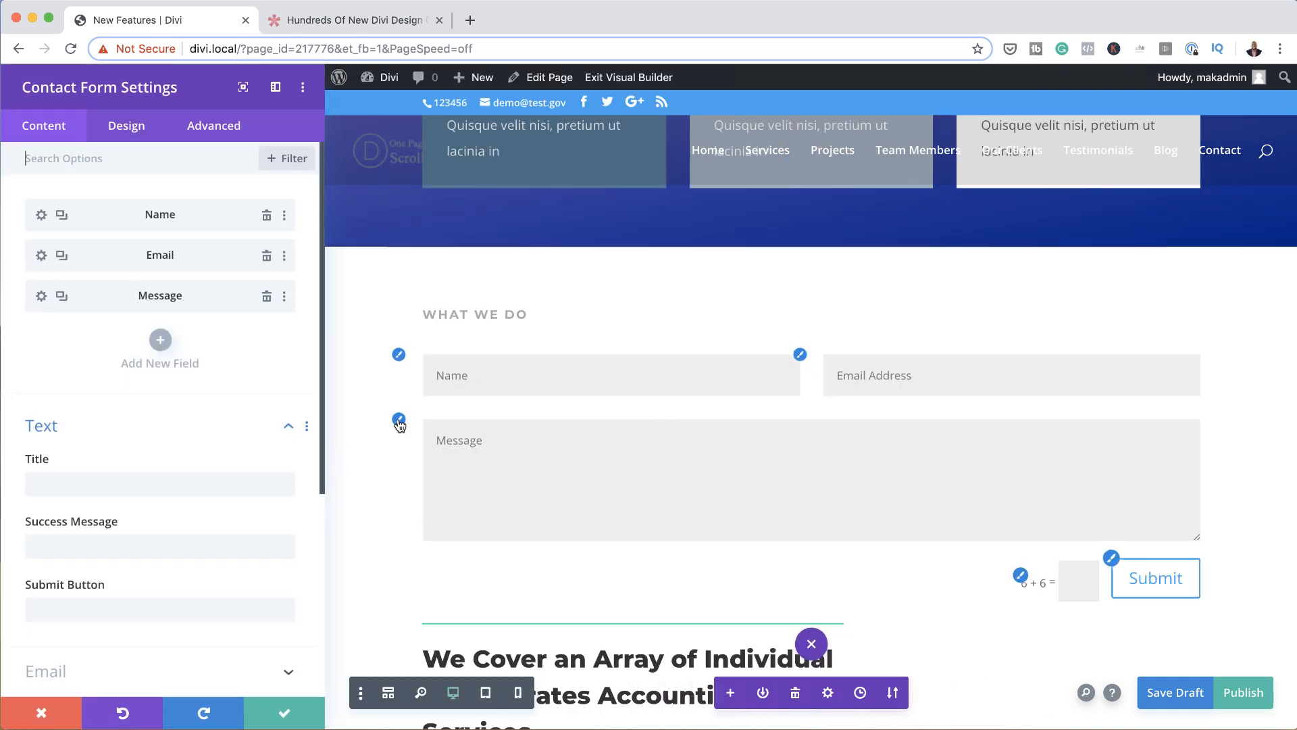
Examine the contact form's Sizing, Spacing and Border design options, including the controls offered for each input border option
click(127, 125)
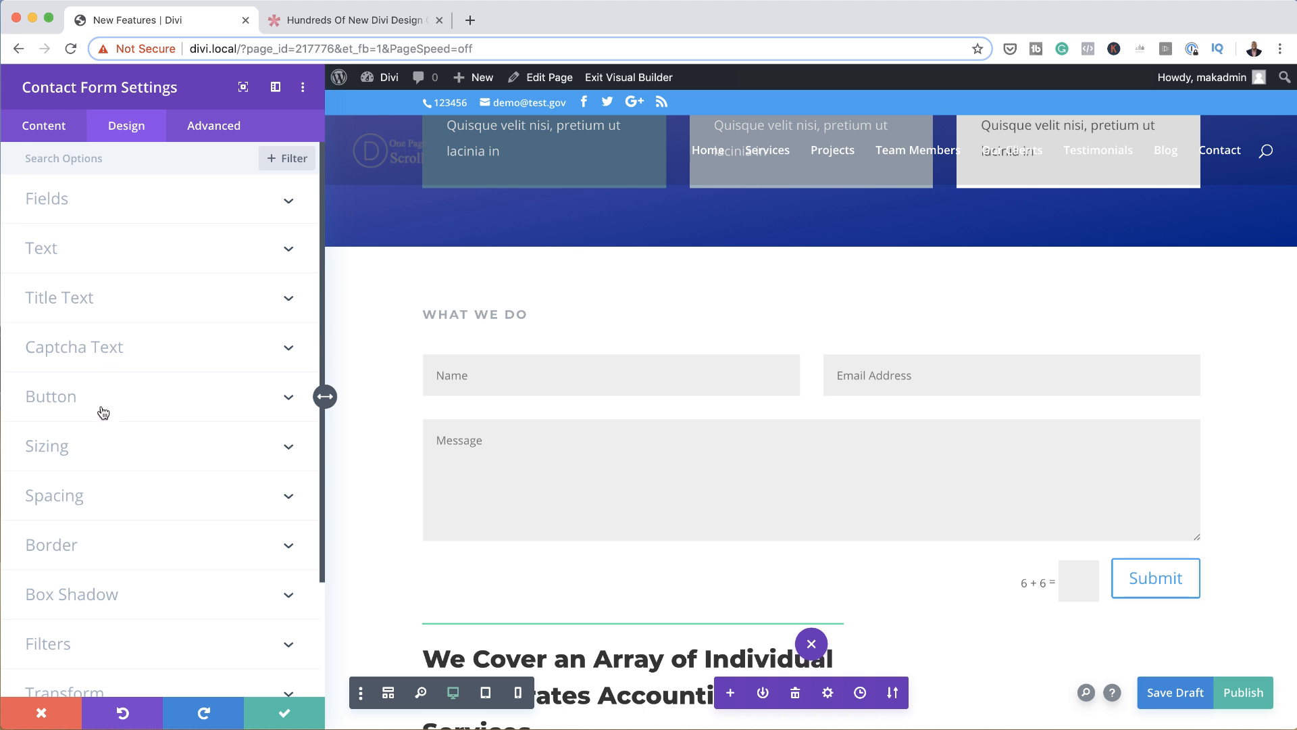
click(61, 449)
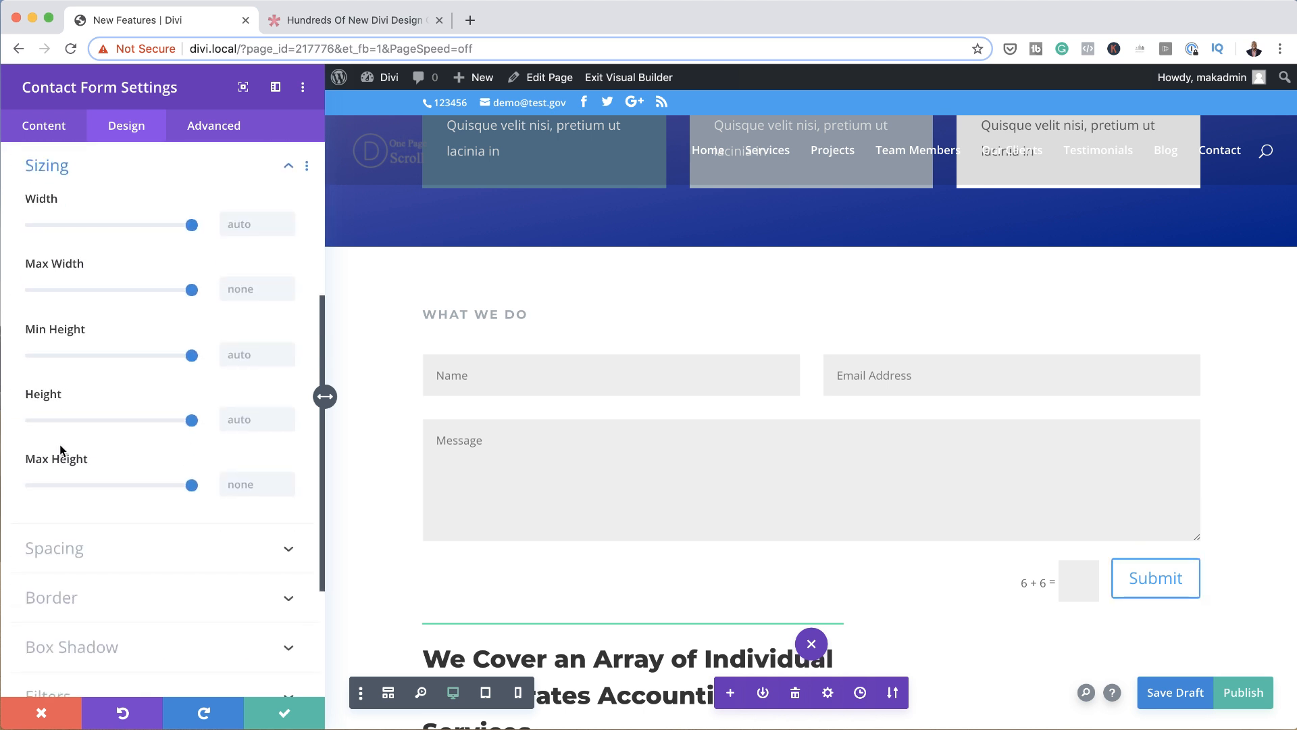
click(67, 553)
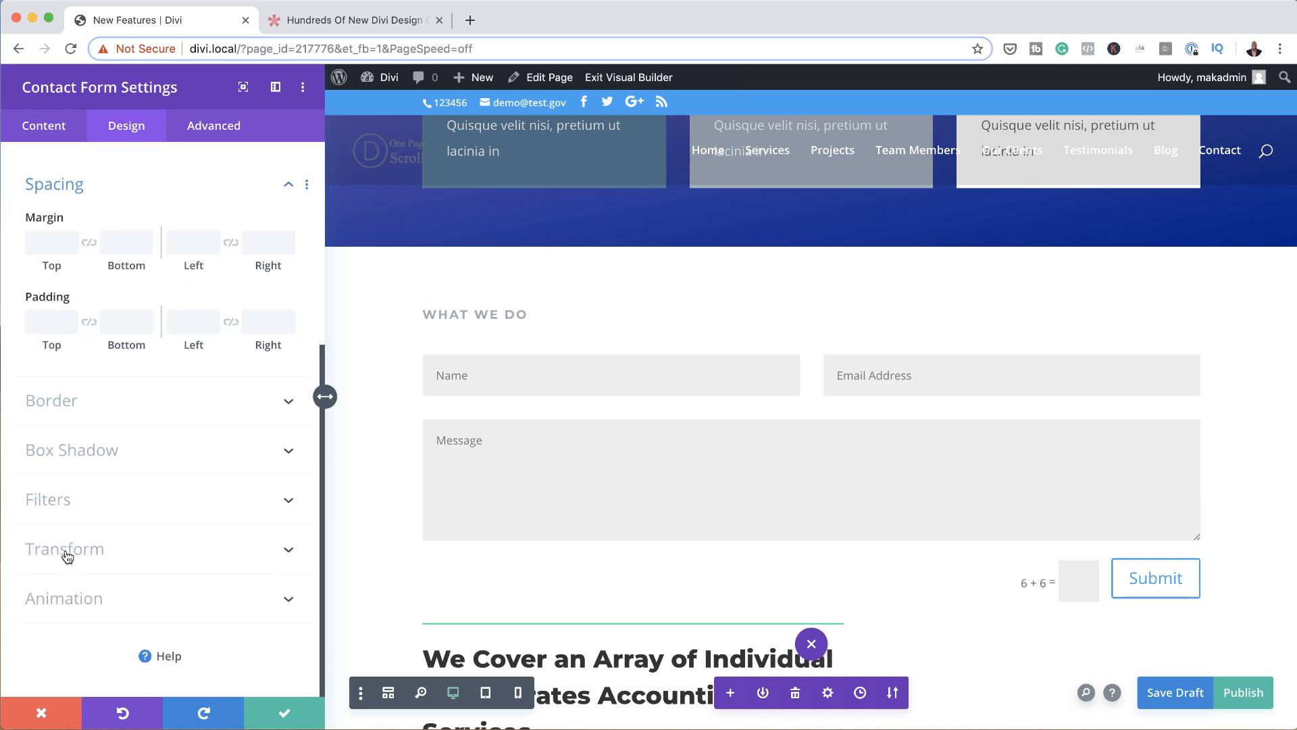
click(70, 404)
scroll(159, 522, down, 2)
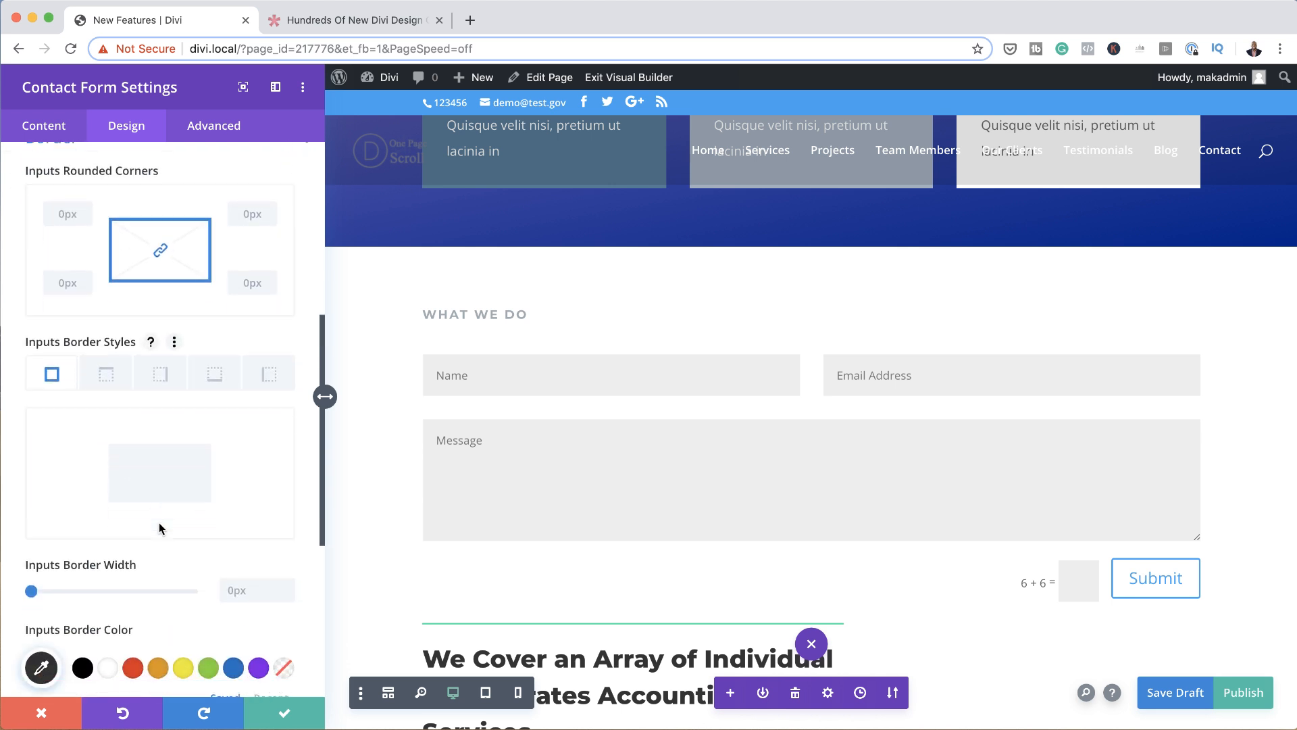
scroll(160, 522, down, 2)
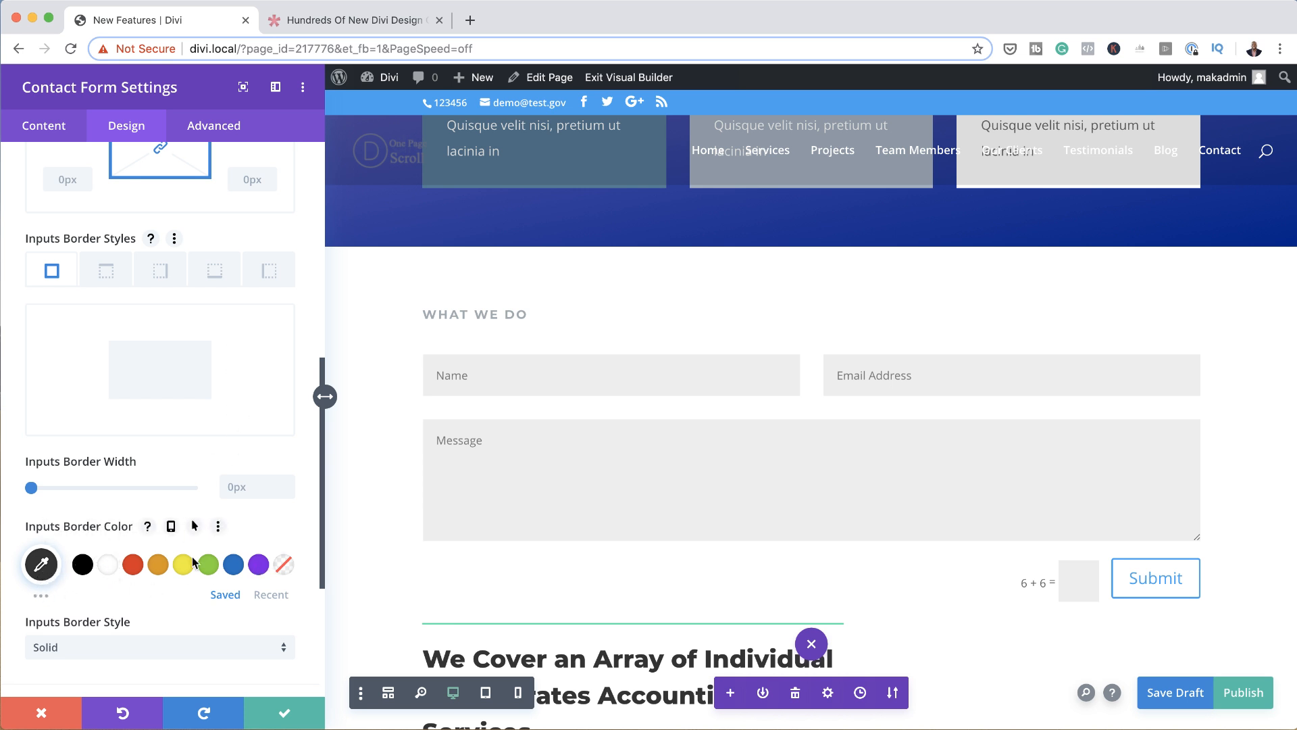
scroll(102, 561, down, 1)
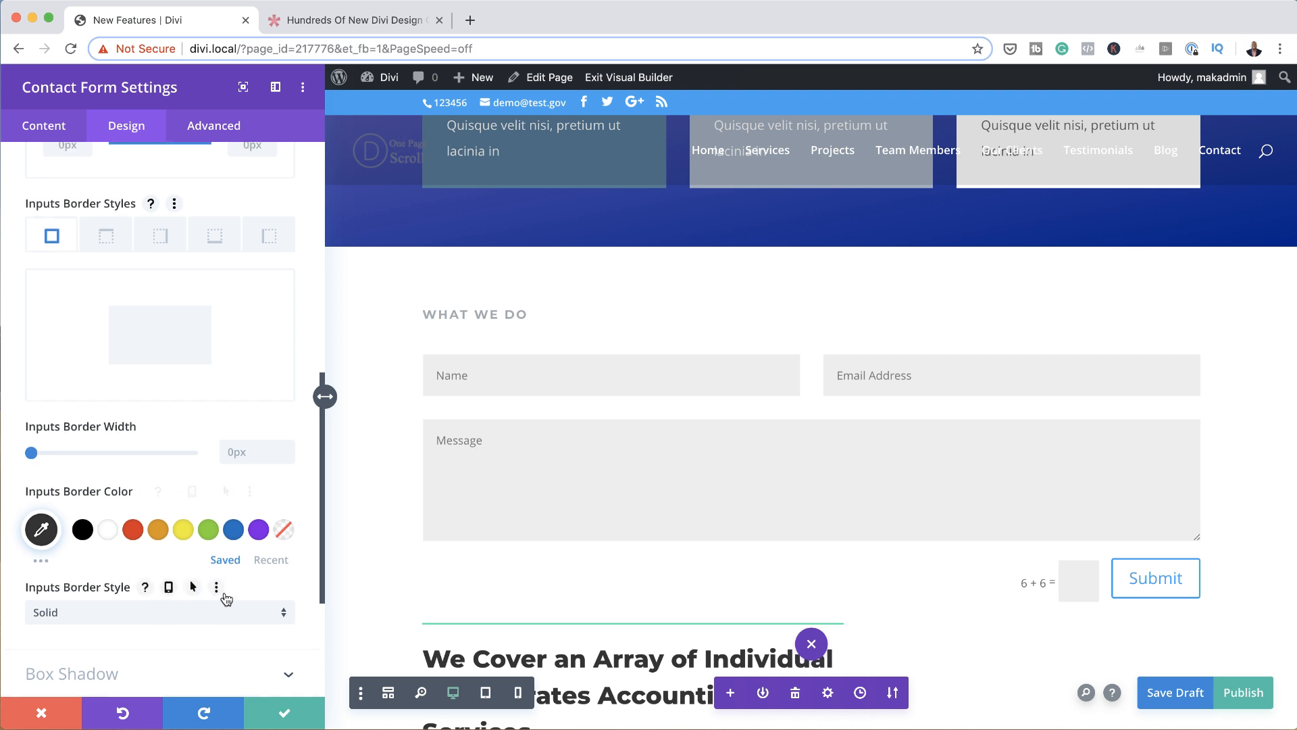
Copy the contact form's Inputs Border Styles and review the actions offered for the whole Border group
scroll(226, 598, up, 2)
click(175, 284)
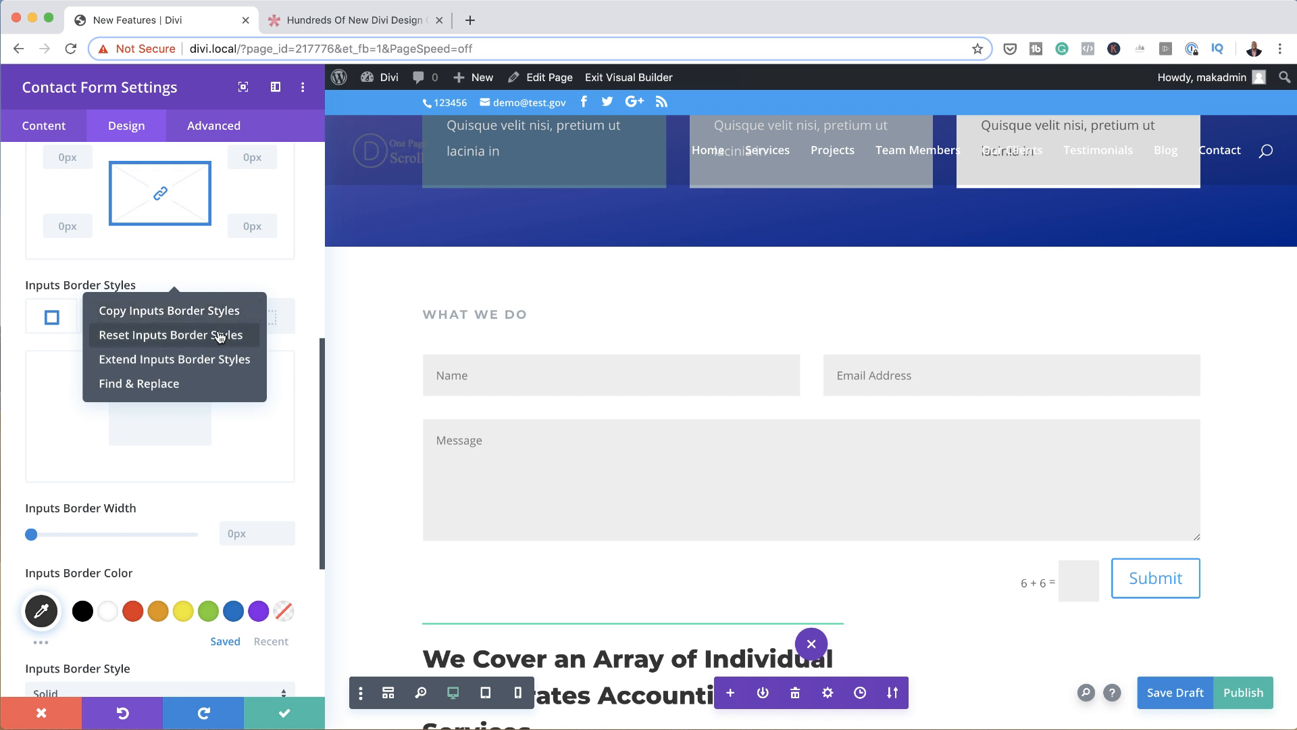
click(223, 310)
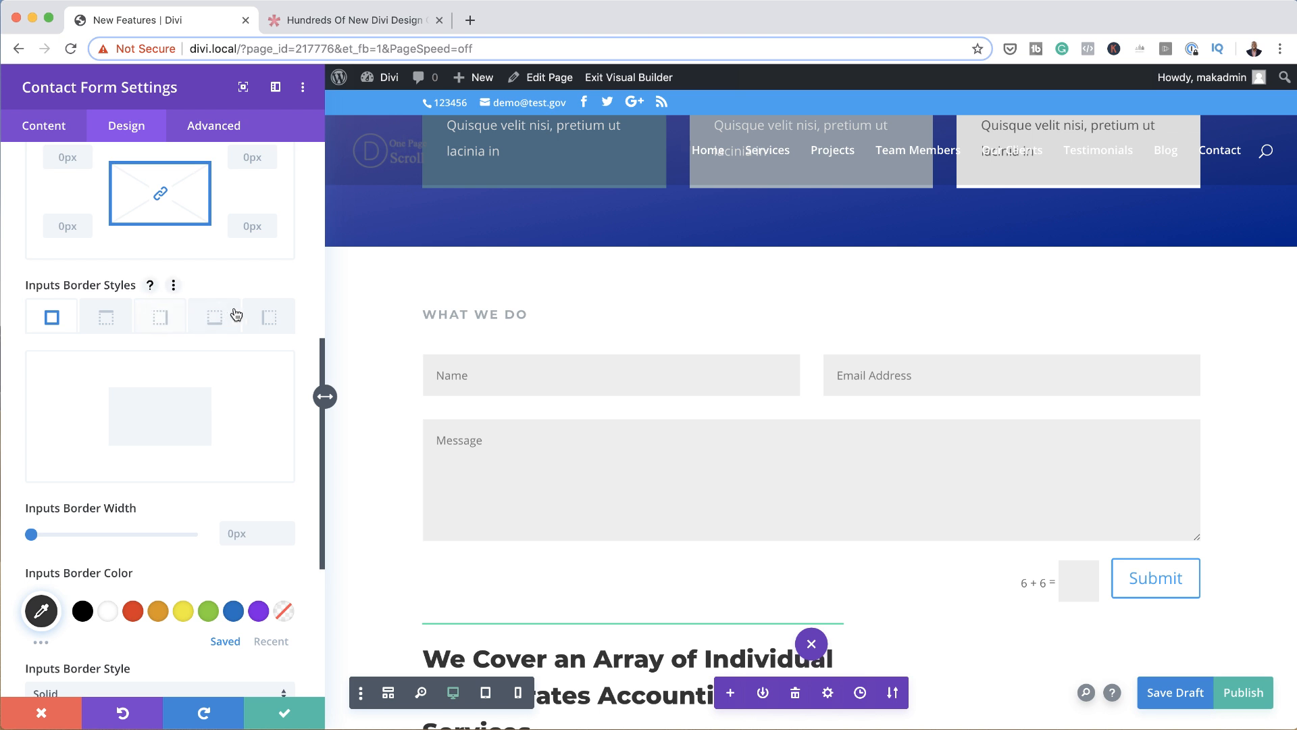
scroll(238, 316, up, 3)
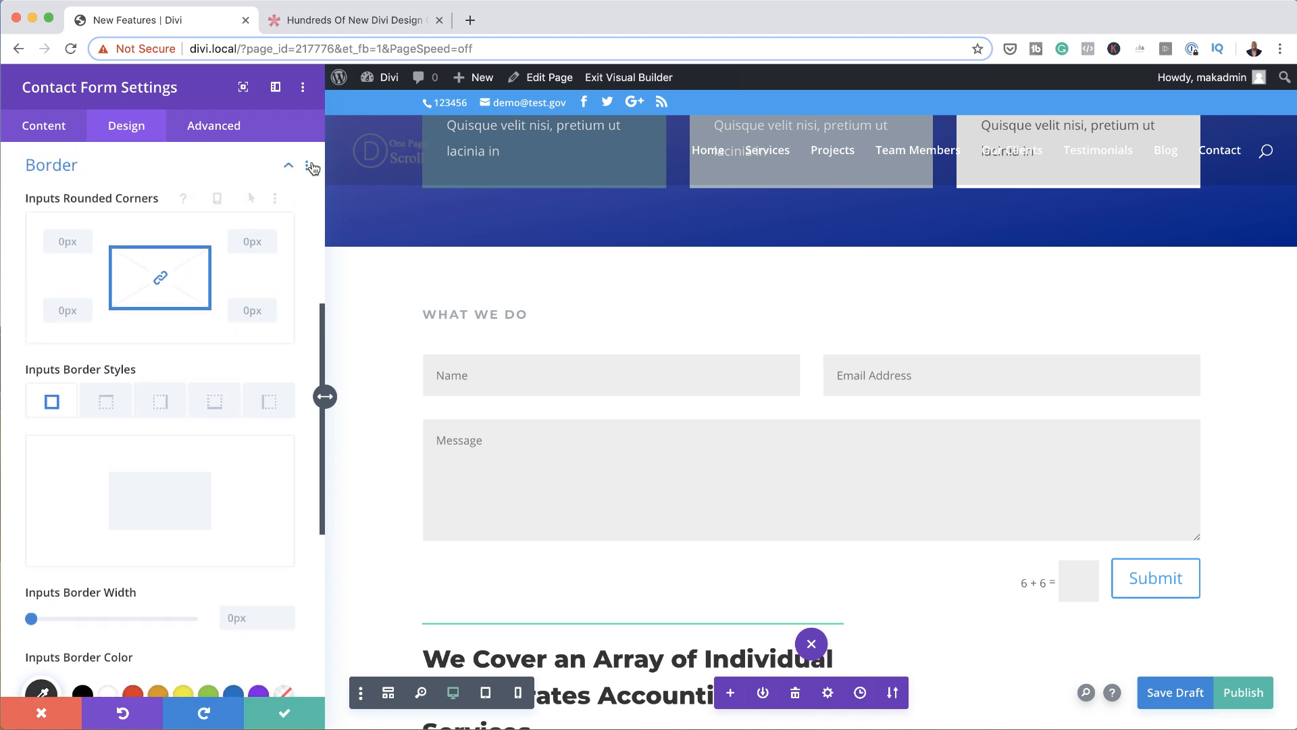
click(307, 166)
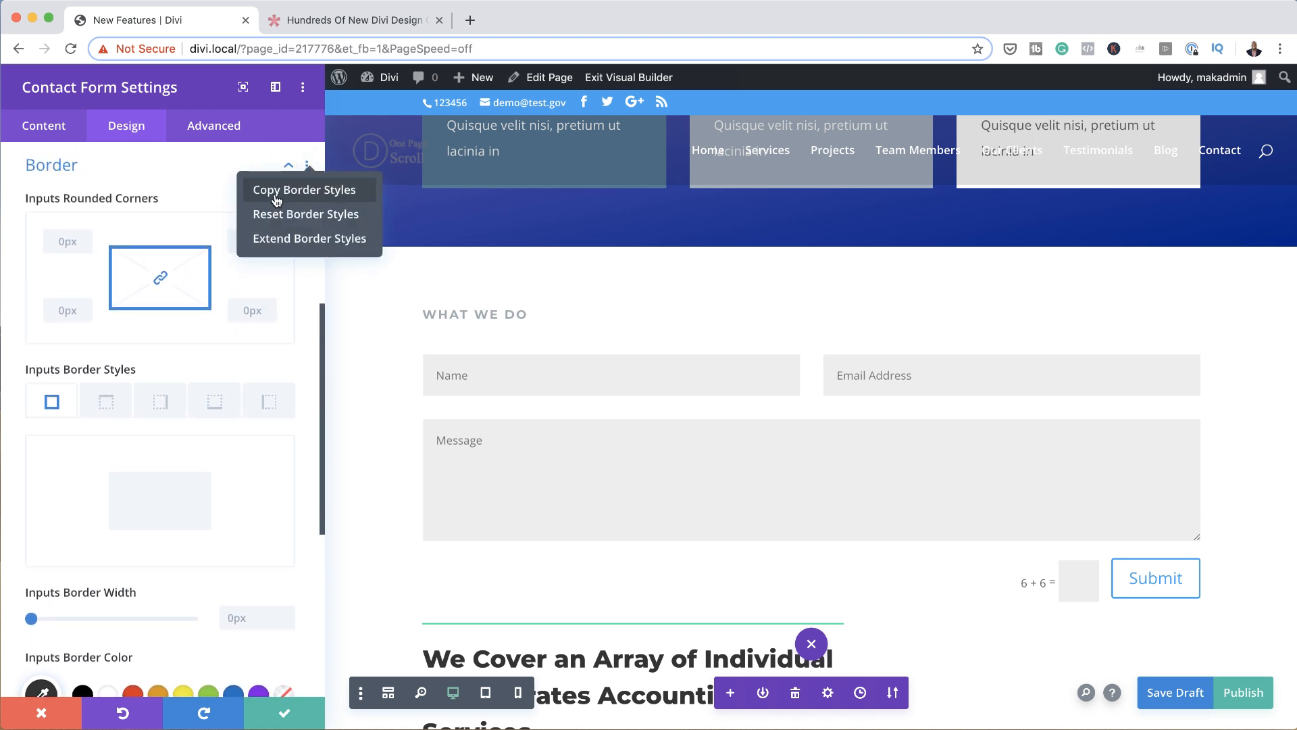
click(173, 179)
Open the contact form's Title Text design options and show the help description for Title Font
scroll(144, 290, up, 5)
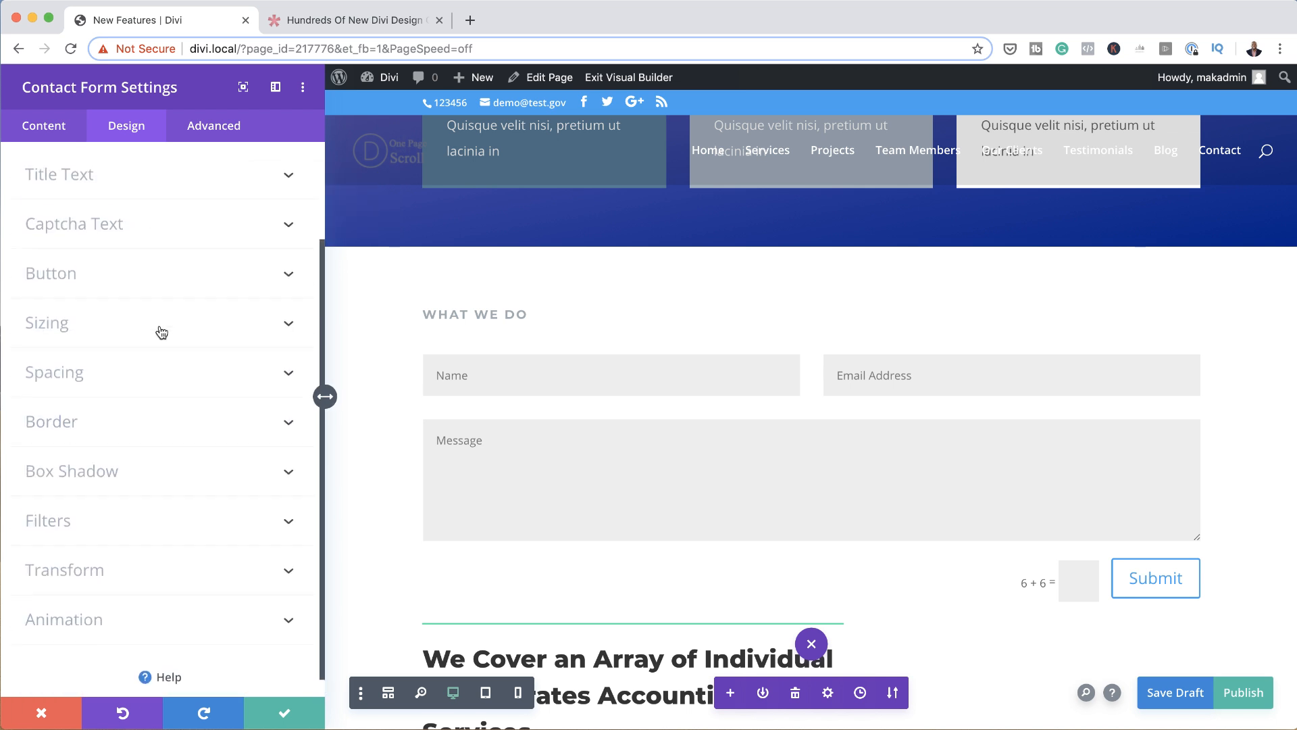
click(110, 294)
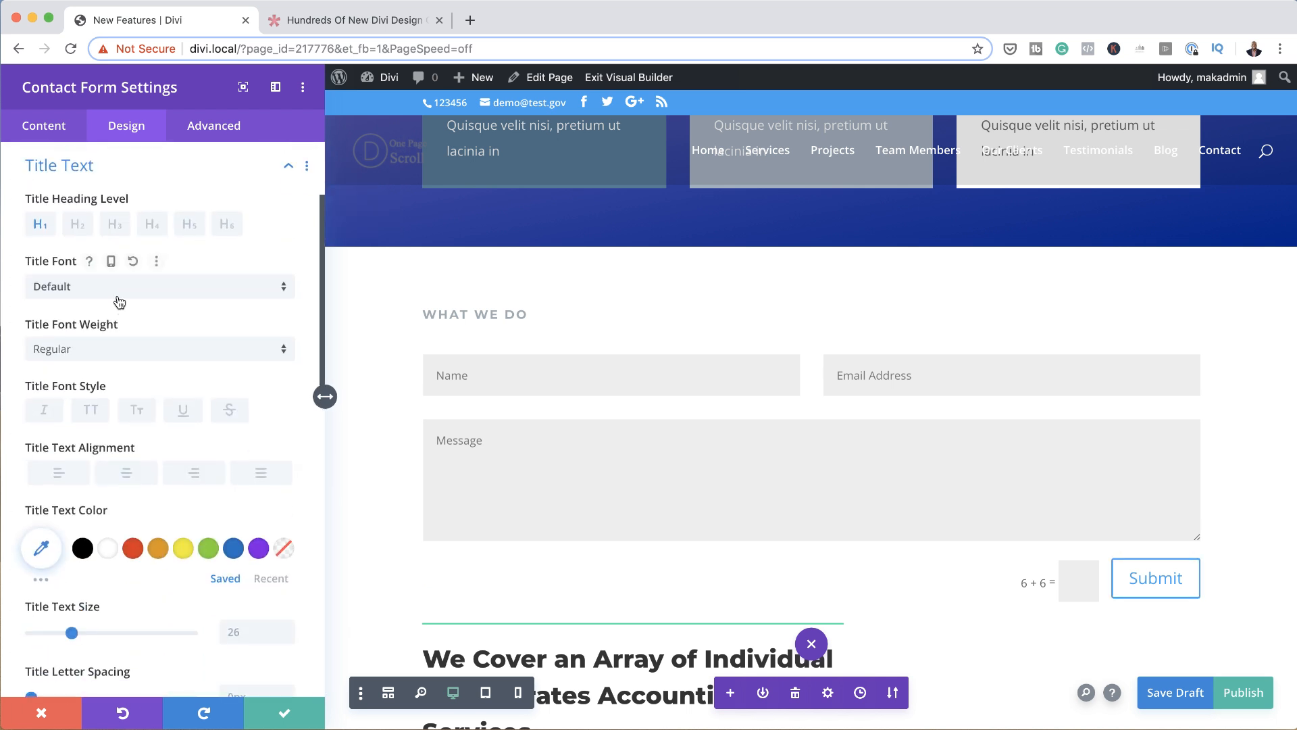
click(91, 262)
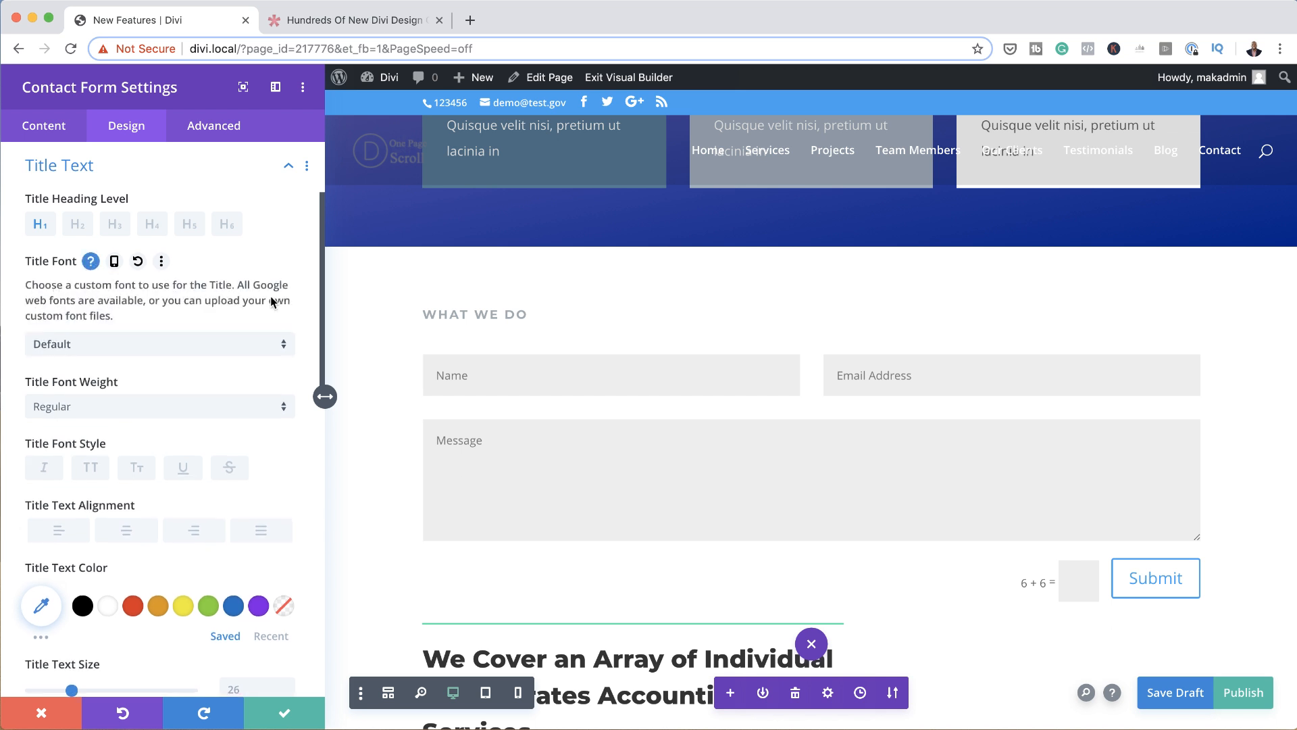
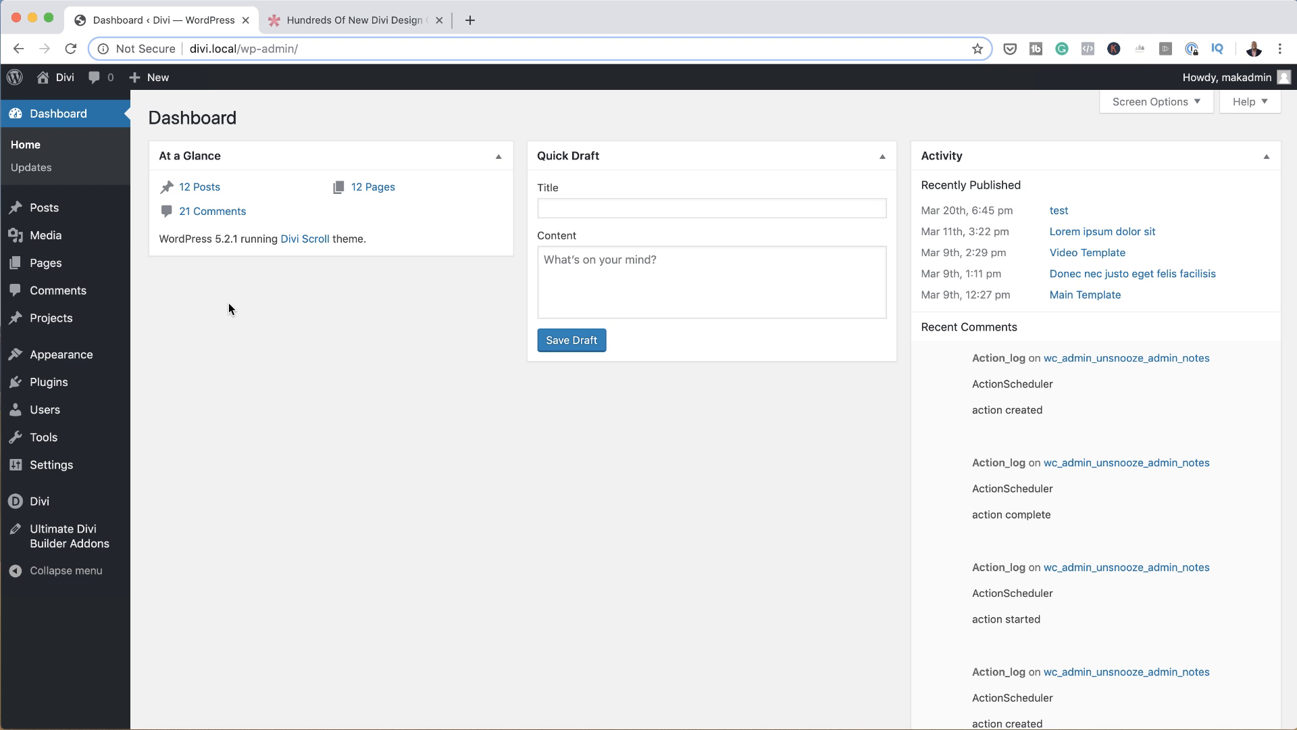
Open the WordPress Updates page to check for core, plugin and theme updates
click(35, 173)
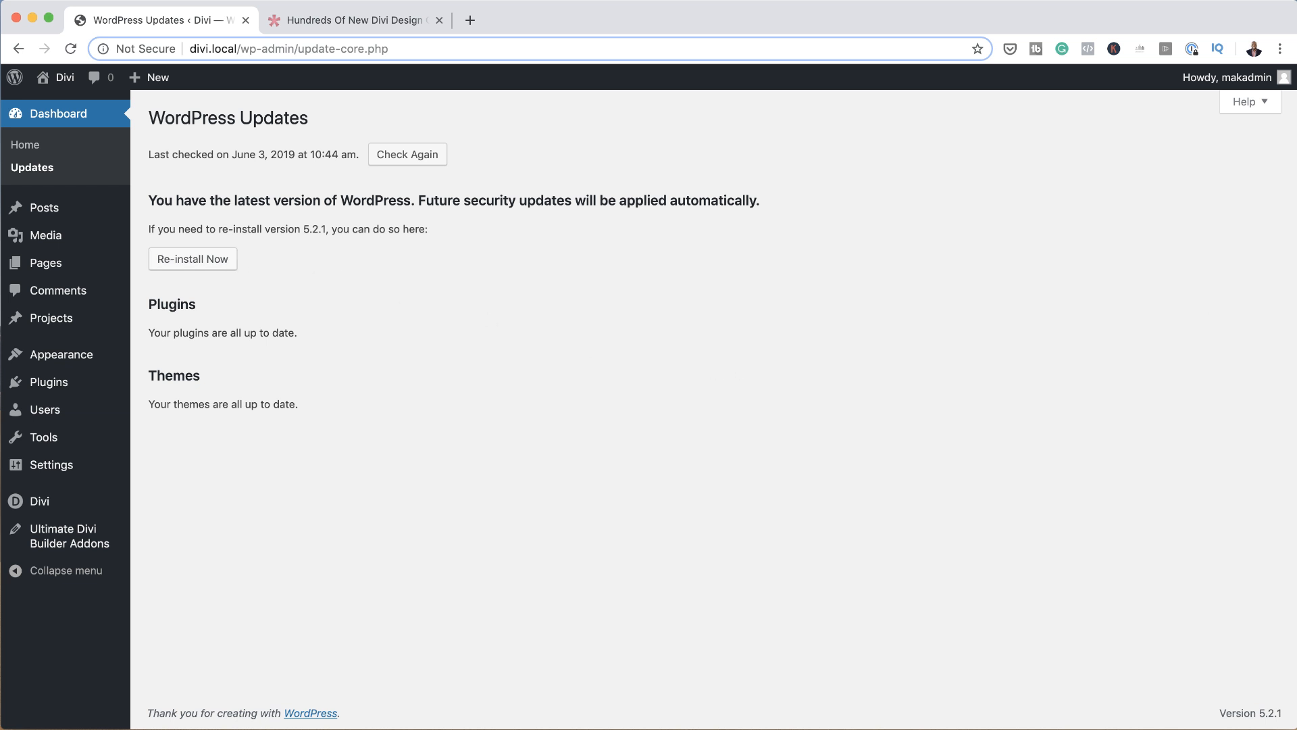
key(super+Tab)
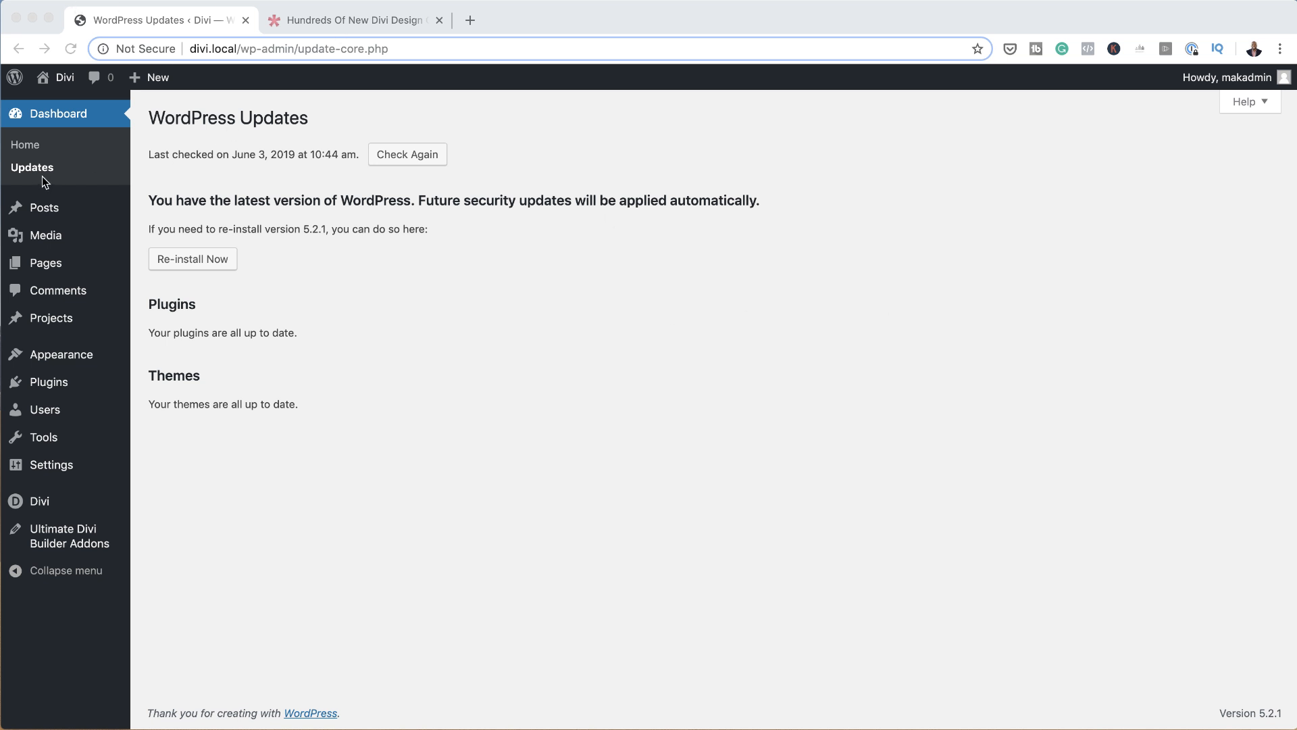
Create a new page titled "test" and start building it from scratch with the Divi Builder
click(82, 238)
mouse_move(81, 264)
click(174, 270)
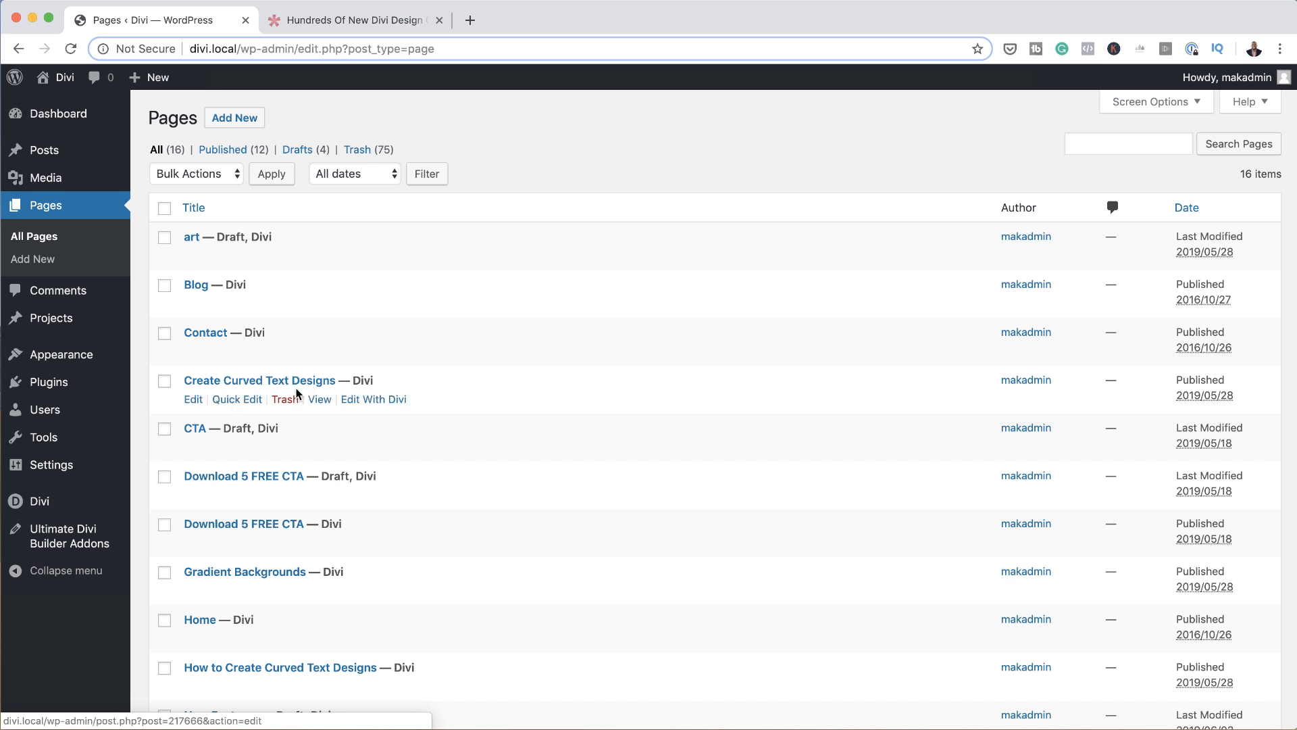
click(234, 119)
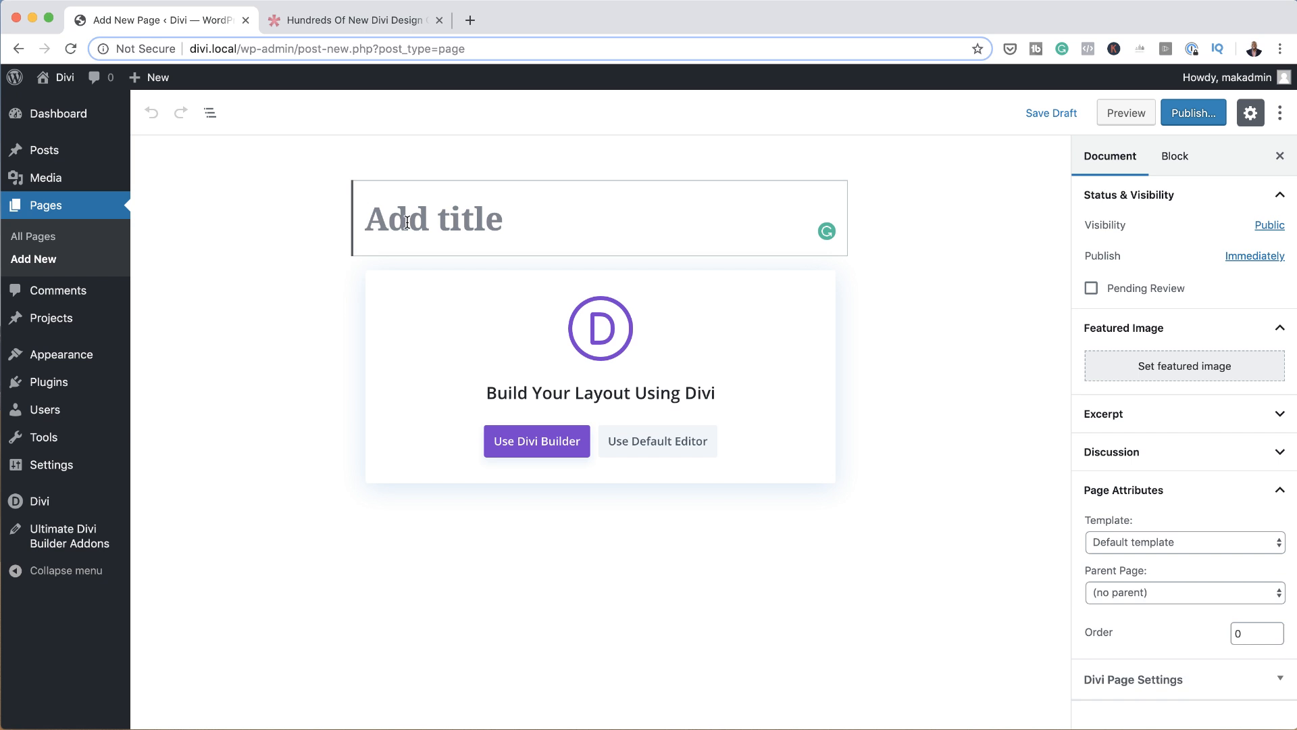
text(test)
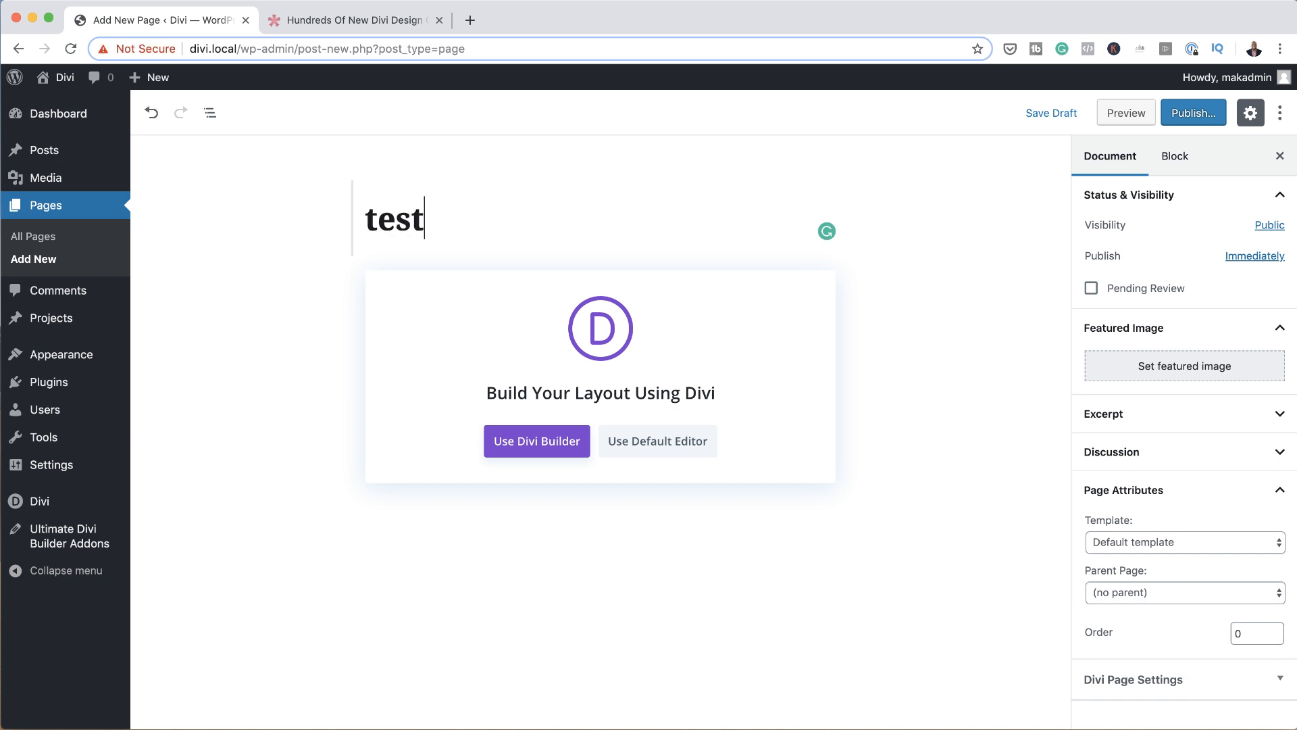
click(544, 448)
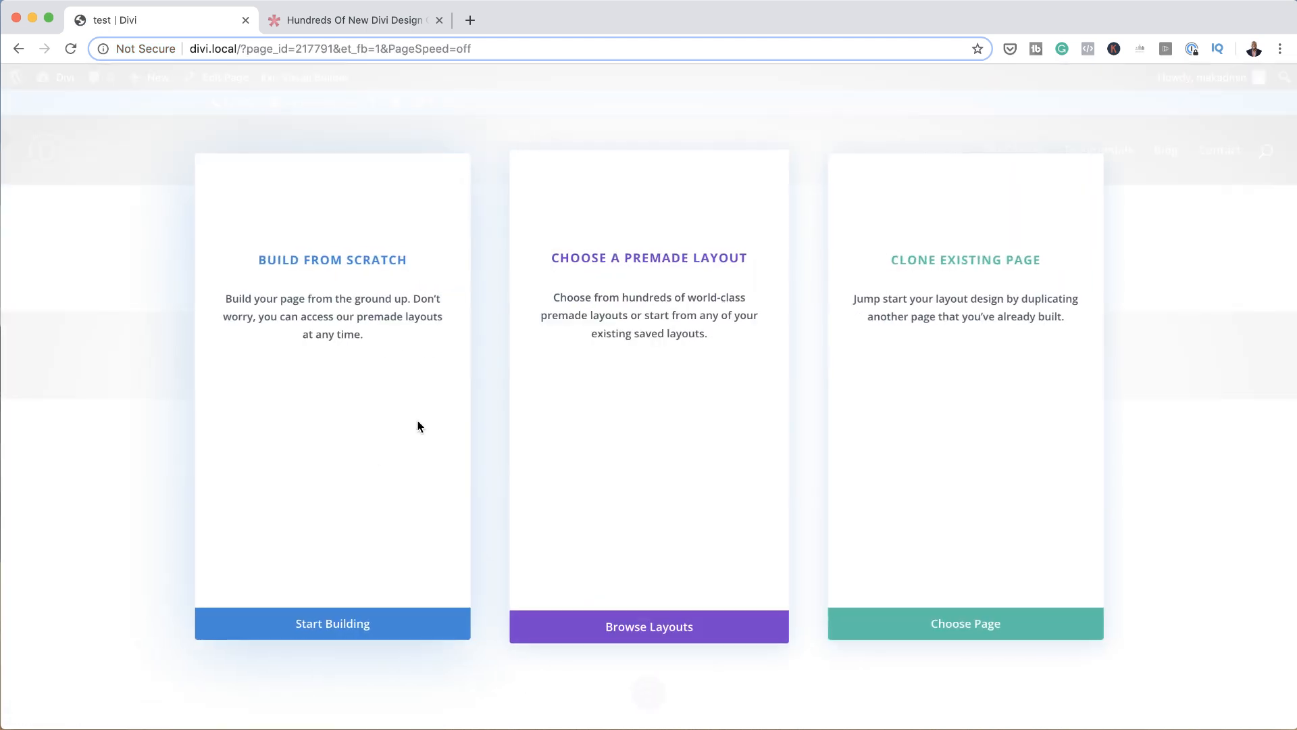
click(343, 632)
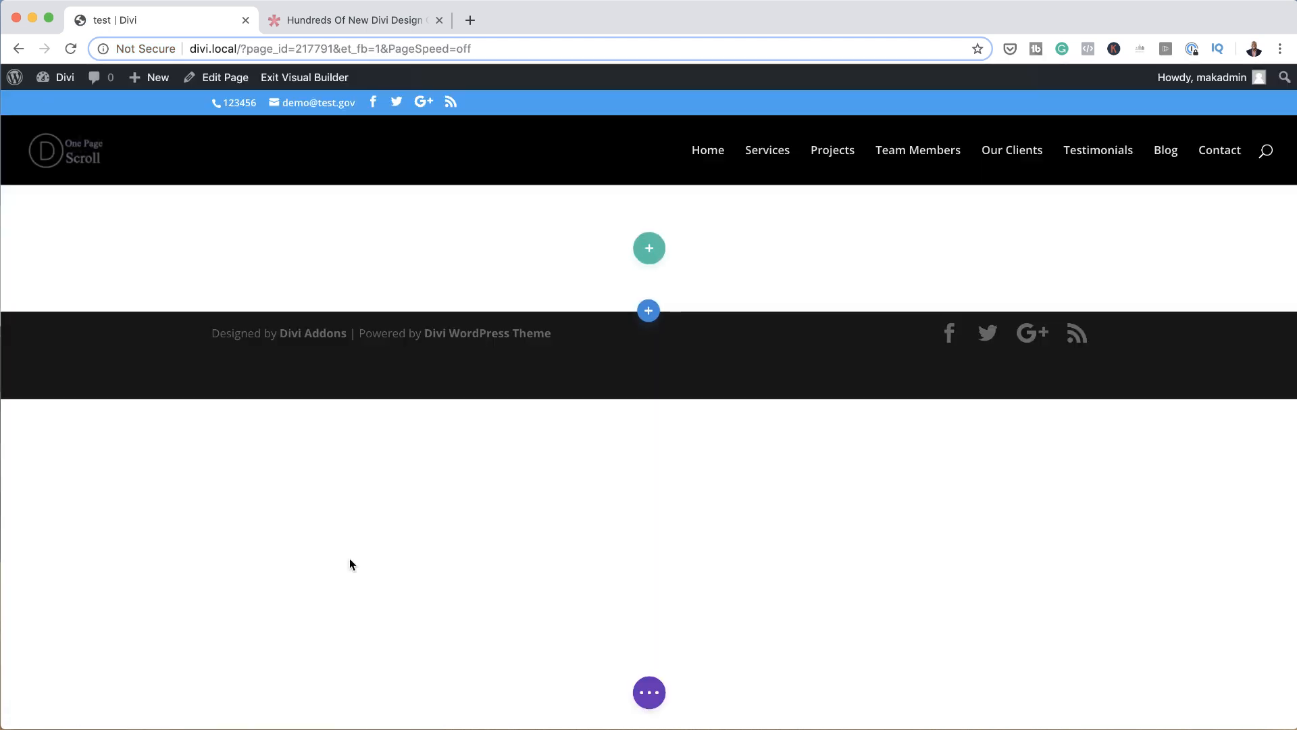
Insert a single-column row in the empty section and add a Contact Form module to it
click(649, 248)
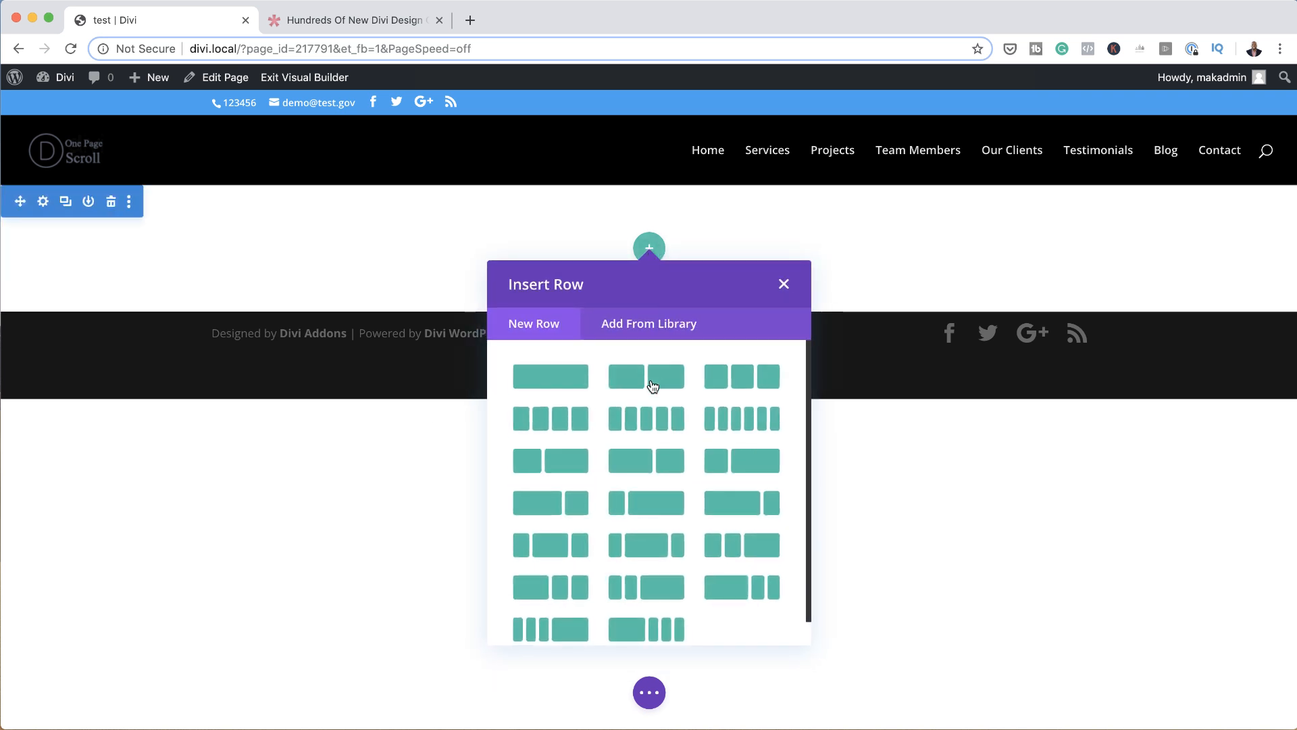
click(565, 379)
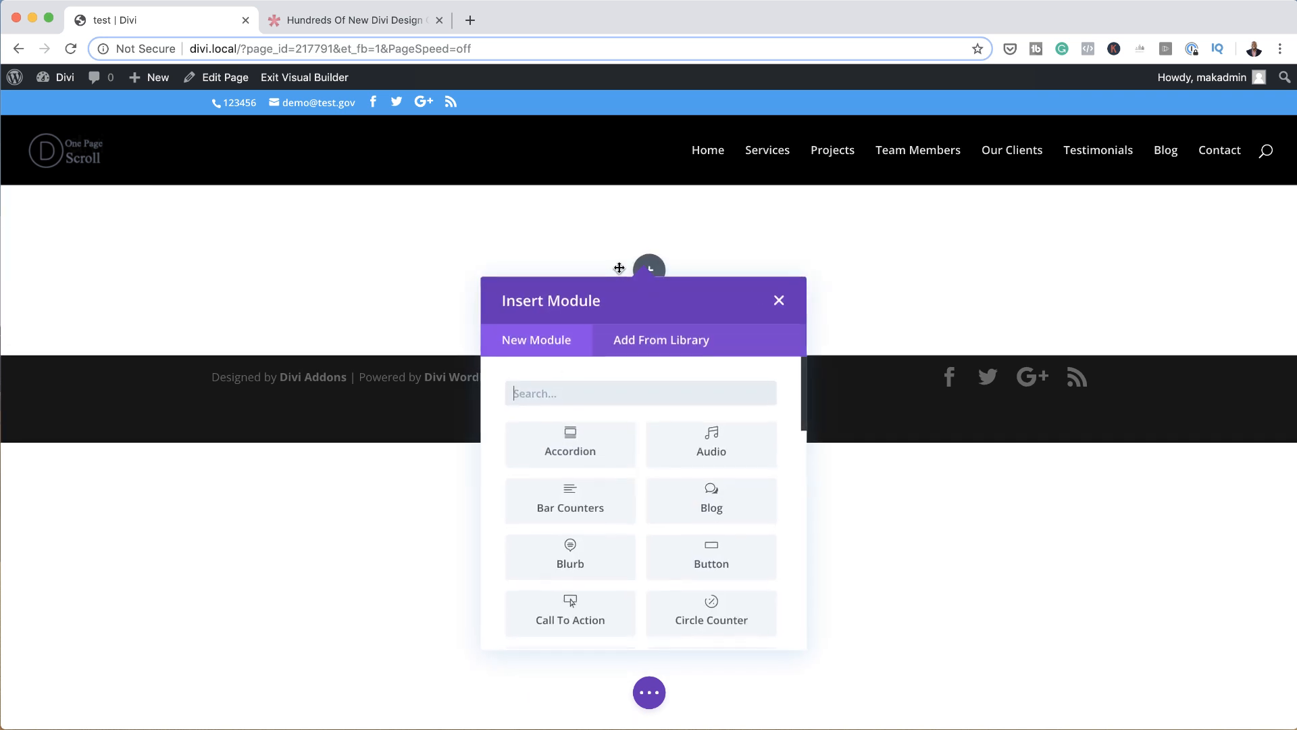
click(603, 395)
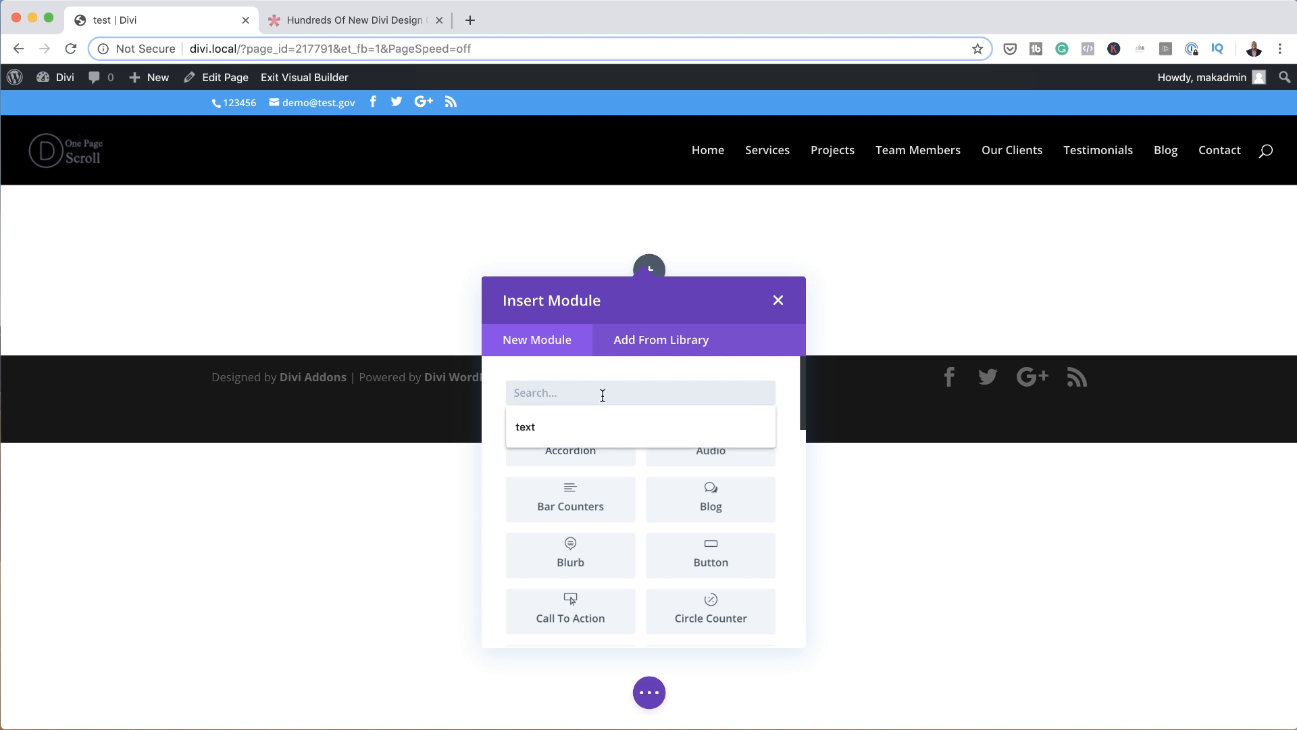
text(contact)
click(596, 444)
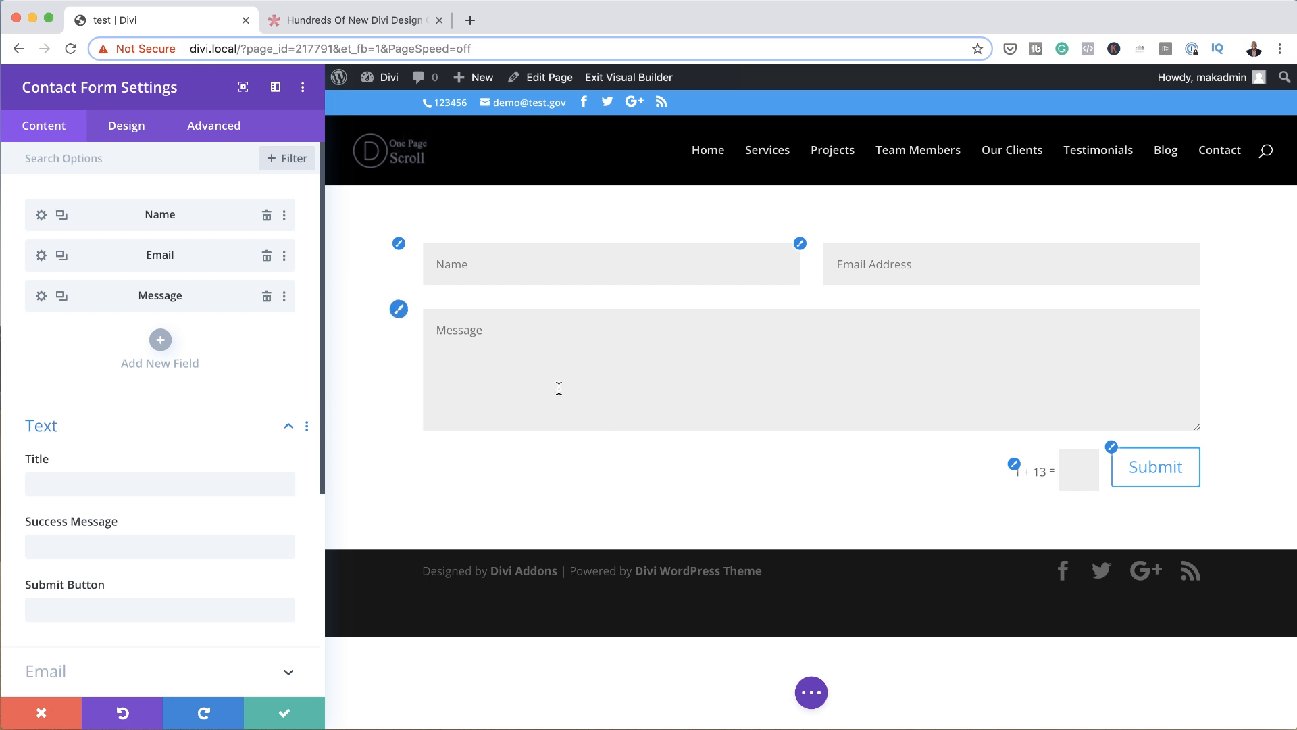
Set the contact form's Fields Background Color to black and its Fields Text Color to yellow
click(114, 129)
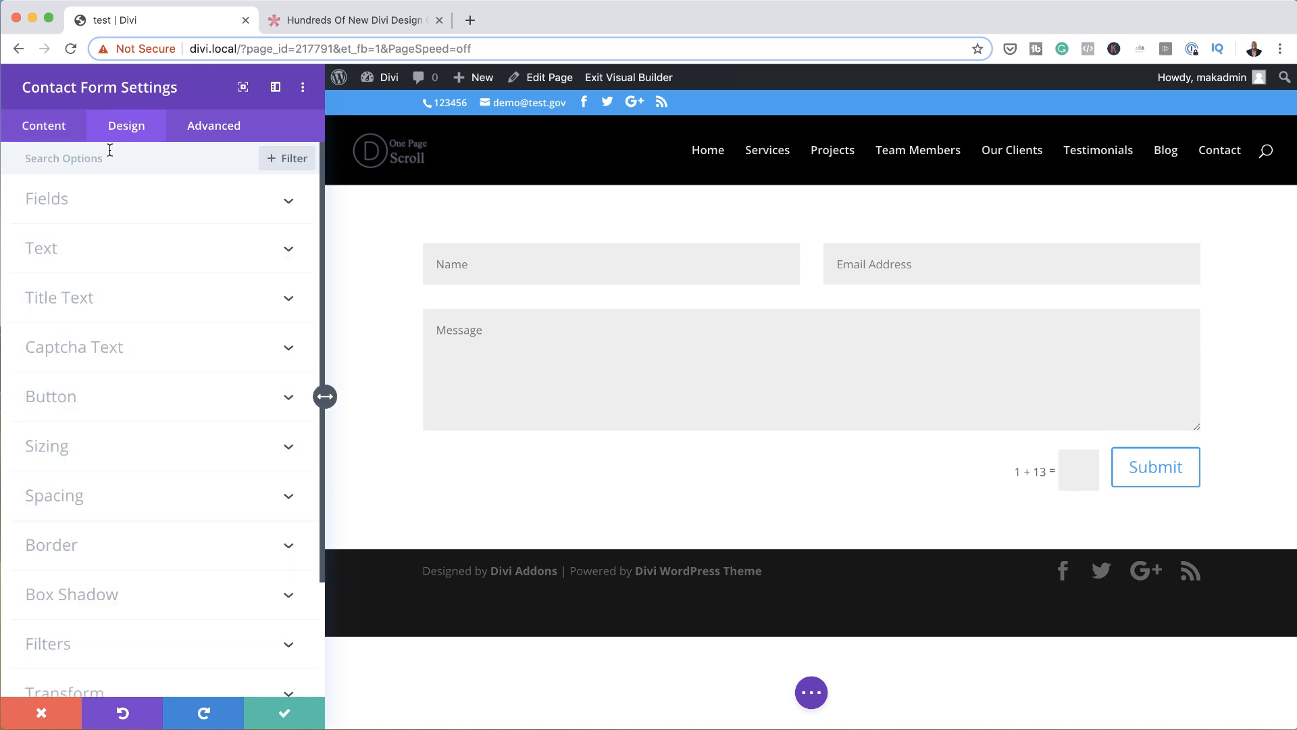
click(102, 210)
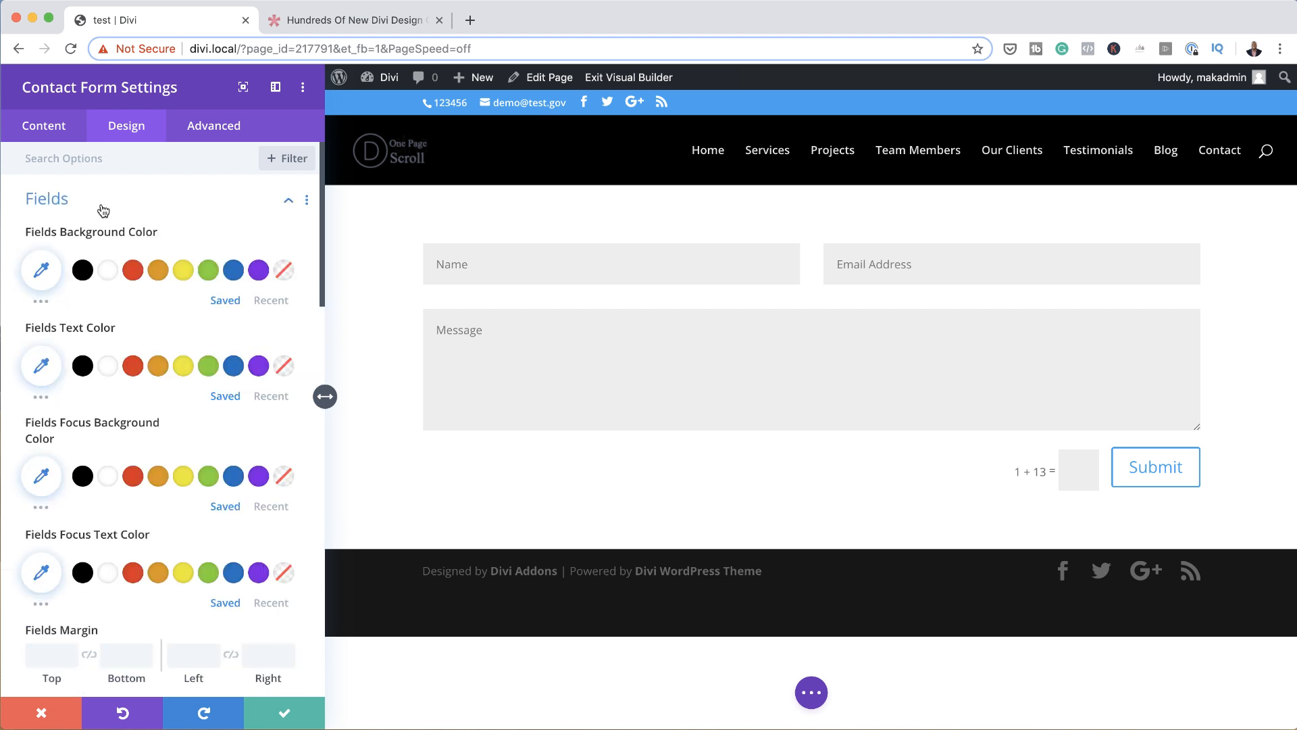
scroll(159, 485, down, 1)
scroll(159, 486, up, 1)
click(80, 274)
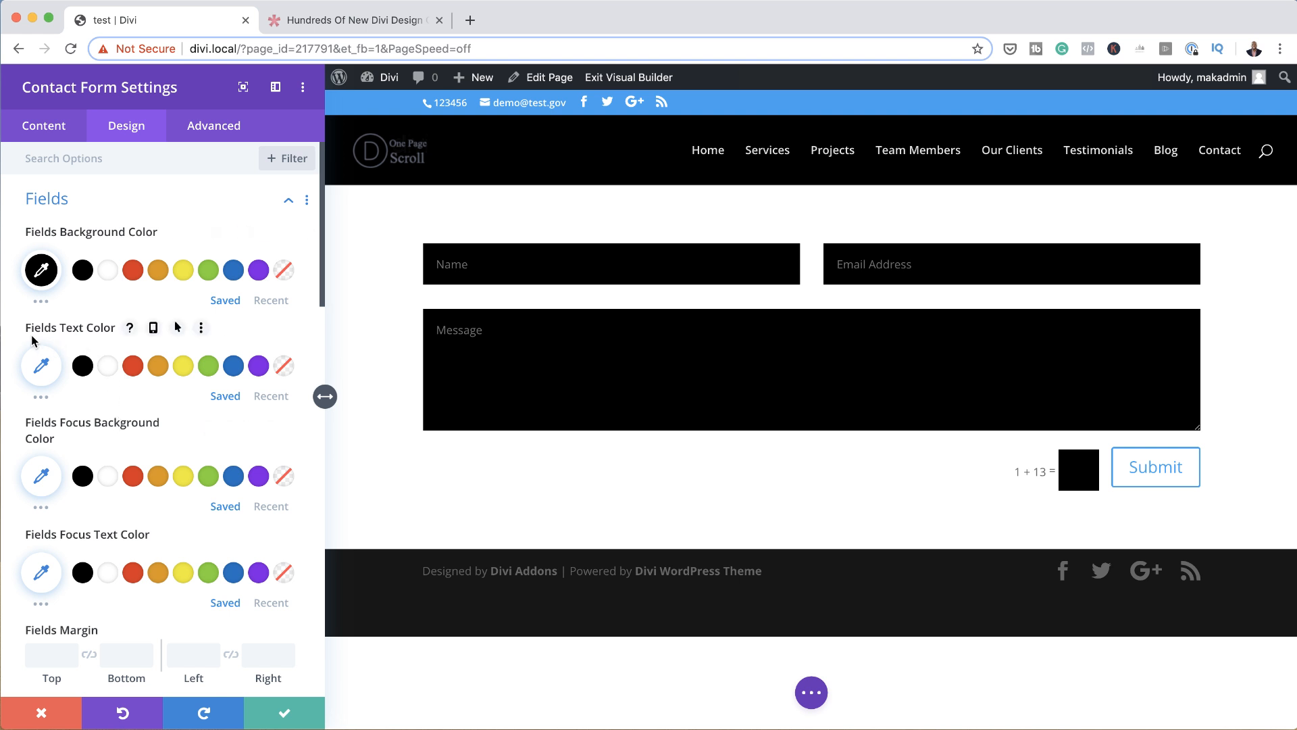
click(109, 370)
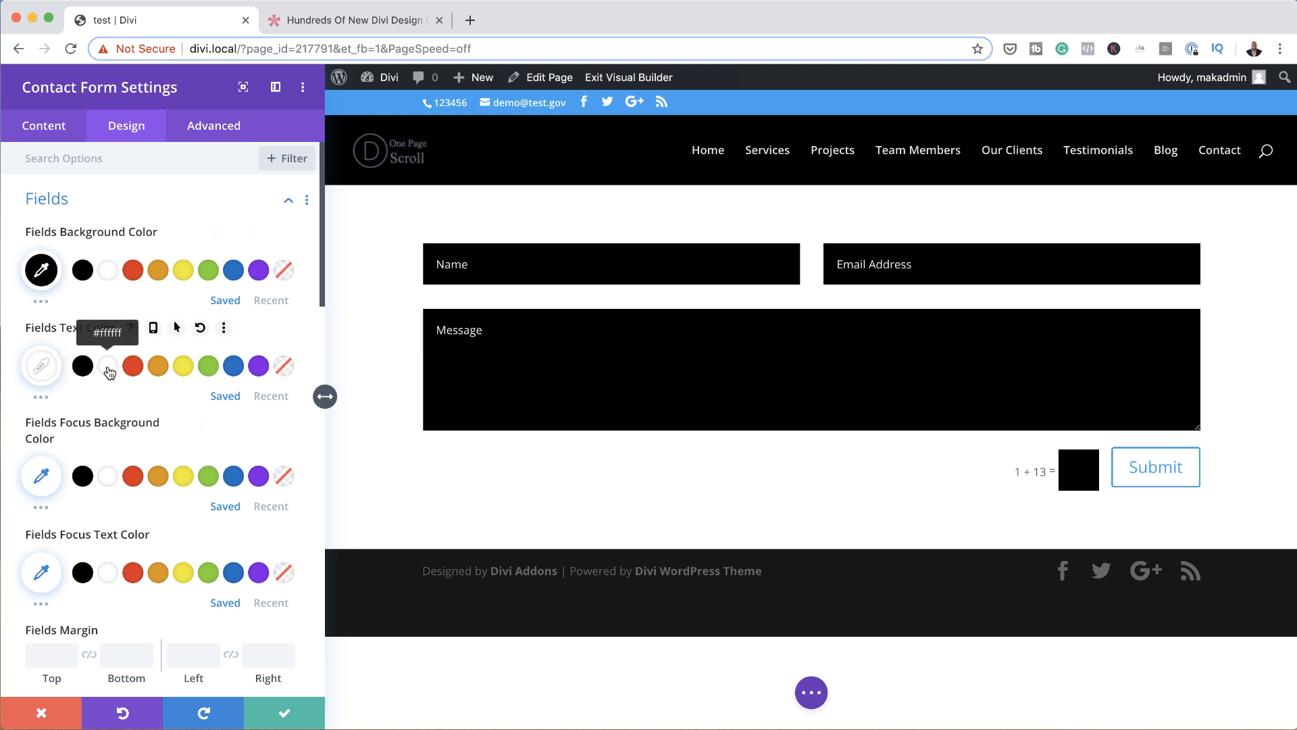
click(184, 370)
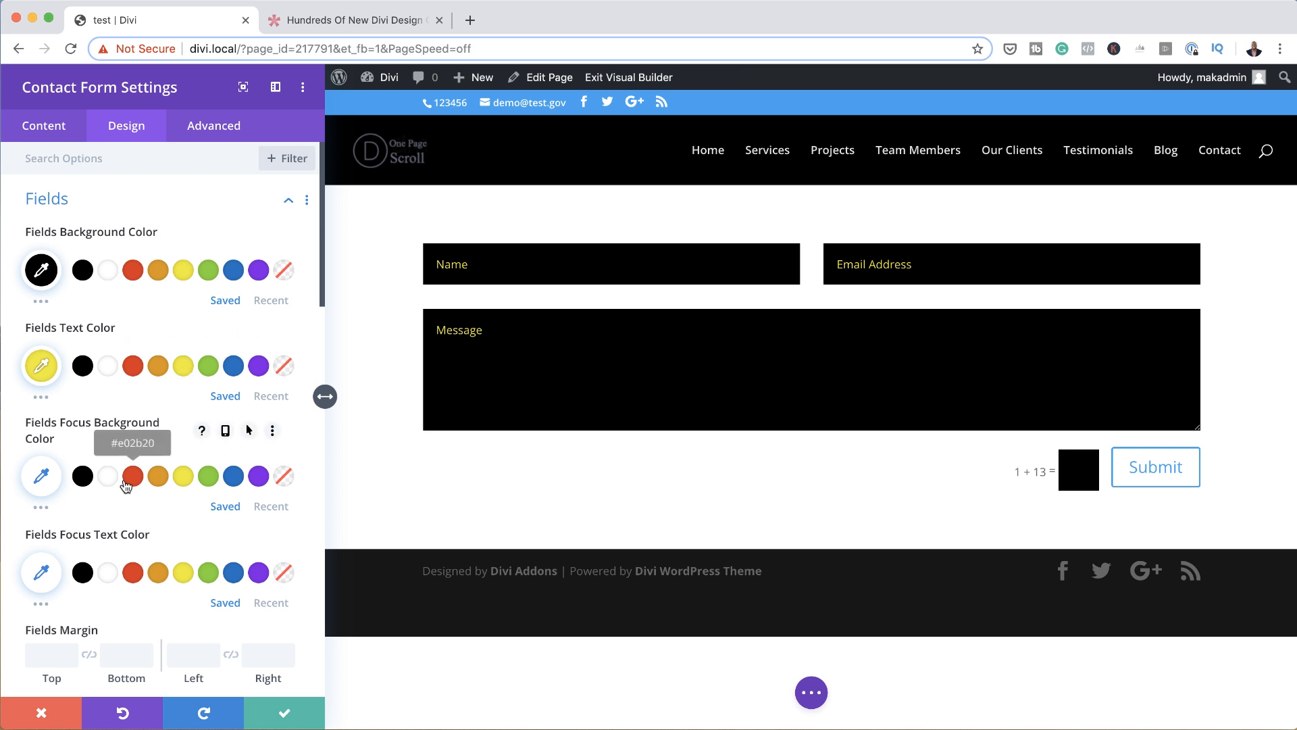
Lower the opacity of the black Fields Background Color so the form fields become semi-transparent grey
scroll(185, 486, down, 2)
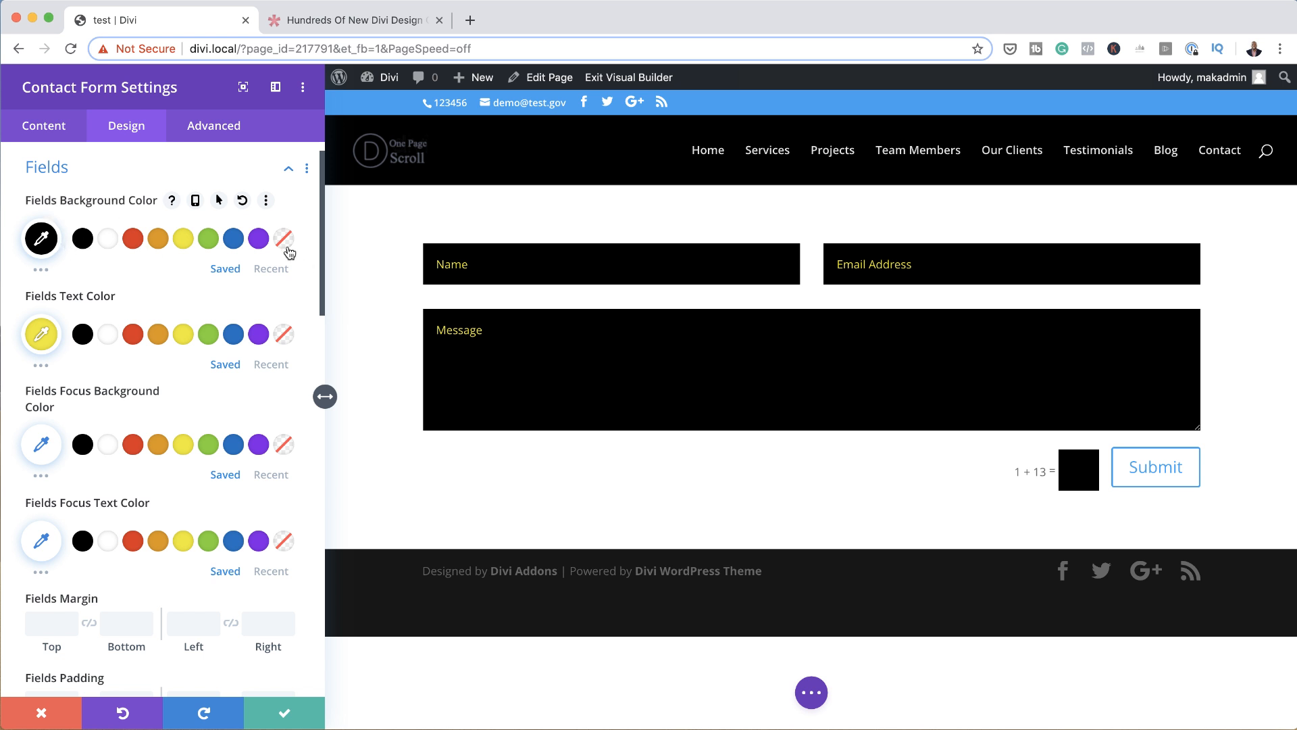
click(42, 236)
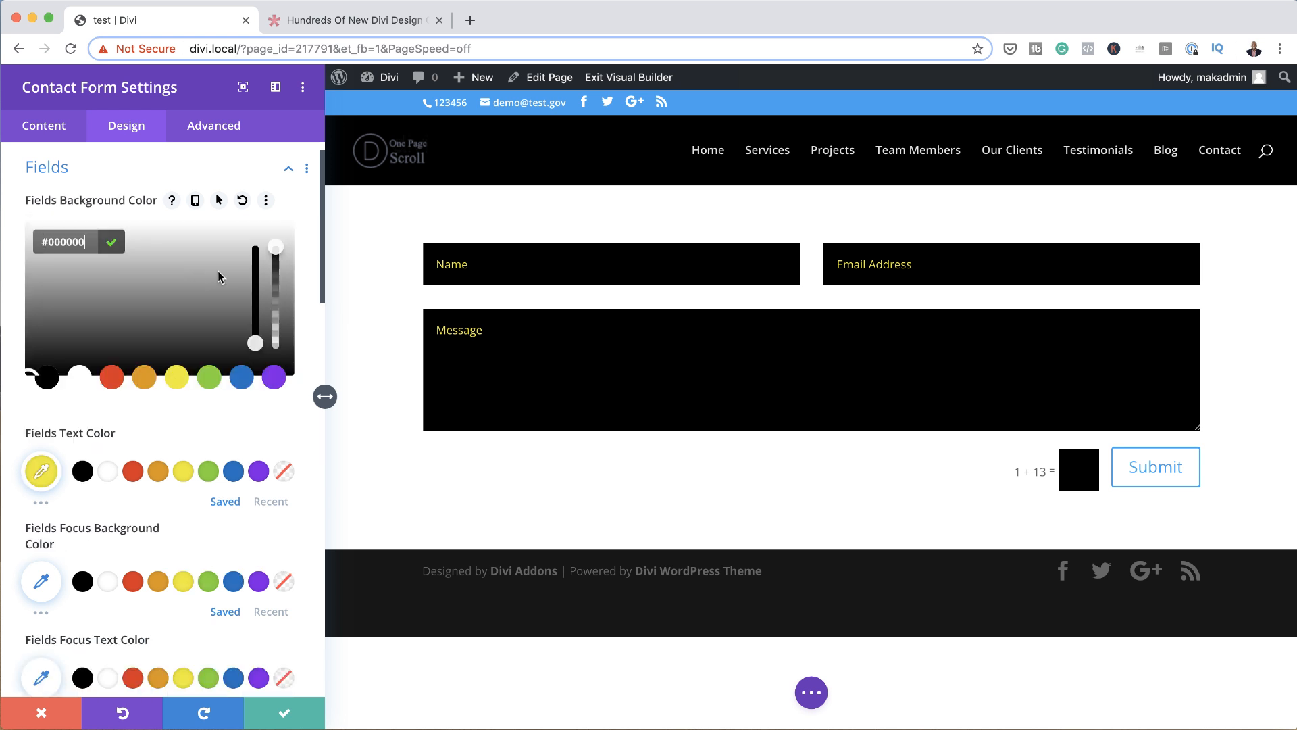
drag(275, 259, 275, 268)
drag(288, 326, 287, 317)
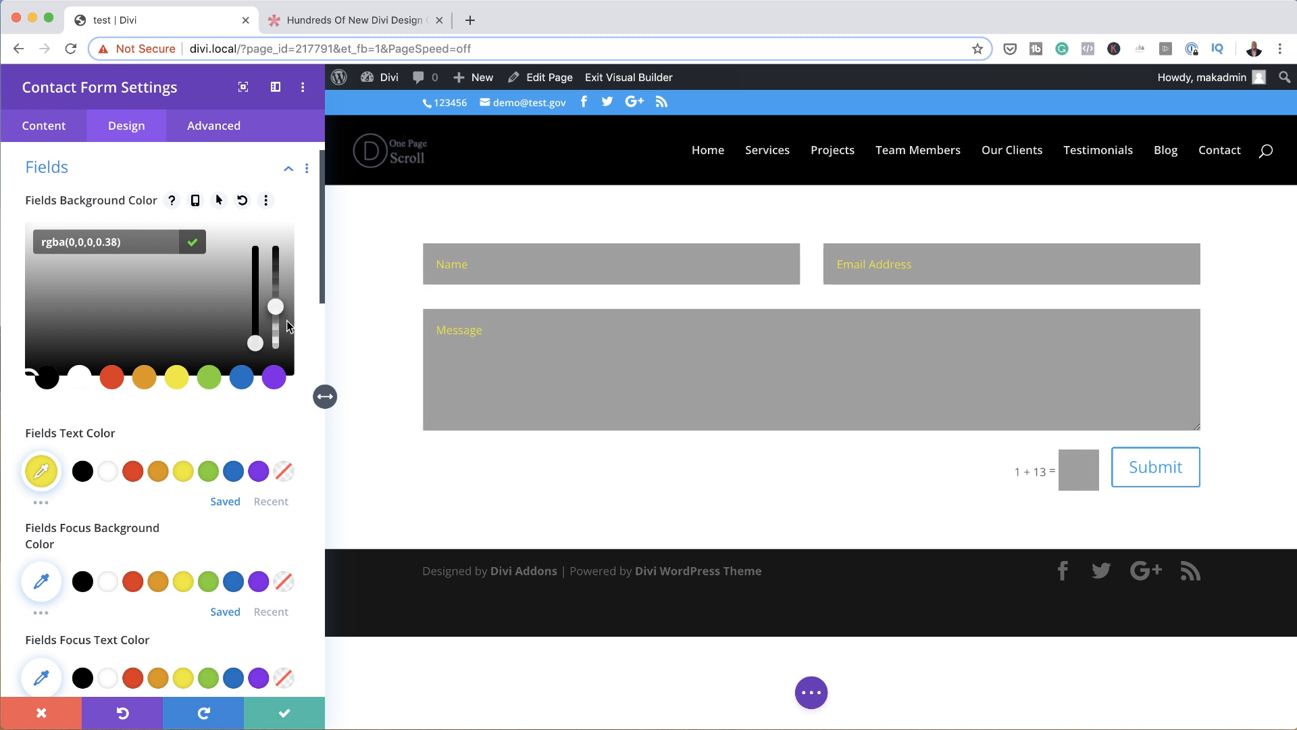
click(101, 411)
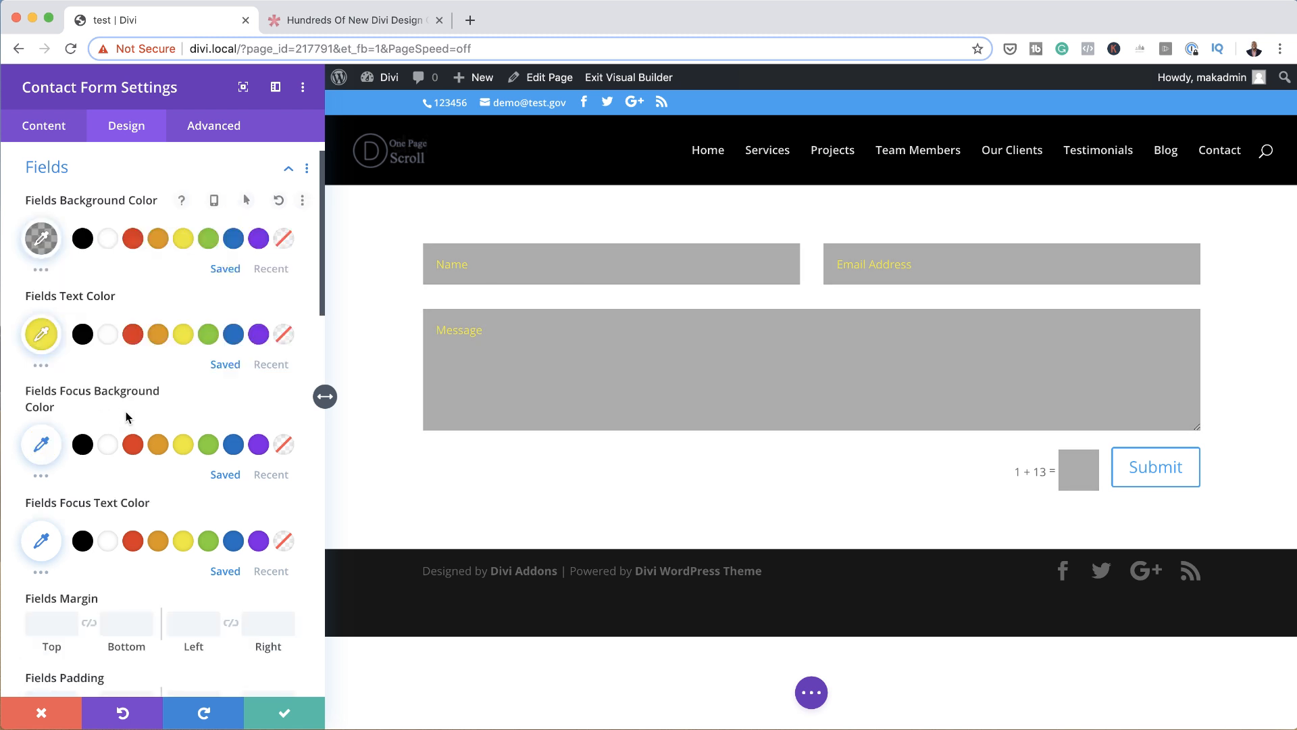
Link the top and bottom Fields Padding and set both to 20px
scroll(212, 468, down, 2)
scroll(212, 468, down, 4)
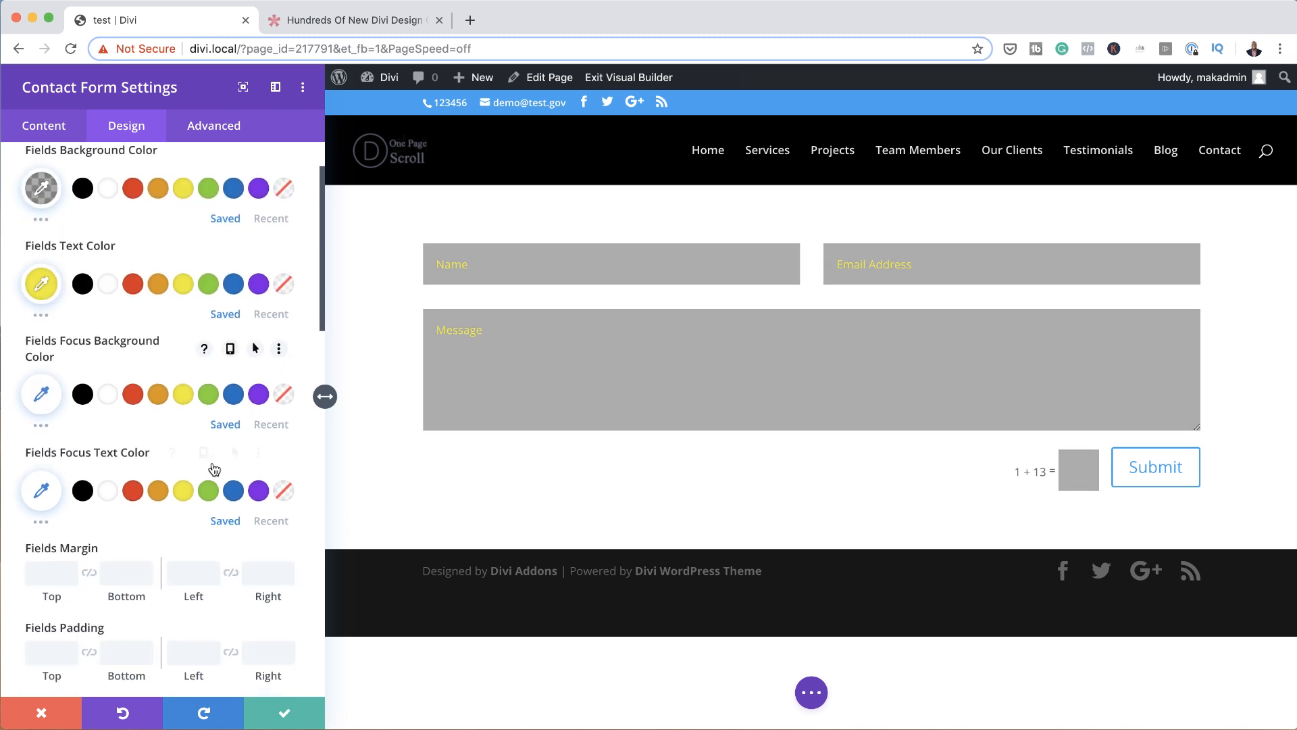
scroll(213, 467, down, 2)
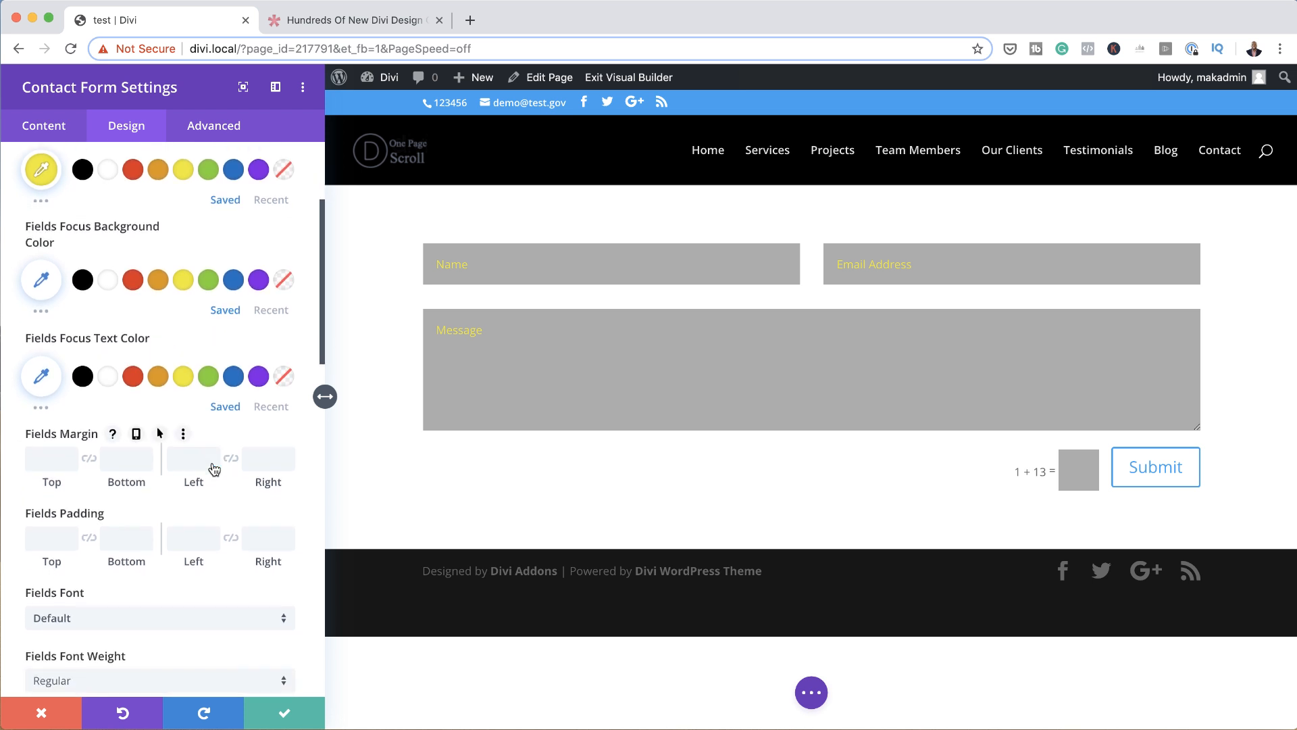
scroll(213, 468, down, 1)
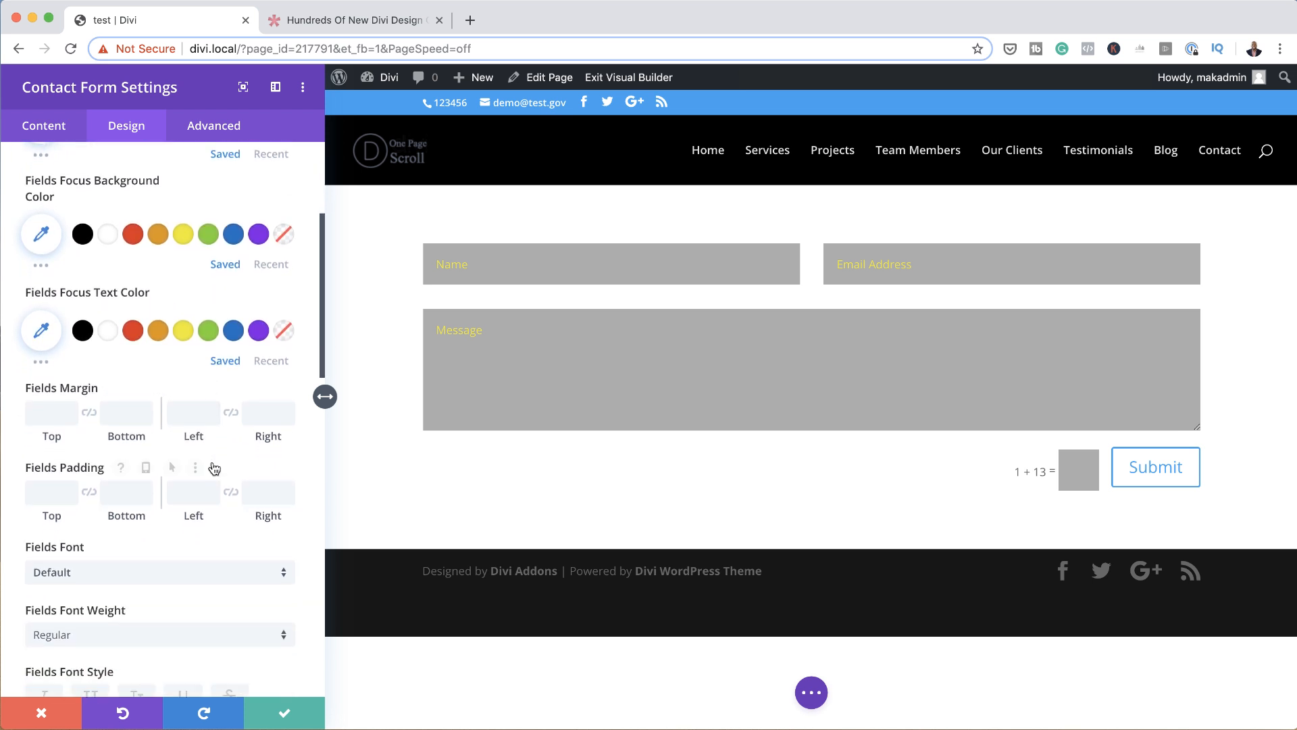
click(89, 488)
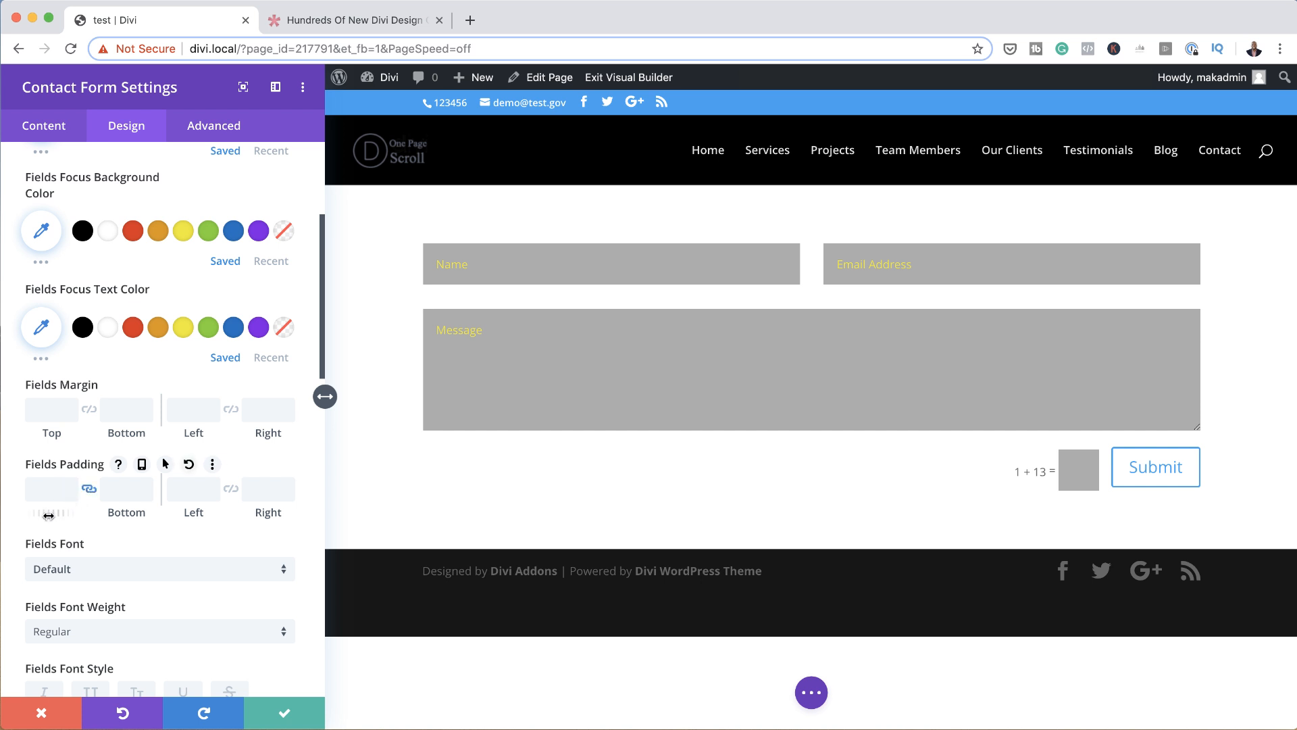
drag(57, 513, 80, 514)
click(484, 282)
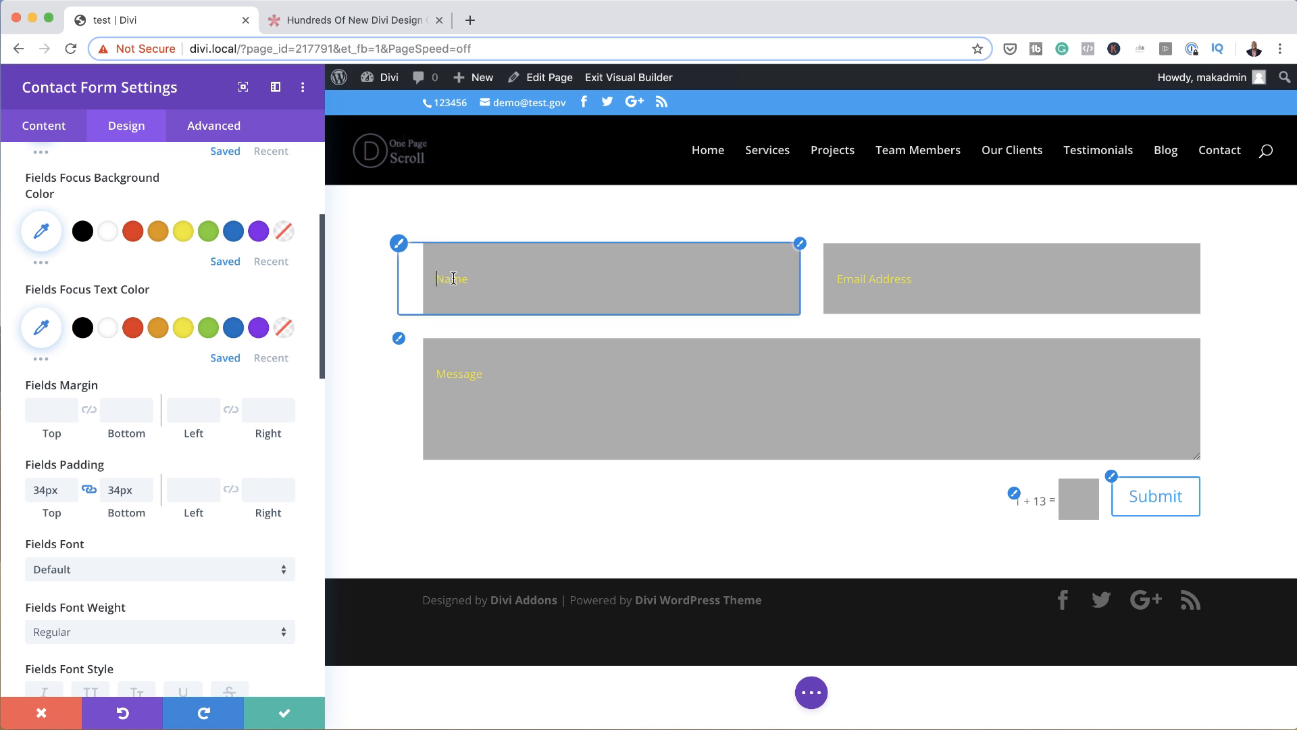
drag(52, 516, 35, 519)
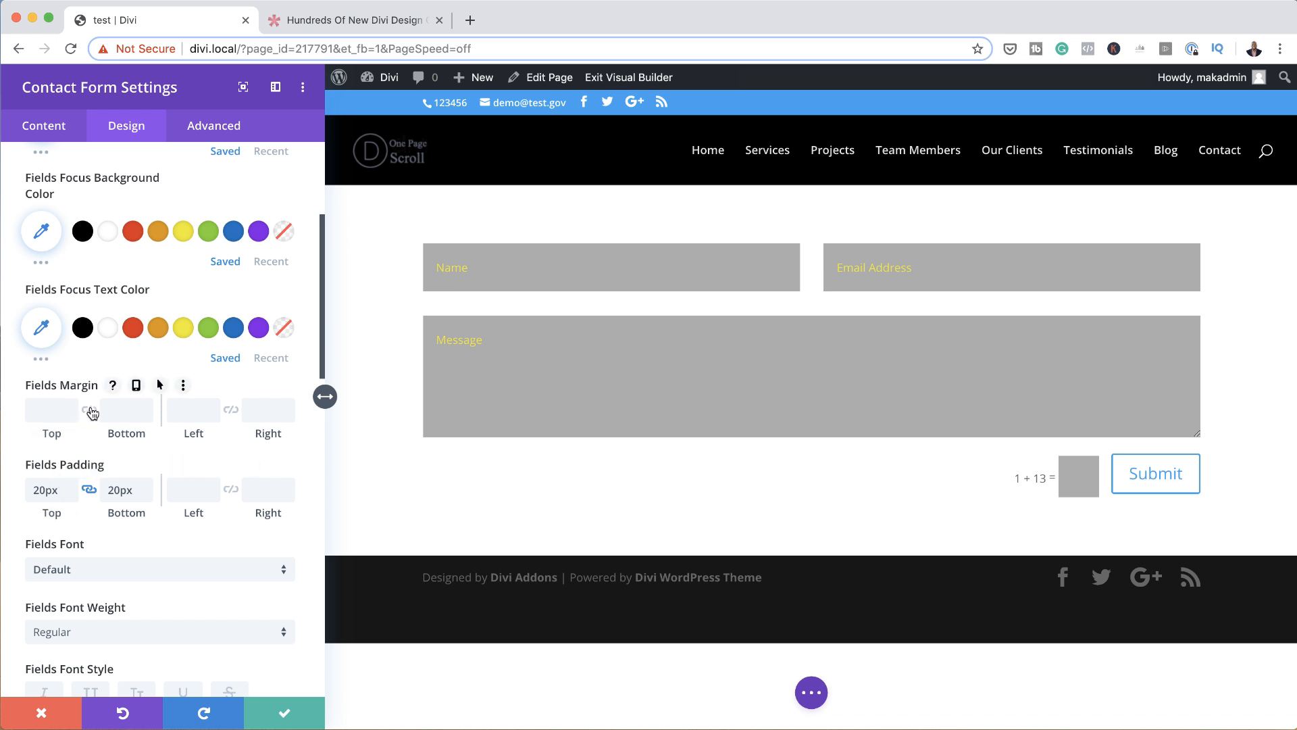
Link the top and bottom Fields Margin and set both to 17px
drag(55, 434, 45, 434)
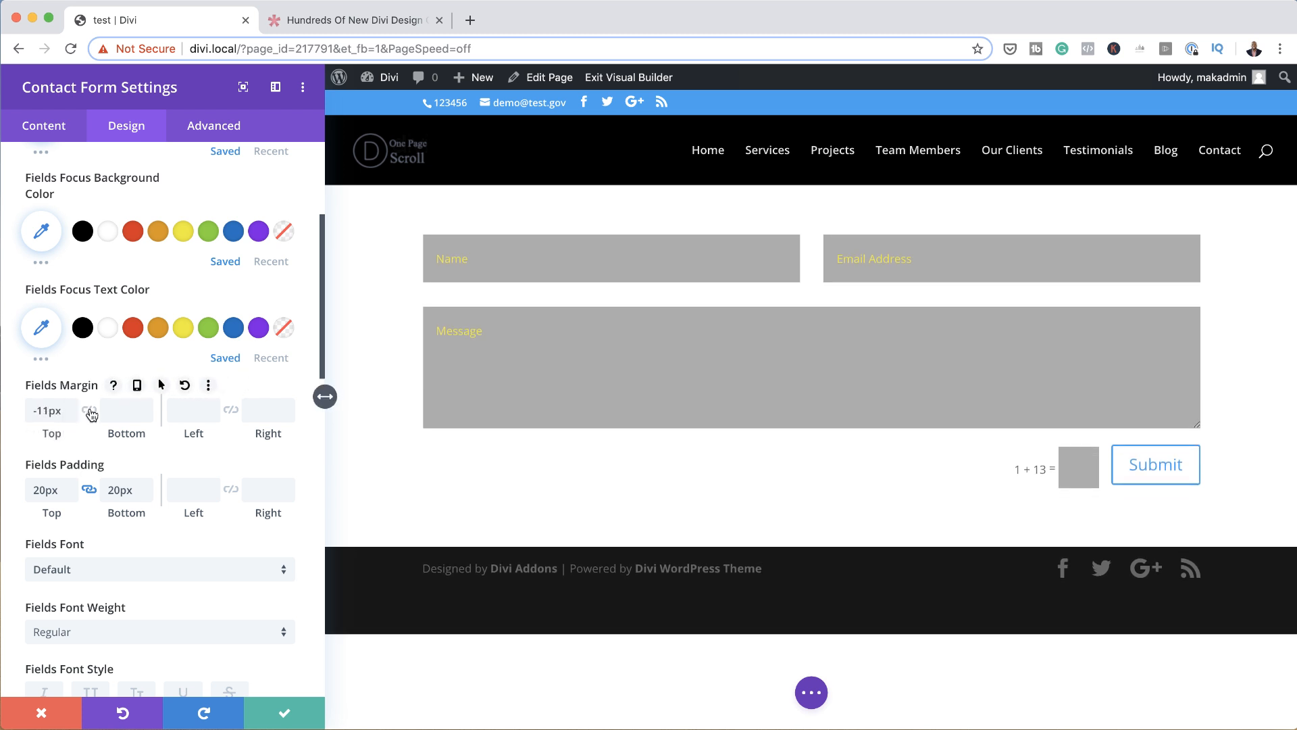
click(89, 410)
drag(53, 441, 70, 437)
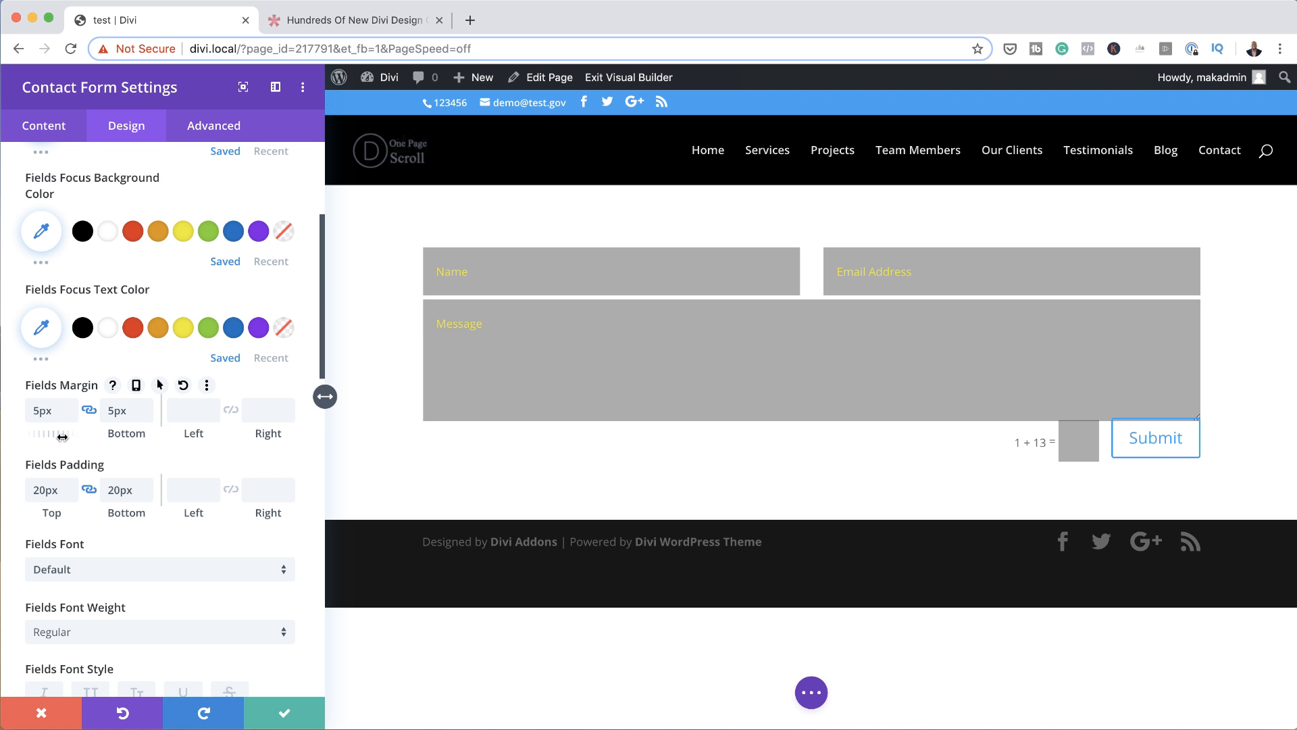
drag(60, 437, 71, 436)
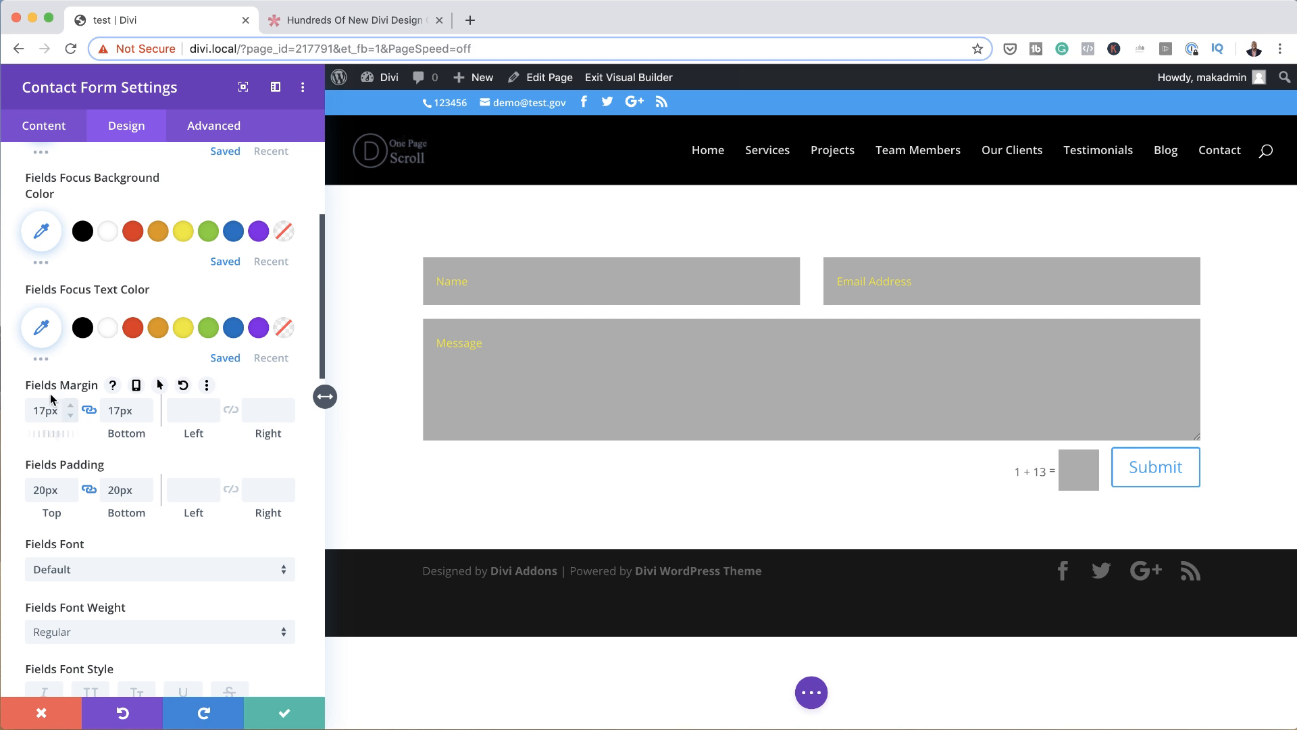
Set the Fields Font to Open Sans and review the remaining field options from font weight to text shadow
scroll(100, 522, down, 3)
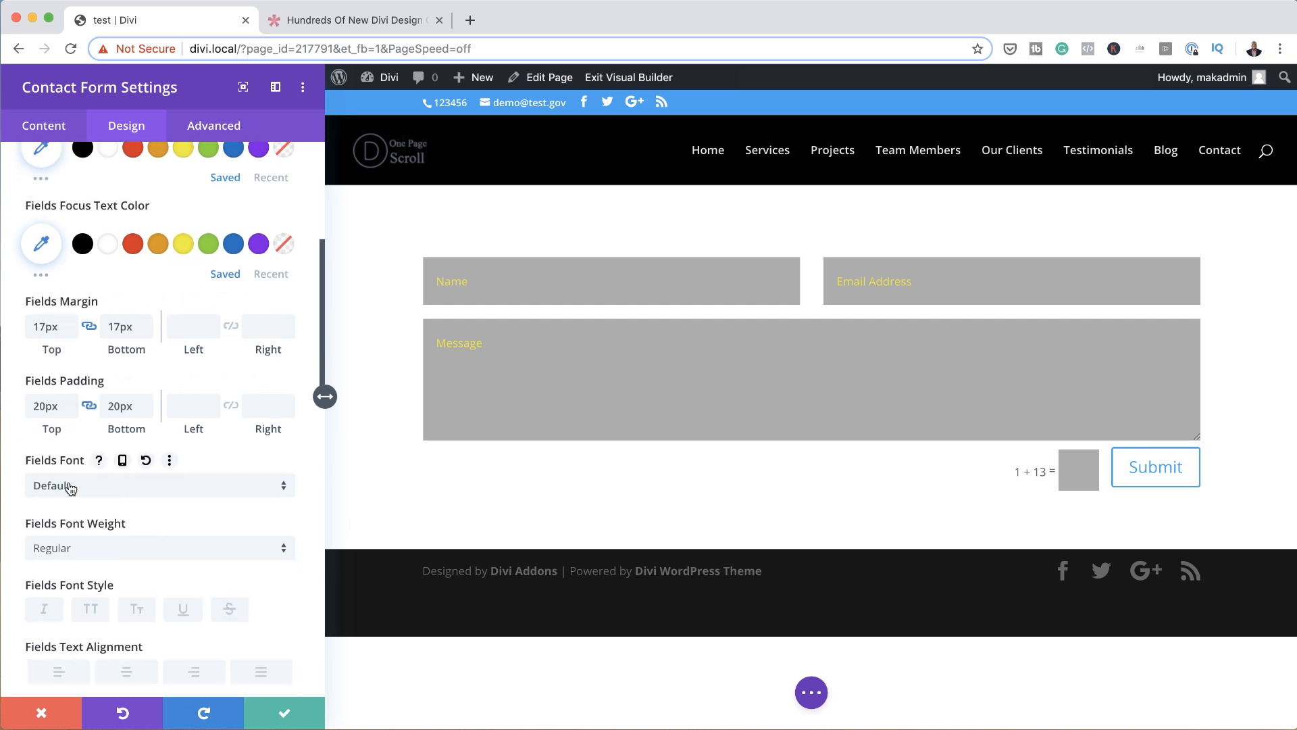
click(70, 488)
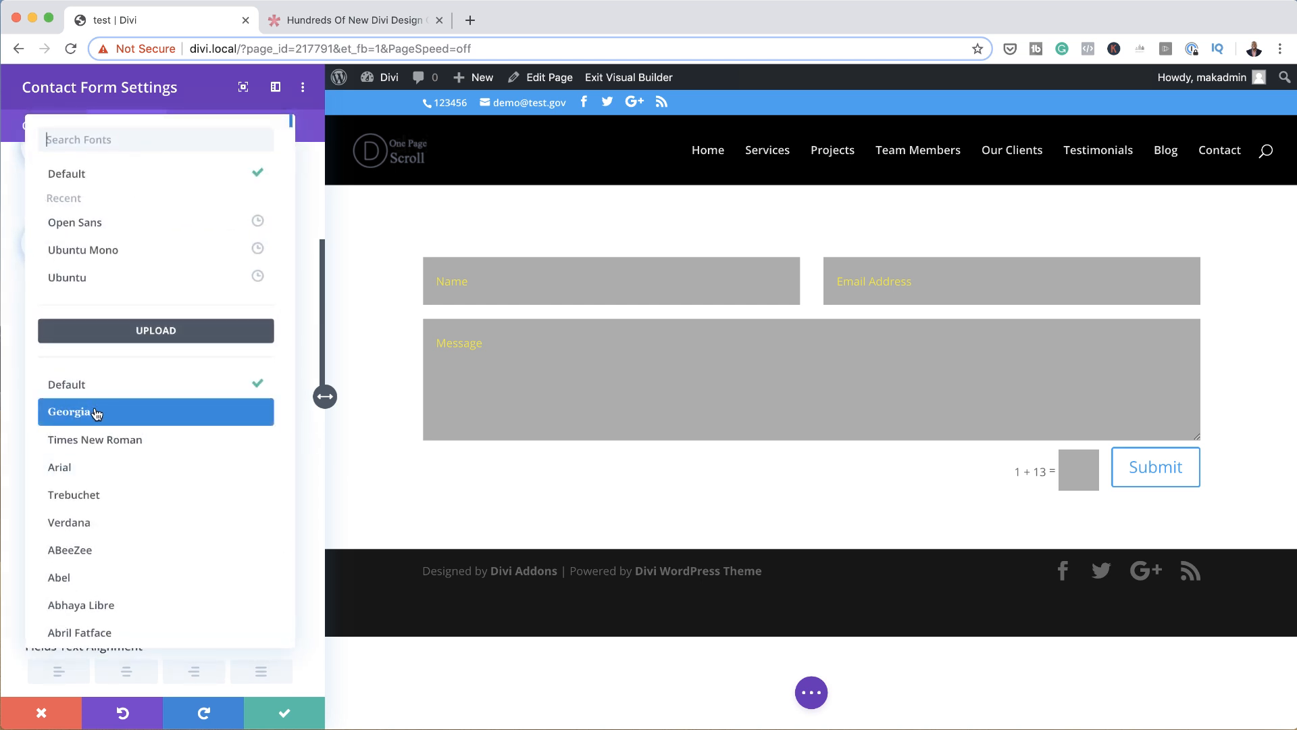
click(91, 225)
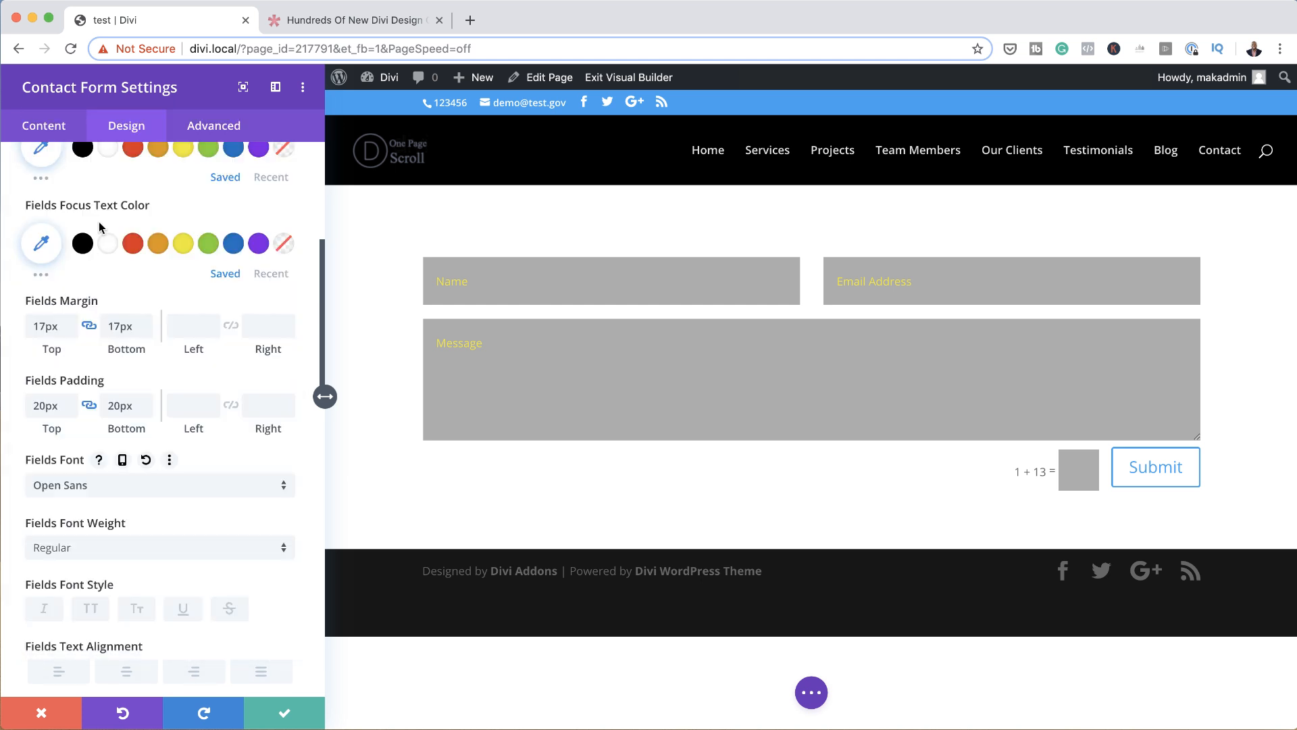
scroll(148, 521, down, 2)
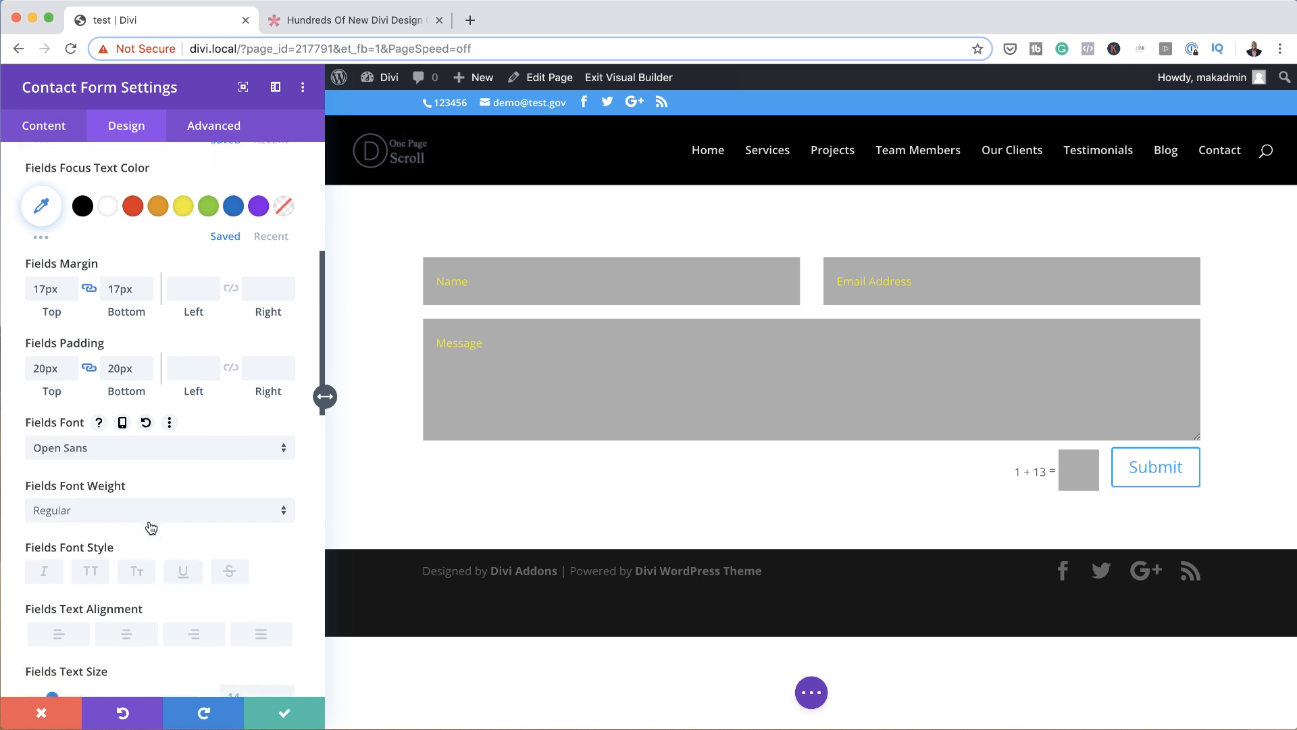
scroll(150, 527, down, 3)
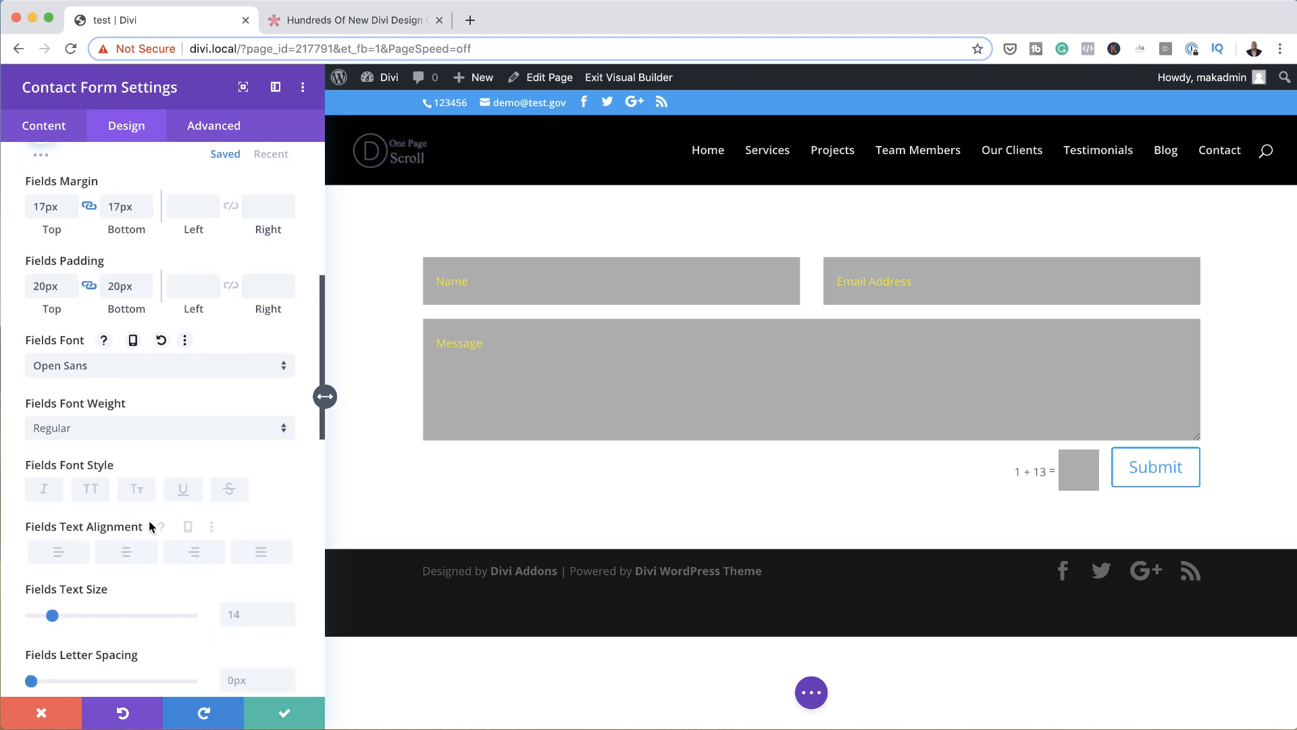
scroll(149, 521, down, 8)
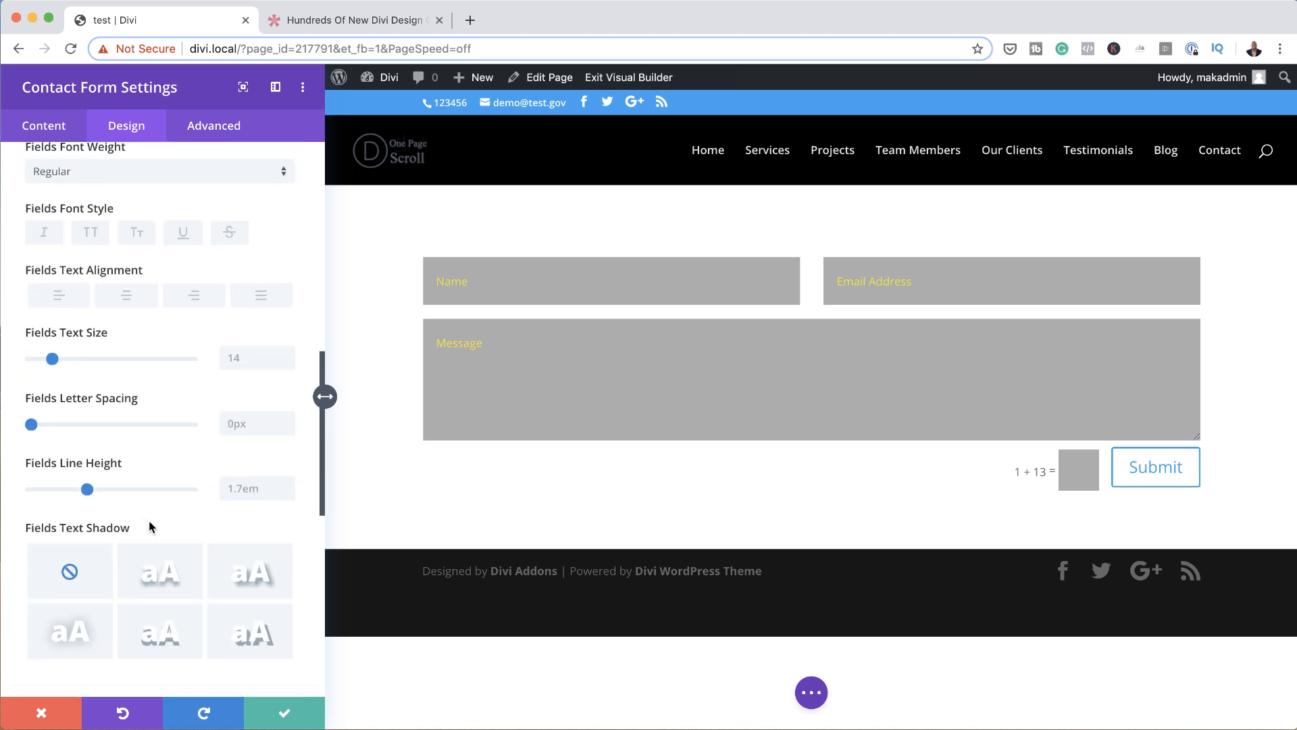
scroll(148, 520, down, 4)
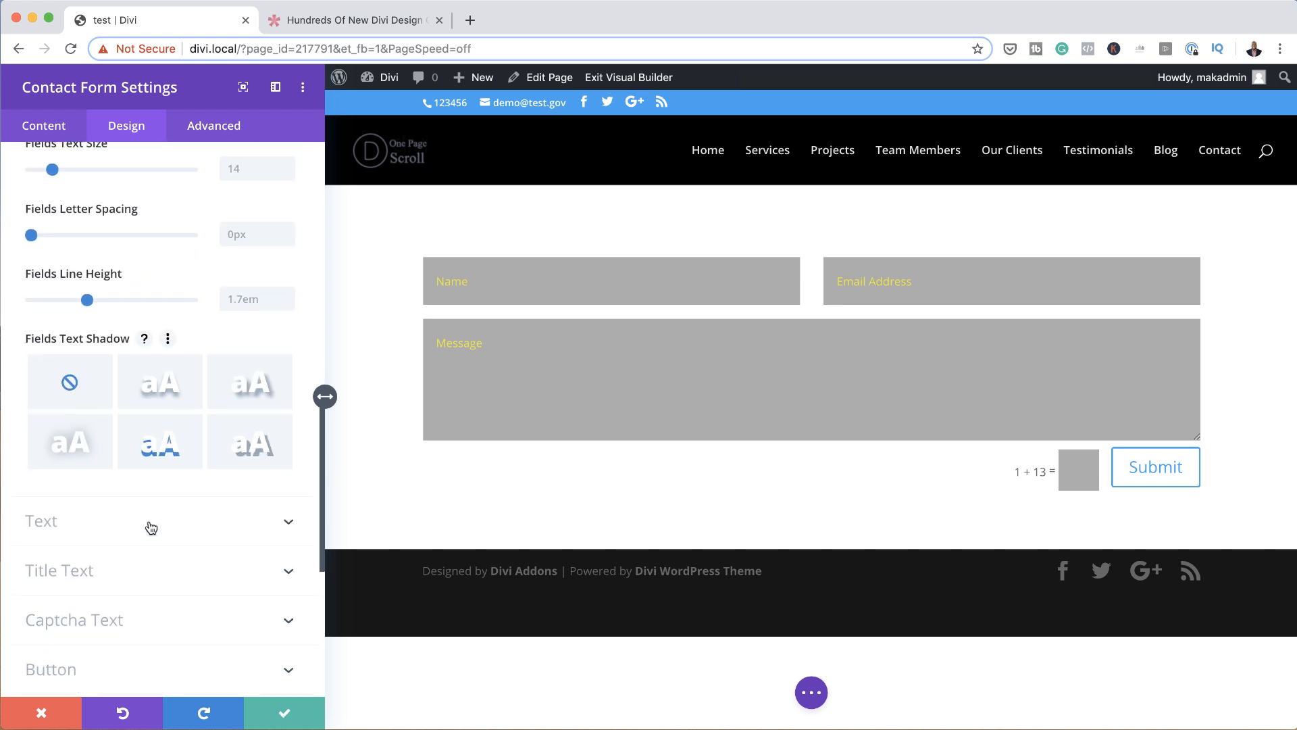
scroll(151, 527, up, 1)
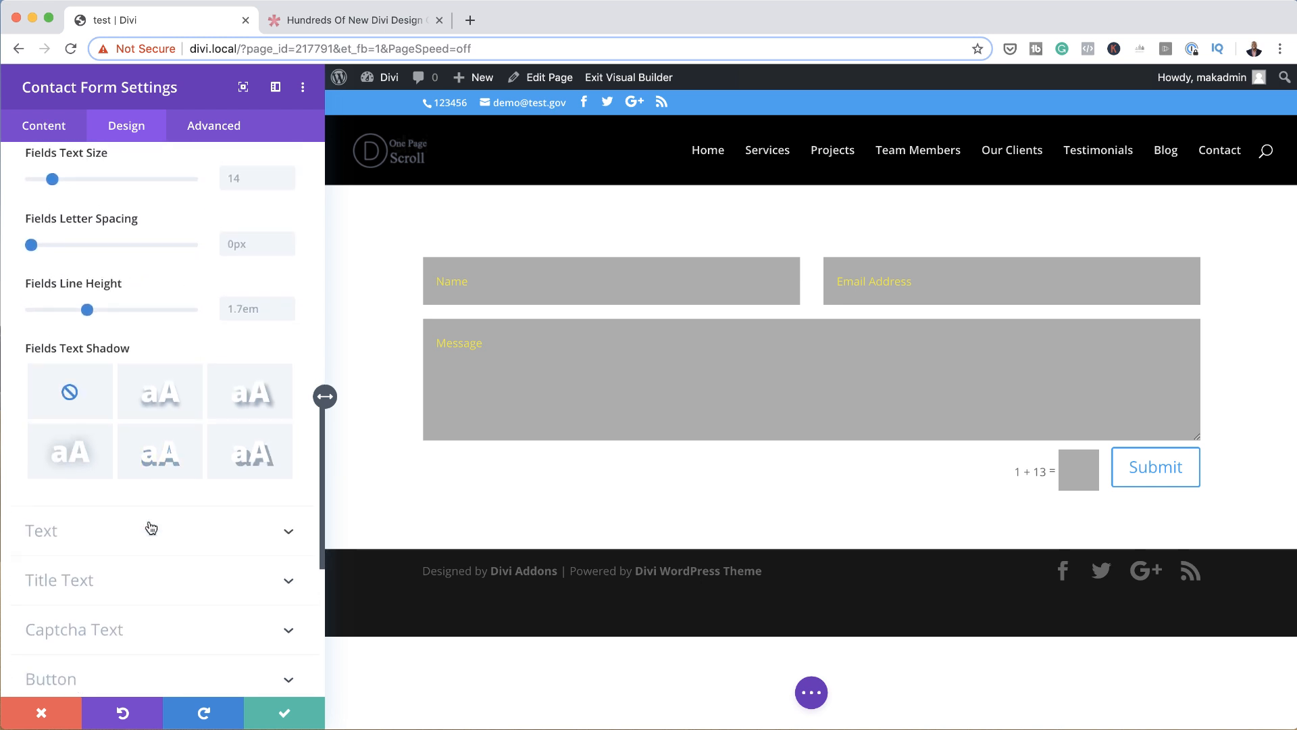